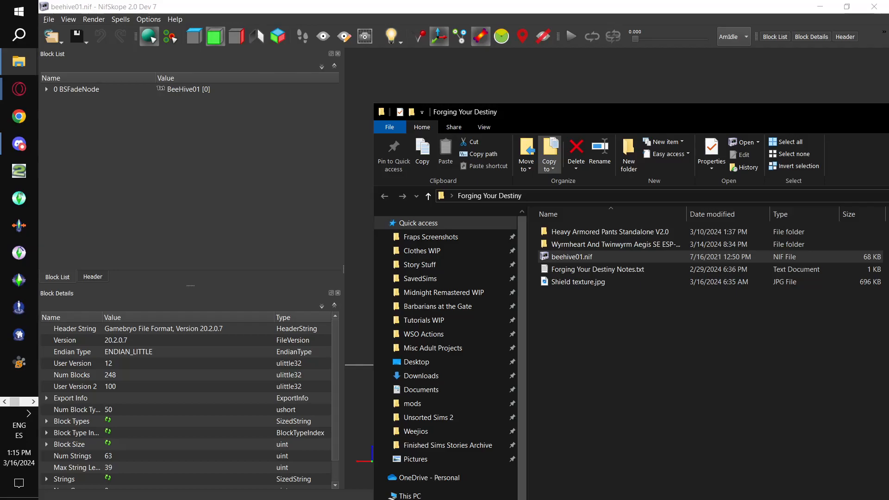
Step: Start an OBJ export of the entire beehive scene
scroll(579, 296, "up", 5)
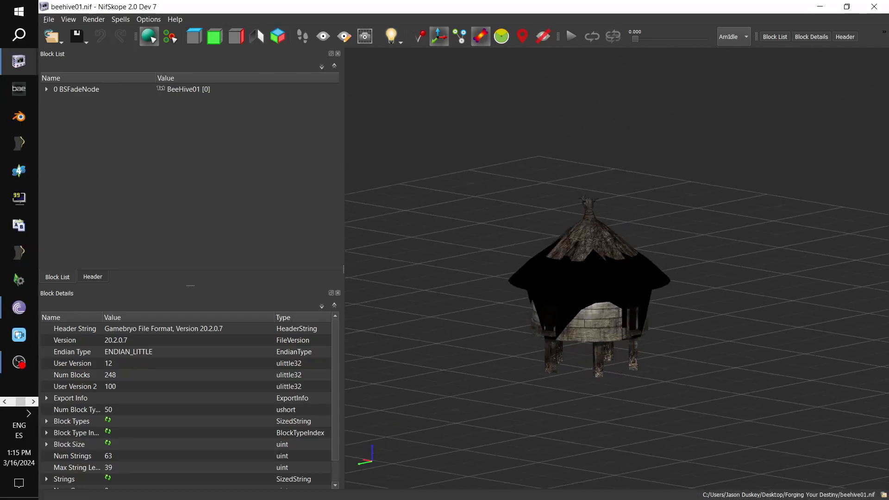
left_click(578, 277)
mouse_move(578, 277)
left_mouse_down()
mouse_move(546, 213)
mouse_move(523, 252)
mouse_move(562, 294)
mouse_move(590, 290)
mouse_move(562, 255)
mouse_move(542, 269)
mouse_move(558, 287)
mouse_move(579, 290)
mouse_move(567, 278)
left_mouse_up()
key("alt+f")
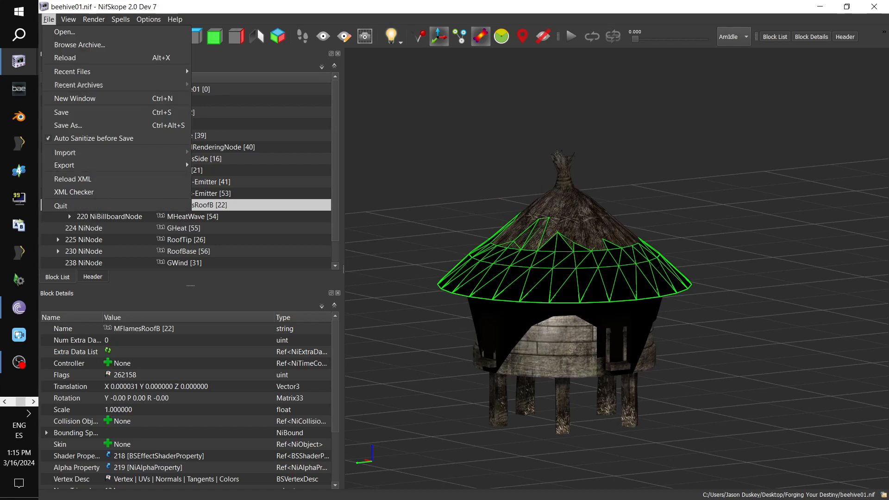
mouse_move(93, 165)
key("Right")
key("Return")
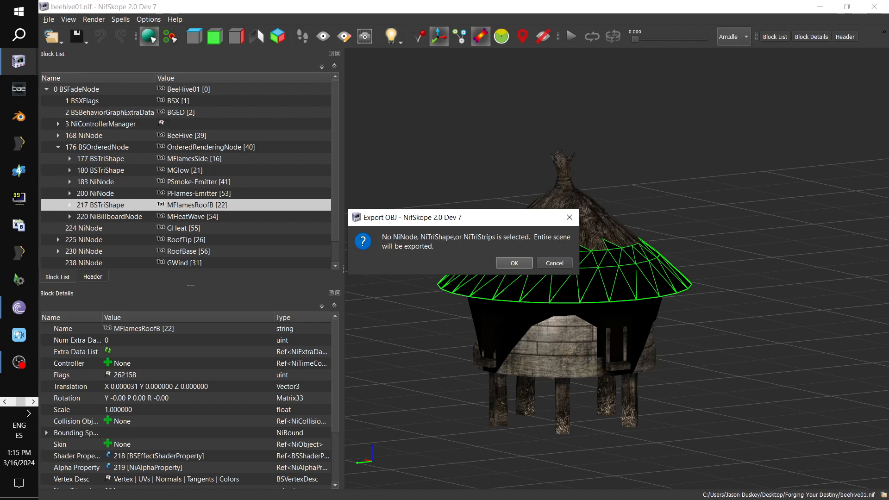
key("Return")
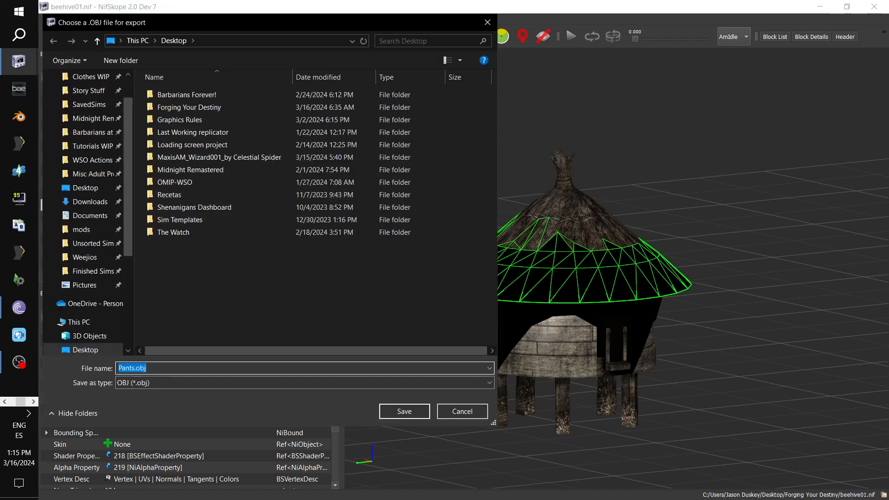
Step: Save the export as "Beehive 01" in the desktop's Forging Your Destiny folder and close the beehive model
scroll(99, 196, "up", 1)
left_click(93, 224)
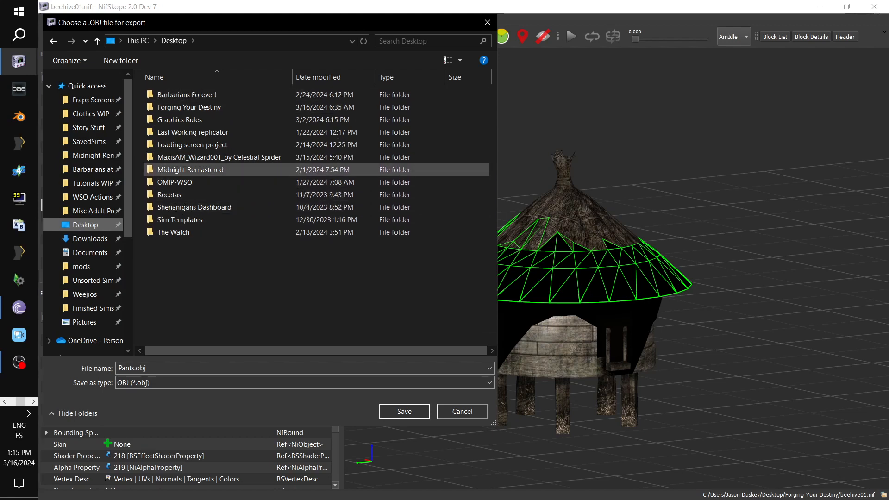
double_click(189, 107)
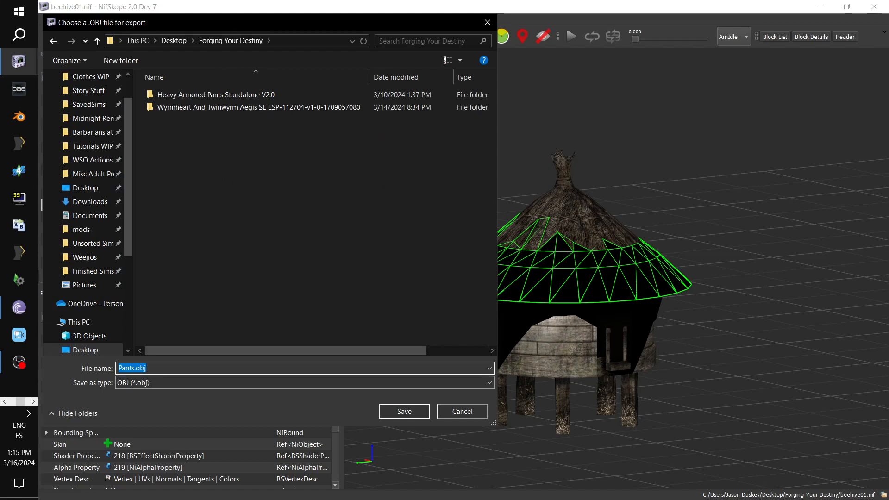
type("Bee")
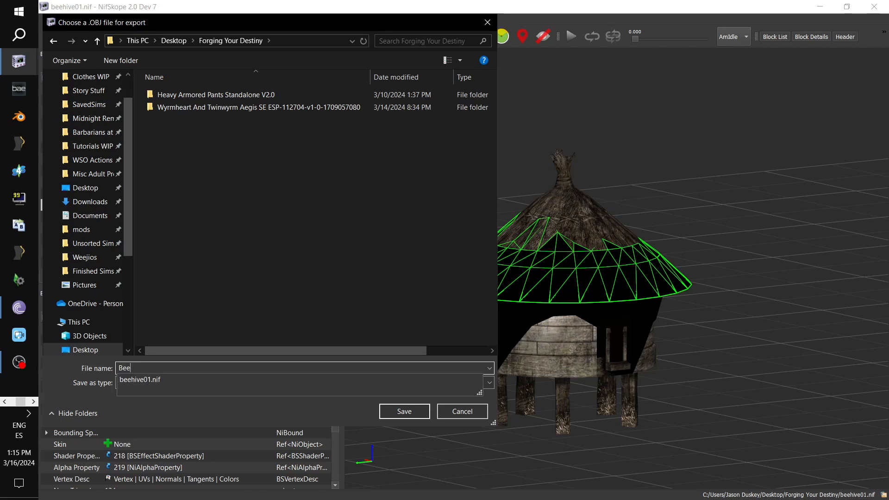
type("hive 01")
key("Return")
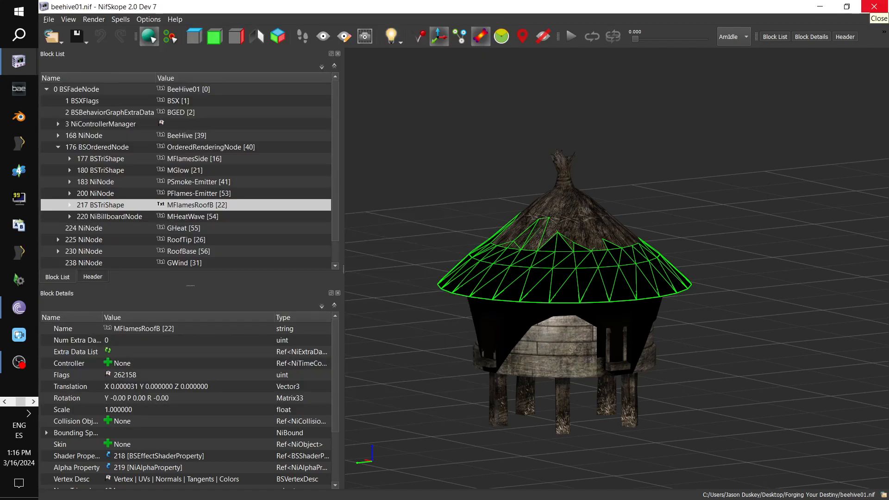
left_click(874, 6)
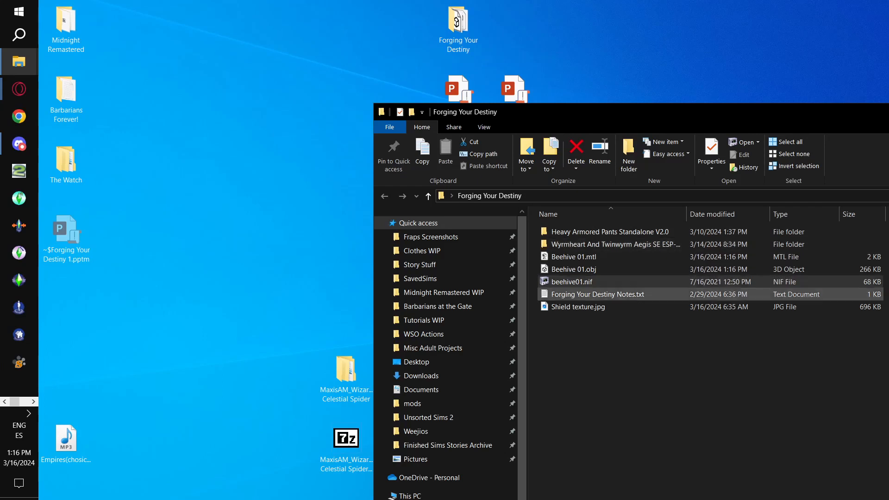
Step: Open fgctwinwyrmaegis.nif from the fgcwyrmheart meshes subfolder of the Wyrmheart And Twinwyrm Aegis mod
double_click(592, 244)
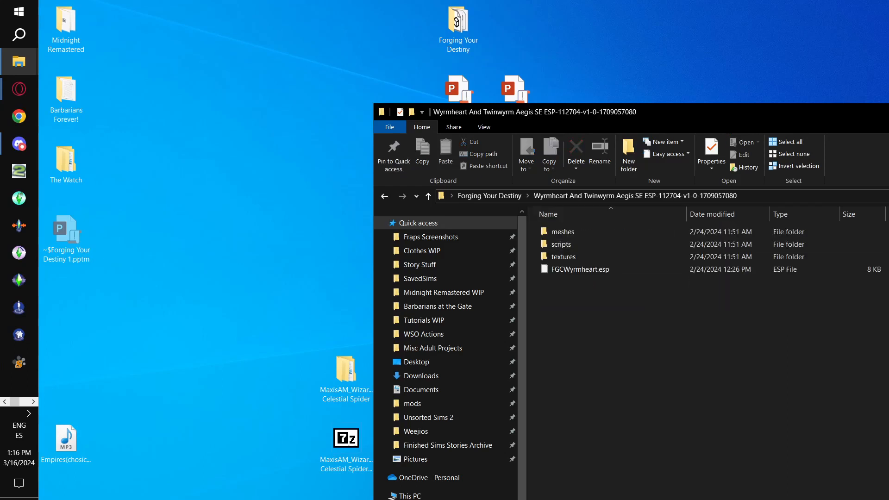
left_click(489, 196)
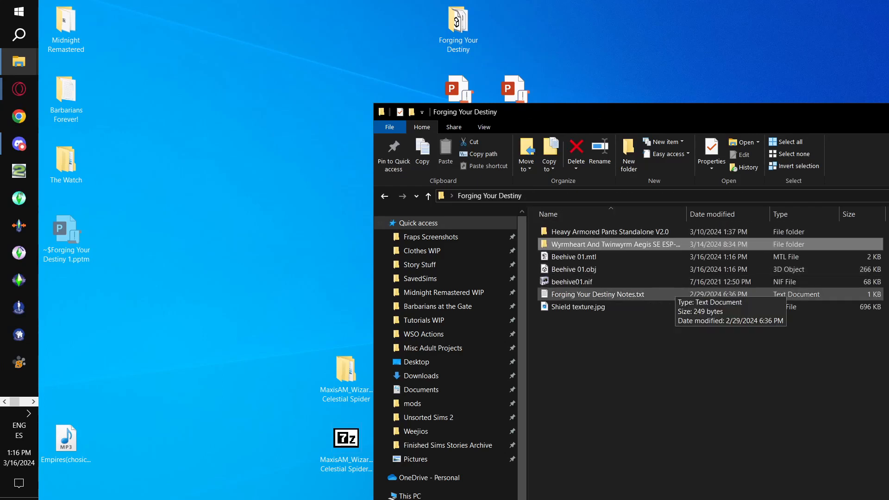
double_click(602, 244)
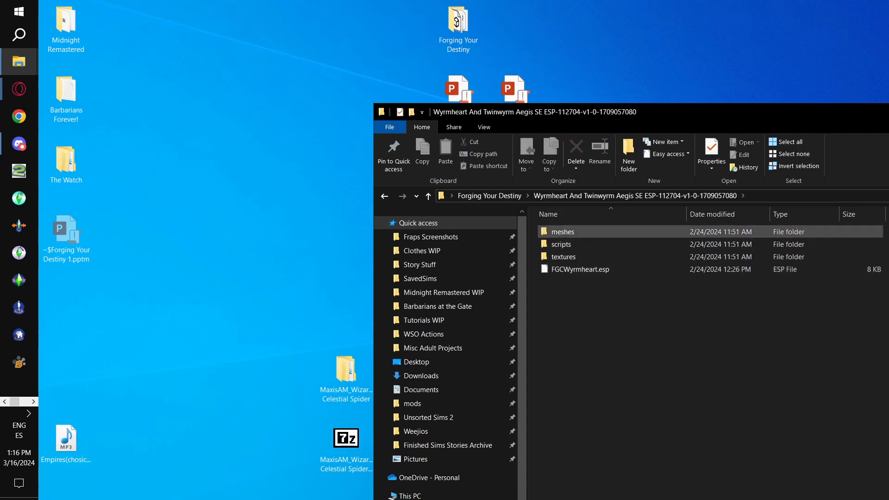
double_click(602, 231)
double_click(602, 231)
double_click(602, 232)
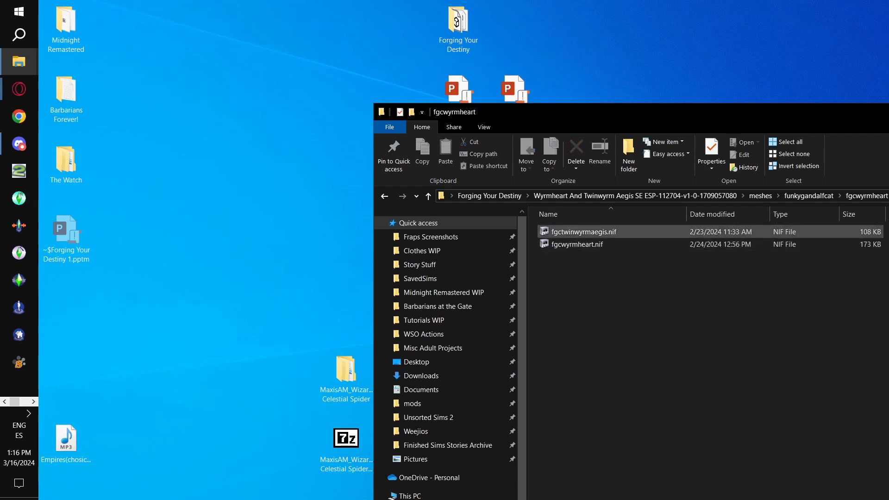
left_click(584, 231)
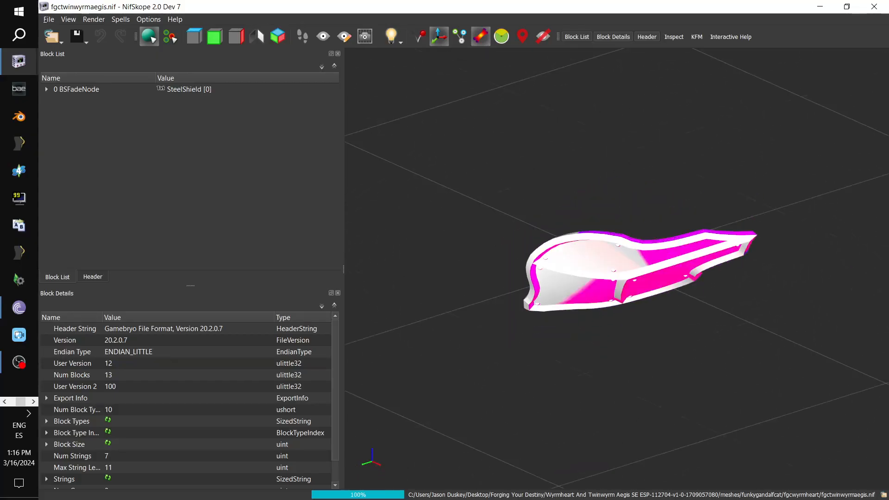
Step: Export the whole shield scene as an OBJ named "Shield" in Forging Your Destiny and close the model
left_click_drag(579, 324, 591, 217)
left_click(48, 19)
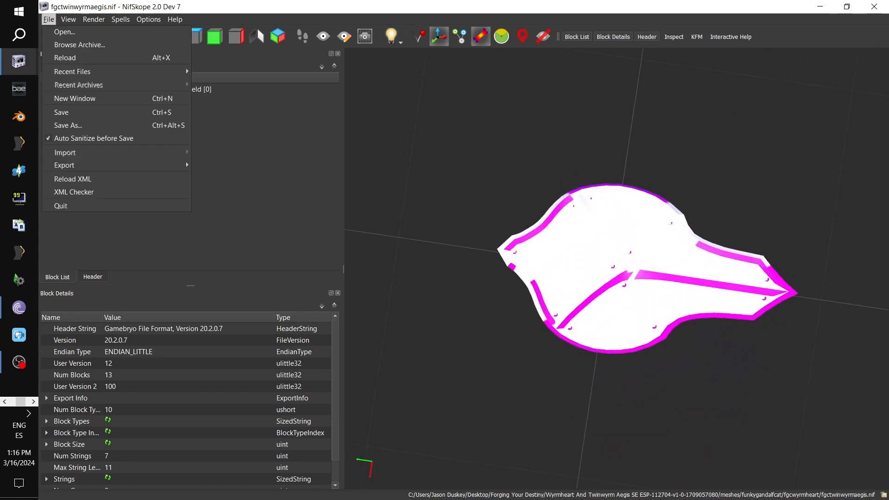
mouse_move(121, 165)
left_click(221, 164)
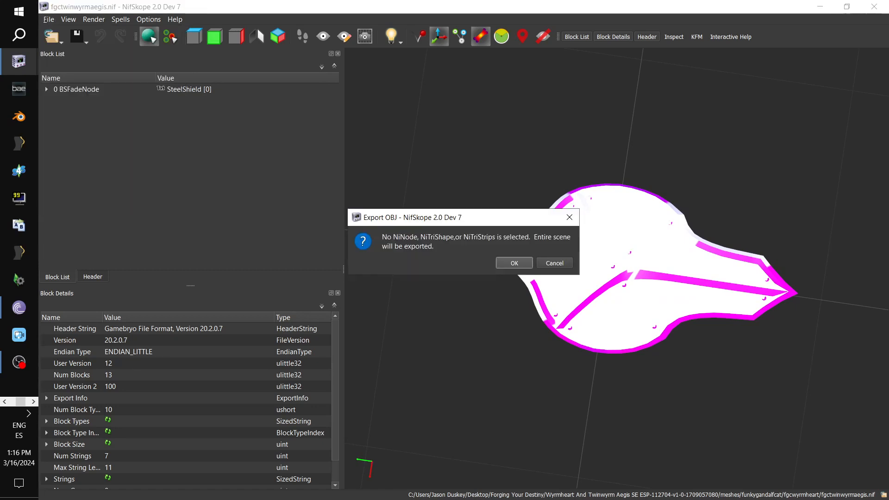
key("Return")
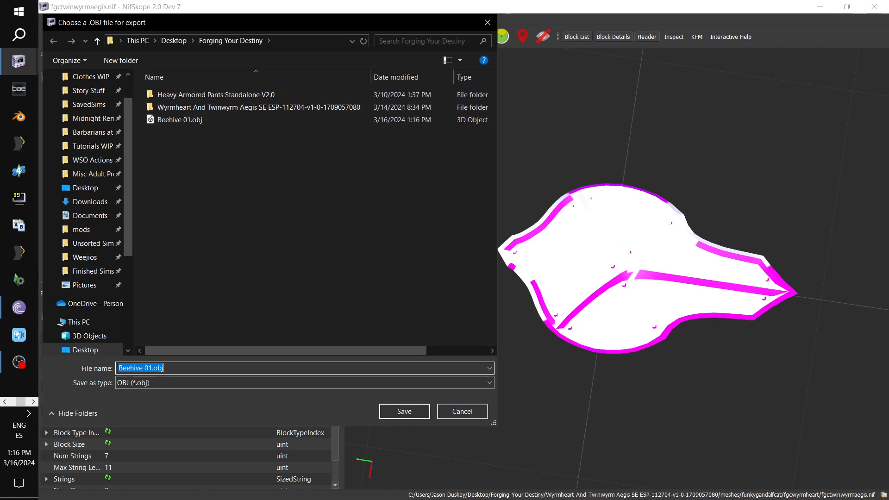
type("Shield")
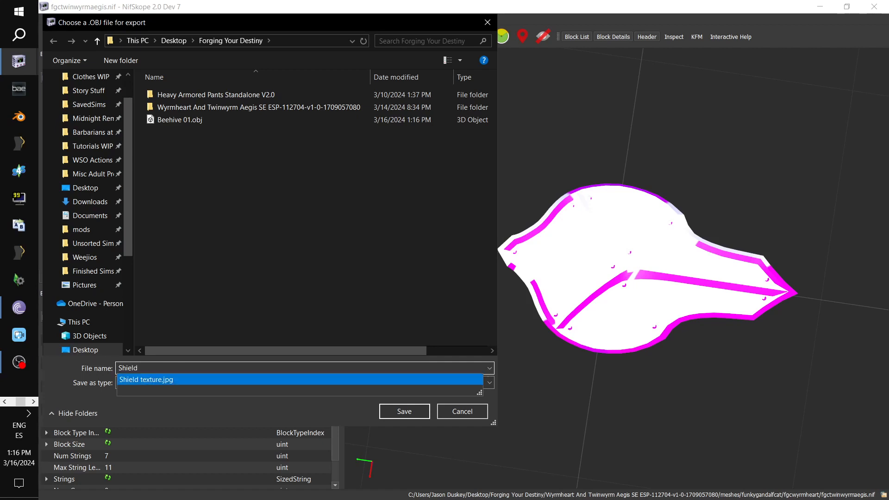
key("Return")
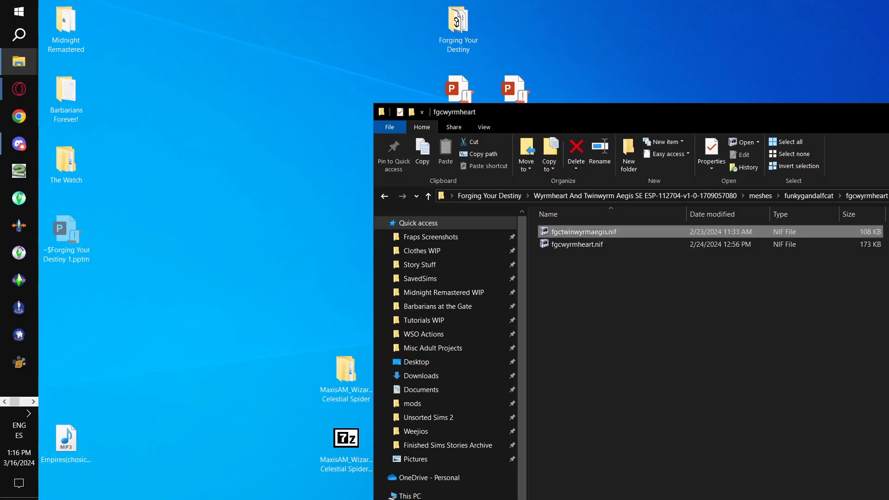
left_click(874, 7)
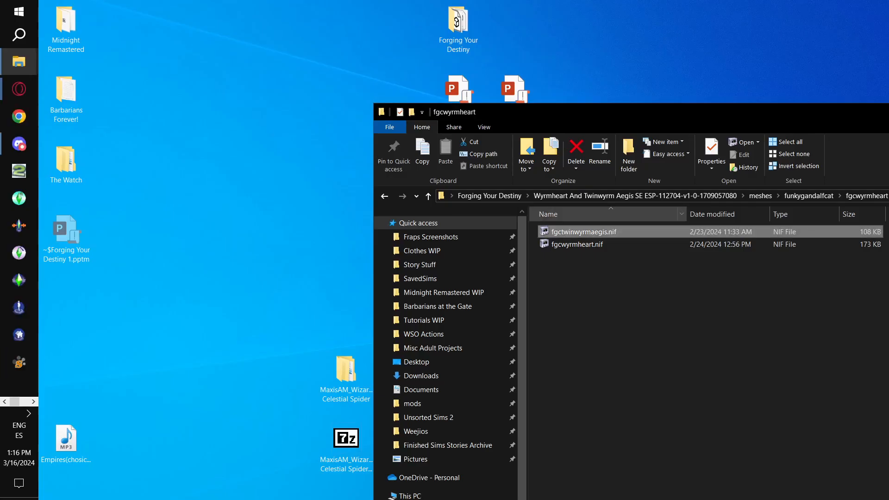
Step: Open the meshes folder of Heavy Armored Pants Standalone V2.0 and move the folder window aside
left_click(490, 195)
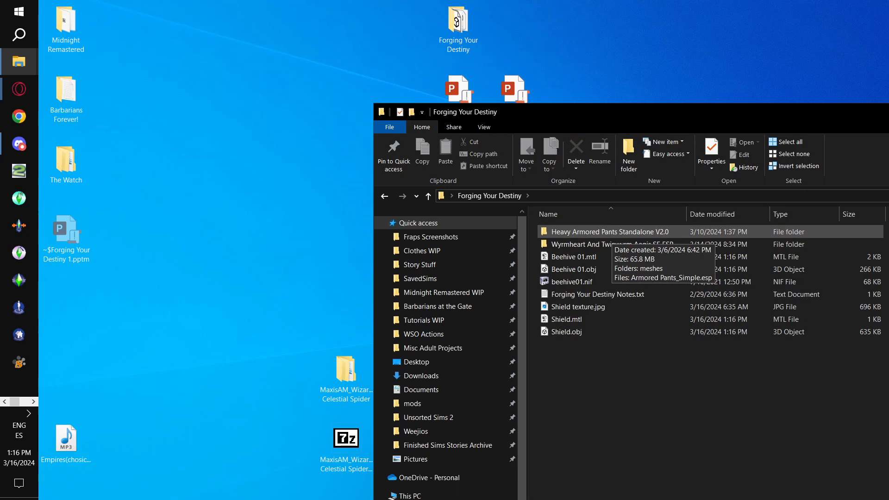
double_click(610, 233)
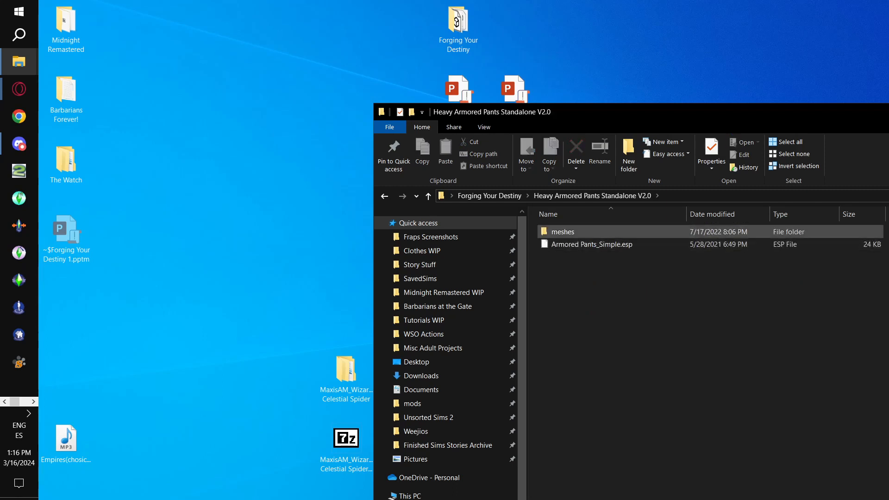
double_click(610, 232)
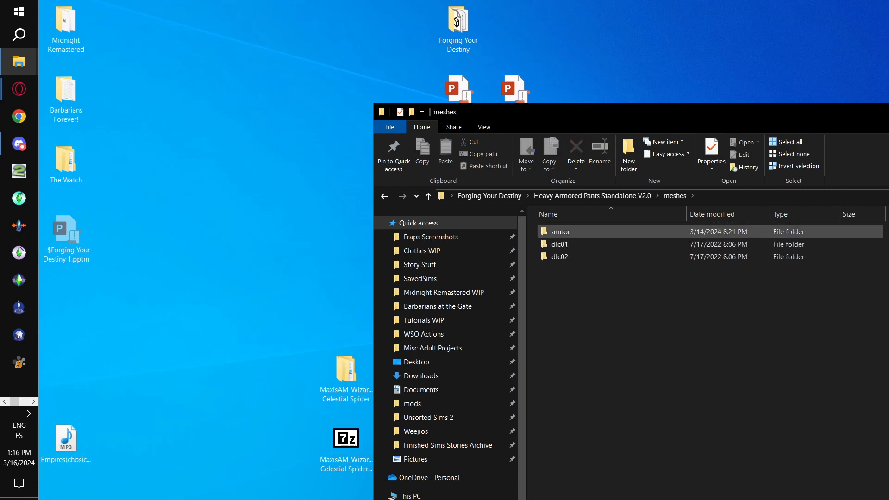
left_click_drag(577, 112, 756, 225)
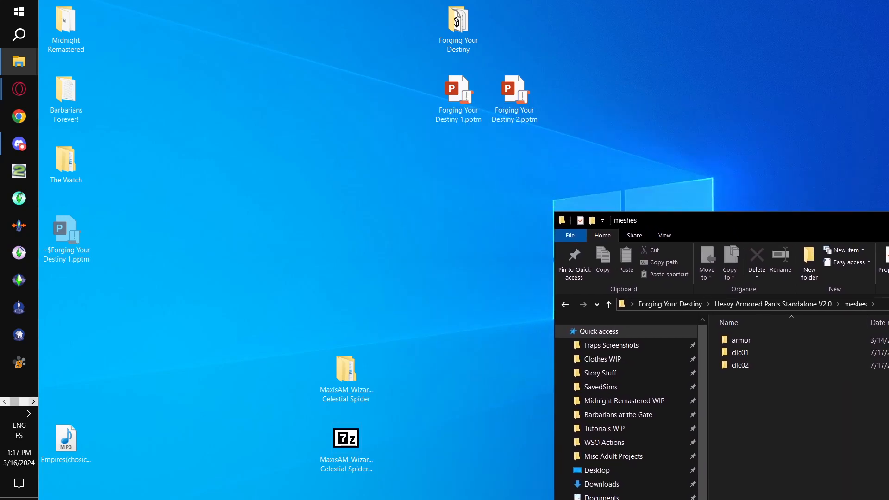
Step: Launch Outfit Studio, dismiss its permission warning, and position its window beside the folder window
left_click(33, 402)
left_click(34, 402)
left_click(34, 402)
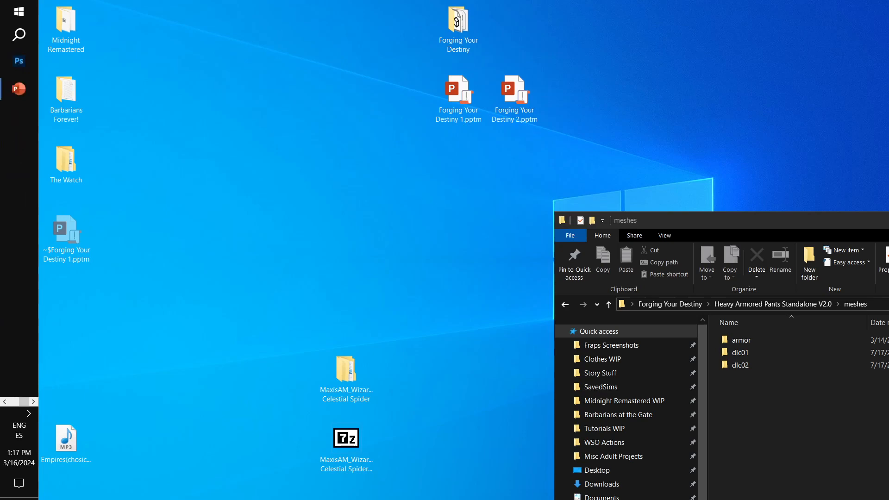
left_click(4, 402)
left_click(5, 402)
left_click(5, 401)
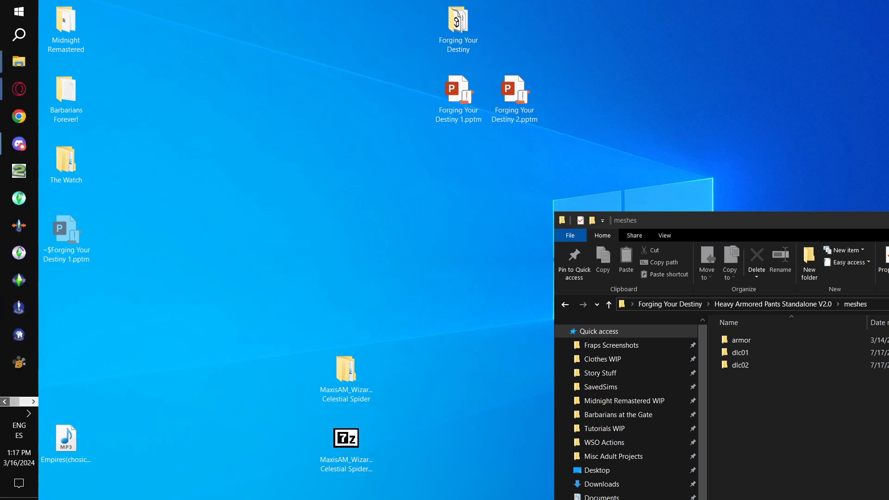
left_click(34, 402)
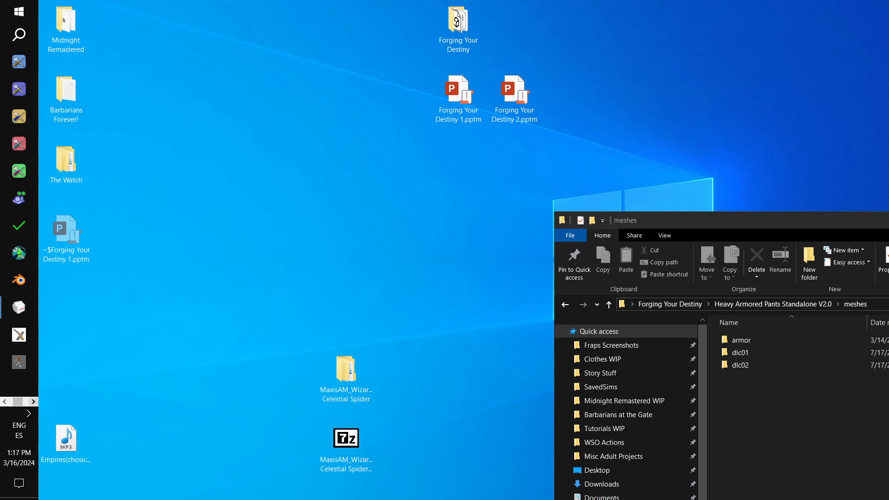
left_click(33, 402)
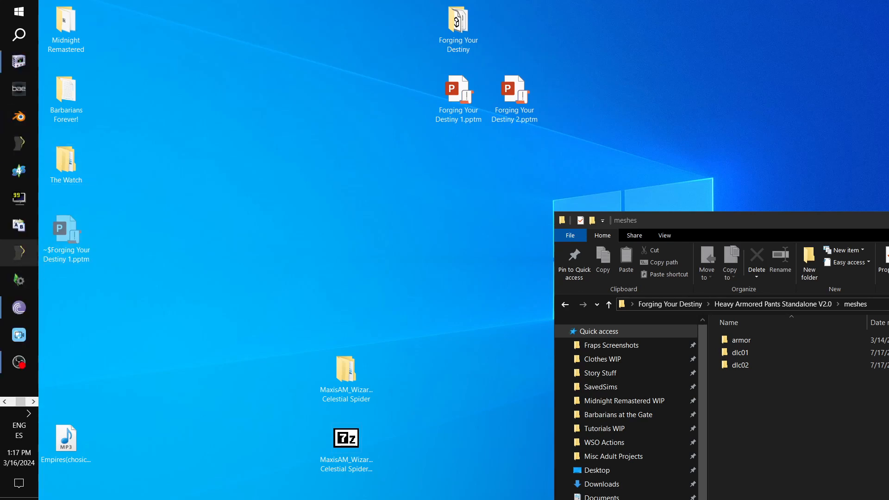
left_click(19, 253)
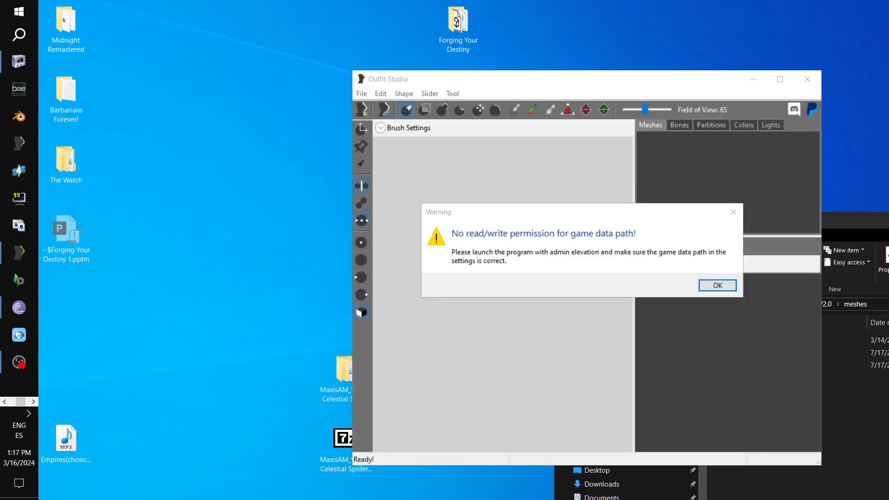
left_click(717, 285)
left_click_drag(717, 84, 415, 25)
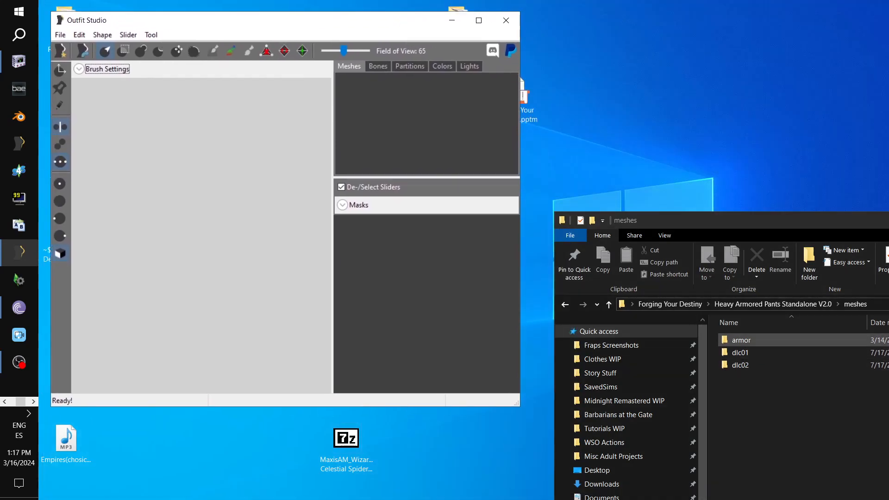
Step: Load wolfpants_0.nif from the armor\wolf subfolder into Outfit Studio and accept the version warning
double_click(740, 340)
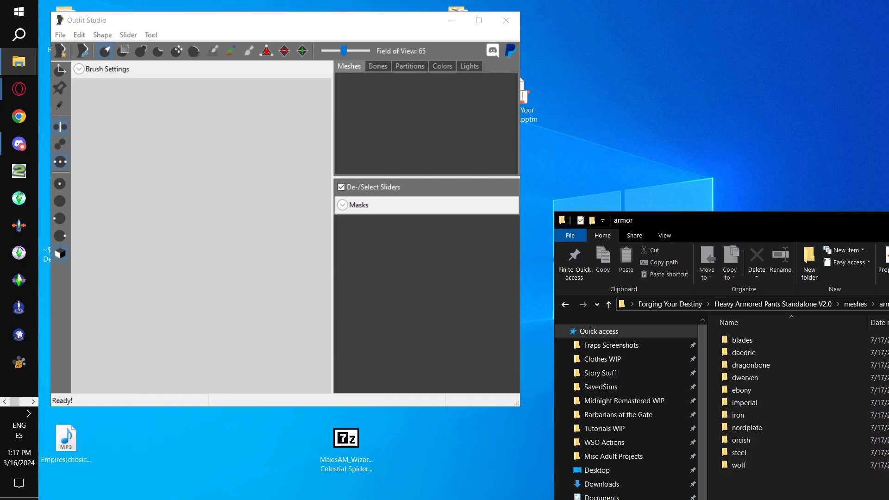
left_click_drag(739, 224, 686, 91)
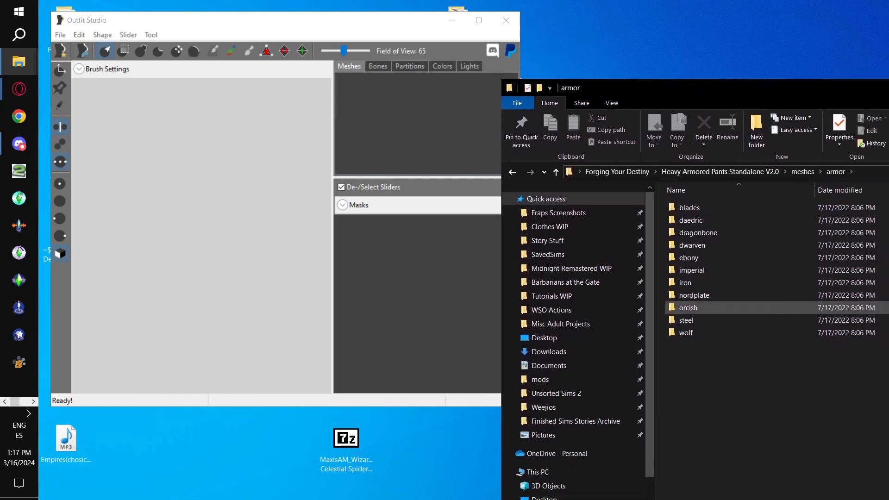
double_click(687, 332)
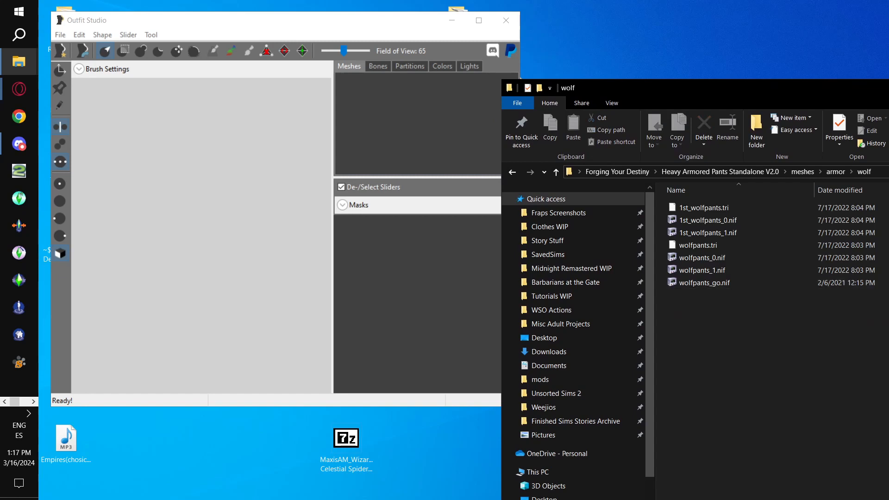
left_click(702, 258)
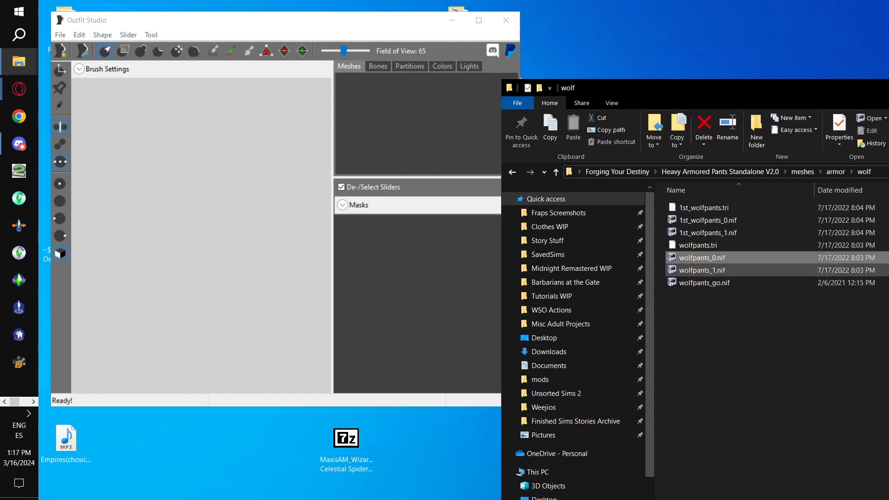
left_click_drag(701, 258, 262, 243)
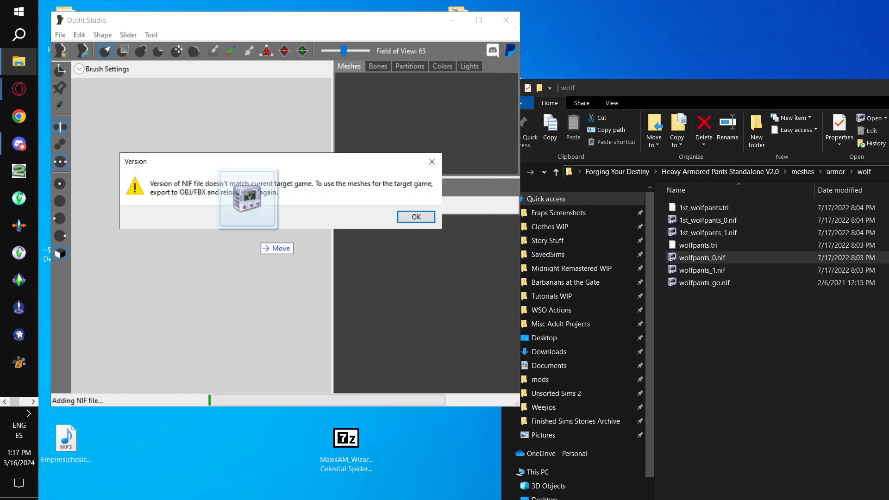
left_click(416, 216)
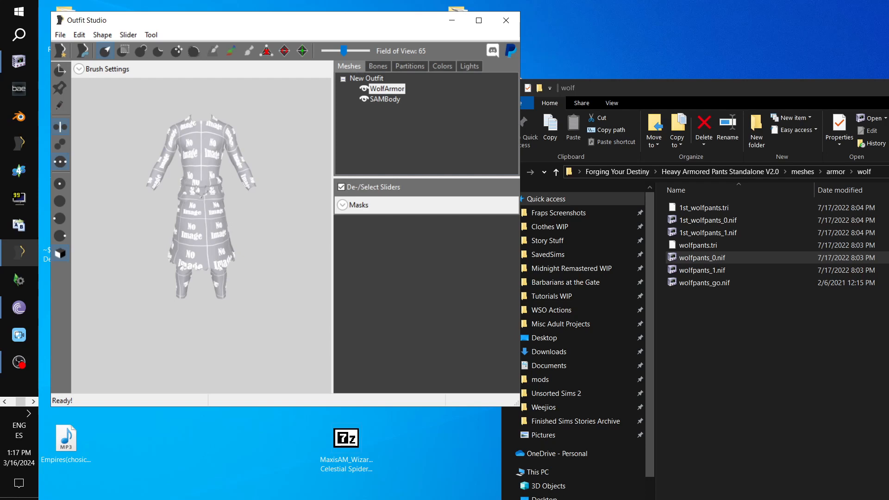
Step: Export the project as an OBJ named "Wolf pants" in the Forging Your Destiny folder on the desktop
left_click(60, 35)
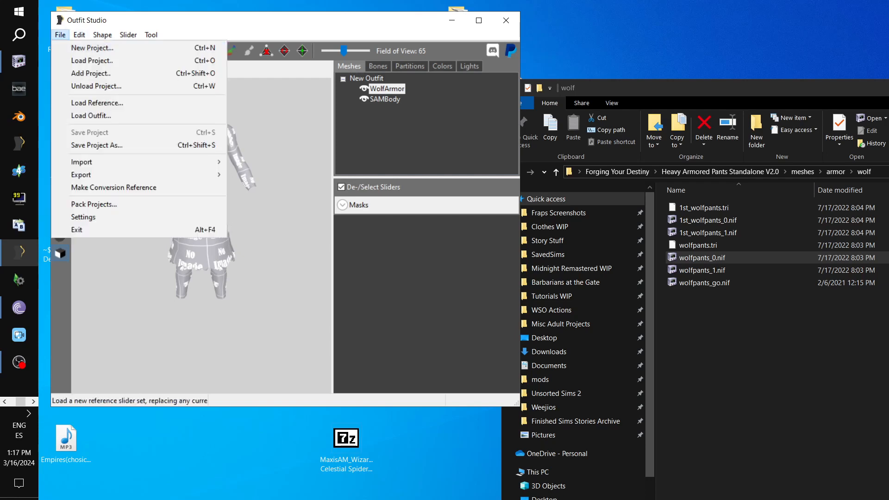
mouse_move(81, 175)
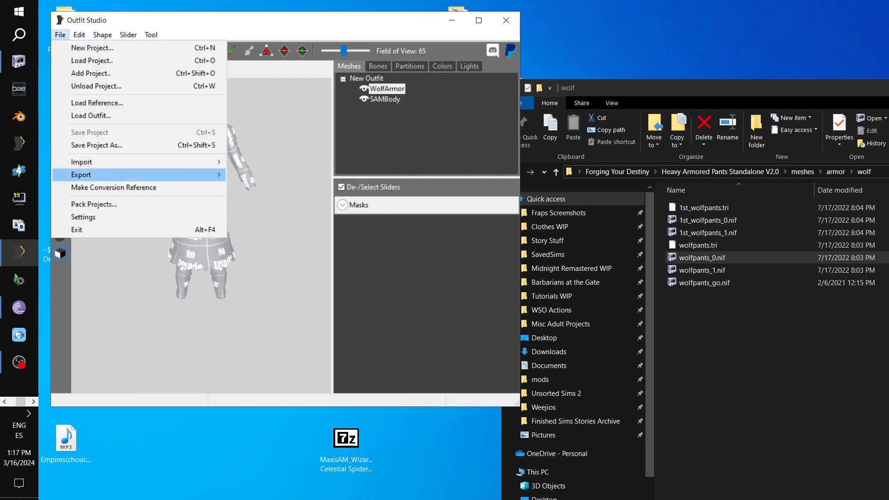
left_click(257, 200)
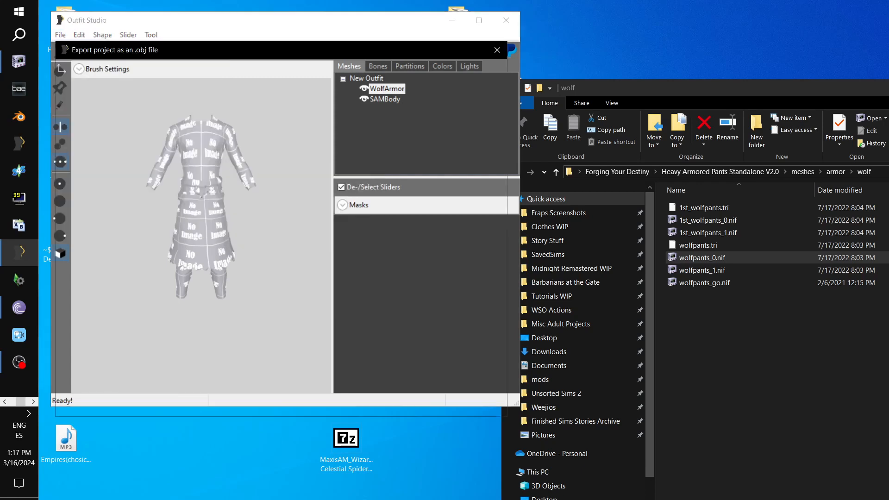
scroll(102, 185, "up", 5)
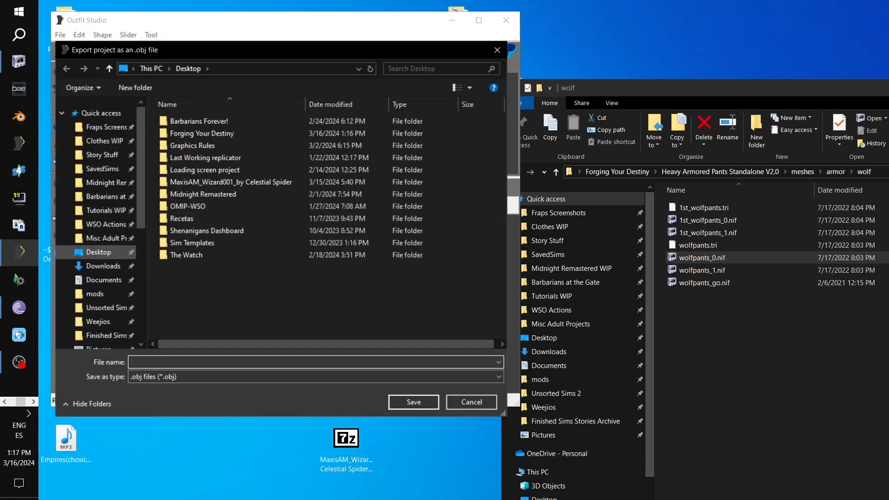
left_click(201, 134)
double_click(202, 133)
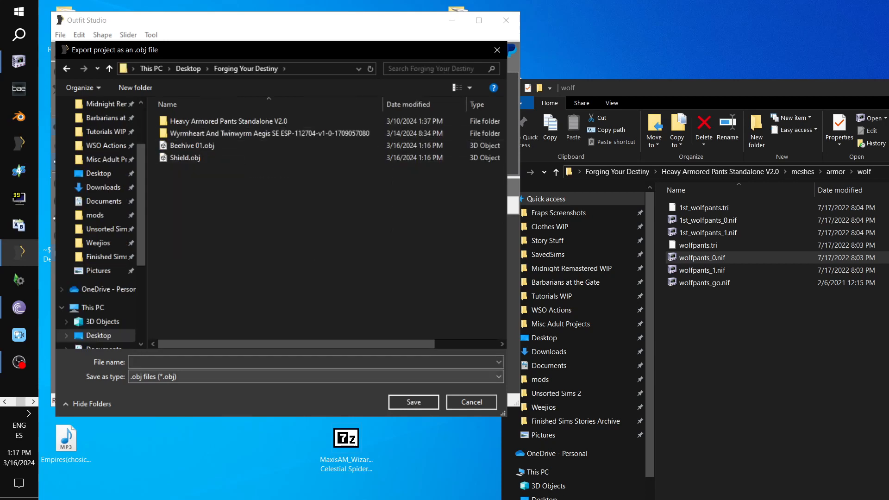
type("Wolf pants")
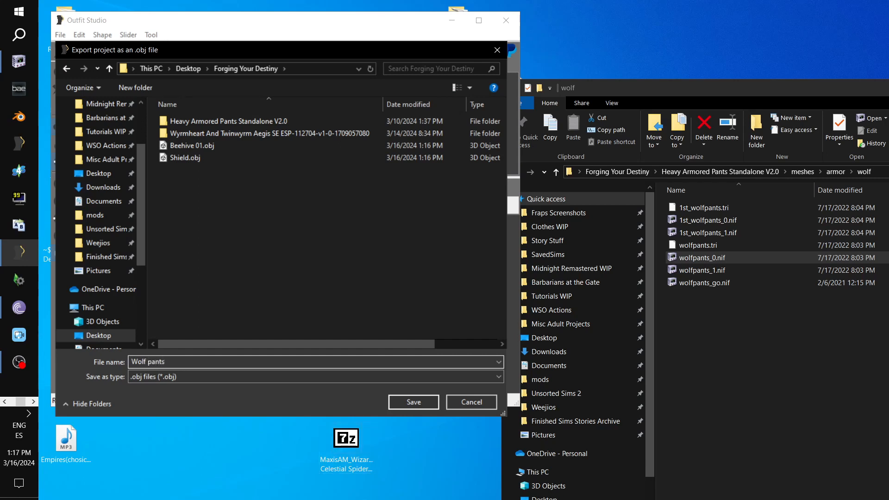
left_click(413, 402)
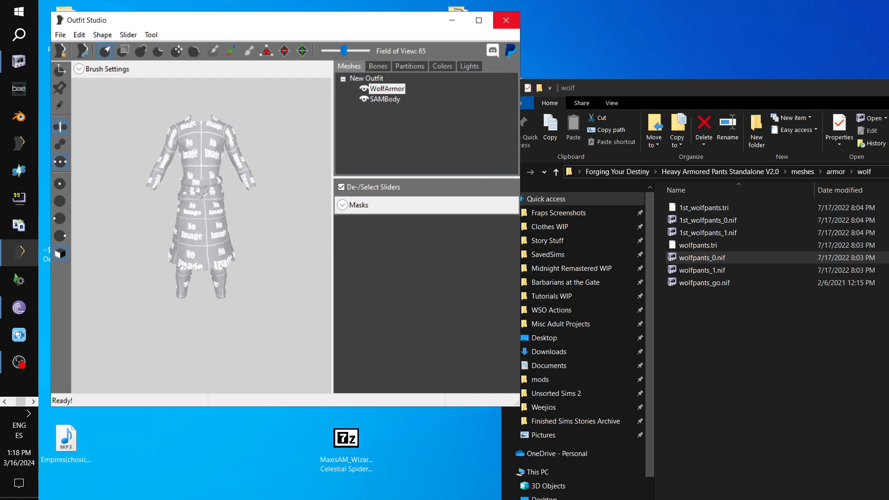
Step: Close the wolf pants project and relaunch Outfit Studio with an empty scene
left_click(506, 20)
left_click(34, 401)
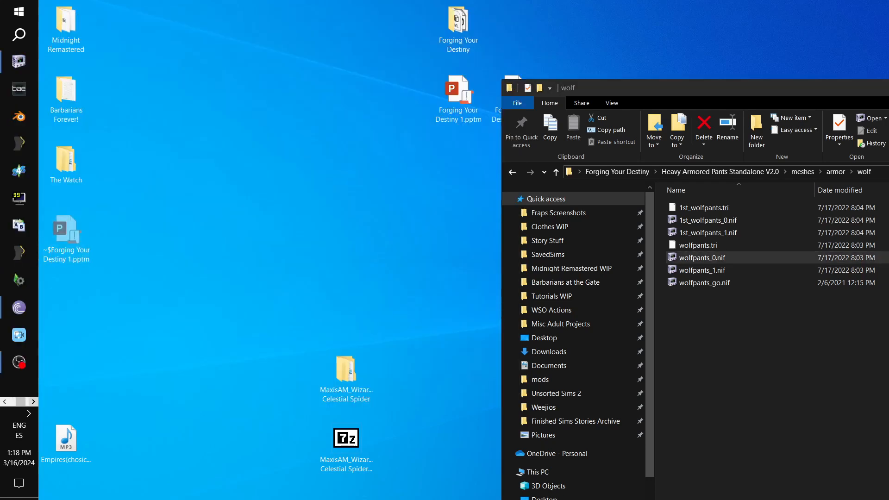
left_click(19, 143)
key("Return")
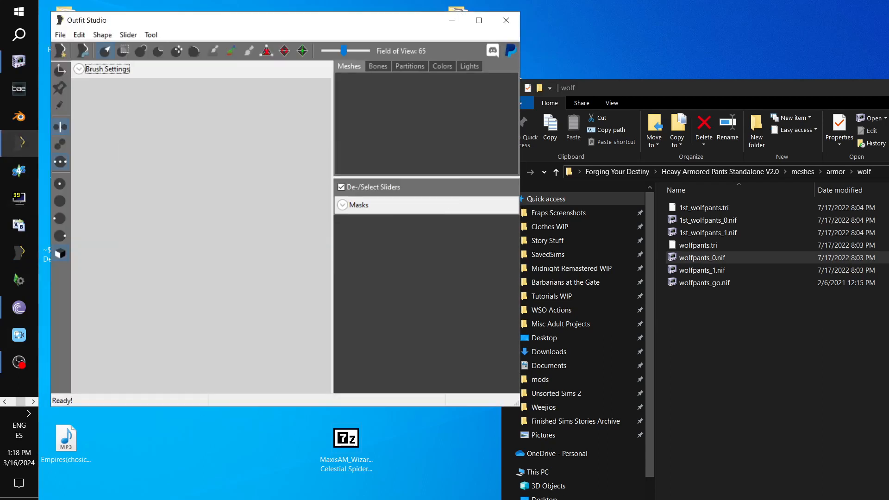
Step: Open the wolf armor folder in the Skyrim Mesh Masters meshes under Skyrim WIP, moving the folder window higher for room
left_click(733, 347)
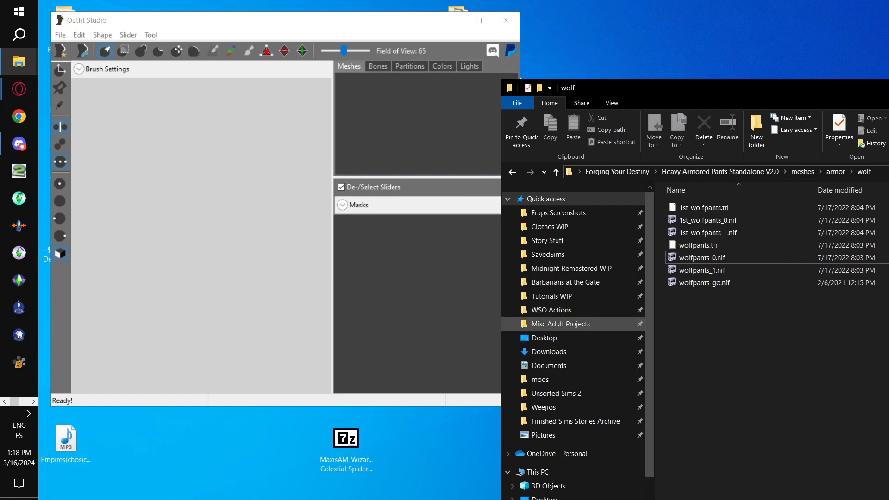
scroll(564, 323, "down", 2)
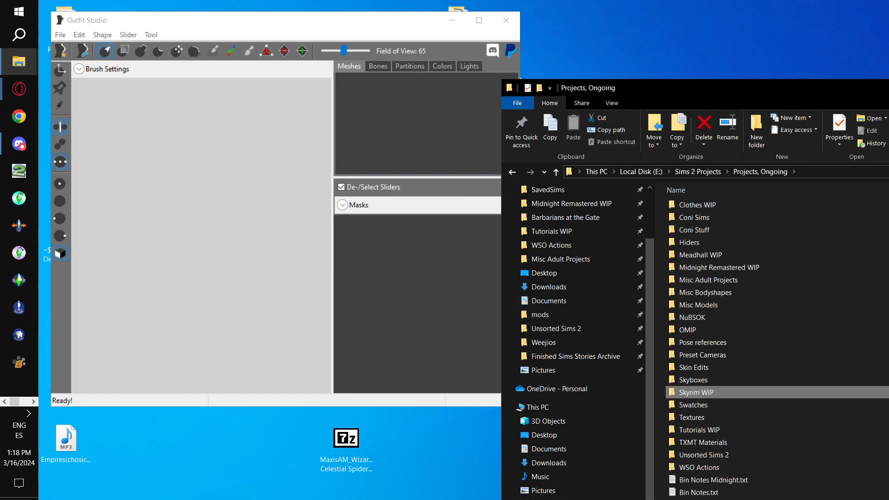
key("Return")
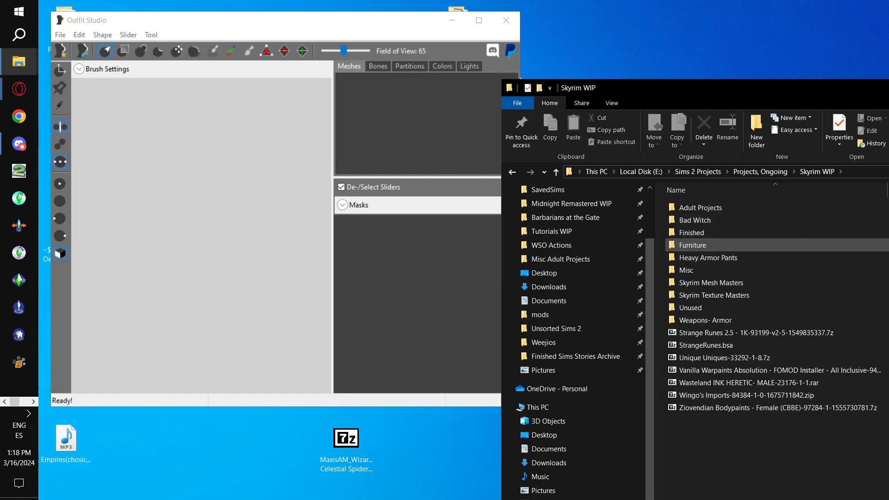
left_click(711, 283)
double_click(711, 283)
double_click(691, 208)
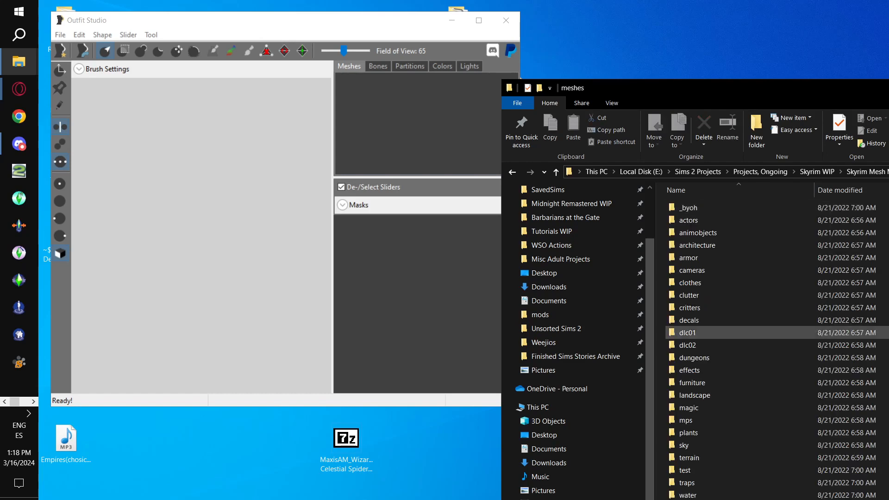
double_click(689, 257)
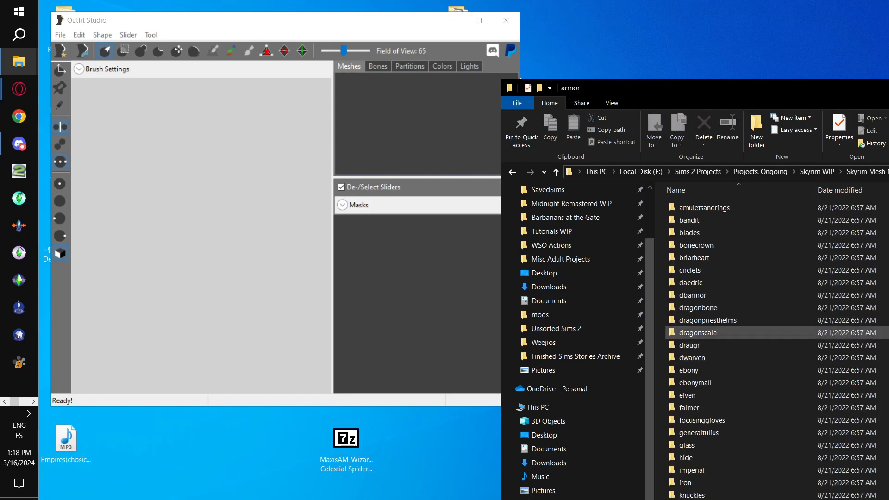
scroll(695, 331, "up", 1)
scroll(695, 331, "down", 3)
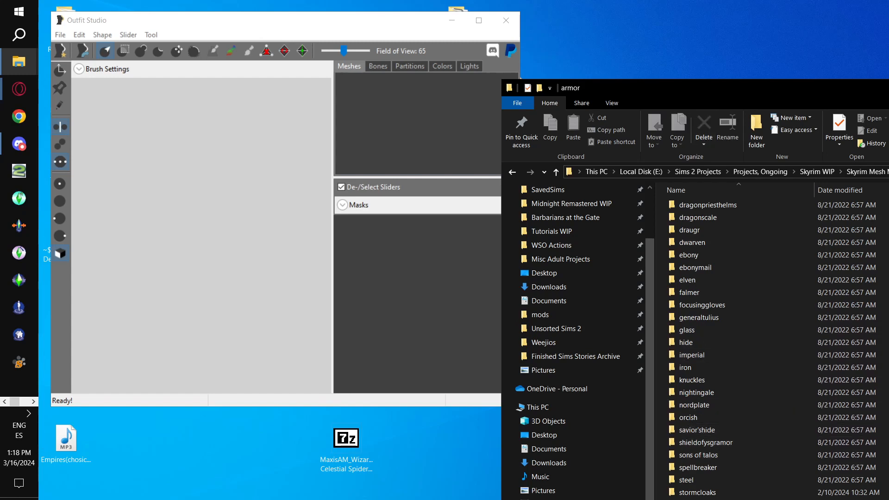
left_click_drag(703, 88, 684, 11)
double_click(667, 465)
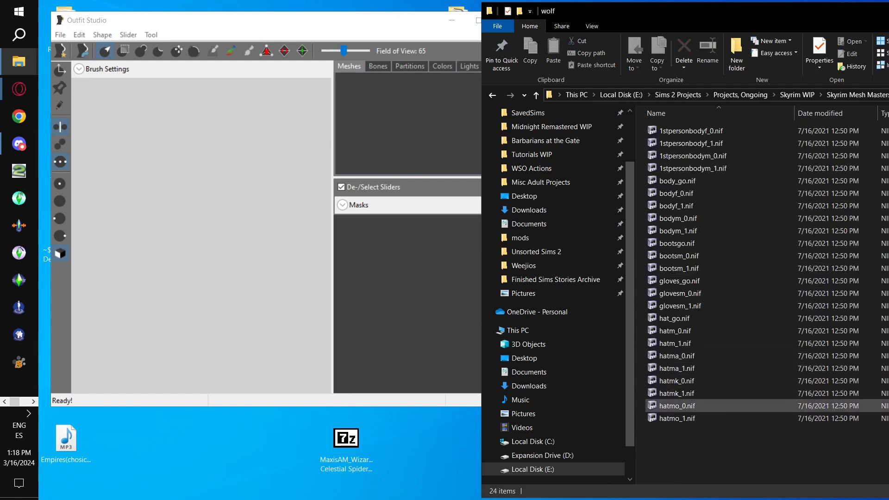
Step: Load bootsm_0.nif from the wolf folder into Outfit Studio and accept the version warning
left_click(679, 256)
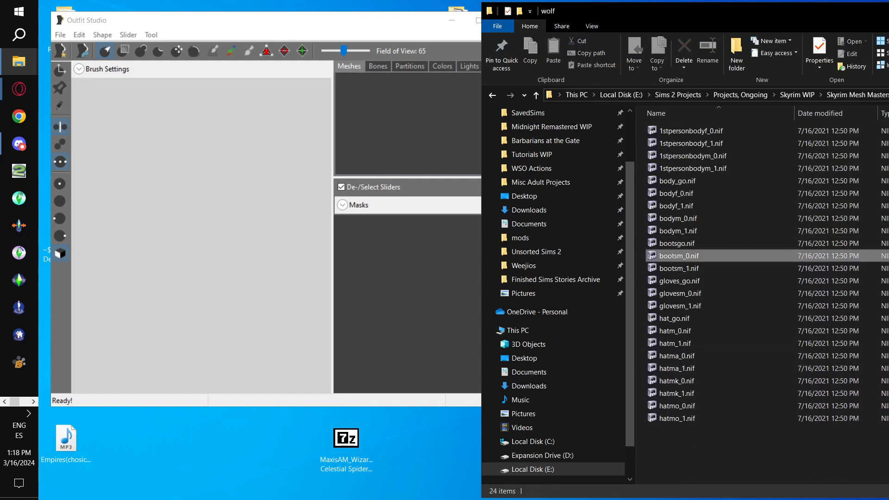
left_click_drag(679, 256, 187, 226)
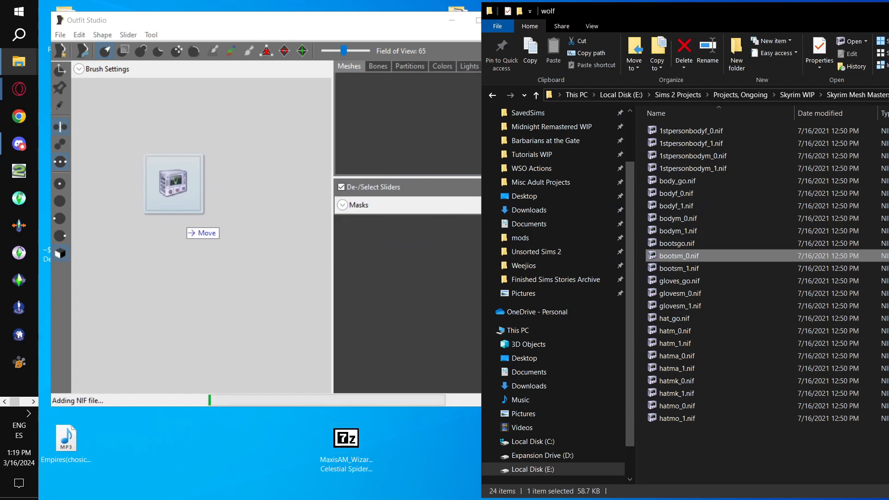
left_click(416, 217)
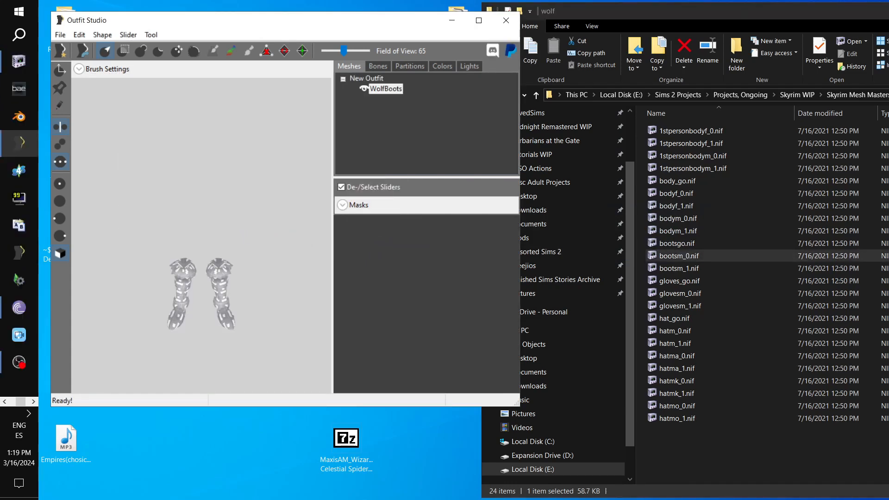
Step: Export the wolf boots project as an OBJ in the Forging Your Destiny folder on the desktop
right_click_drag(201, 231, 197, 243)
left_click(60, 35)
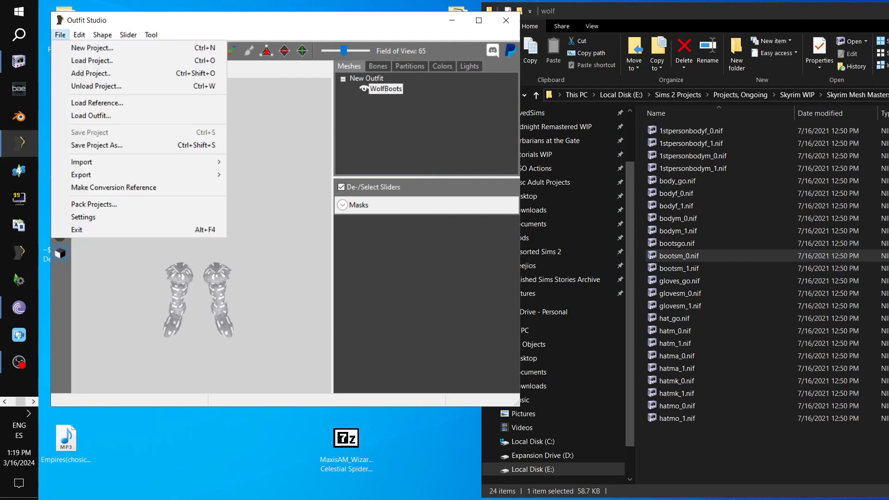
mouse_move(81, 174)
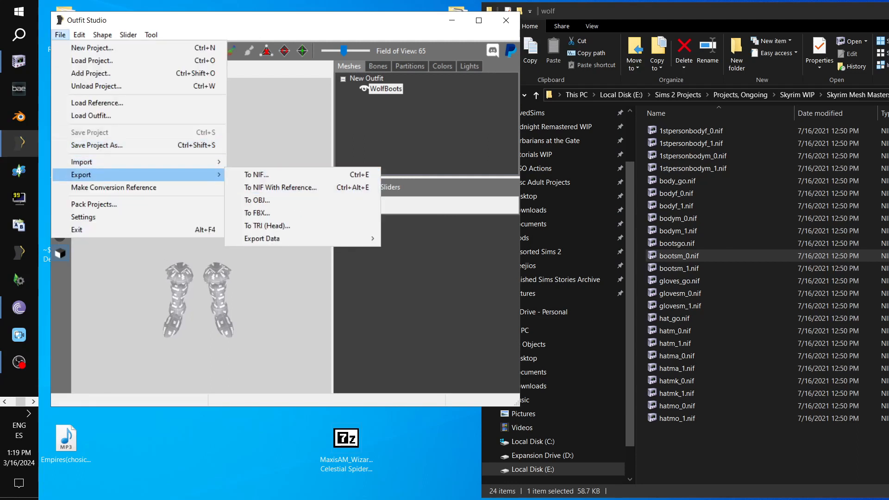
left_click(257, 200)
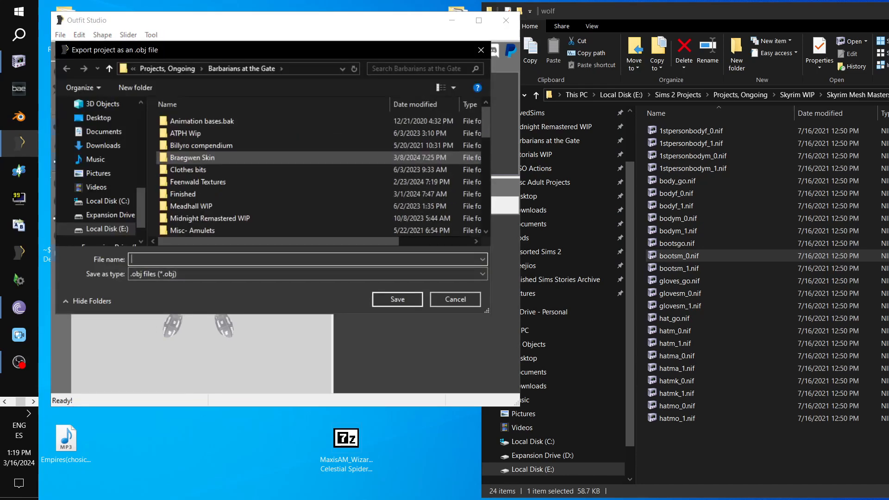
scroll(100, 175, "up", 8)
scroll(100, 176, "down", 2)
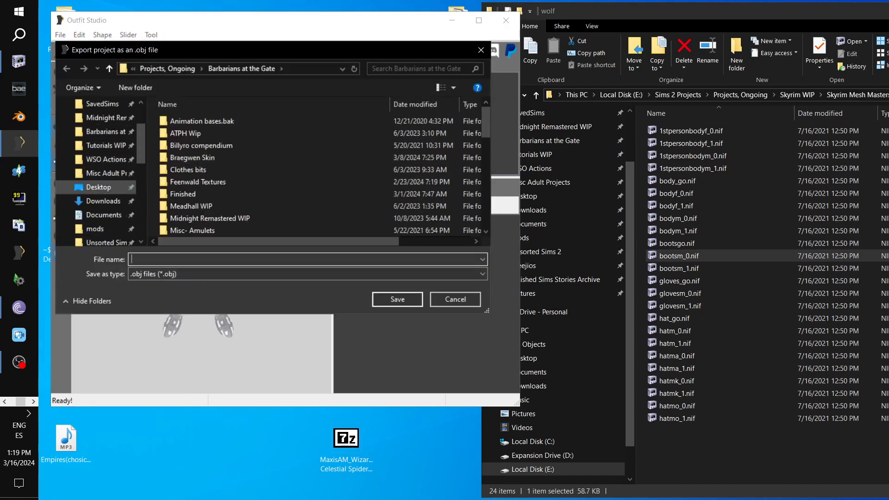
left_click(98, 187)
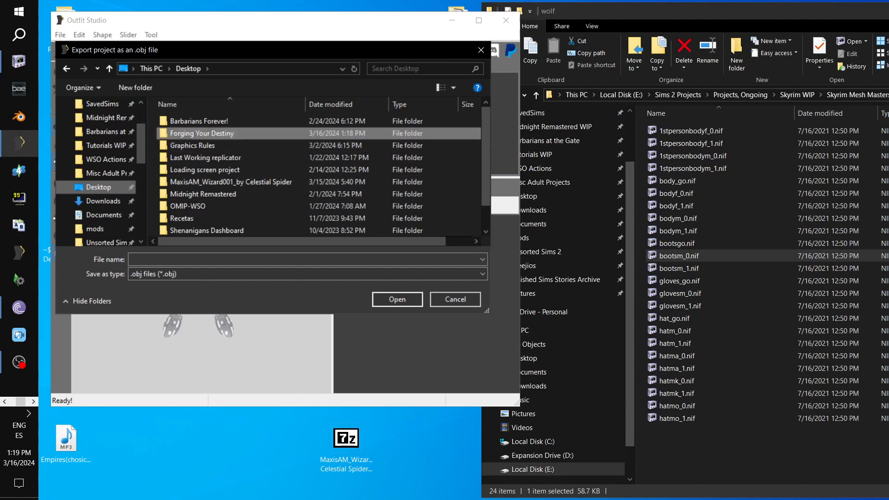
double_click(201, 132)
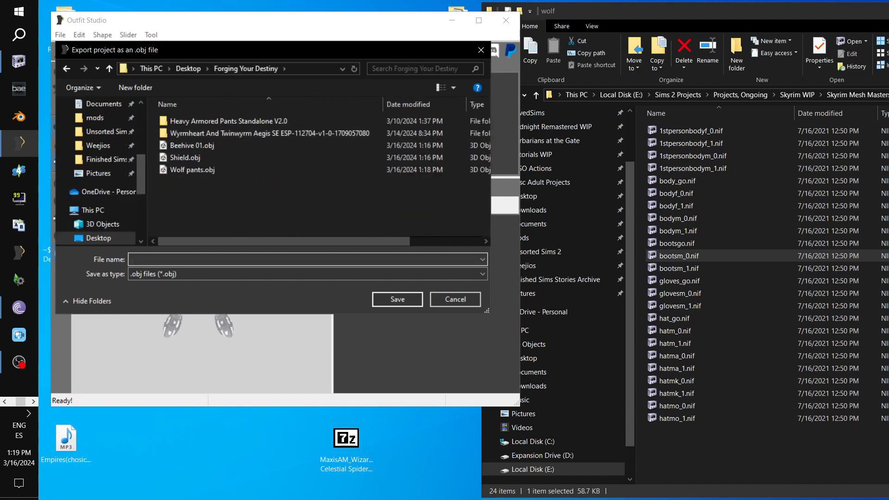
type("wolf b")
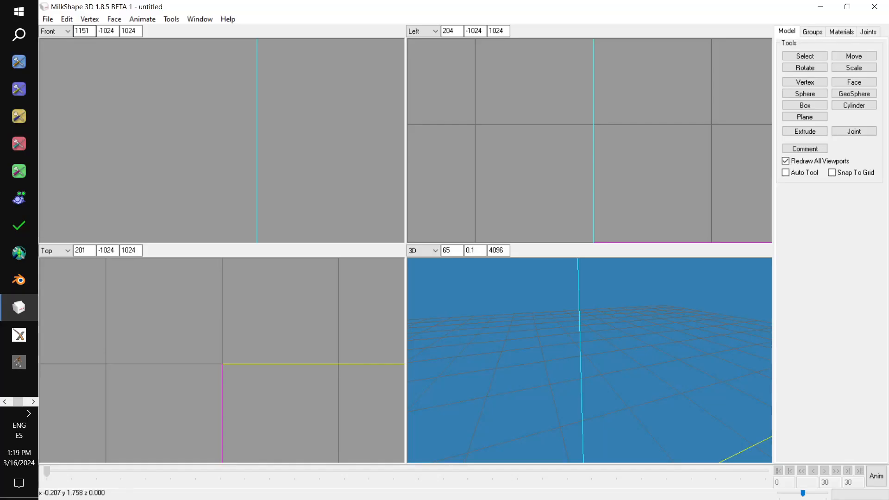
Step: Import Beehive 01.obj from the Forging Your Destiny folder on the desktop as a Wavefront OBJ
key("alt+f")
left_click(48, 19)
left_click(47, 19)
mouse_move(104, 100)
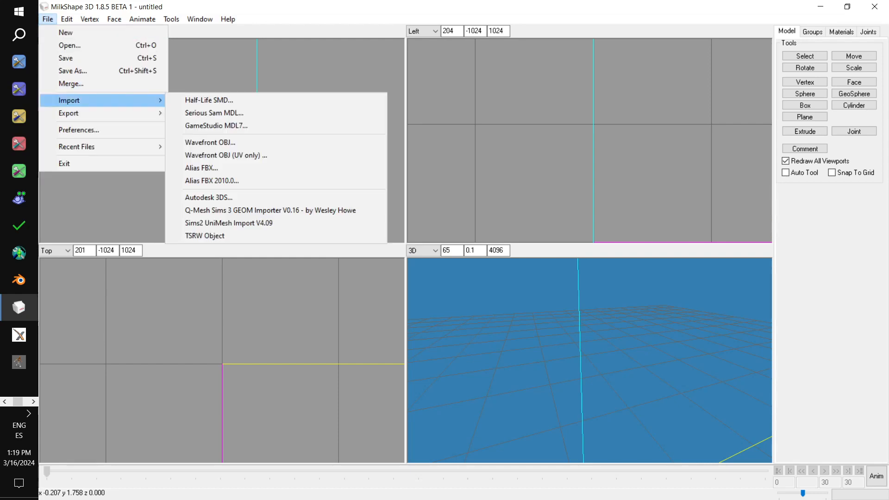
left_click(210, 142)
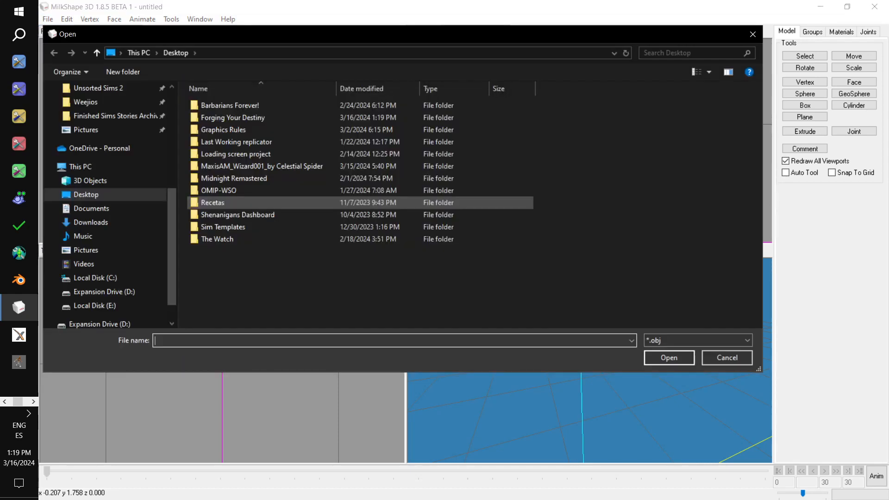
scroll(93, 209, "up", 5)
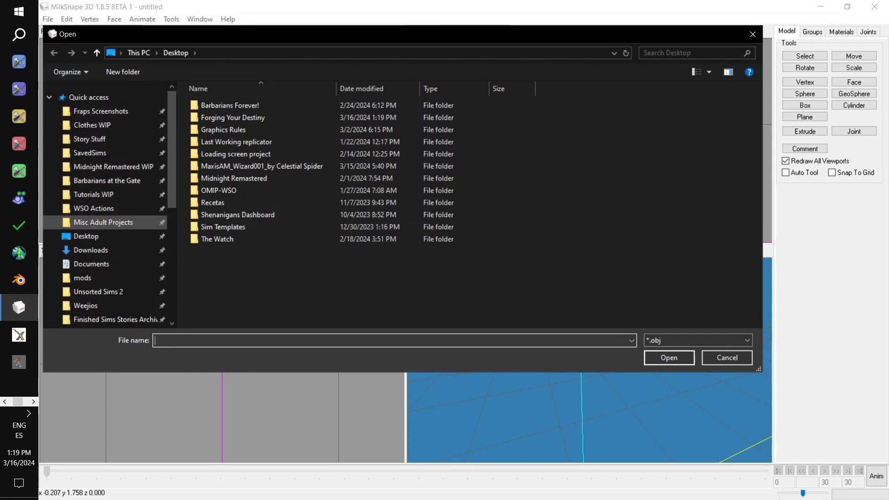
left_click(86, 236)
left_click(233, 117)
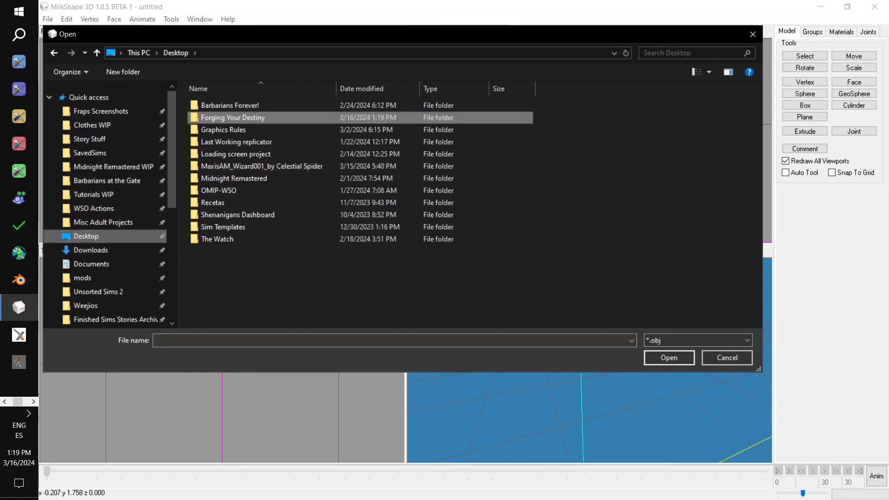
double_click(232, 118)
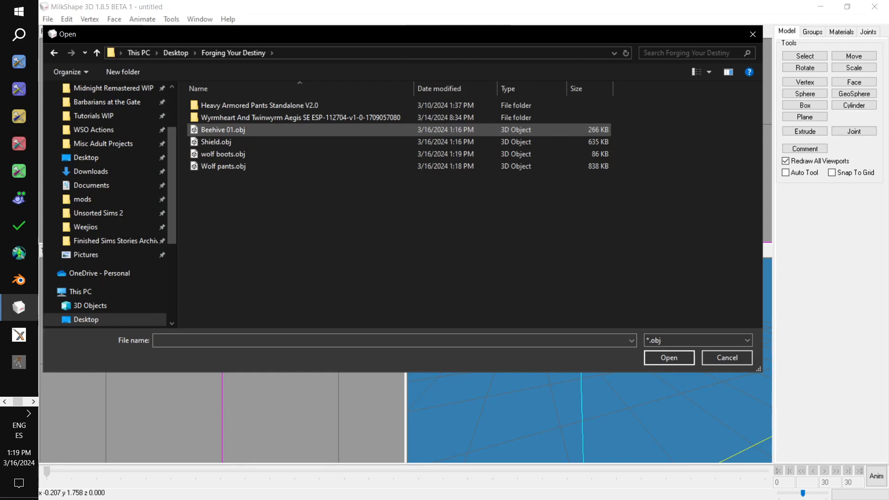
double_click(222, 130)
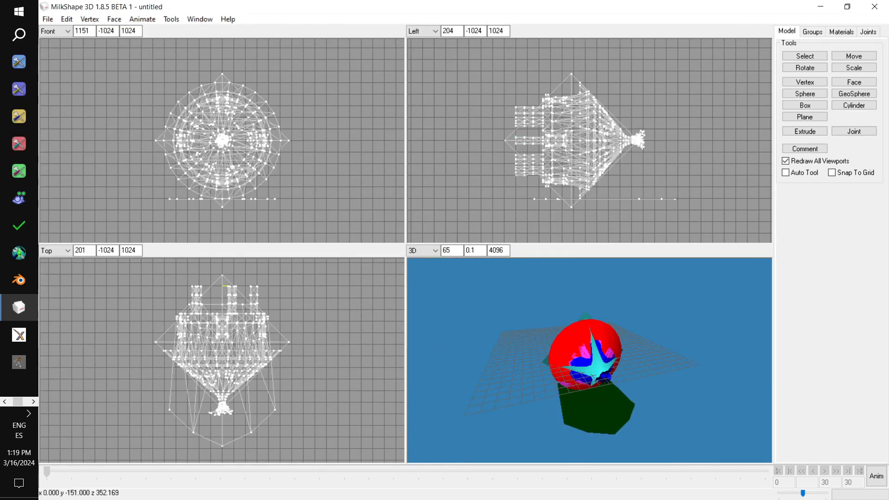
Step: Delete the Trigger:0 group from the imported beehive mesh
left_click(812, 31)
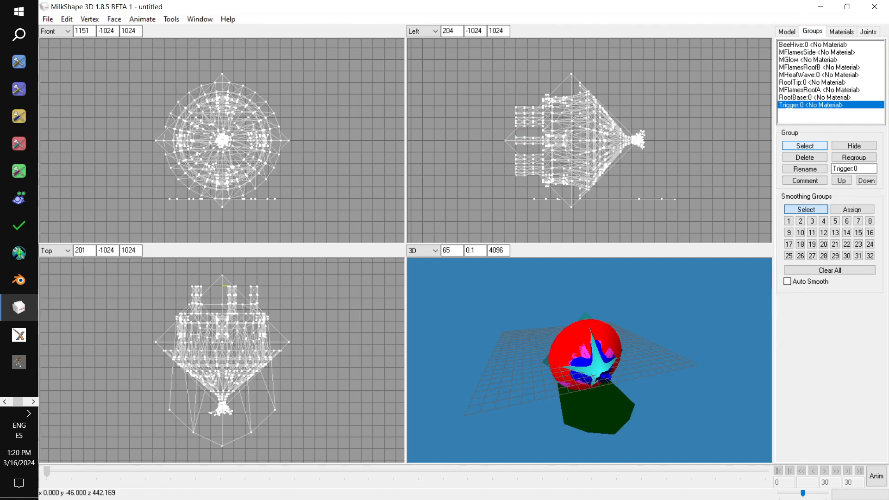
left_click(804, 145)
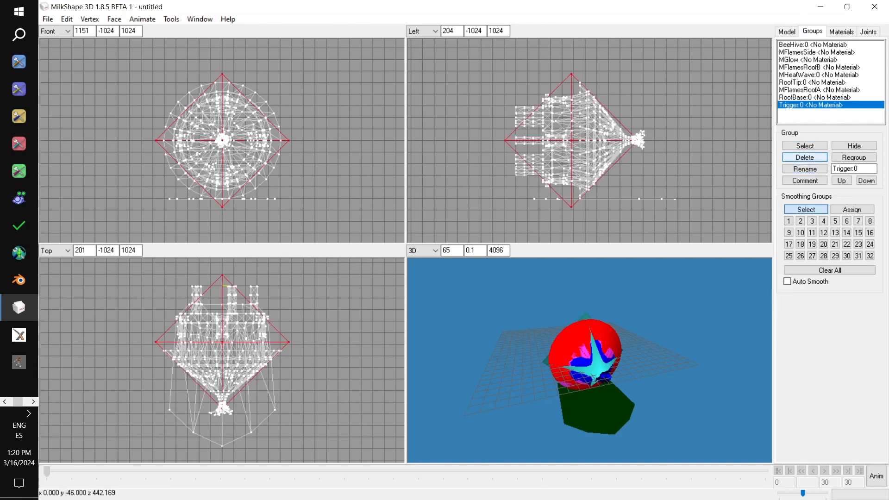
left_click(804, 157)
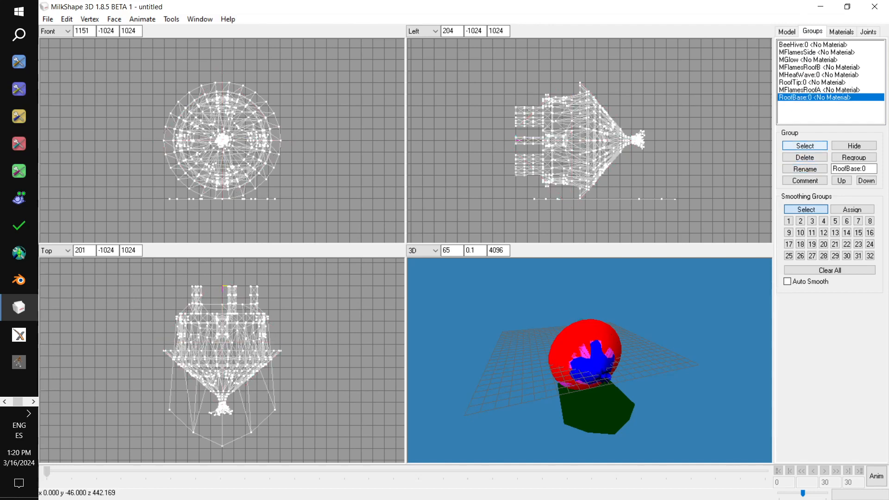
Step: Check the BeeHive:0 group's geometry, and delete the MFlamesSide group
left_click(813, 45)
left_click(804, 146)
left_click(805, 146)
left_click(814, 53)
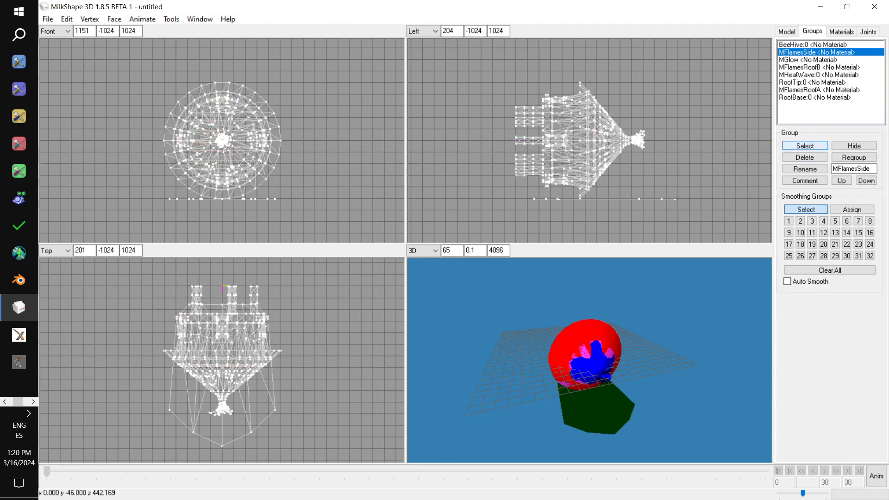
left_click(804, 146)
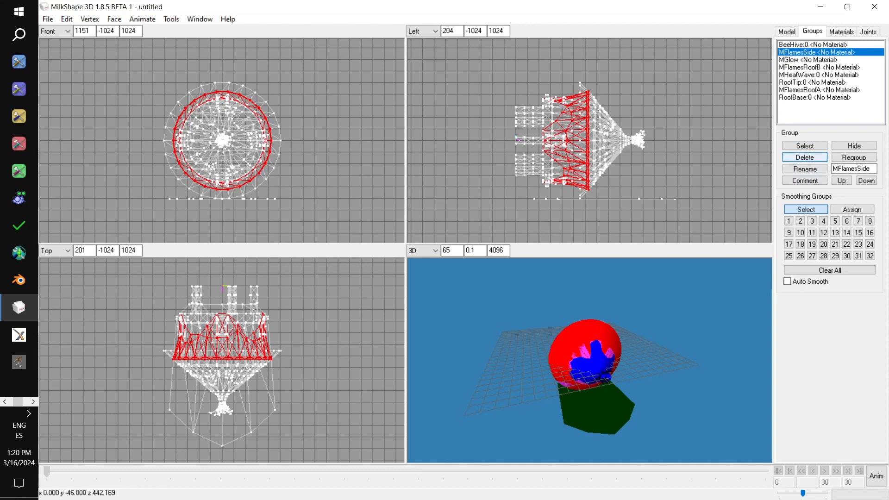
left_click(805, 157)
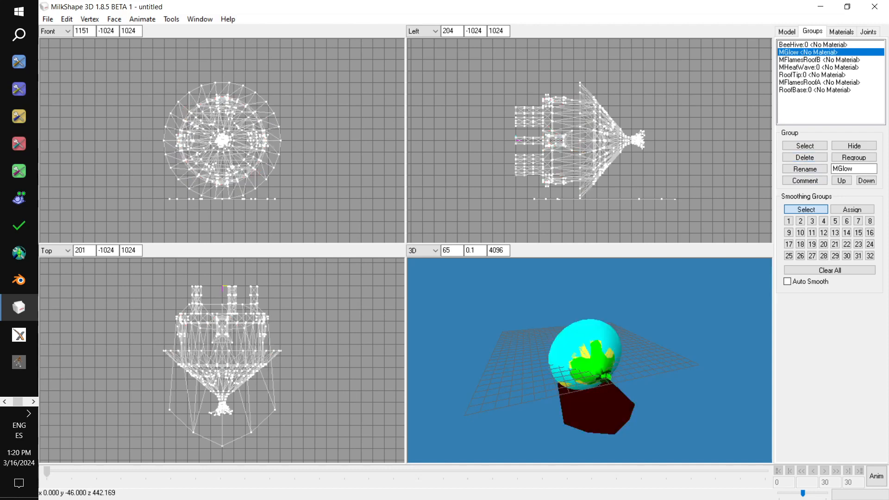
Step: Delete the MFlamesRoofB and MHeatWave:0 groups from the beehive mesh
left_click(819, 60)
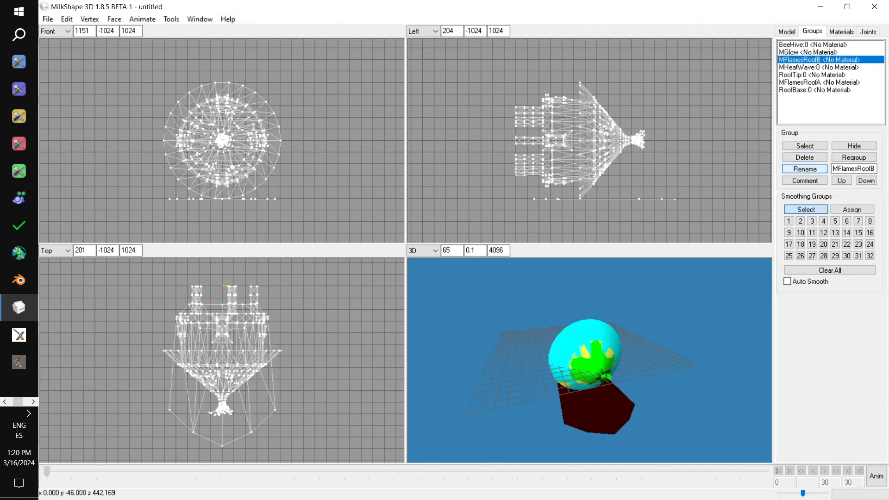
left_click(804, 145)
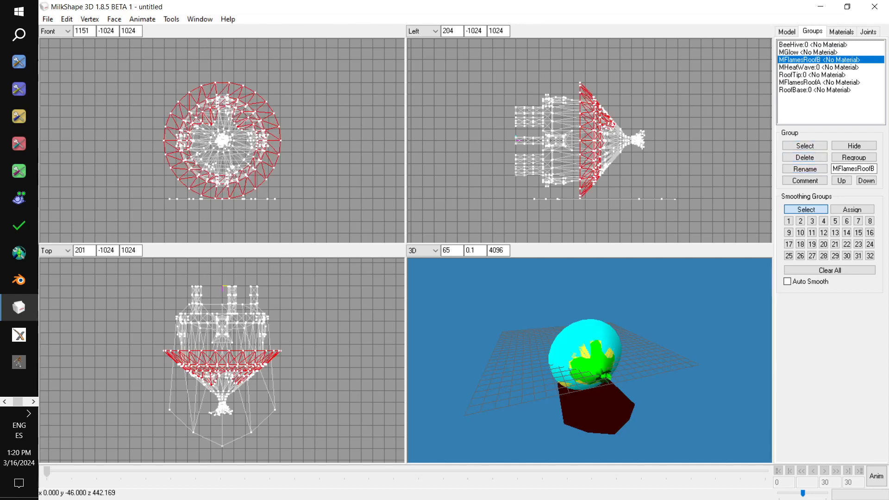
left_click(805, 157)
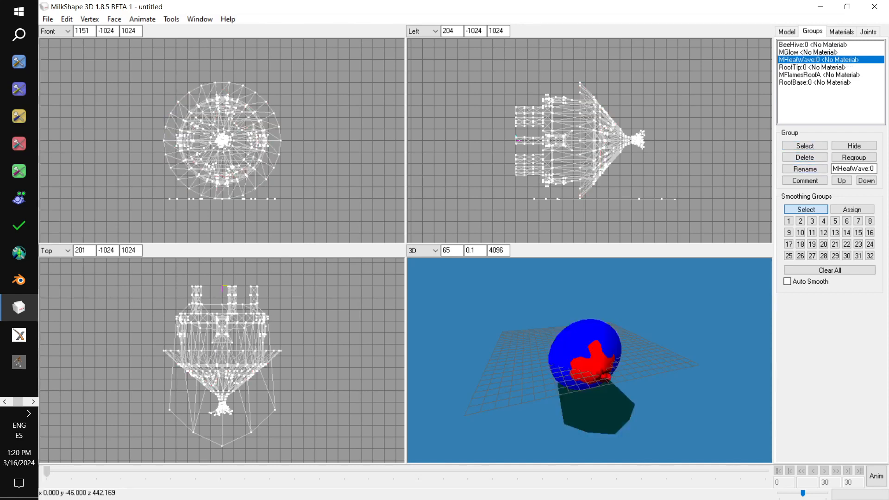
left_click(805, 157)
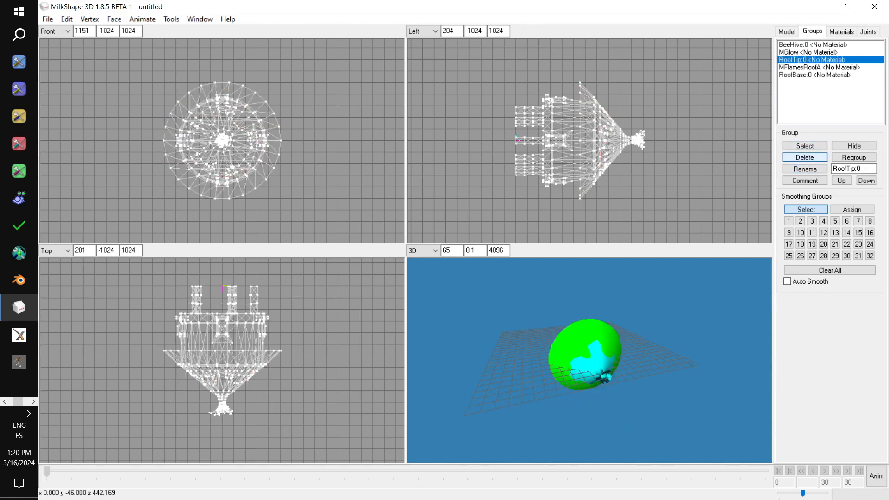
Step: Check which geometry belongs to the RoofTip:0 group, and delete the MFlamesRoofA group
left_click(805, 145)
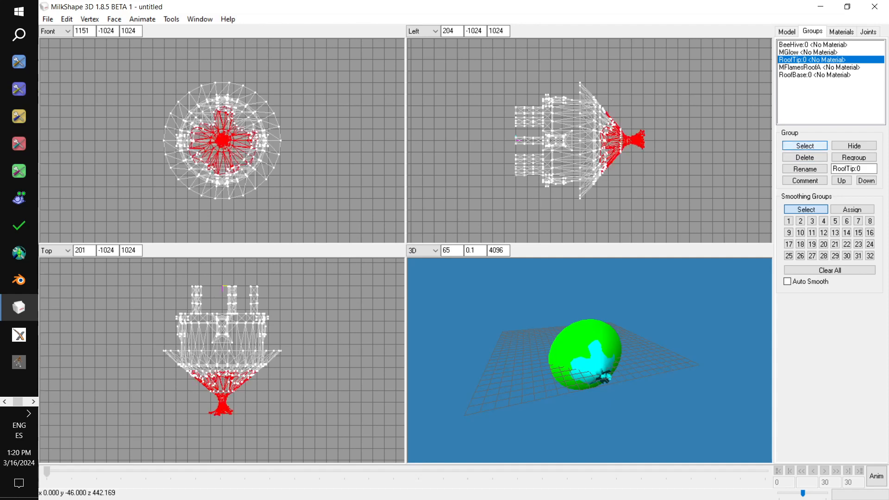
left_click(805, 146)
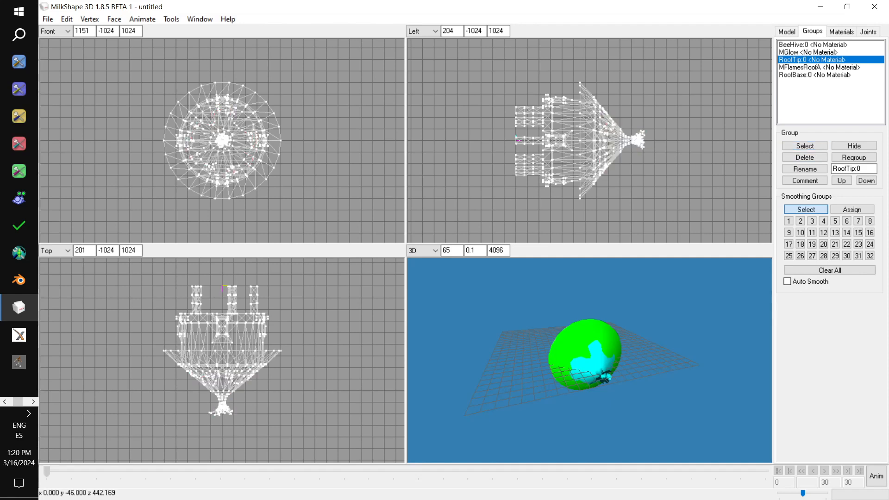
left_click(817, 67)
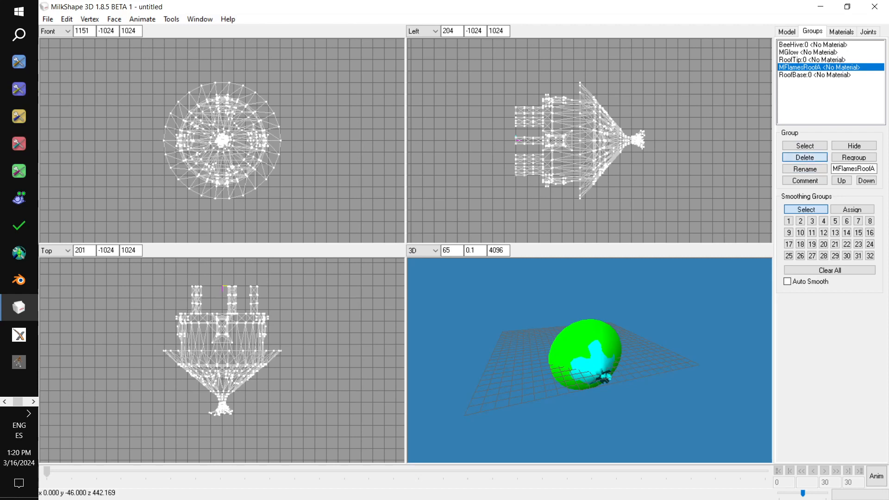
left_click(805, 158)
Step: Check the RoofTip:0 and RoofBase:0 groups in turn, and delete the MGlow group covering the beehive's openings
left_click(812, 60)
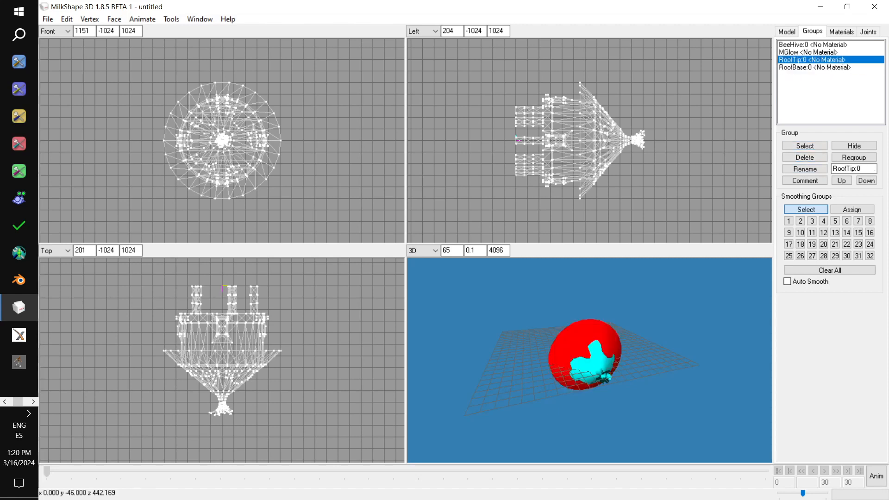
left_click(804, 145)
left_click(804, 146)
left_click(814, 68)
left_click(804, 146)
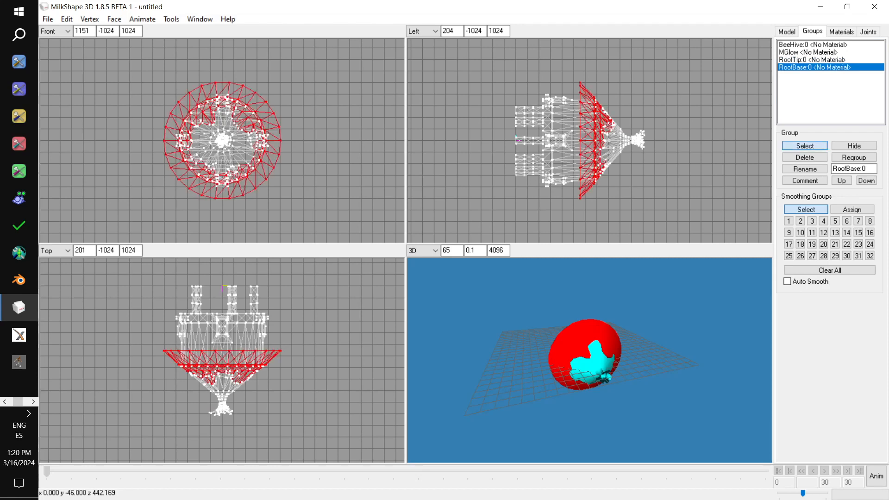
left_click(805, 145)
left_click(808, 52)
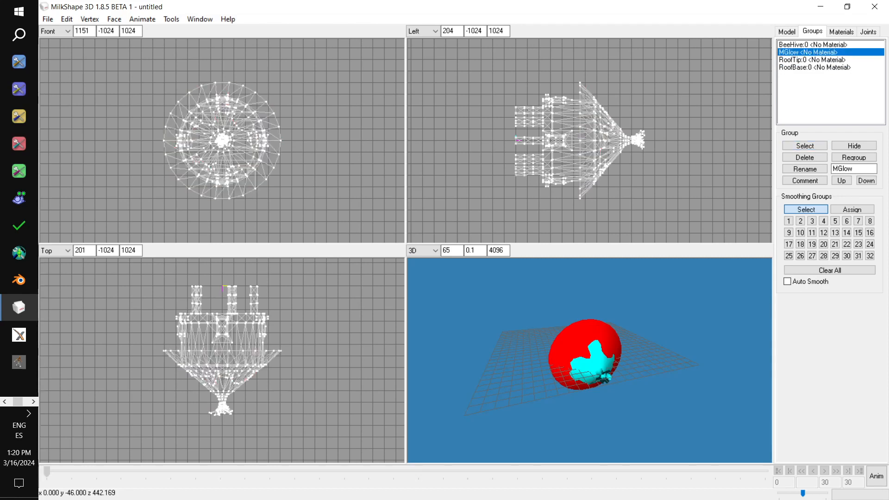
left_click(805, 146)
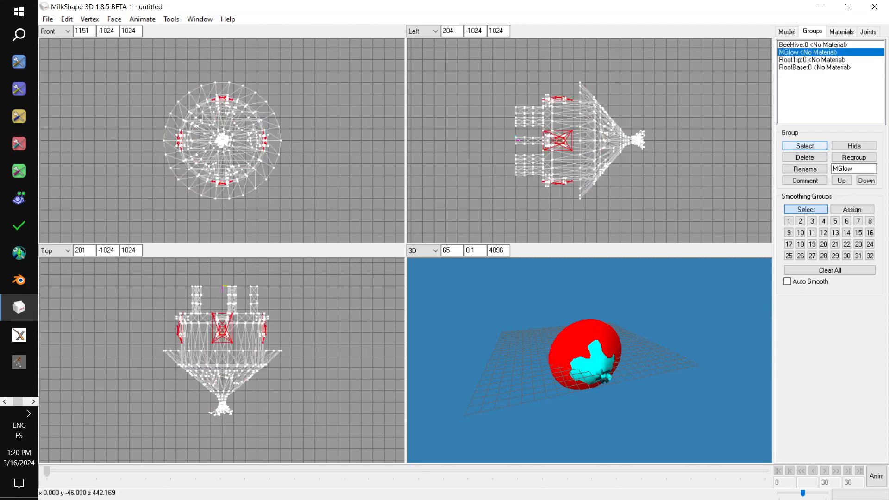
left_click_drag(602, 361, 648, 334)
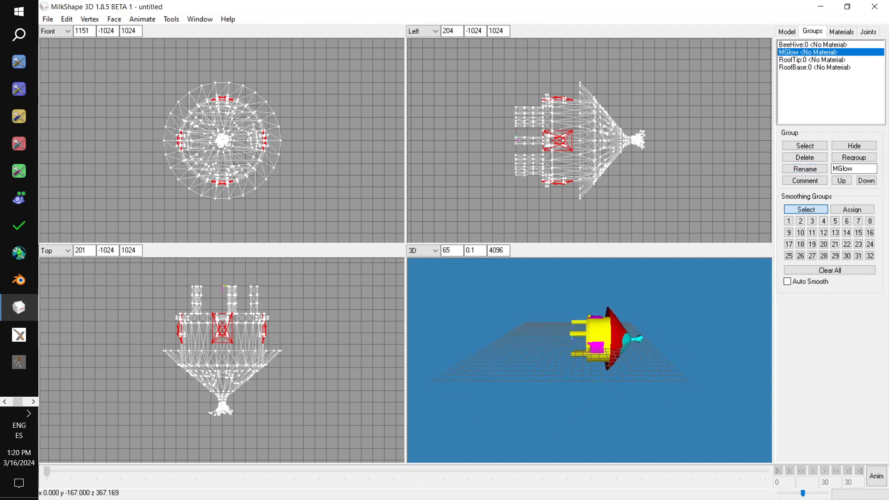
scroll(589, 352, "up", 5)
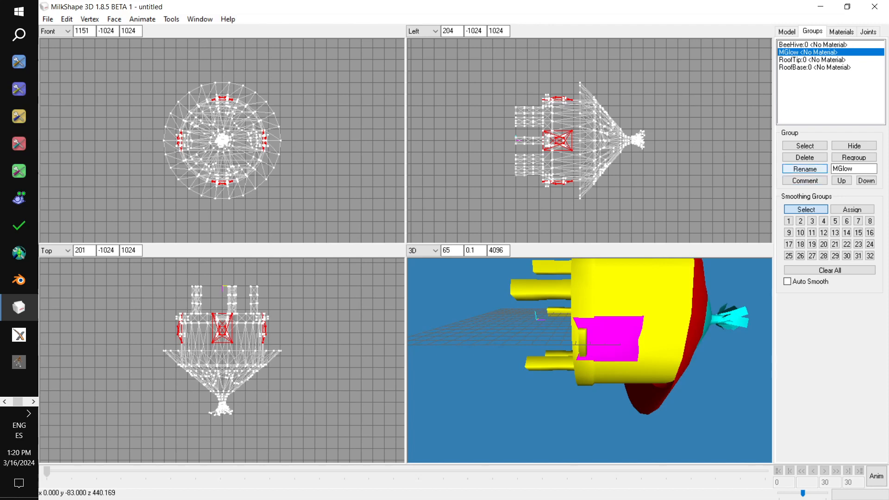
left_click(805, 158)
left_click_drag(589, 360, 602, 343)
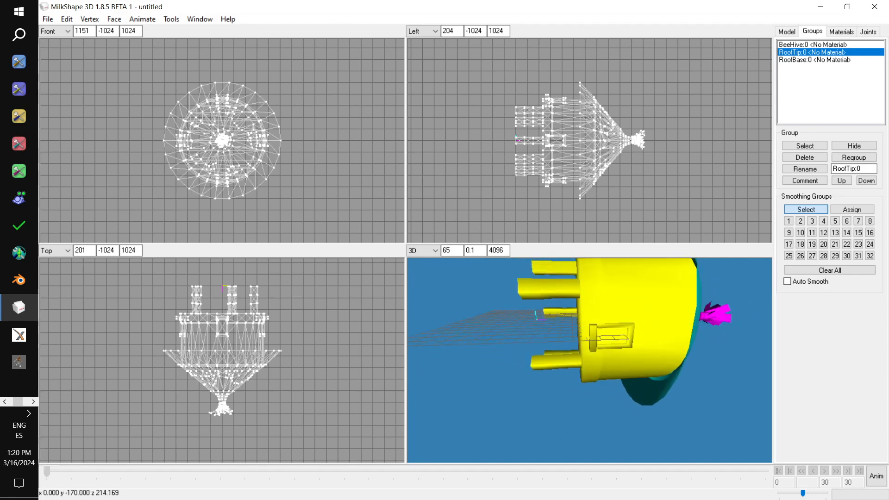
Step: Select the geometry of the BeeHive:0, RoofTip:0 and RoofBase:0 groups together
left_click(813, 45)
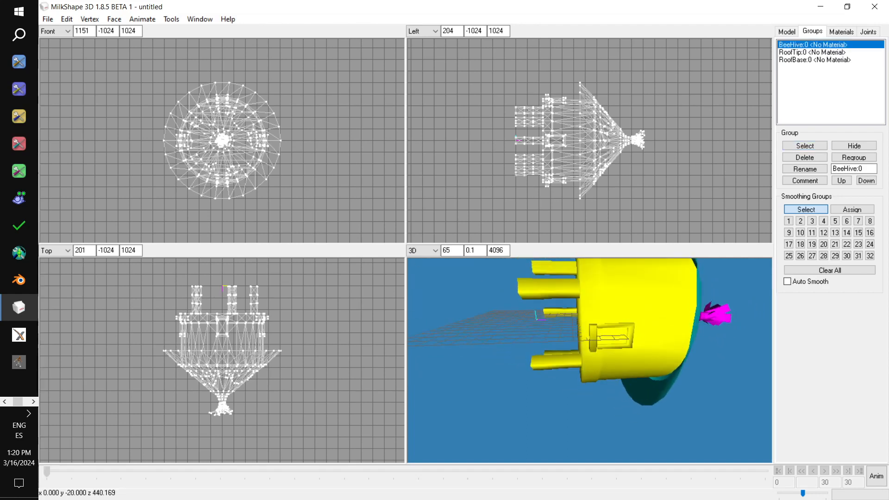
left_click(804, 146)
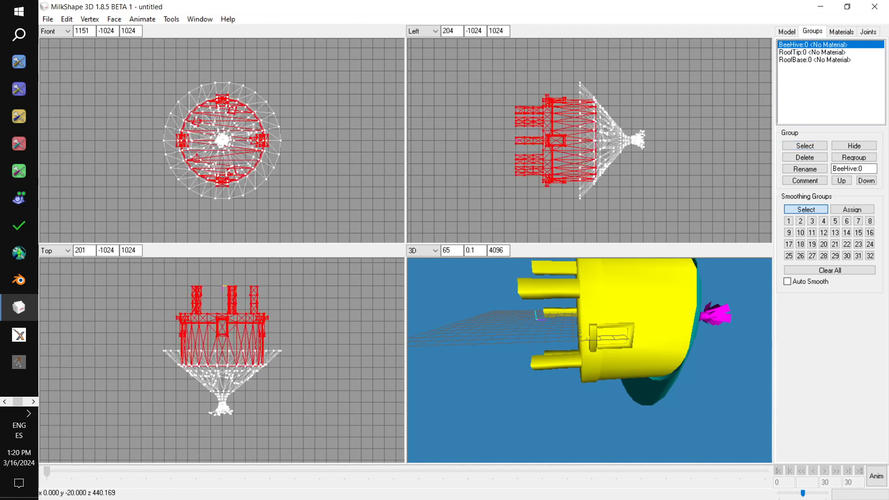
left_click(812, 51)
left_click(805, 146)
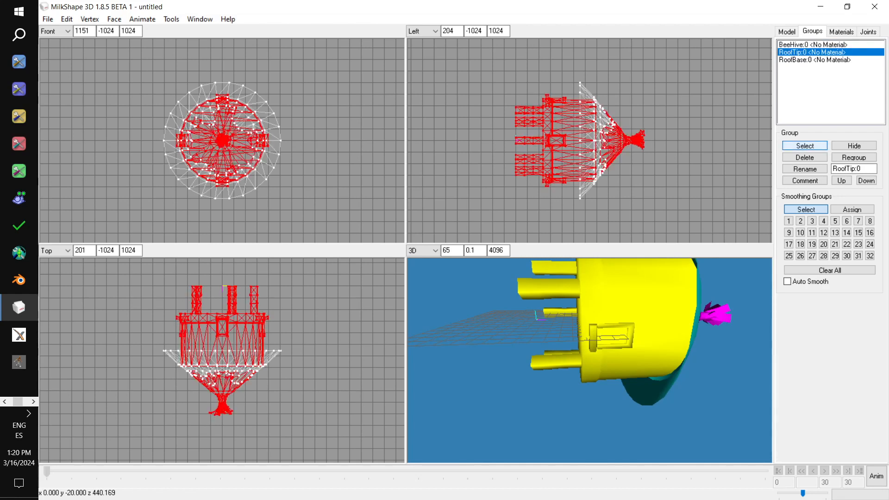
left_click(814, 59)
left_click(804, 145)
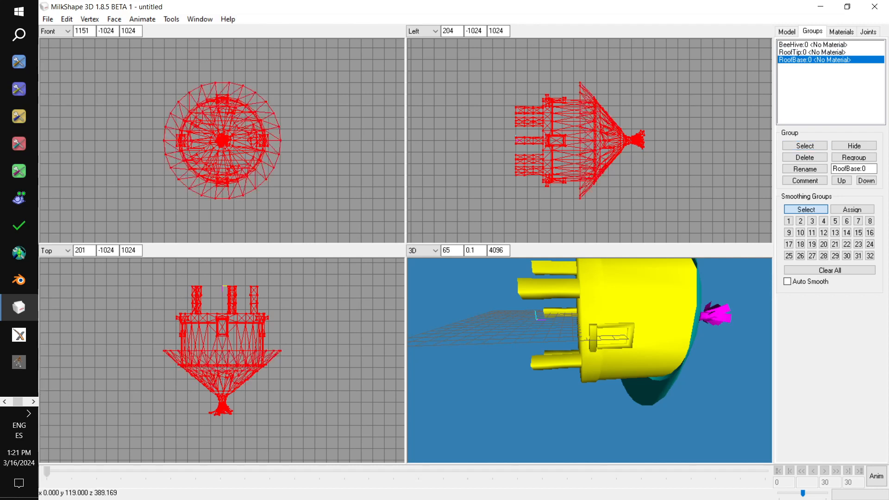
Step: Rotate the selected beehive 270 degrees about the X axis, using the origin as the pivot
left_click(786, 32)
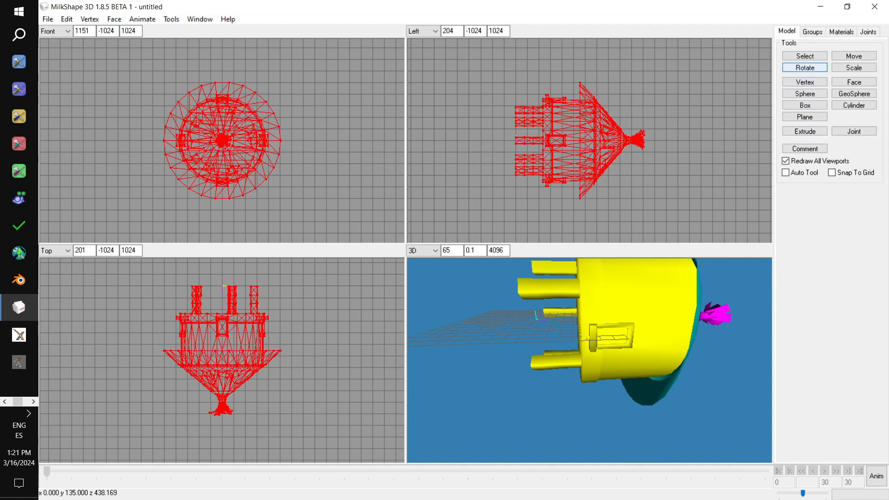
left_click(804, 67)
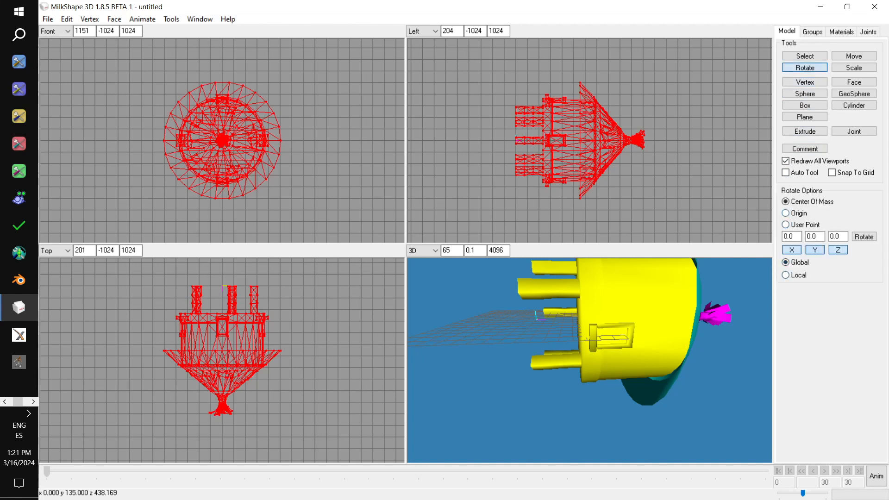
left_click(786, 213)
left_click_drag(795, 237, 776, 235)
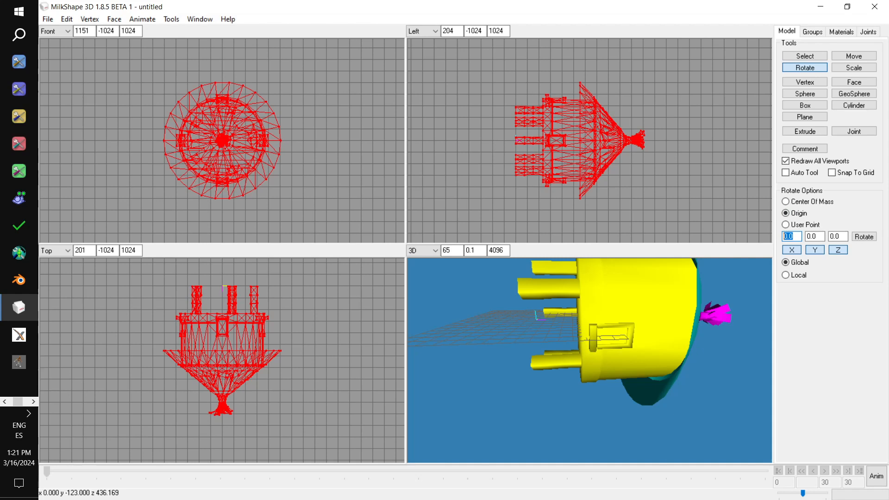
type("1")
type("0")
left_click(863, 237)
left_click_drag(589, 343, 559, 335)
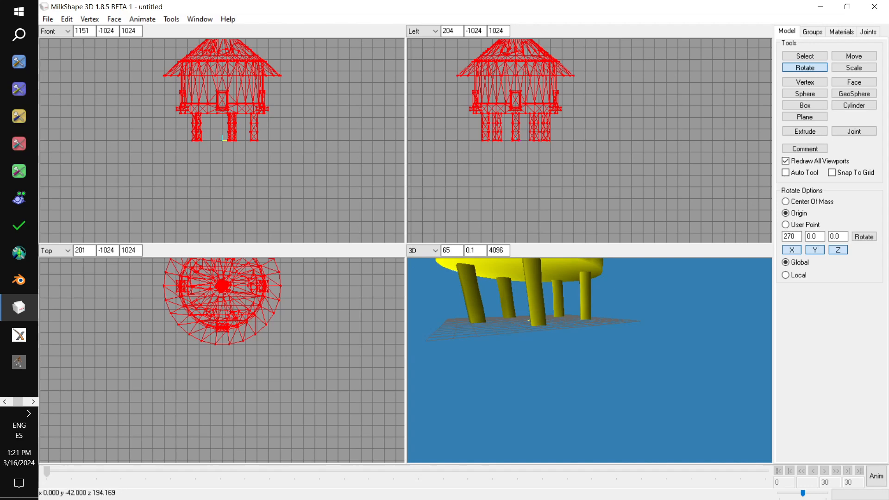
left_click_drag(612, 145, 622, 207, "ctrl")
scroll(589, 140, "up", 5)
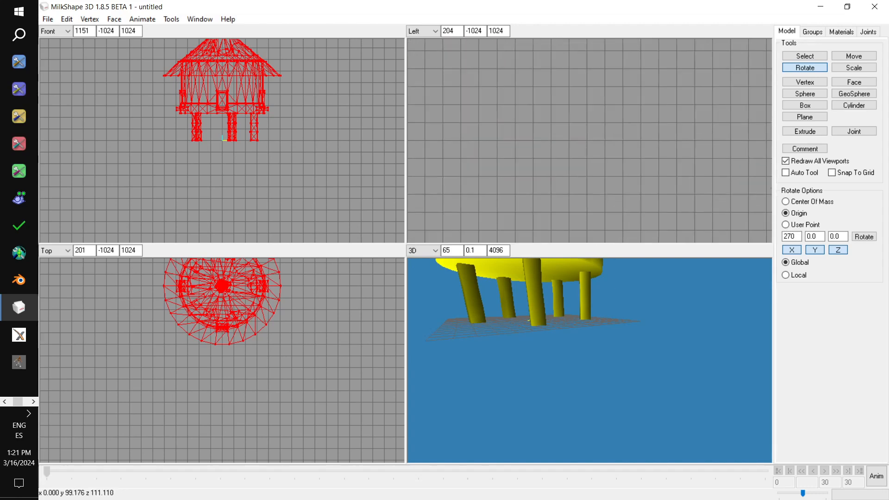
Step: Rotate the selected beehive 180 degrees about the Y axis with the X angle set to 0, using the origin as the pivot
scroll(589, 140, "down", 5)
left_click_drag(533, 149, 607, 138, "ctrl")
scroll(589, 140, "up", 5)
scroll(589, 140, "down", 5)
scroll(590, 141, "up", 5)
scroll(589, 140, "down", 5)
left_click_drag(798, 237, 648, 206)
type("0")
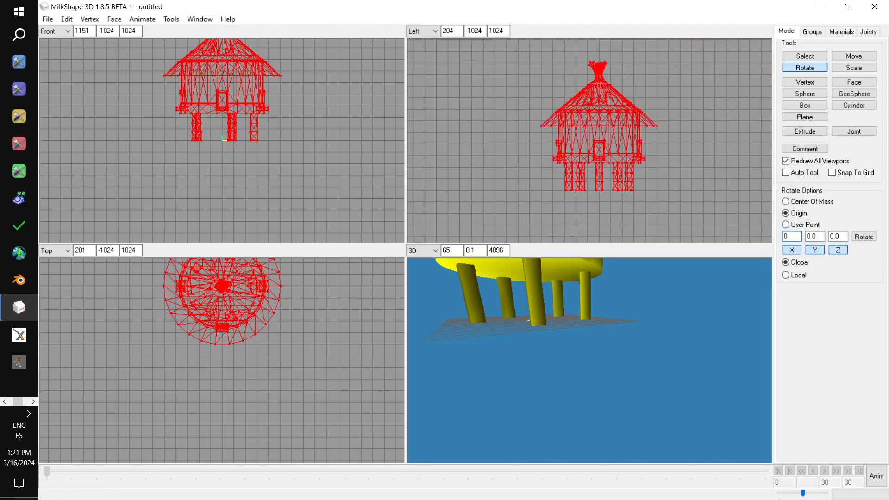
left_click_drag(820, 236, 804, 237)
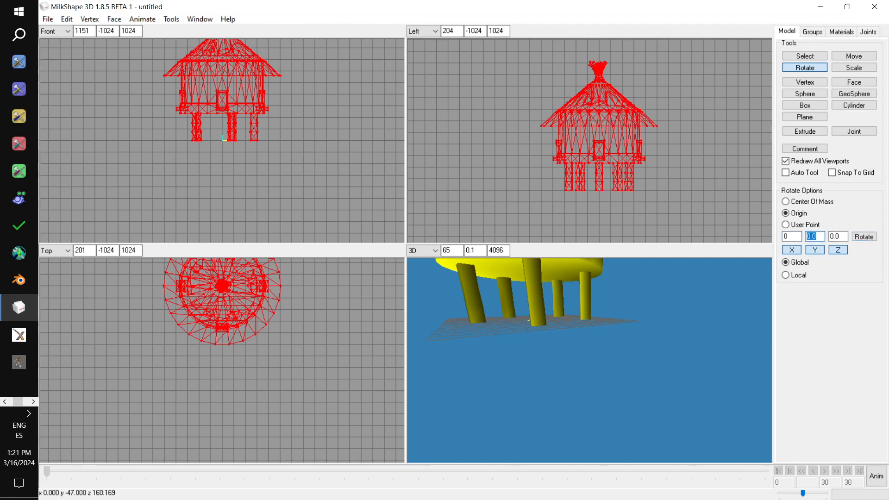
type("180")
left_click(863, 237)
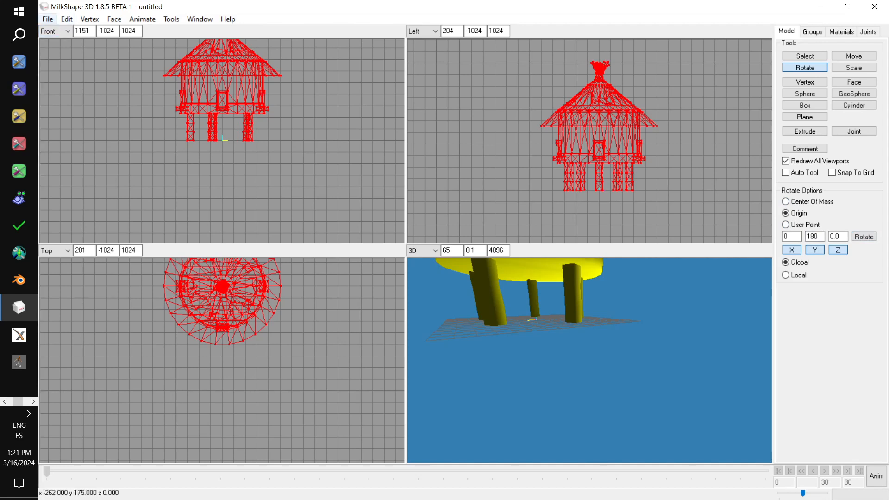
Step: Apply Cat's Normal Smoother to the selected beehive geometry and inspect the shading on its body and legs
left_click(48, 19)
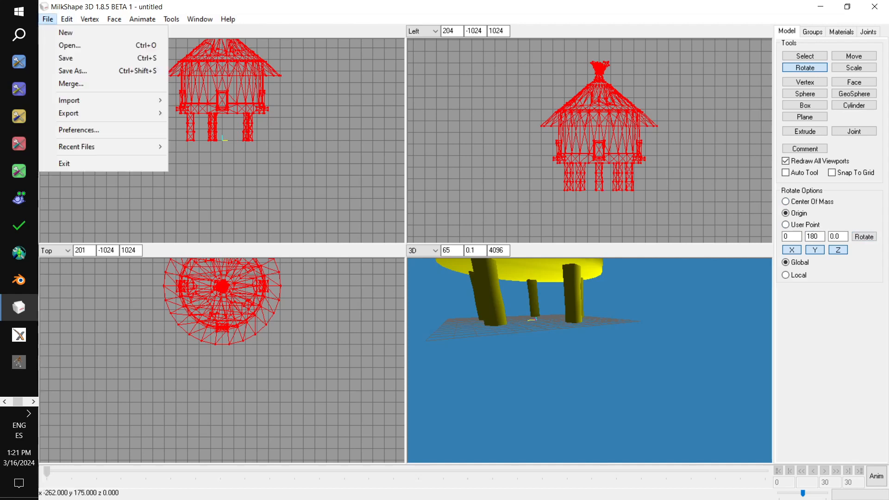
mouse_move(90, 19)
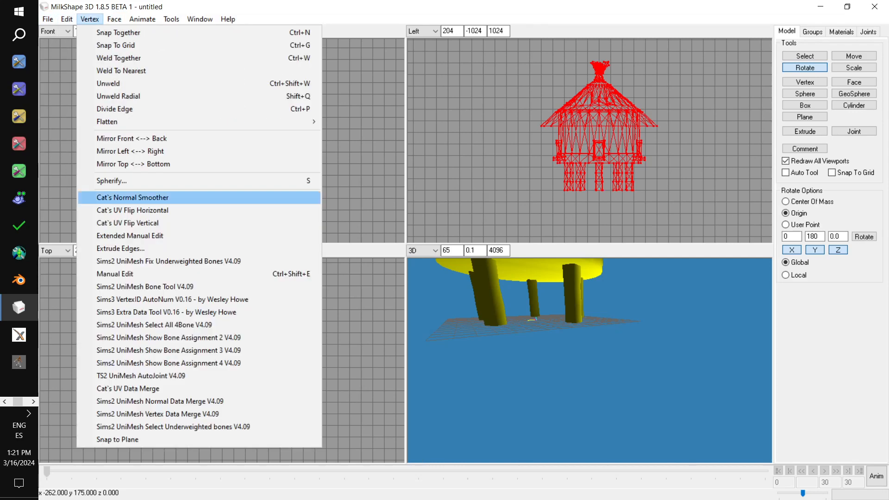
left_click(133, 197)
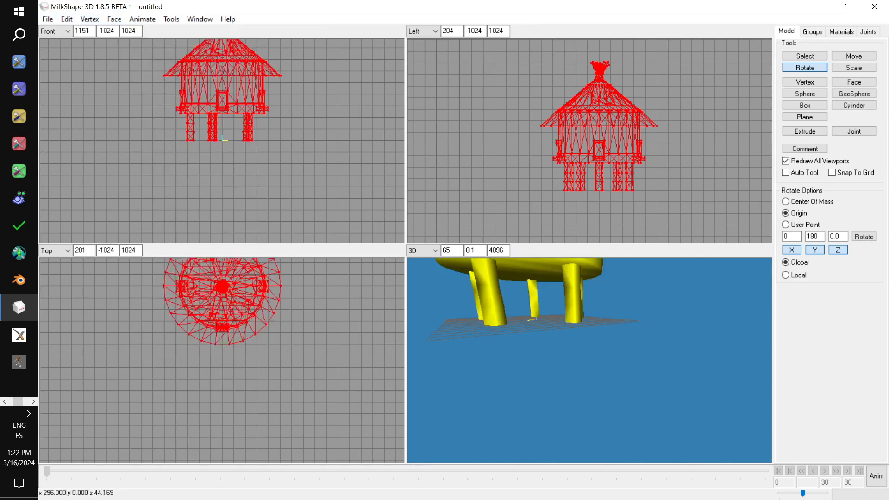
left_click_drag(533, 352, 594, 377)
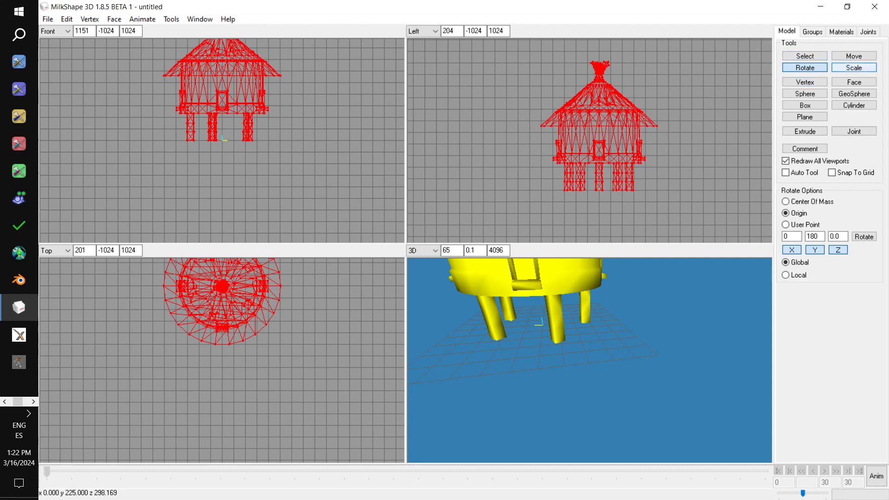
Step: Scale the selected beehive by 0.013 on the X, Y and Z axes about the origin
left_click(854, 68)
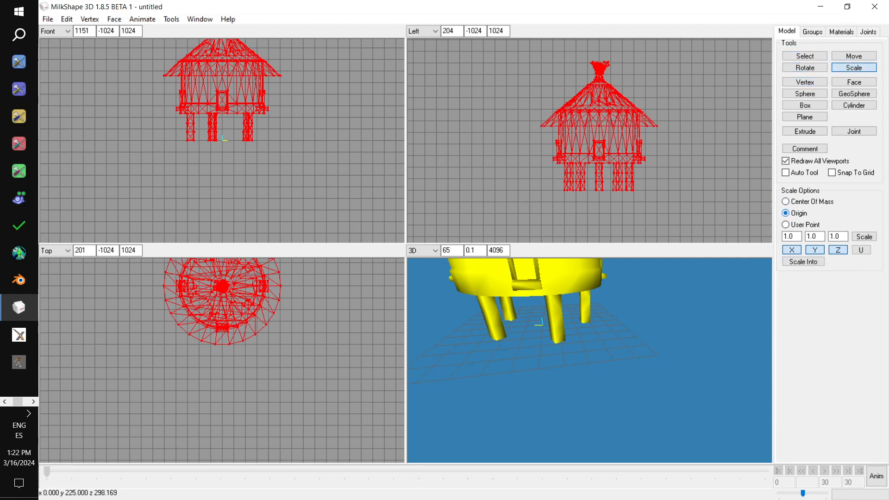
left_click_drag(796, 237, 780, 235)
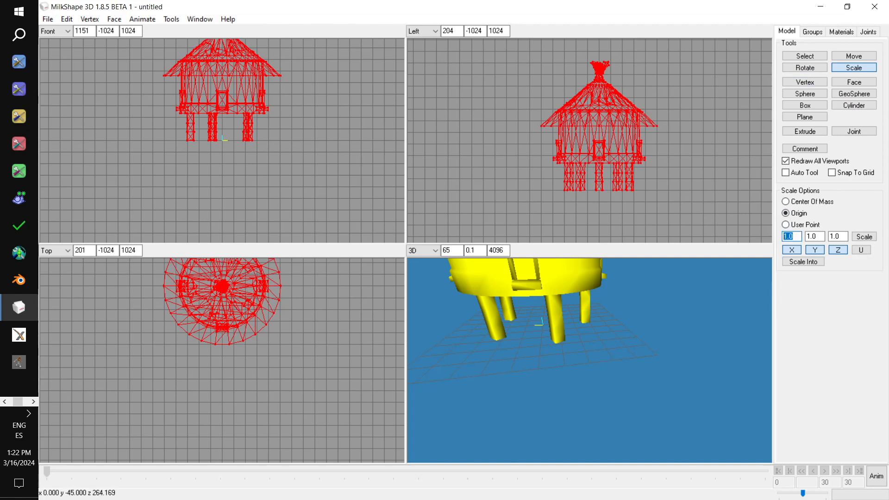
type("0.013")
key("Tab")
type("0.013")
key("Tab")
type("0.013")
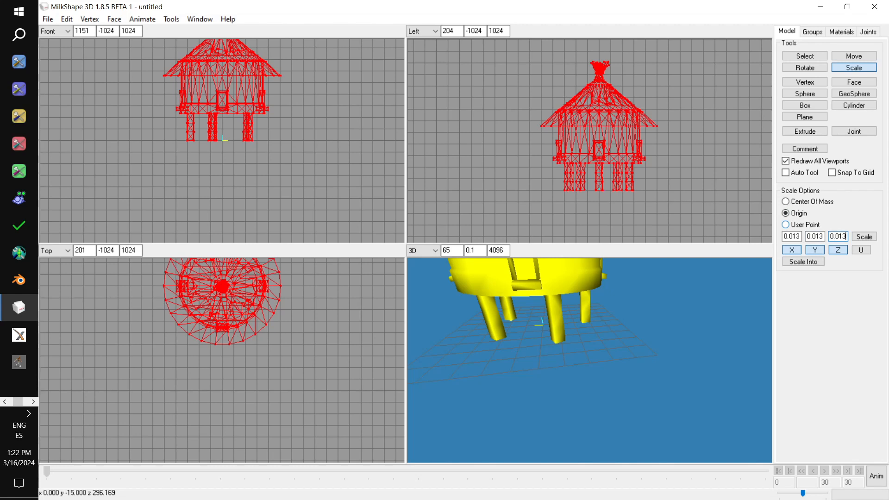
key("Tab")
key("space")
Step: Frame the whole beehive in the left, front, top and 3D viewports and inspect its shape
right_click(677, 178)
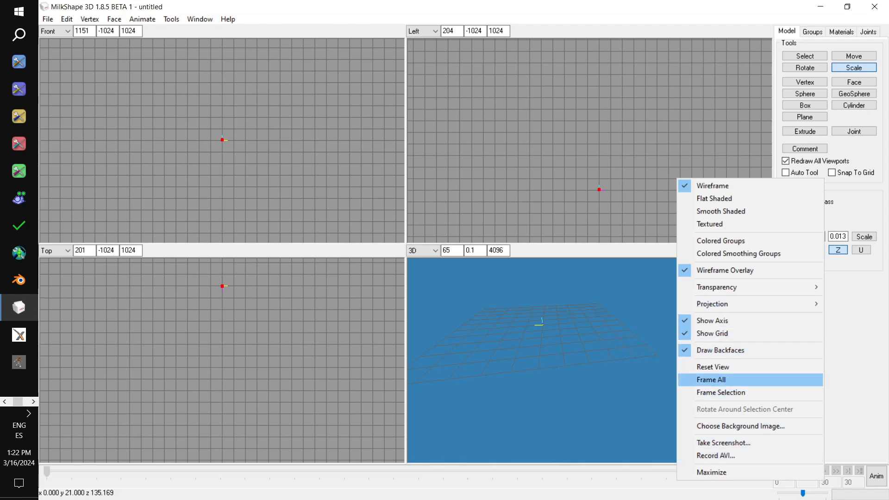
left_click(711, 379)
right_click(294, 137)
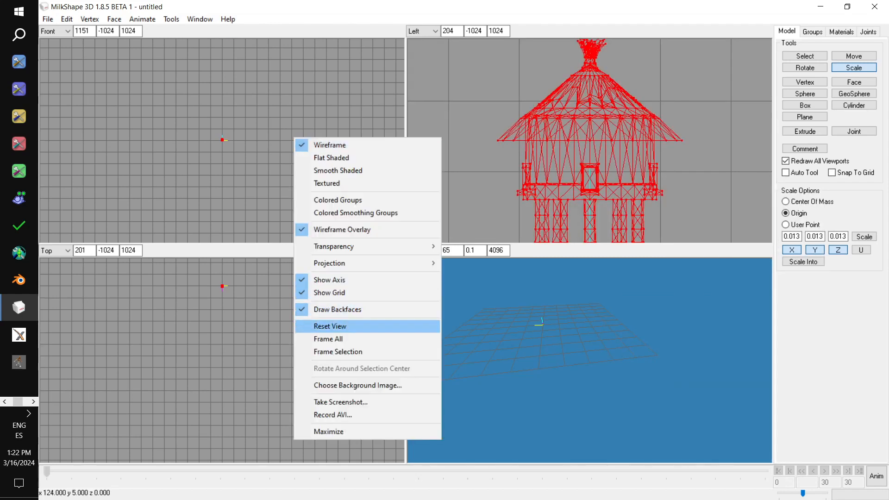
left_click(329, 339)
right_click(267, 351)
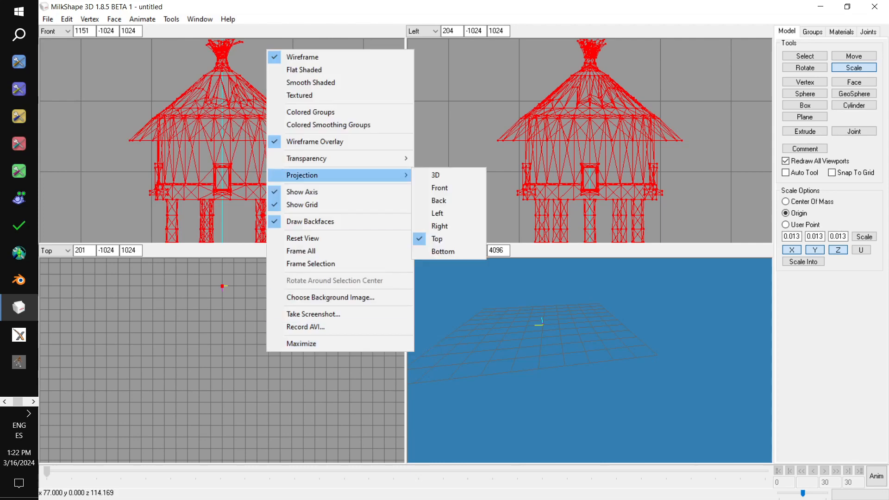
left_click(301, 250)
right_click(490, 336)
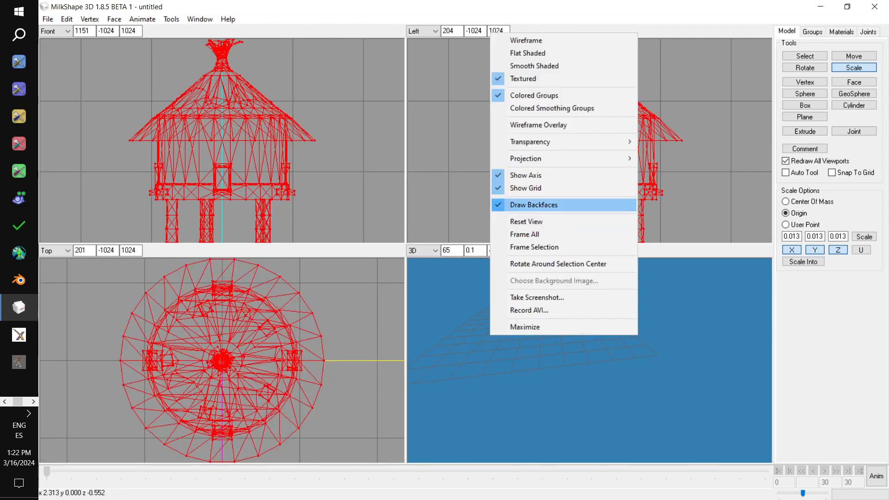
left_click(525, 234)
left_click_drag(555, 370, 616, 368)
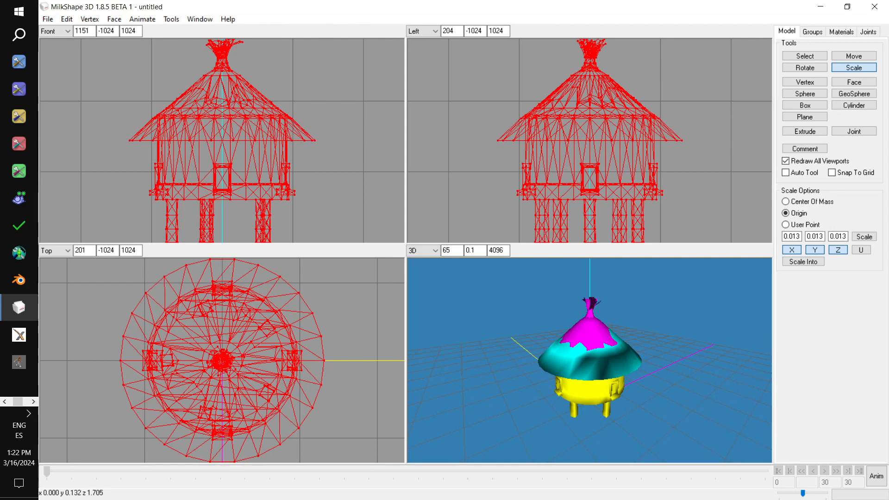
Step: Deselect the RoofBase:0 group, and hide the BeeHive:0 and RoofTip:0 groups to isolate the roof base
left_click(812, 32)
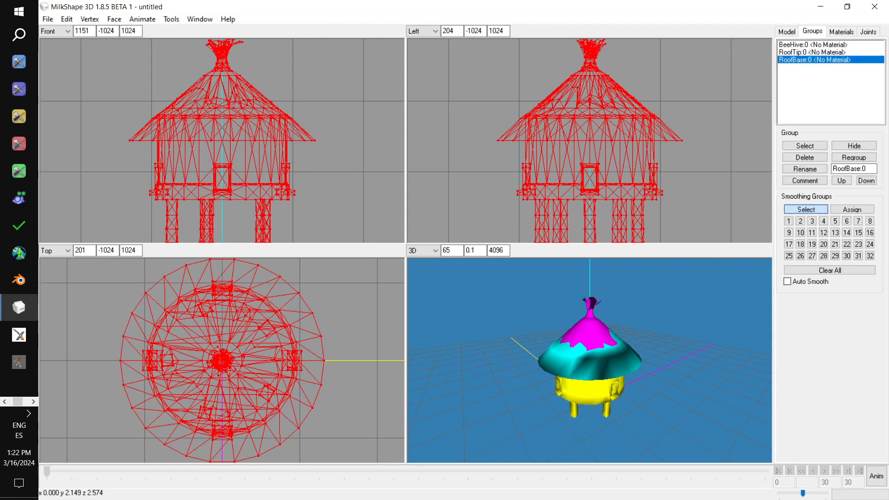
left_click(854, 146)
left_click(853, 146)
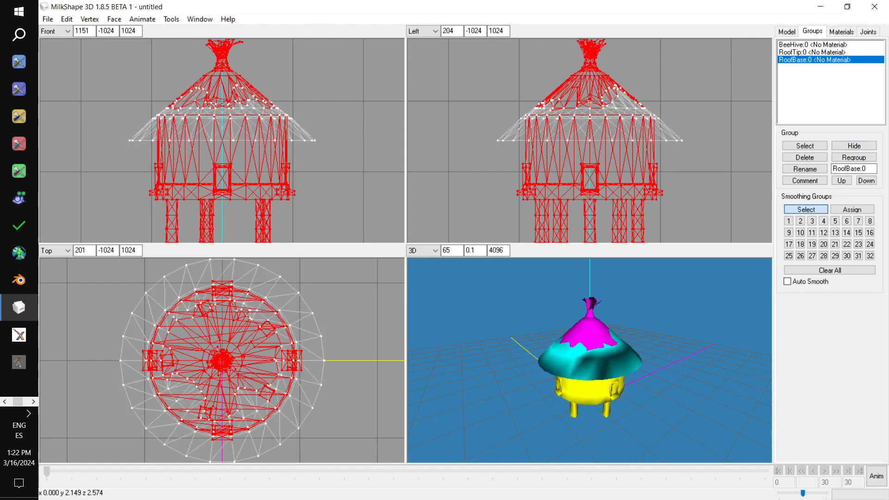
left_click(813, 44)
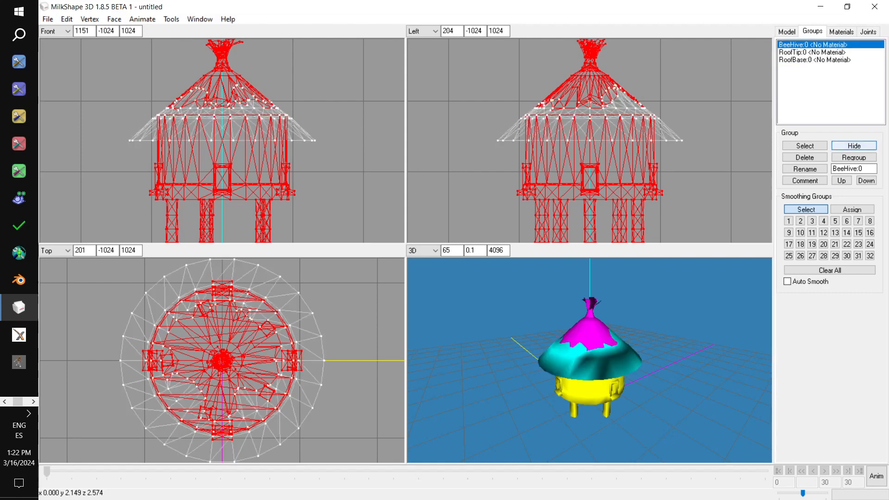
left_click(853, 146)
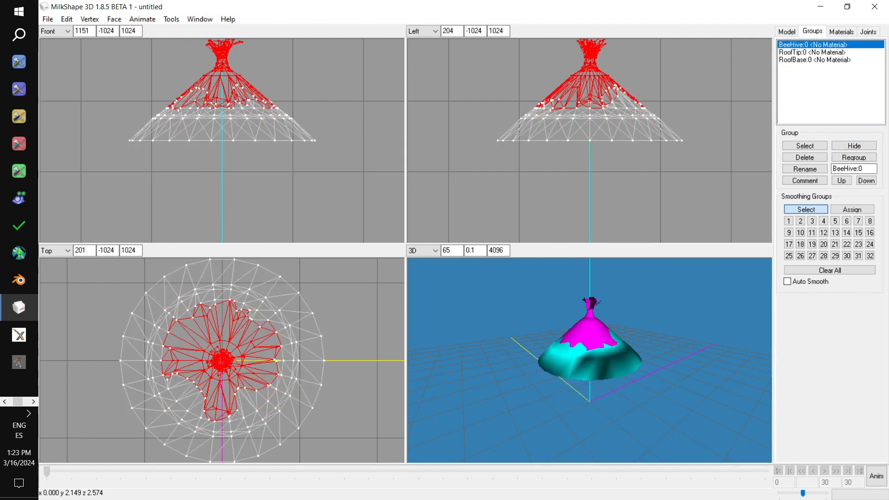
left_click(812, 52)
left_click(854, 146)
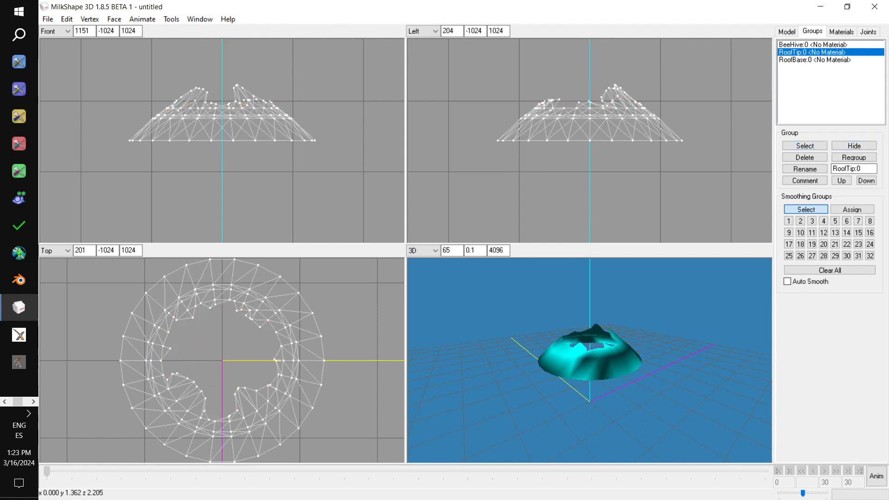
left_click_drag(634, 352, 643, 385)
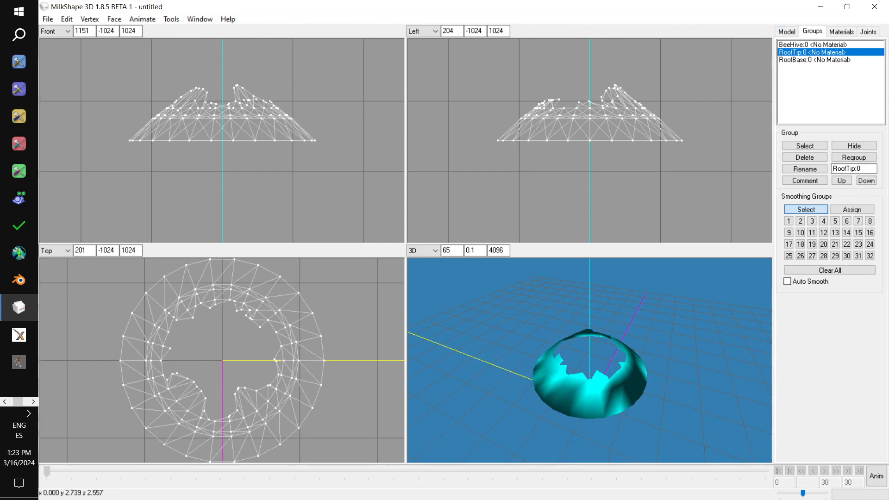
Step: Select the vertices along the lower rim of the roof base and unweld them
left_click(787, 32)
left_click(804, 56)
left_click_drag(700, 180, 476, 125)
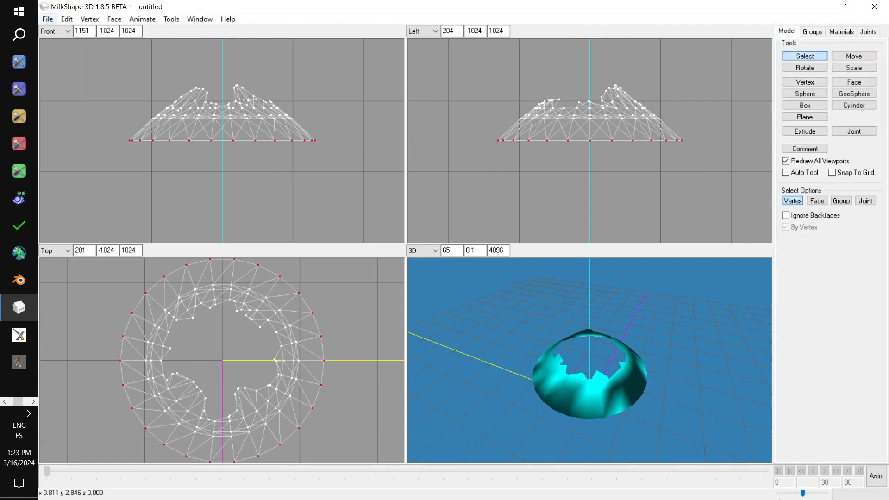
left_click(89, 19)
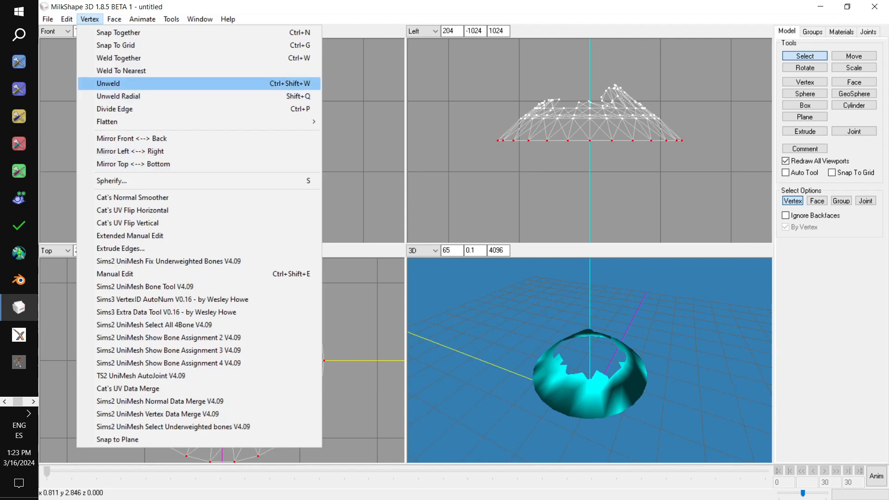
left_click(116, 83)
Step: Select the entire RoofBase:0 group and smooth its faces to even out the patchy shading
left_click(813, 32)
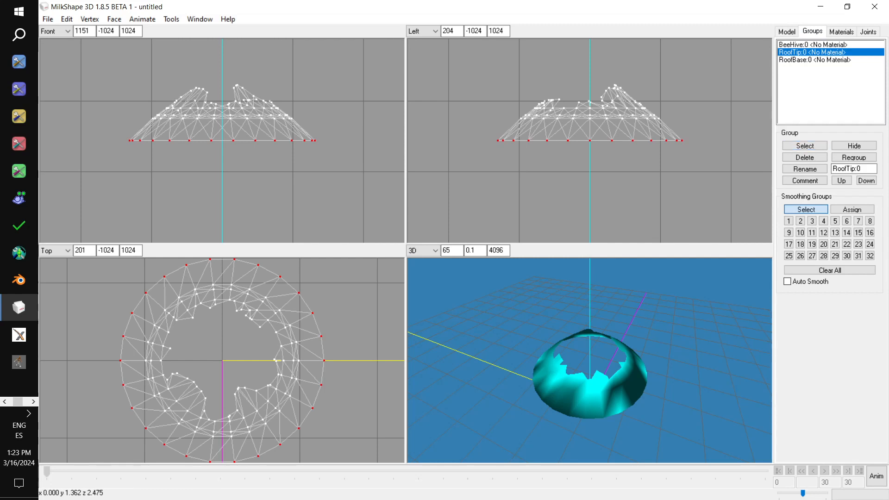
left_click(814, 59)
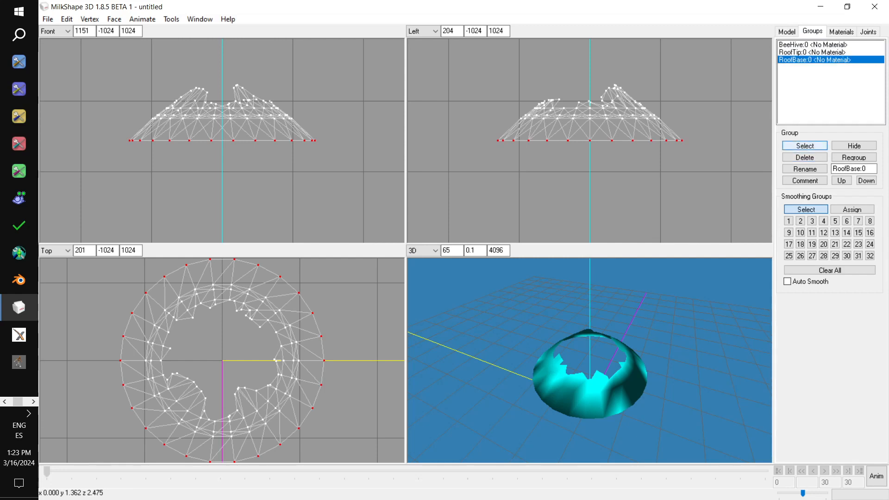
left_click(804, 145)
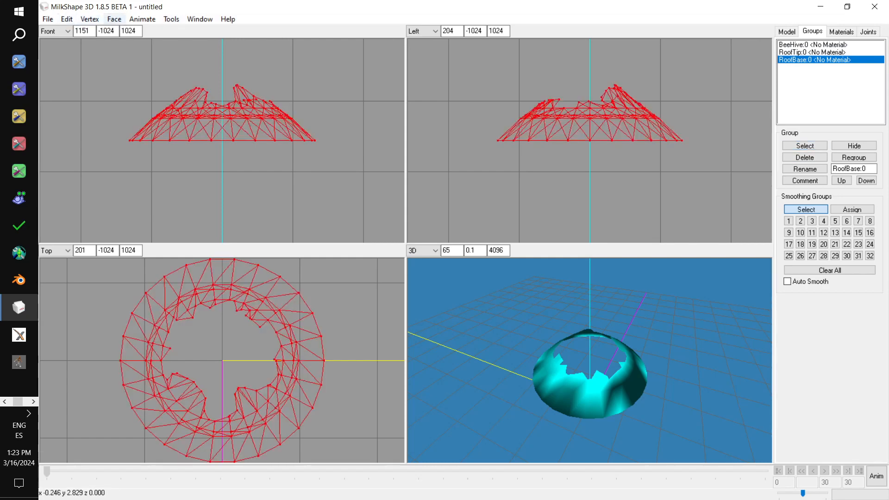
left_click(114, 19)
left_click(140, 121)
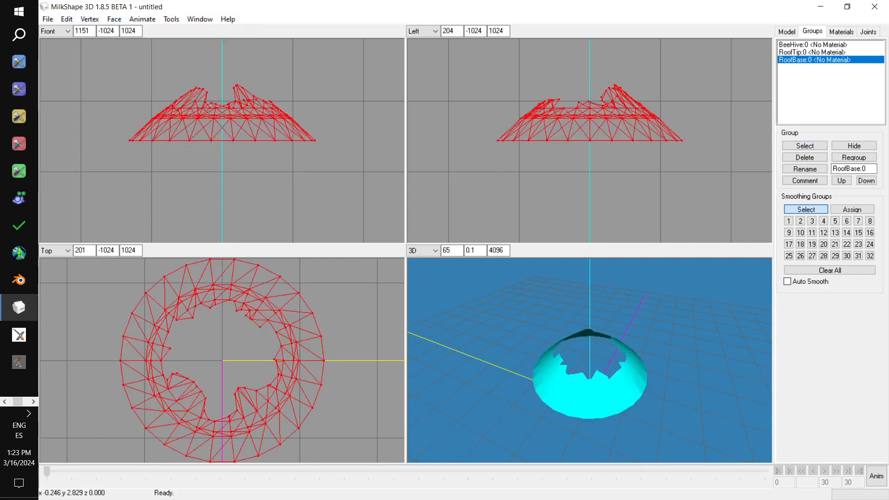
left_click_drag(532, 354, 580, 350)
Step: Unhide the RoofTip:0 and BeeHive:0 groups and clear the selection of the RoofBase:0 group
left_click(830, 53)
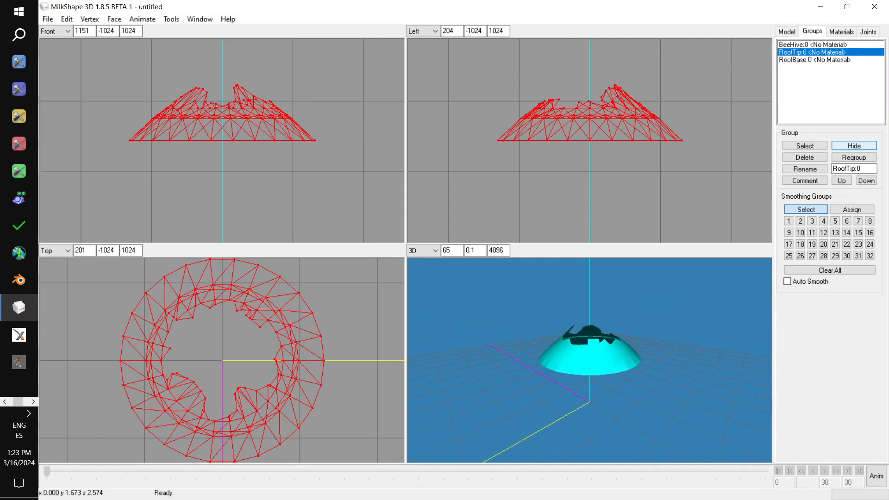
left_click(854, 146)
left_click_drag(667, 357, 613, 319)
left_click(831, 45)
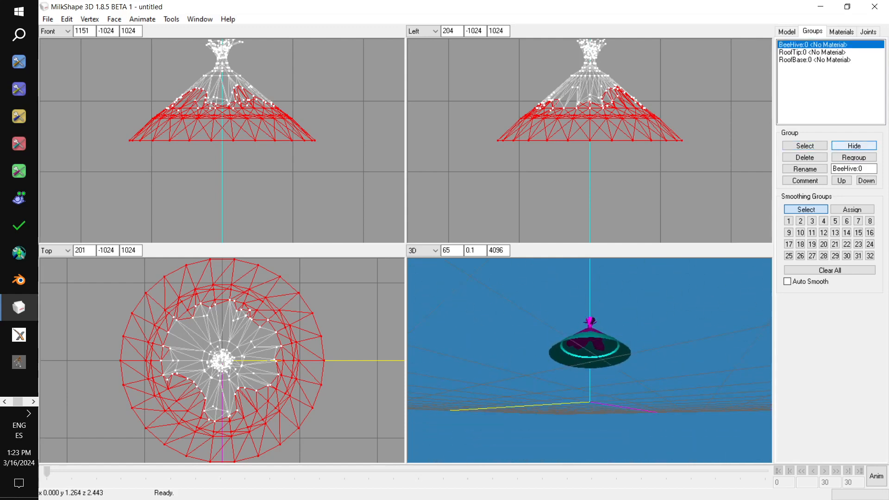
left_click(831, 60)
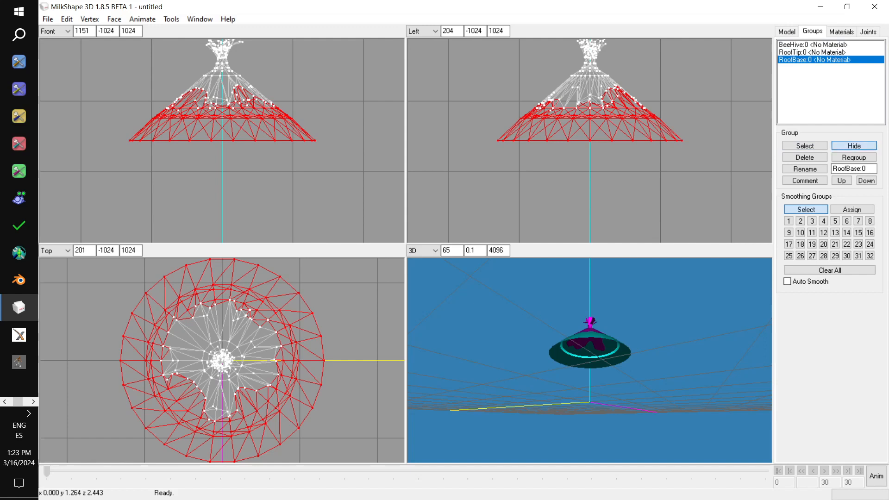
left_click(853, 146)
left_click(853, 145)
left_click(831, 45)
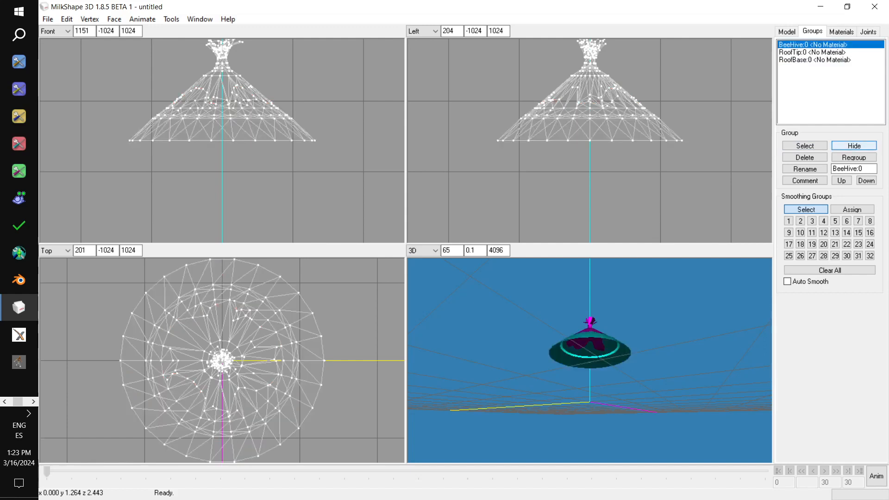
left_click(853, 146)
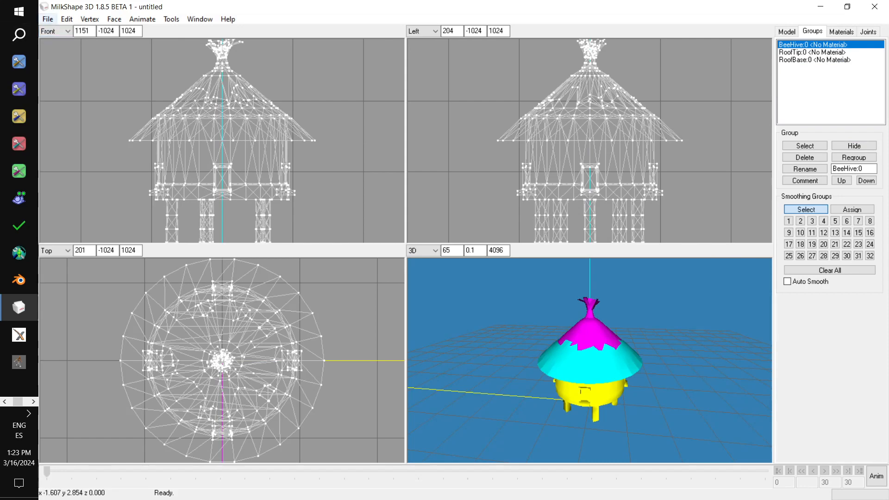
Step: Export the model as Wavefront OBJ, overwriting Beehive 01.obj in the Forging Your Destiny folder on the Desktop
left_click(48, 19)
mouse_move(69, 113)
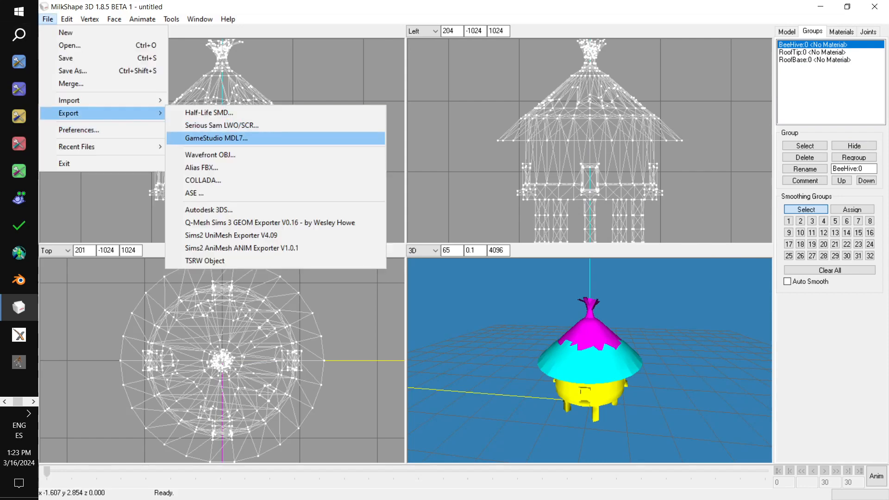
left_click(210, 155)
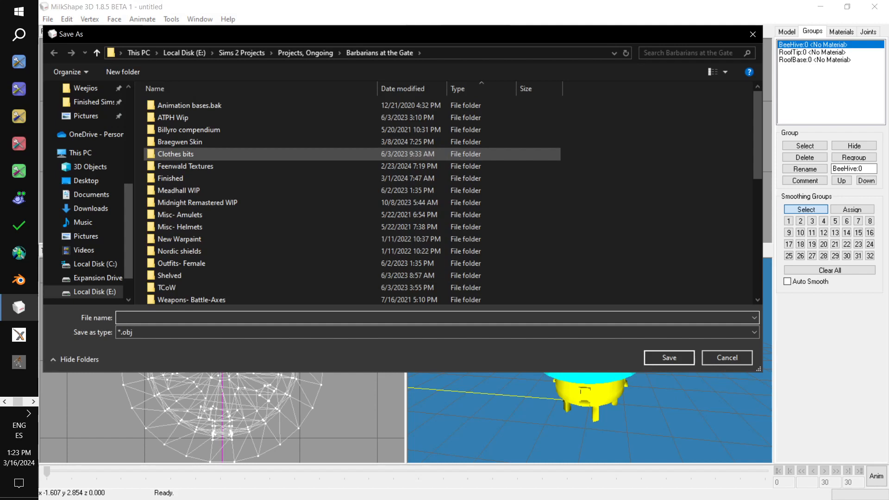
scroll(88, 153, "up", 6)
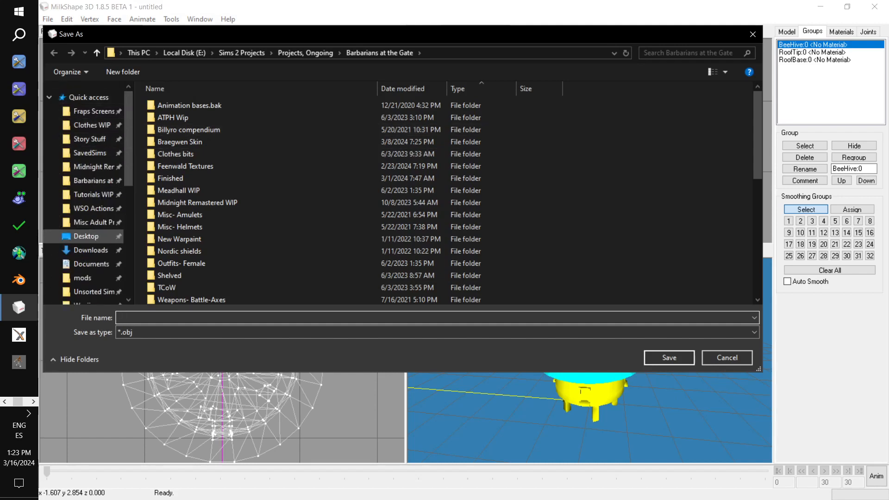
left_click(86, 236)
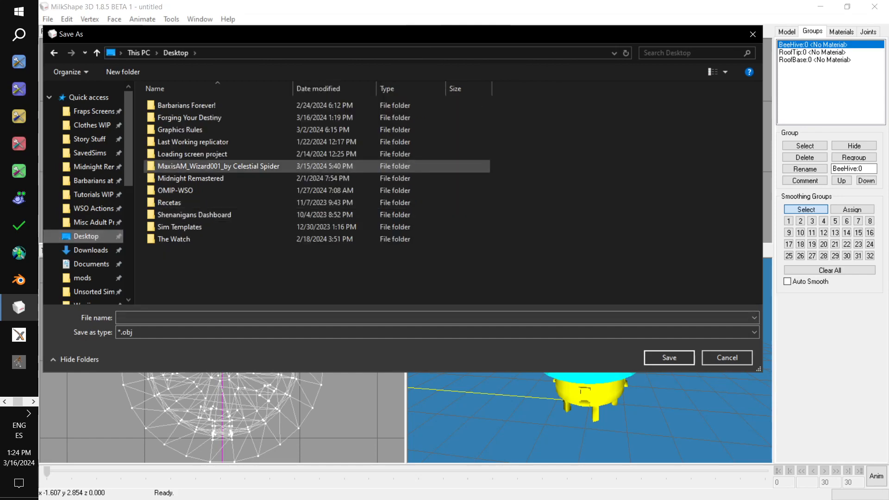
double_click(185, 117)
left_click(179, 130)
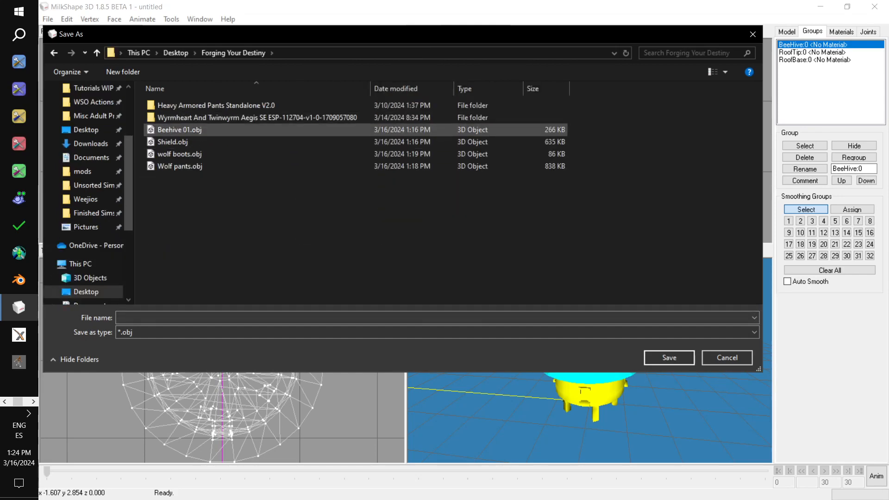
key("Return")
key("Left")
key("Return")
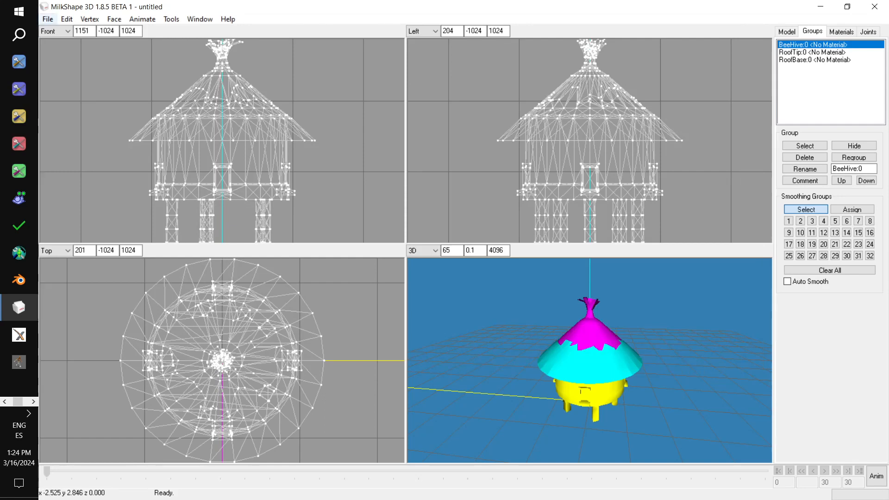
left_click(47, 19)
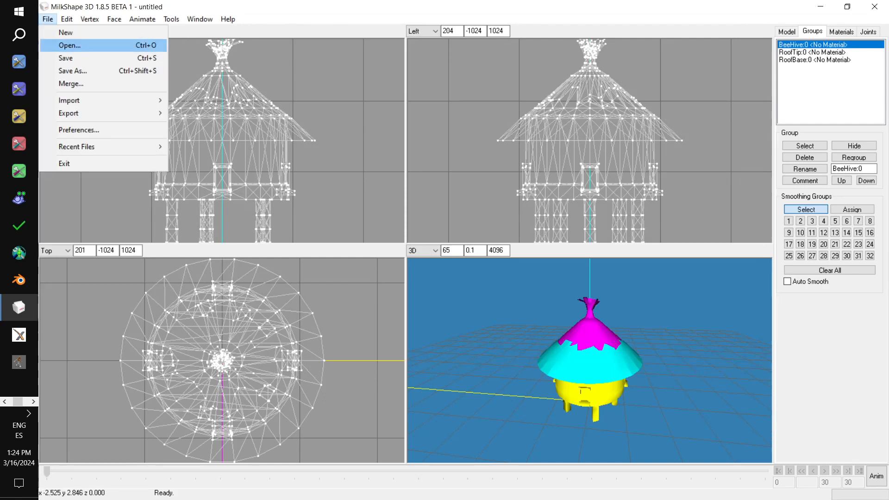
left_click(69, 45)
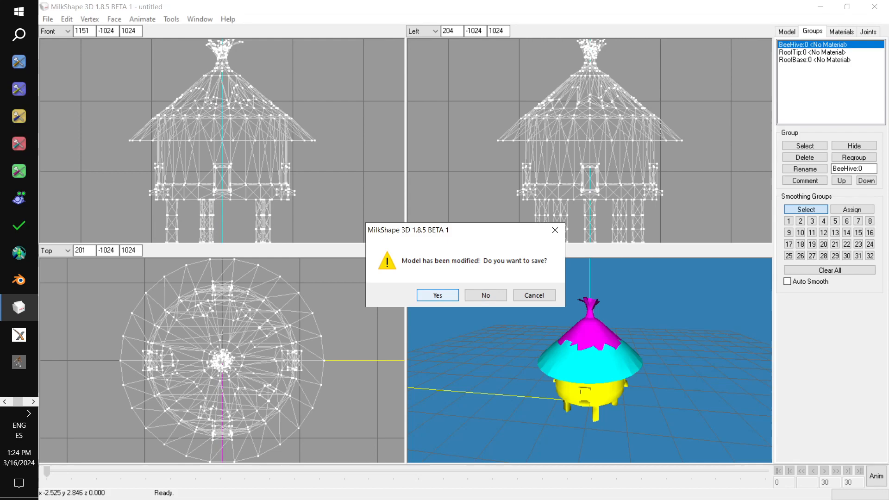
left_click(557, 230)
Step: Open AM Naked Full Body.ms3d from Clothes WIP\Finished\True Naked Reborn without saving the current model
left_click(48, 19)
left_click(70, 45)
left_click(486, 294)
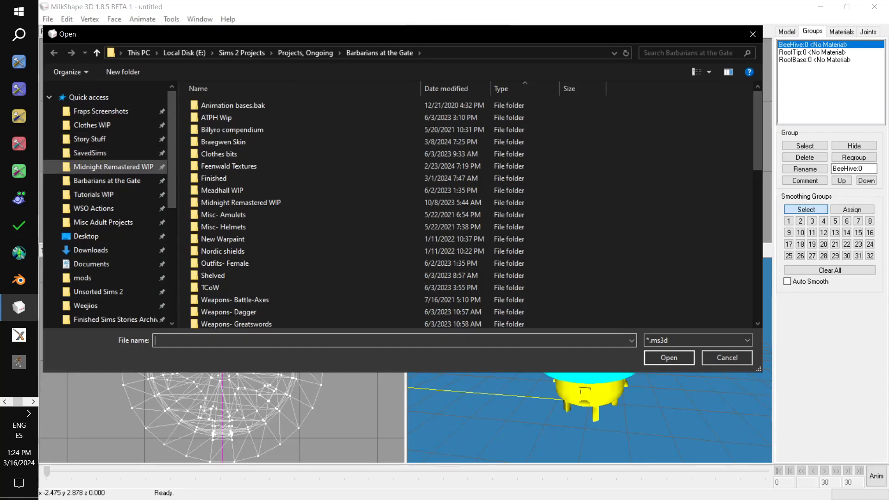
left_click(93, 125)
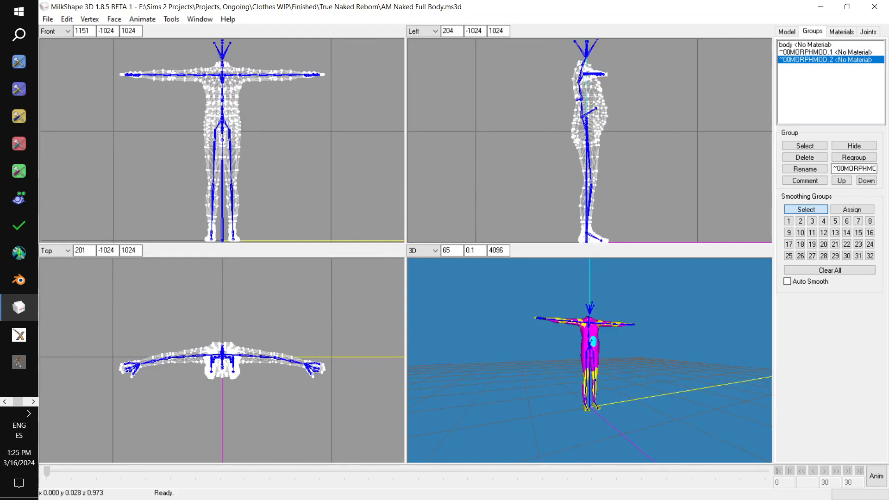
Step: Delete the ~00MORPHMOD.2 and ~00MORPHMOD.1 groups, keeping only the body group
left_click_drag(588, 359, 613, 369)
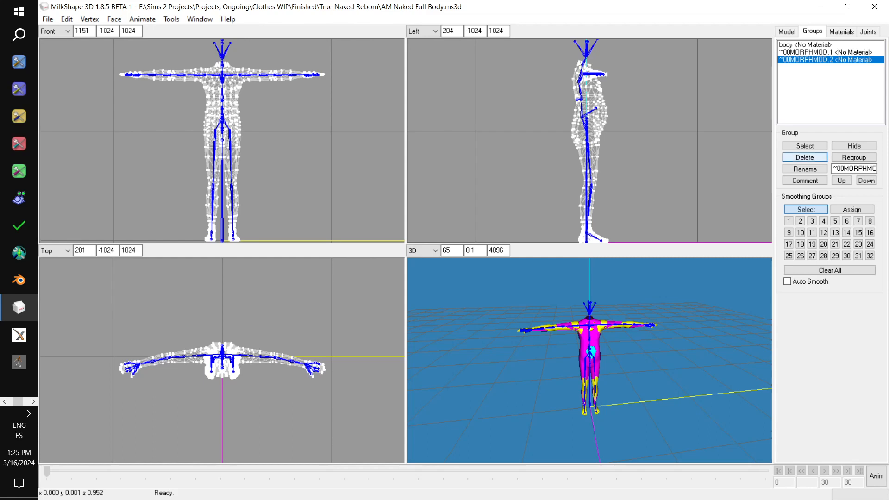
left_click(804, 157)
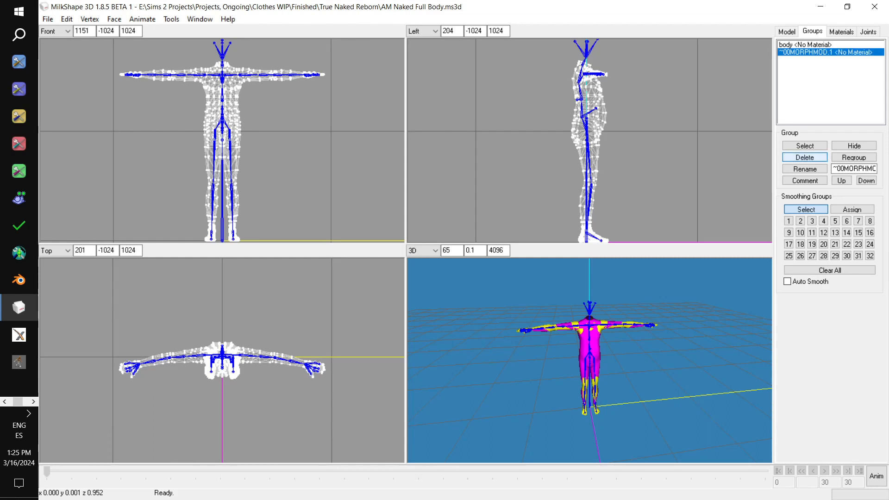
left_click(804, 158)
mouse_move(676, 324)
left_mouse_down()
mouse_move(611, 315)
mouse_move(671, 329)
left_mouse_up()
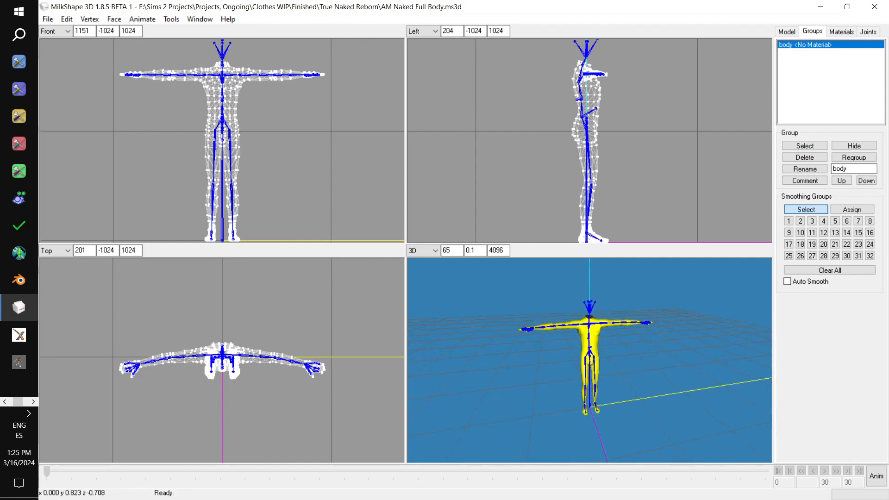
Step: Import Shield.obj as Wavefront OBJ from the Forging Your Destiny folder alongside the body mesh
left_click(47, 18)
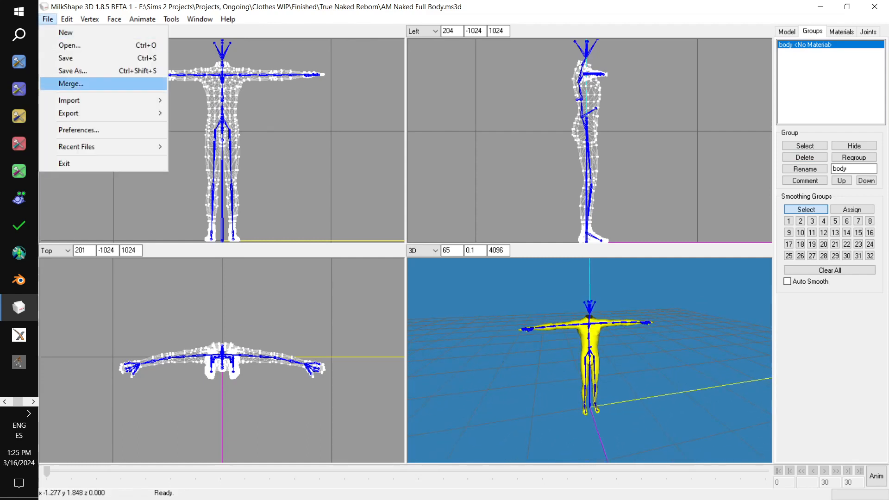
mouse_move(115, 100)
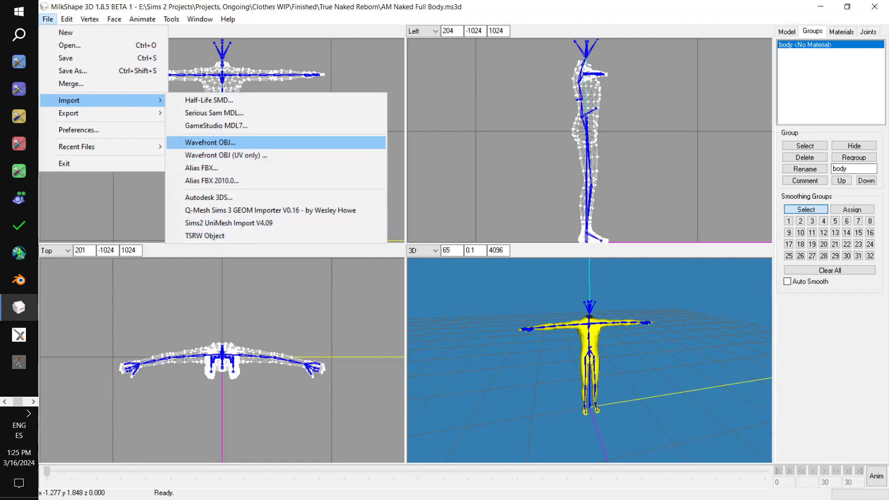
left_click(210, 142)
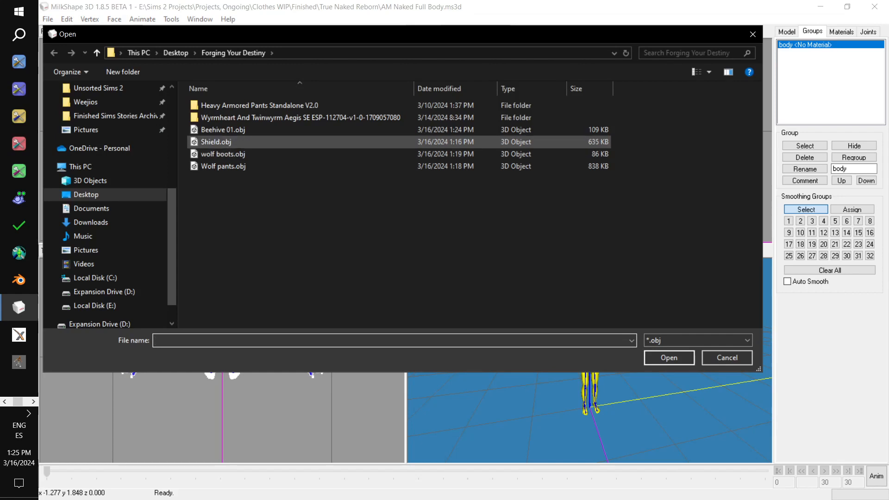
double_click(262, 143)
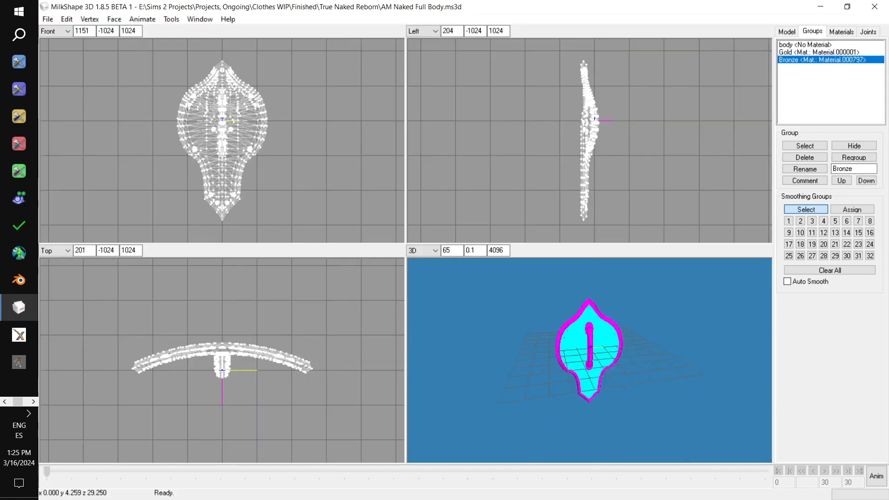
Step: Select all geometry of the shield's Bronze and Gold groups, leaving the body unselected
left_click_drag(650, 336, 665, 414)
scroll(589, 360, "up", 7)
scroll(664, 429, "up", 7)
scroll(664, 414, "down", 4)
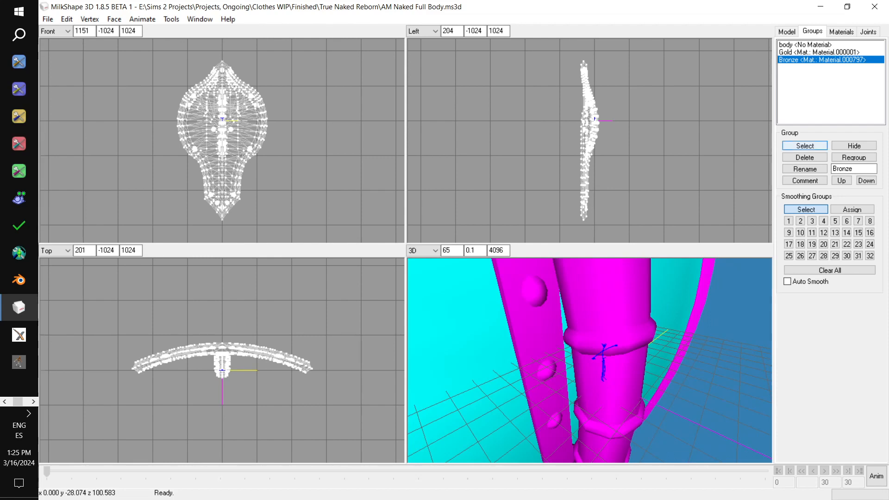
left_click(805, 145)
left_click(818, 53)
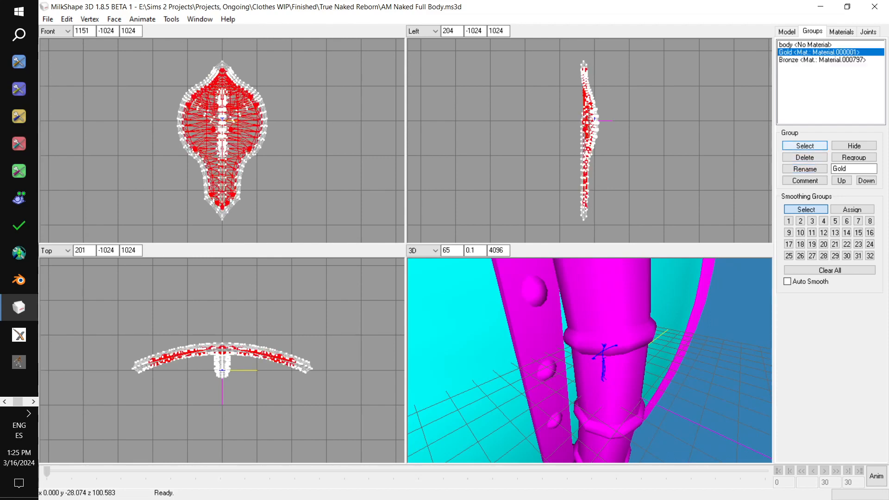
left_click(805, 146)
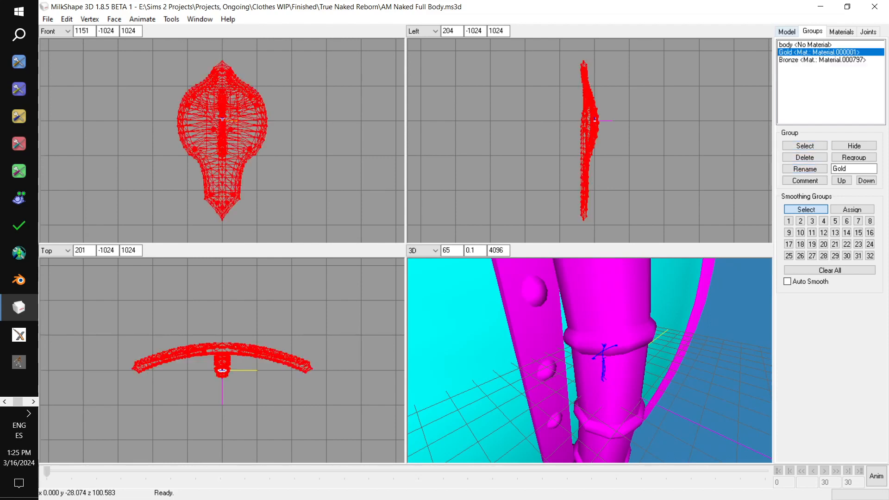
Step: Rotate the selected shield 270 degrees about the X axis around the origin
left_click(786, 32)
left_click(804, 67)
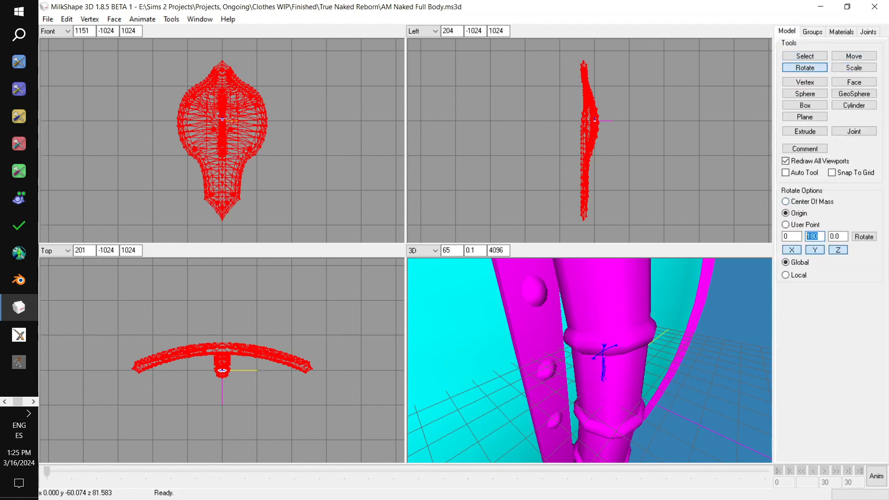
type("0")
key("shift+Tab")
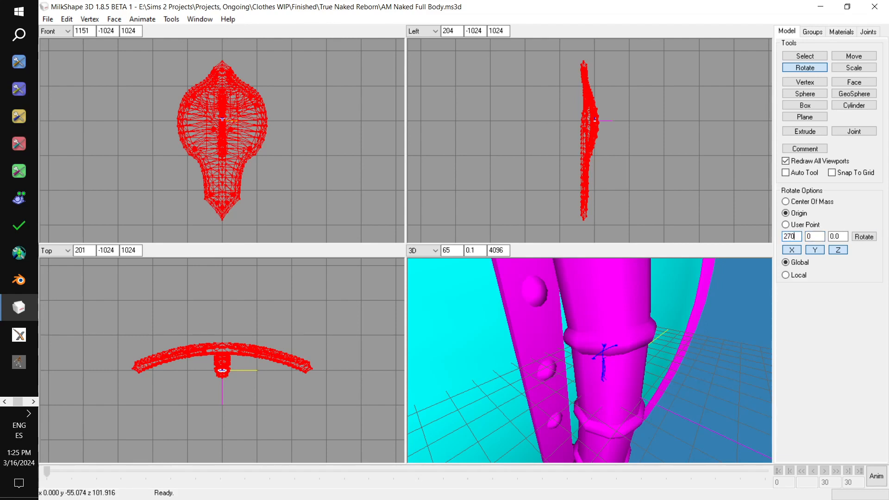
left_click(864, 236)
Step: Rotate the shield 180 degrees about the Y axis around the origin, with X and Z set to 0
left_click_drag(797, 236, 781, 237)
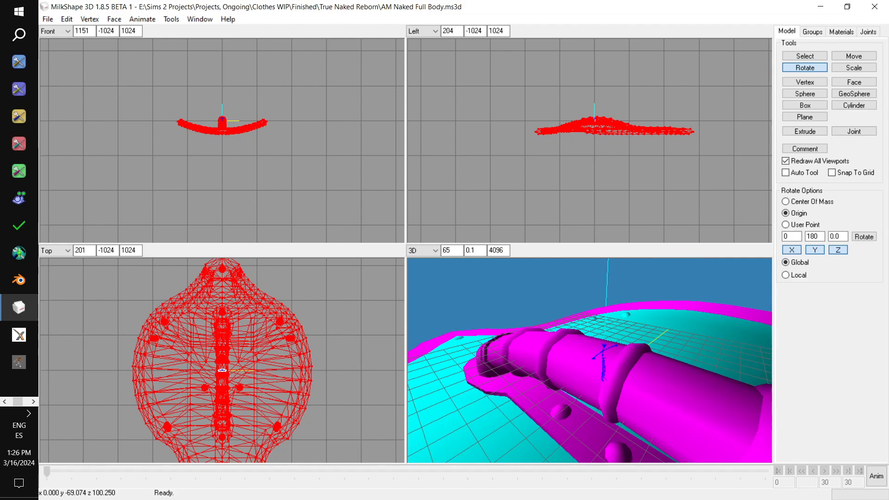
left_click(815, 250)
left_click(815, 250)
left_click(863, 237)
Step: Smooth the faces of the selected shield groups to correct their dark shading
left_click_drag(602, 352, 648, 352)
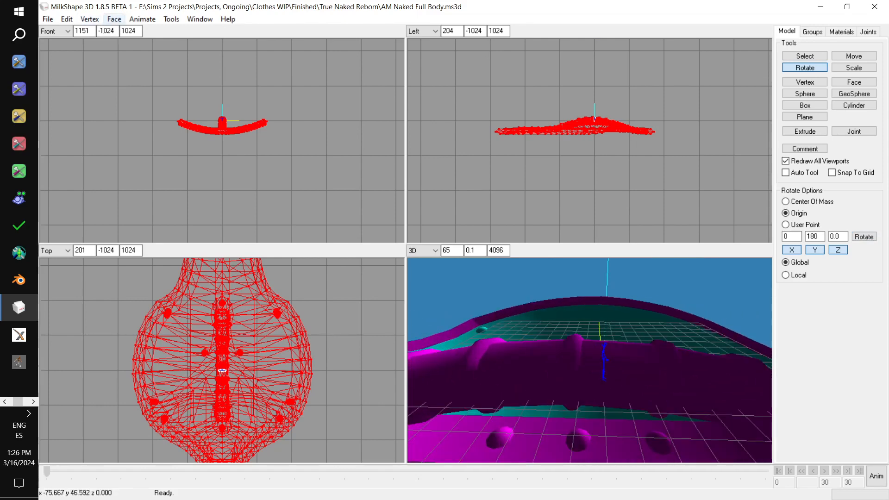
left_click(89, 19)
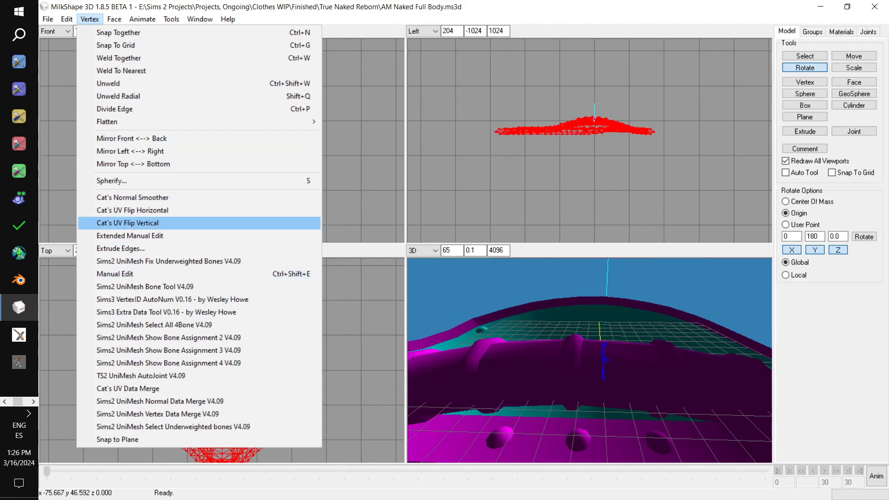
key("ctrl+shift+f")
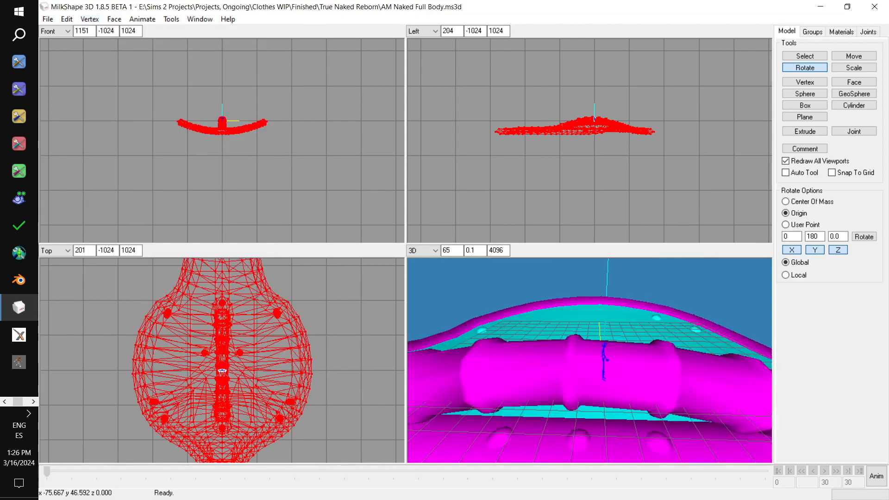
Step: Scale the shield by 0.013 on X, Y and Z around the origin to bring it to body scale
left_click_drag(589, 379, 588, 344)
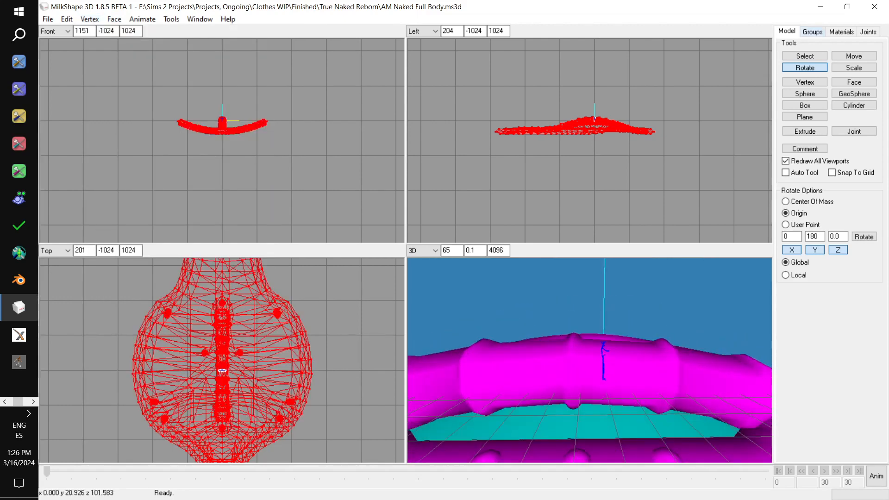
left_click(854, 68)
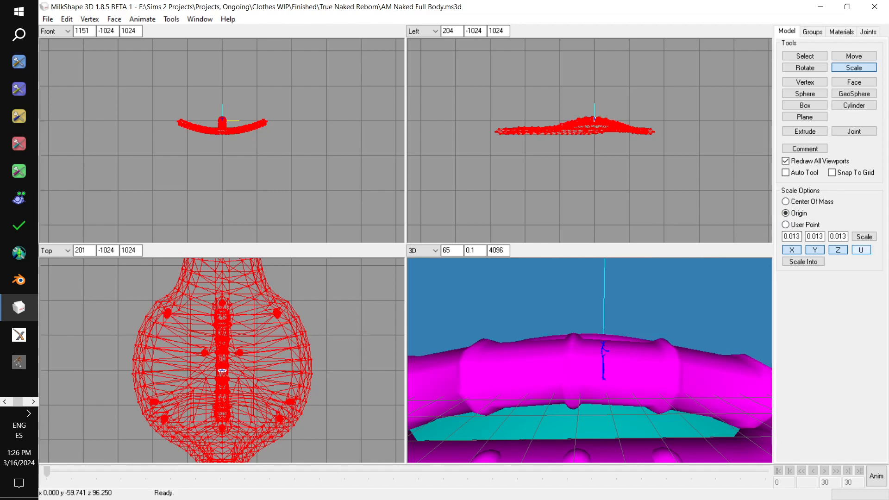
left_click(864, 237)
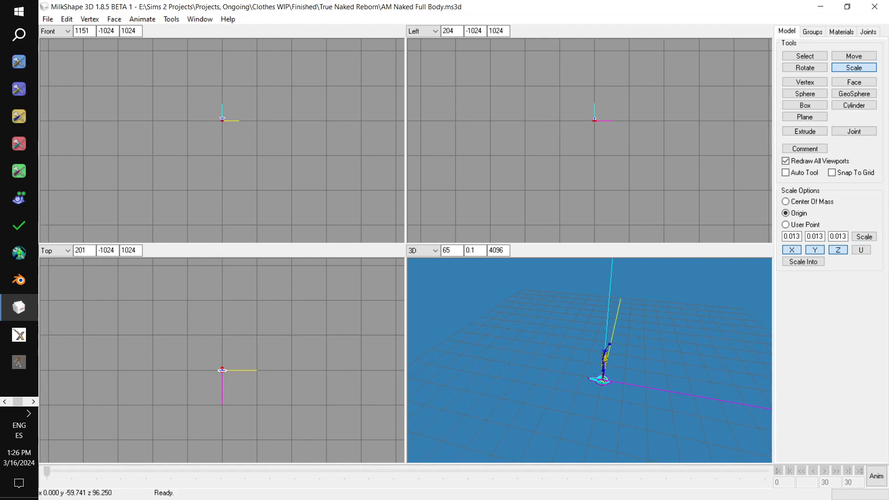
Step: Frame the whole scene in the 3D, left, front and top viewports to compare the shield with the body
left_click_drag(603, 361, 577, 361, "ctrl")
right_click(626, 379)
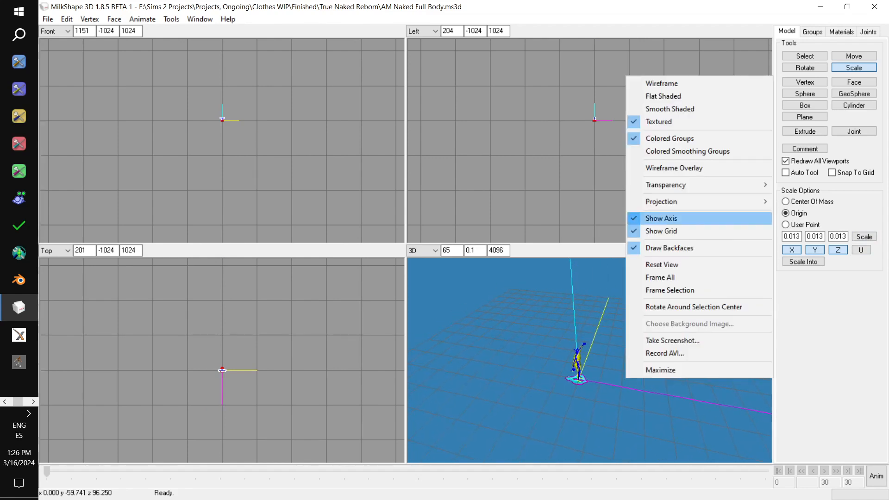
left_click(660, 277)
right_click(560, 155)
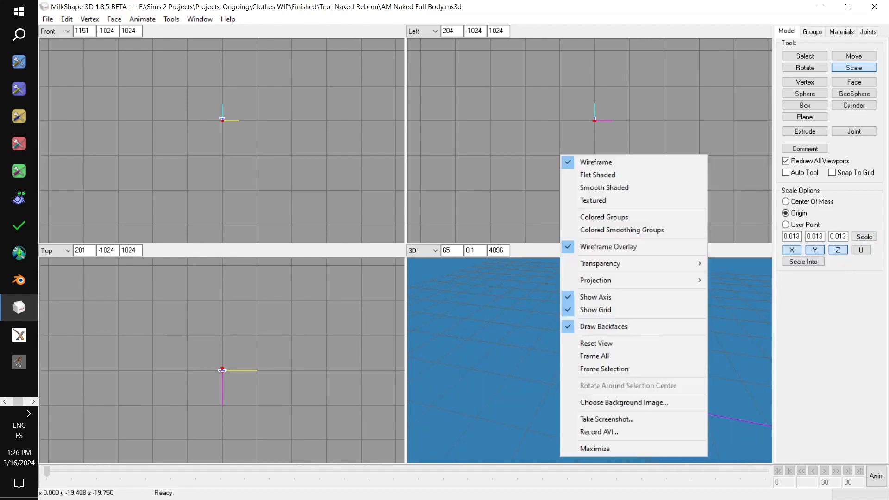
left_click(595, 355)
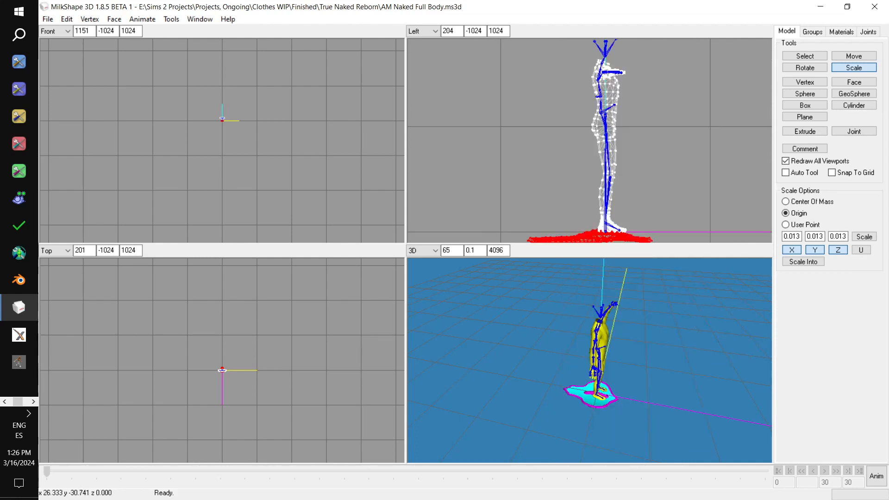
right_click(252, 154)
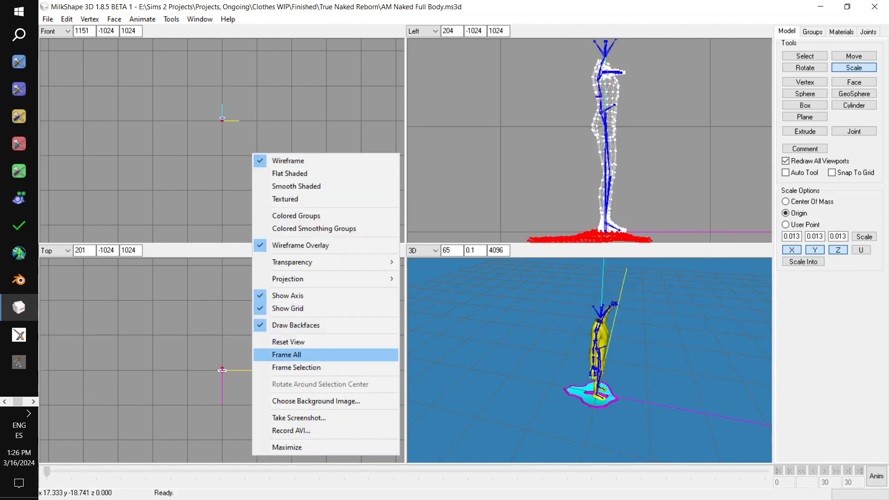
left_click(287, 355)
right_click(244, 368)
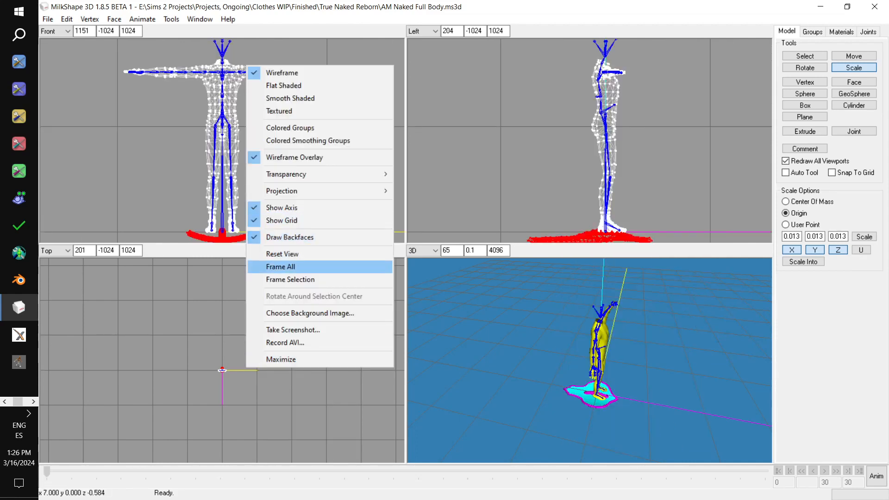
left_click(287, 267)
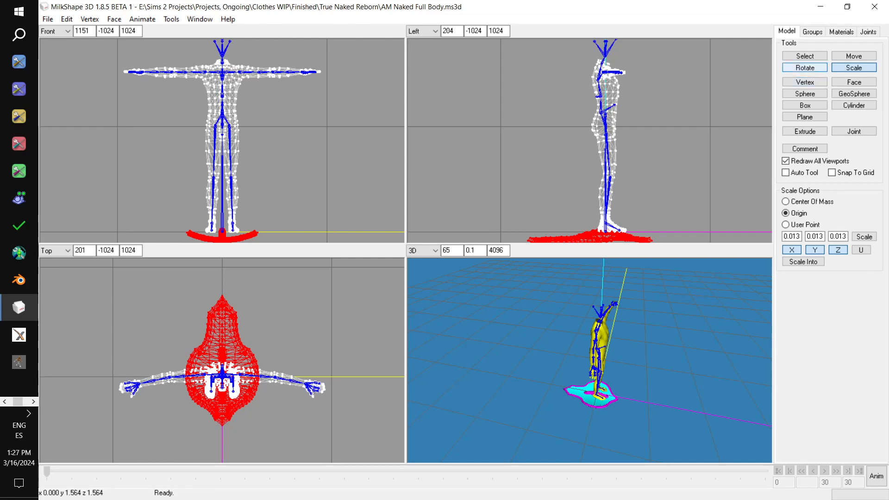
Step: Rotate the shield 180 degrees about the Z axis around the origin, with X and Y set to 0
left_click(805, 68)
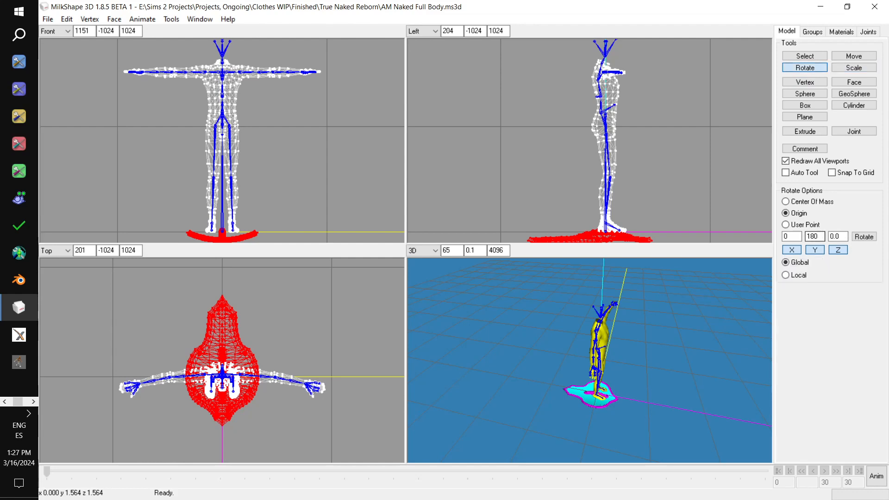
double_click(813, 236)
type("0")
left_click(839, 237)
left_click_drag(641, 359, 567, 343)
left_click_drag(842, 237, 824, 235)
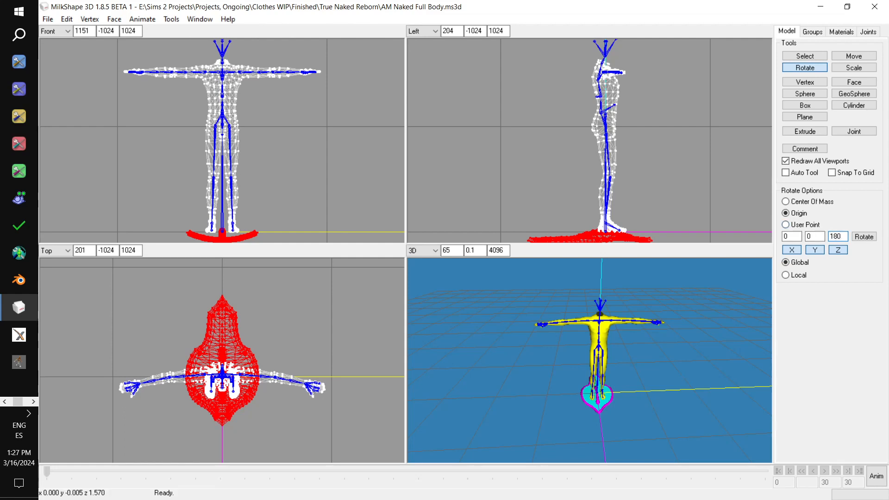
left_click(864, 237)
Step: Smooth all faces of the selected shield groups again to correct the dark shading
left_click_drag(594, 358, 578, 368)
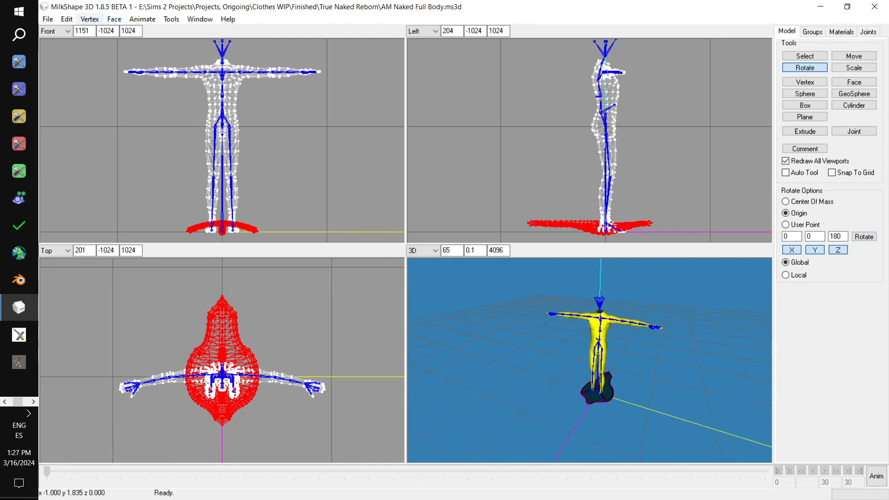
left_click(115, 19)
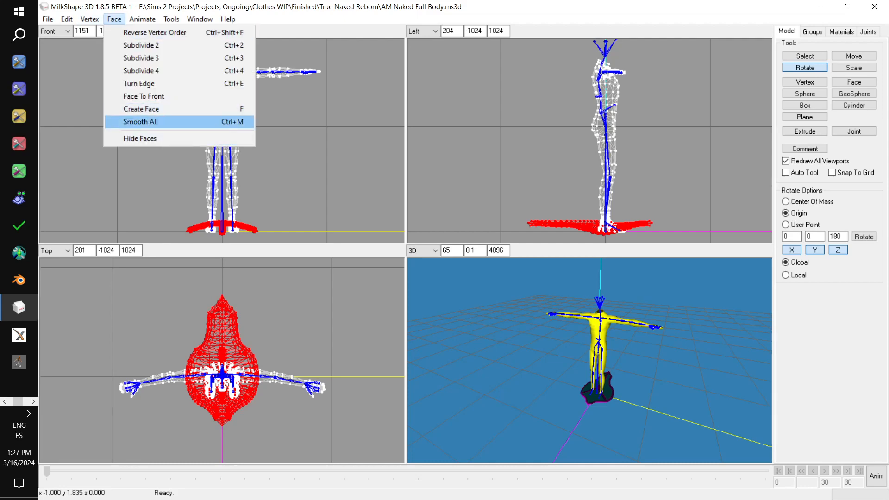
mouse_move(90, 19)
key("Up")
key("Up")
key("Return")
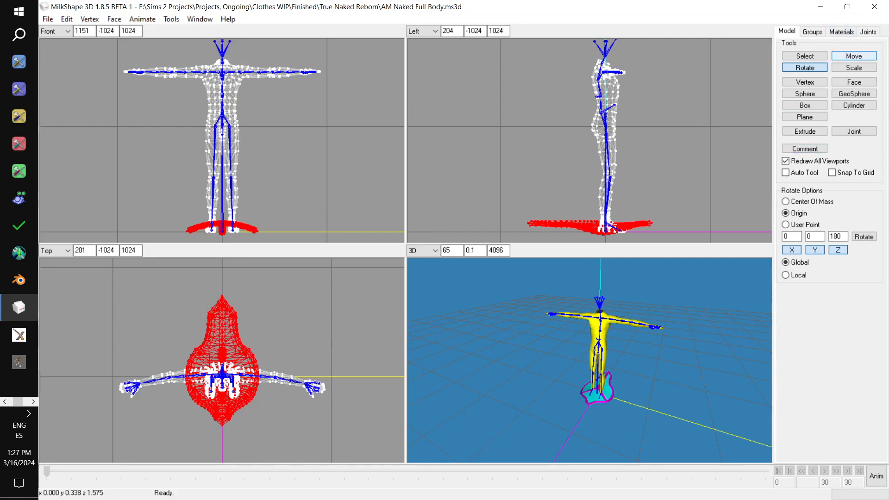
Step: Move the shield in the front view from the feet up to the body's outstretched left hand
left_click(853, 56)
left_click_drag(303, 204, 387, 44)
left_click_drag(564, 296, 567, 324)
scroll(604, 301, "up", 8)
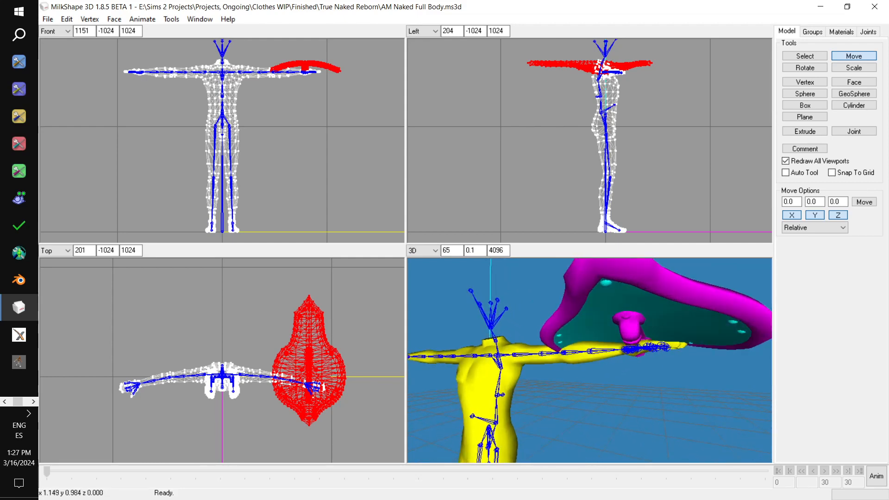
Step: Fine-tune the shield's position in the front view so its handle lines up with the left hand
scroll(334, 153, "up", 6)
scroll(325, 189, "up", 4)
left_click_drag(315, 160, 111, 178, "ctrl")
scroll(184, 177, "up", 2)
scroll(218, 148, "up", 3)
left_click_drag(250, 139, 281, 144)
left_click_drag(269, 111, 270, 112)
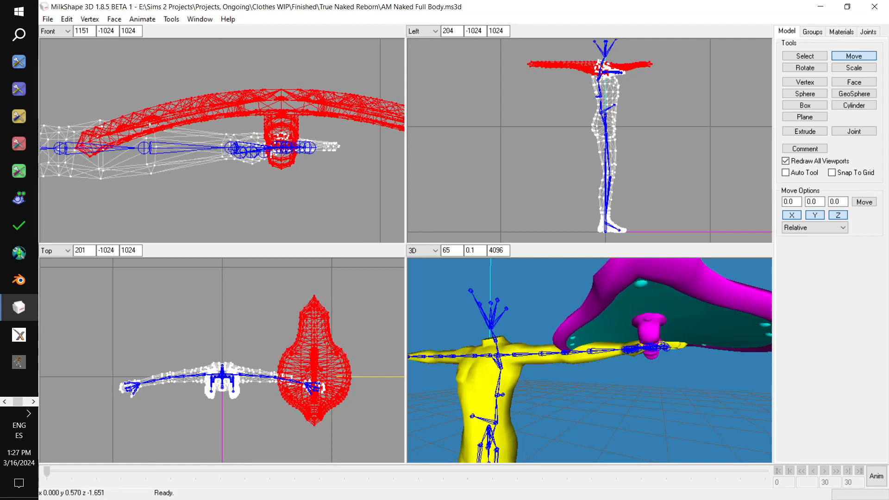
left_click(805, 68)
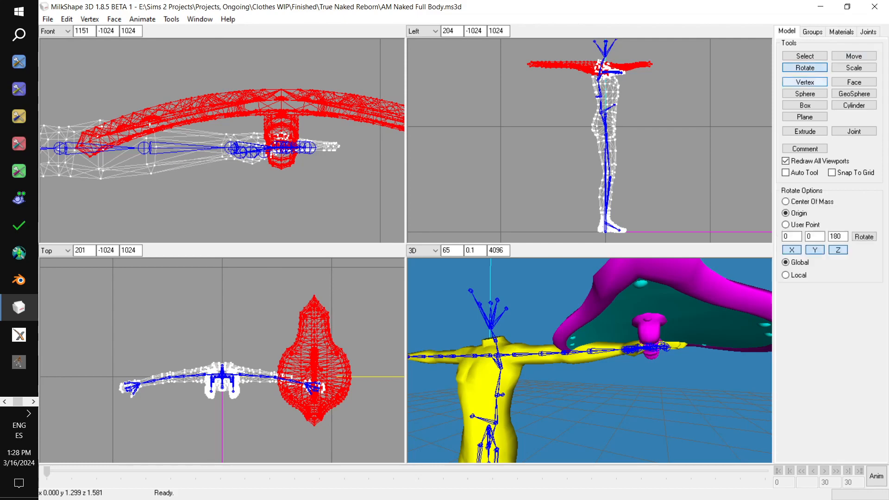
left_click_drag(364, 159, 365, 163)
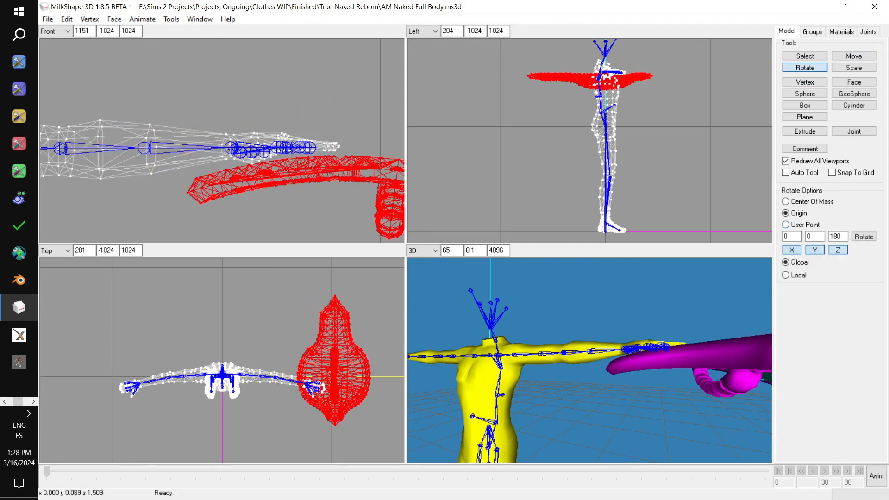
key("ctrl+z")
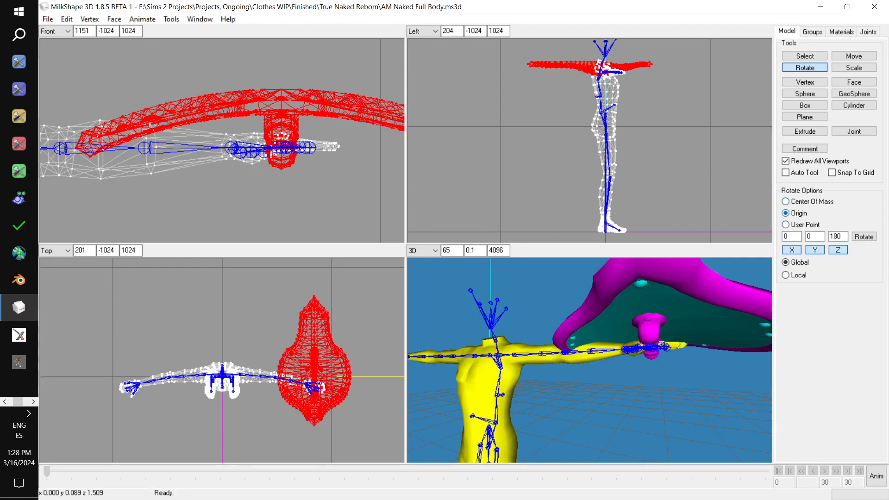
Step: Tilt the shield slightly around its center of mass in the front view and shift its handle back onto the hand
left_click_drag(360, 179, 363, 188)
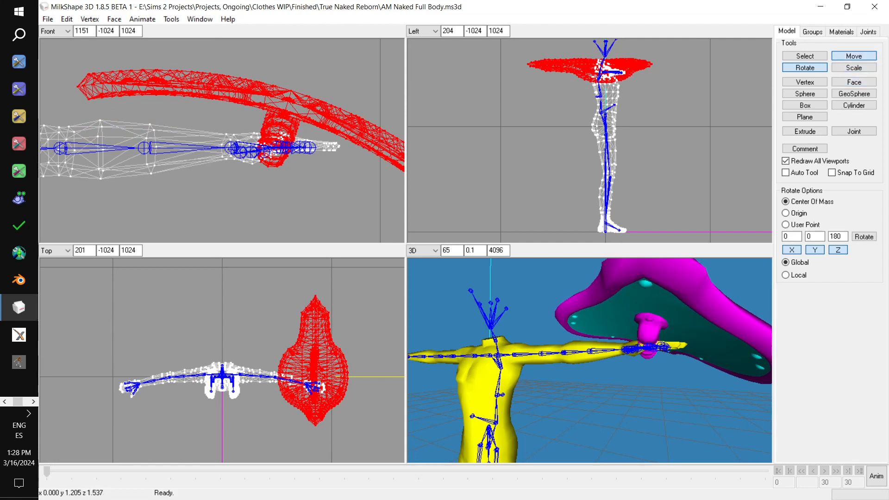
left_click(854, 56)
left_click_drag(338, 143, 348, 155)
left_click_drag(602, 333, 583, 336)
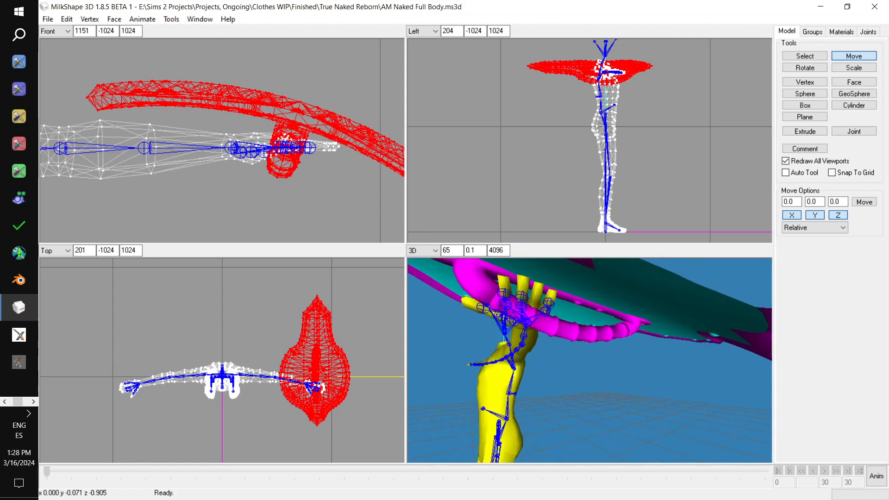
Step: Move the shield slightly forward in the top view so its handle sits across the palm
left_click(804, 68)
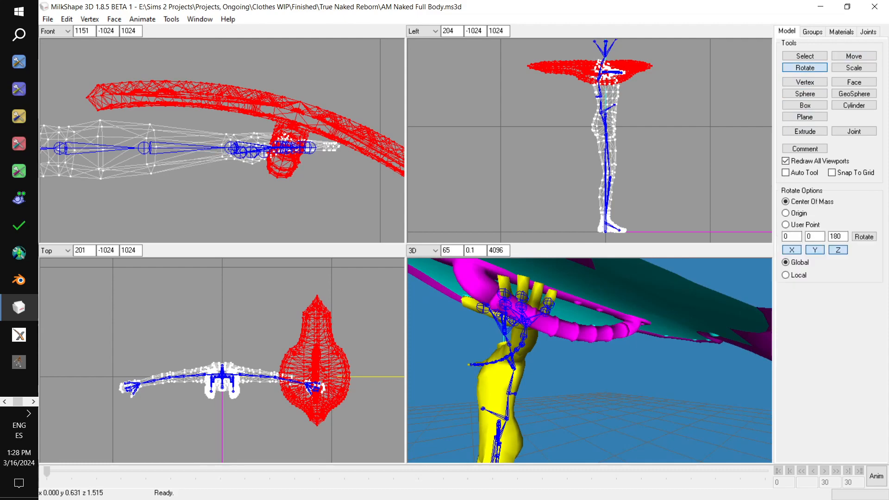
left_click(854, 56)
left_click_drag(330, 369, 329, 381)
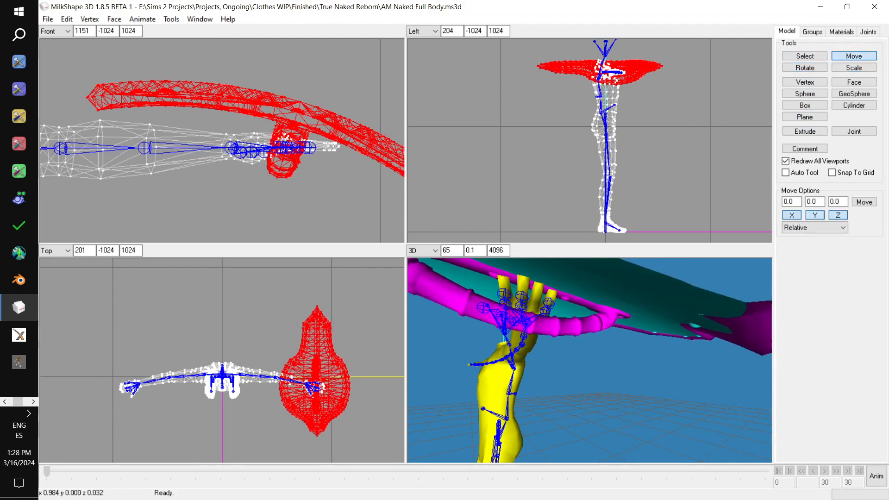
left_click_drag(523, 377, 625, 364)
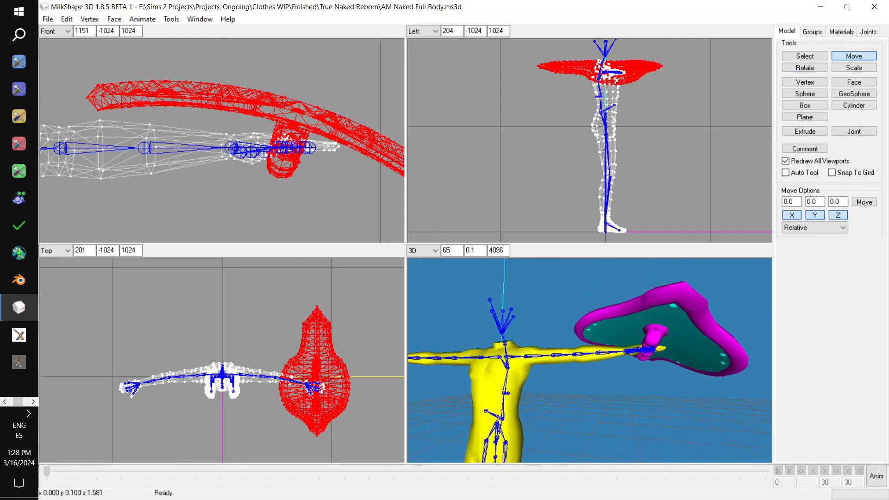
Step: Turn the shield slightly around its center of mass in the top view to angle it against the hand
left_click(805, 67)
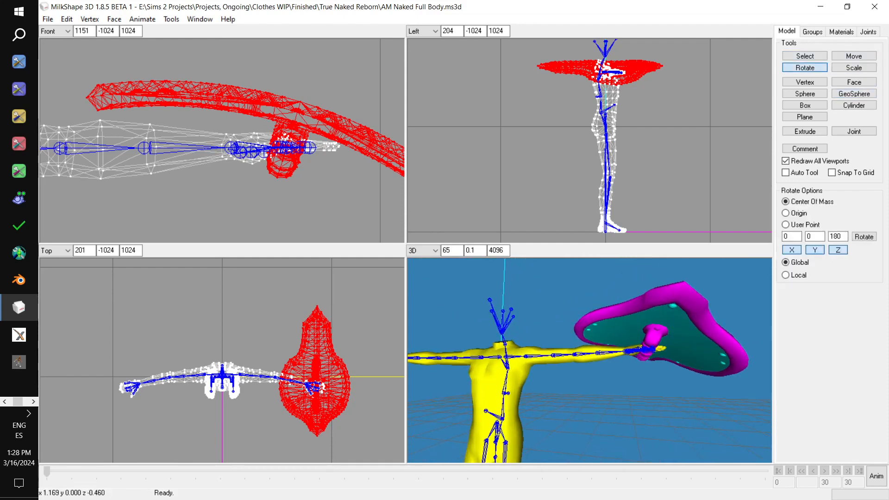
left_click_drag(350, 327, 356, 330)
left_click_drag(616, 366, 598, 347)
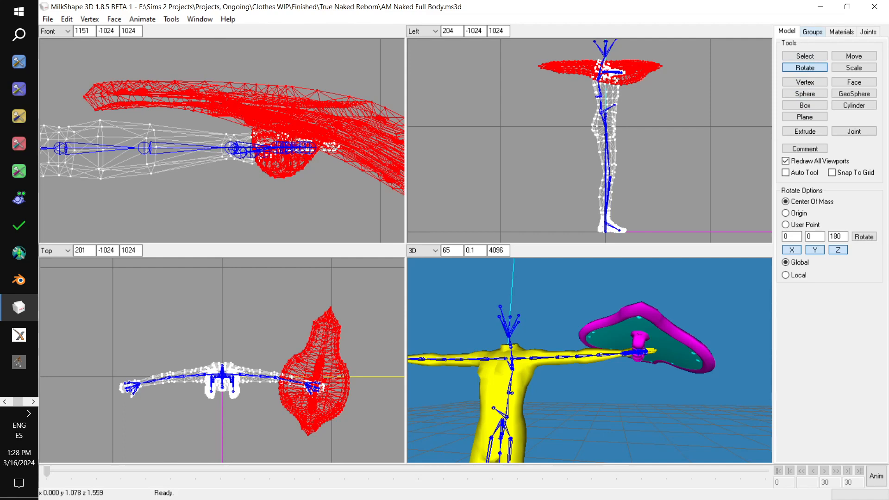
Step: Delete the body group, keeping only the Gold and Bronze shield groups and the skeleton
left_click(812, 32)
left_click(805, 45)
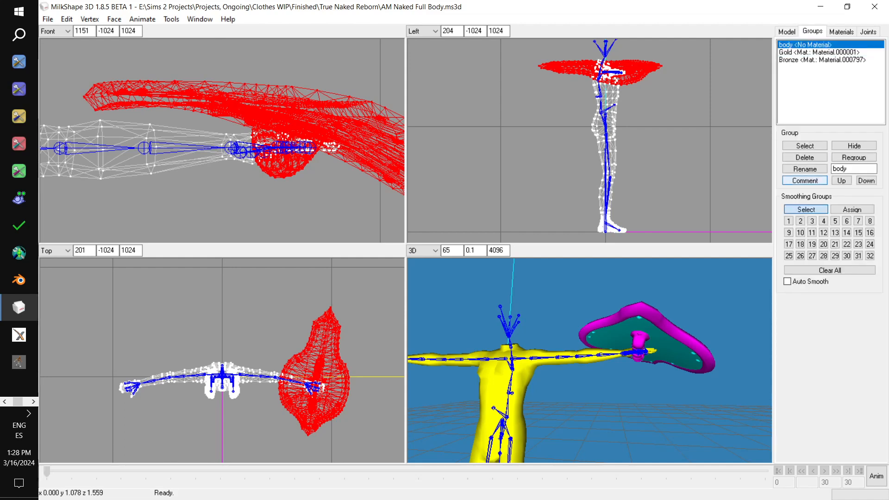
left_click(805, 157)
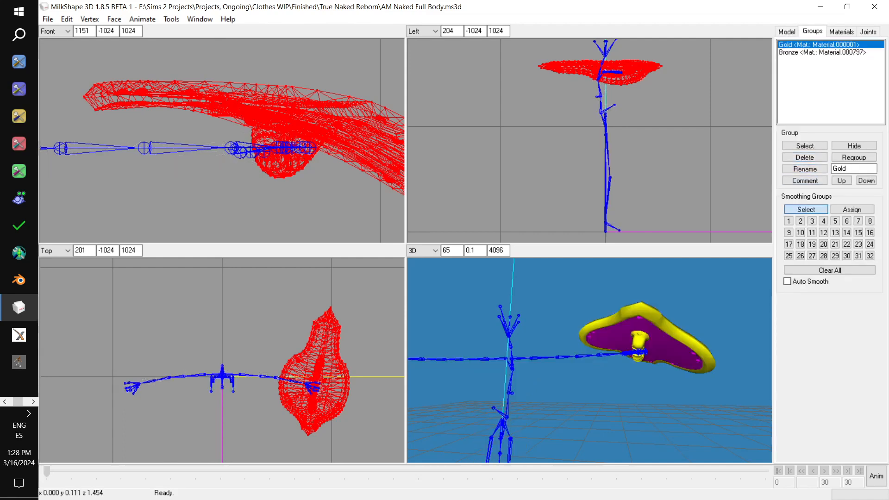
left_click_drag(589, 360, 663, 363)
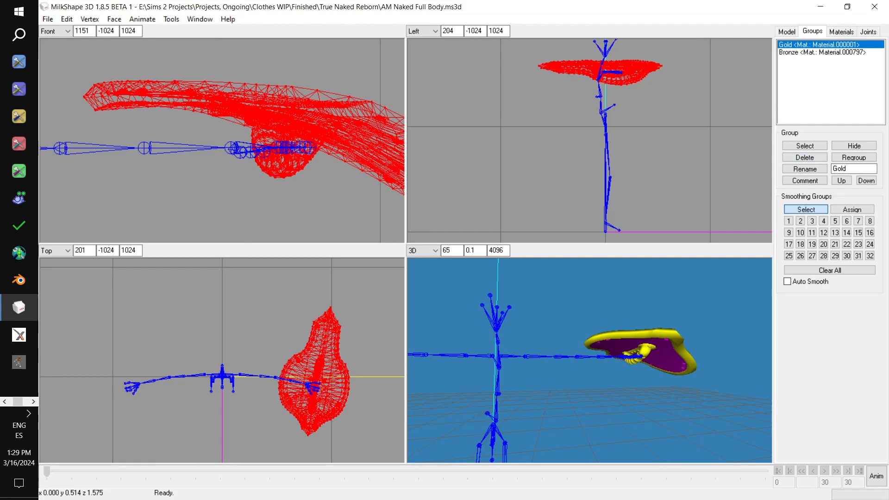
Step: Select every vertex of the shield and assign them all to the l_hand joint
left_click(867, 31)
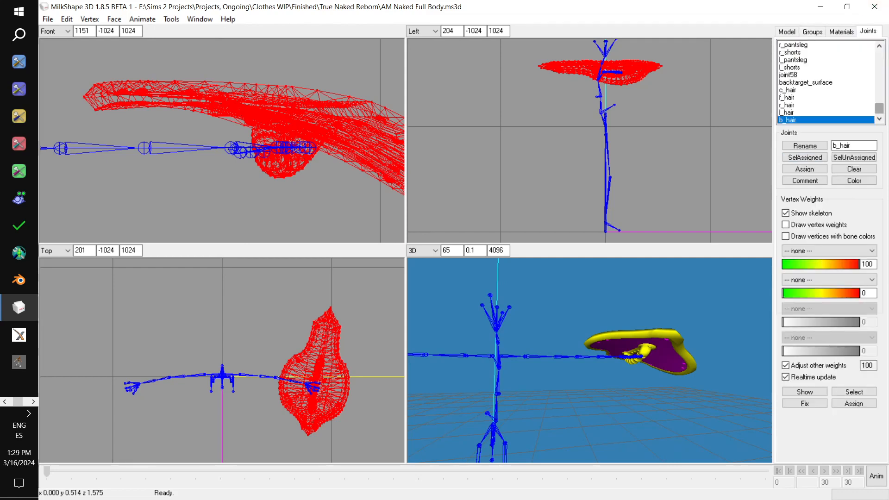
scroll(826, 82, "up", 15)
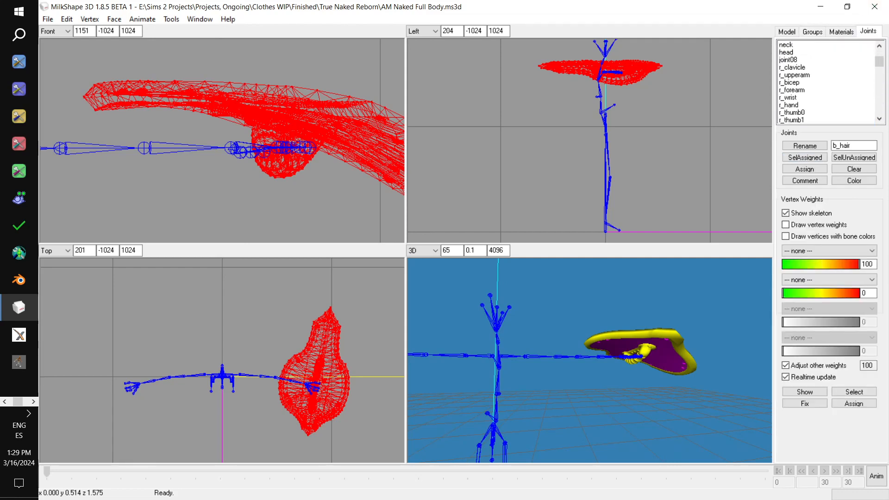
scroll(827, 82, "down", 3)
scroll(826, 82, "down", 2)
double_click(826, 105)
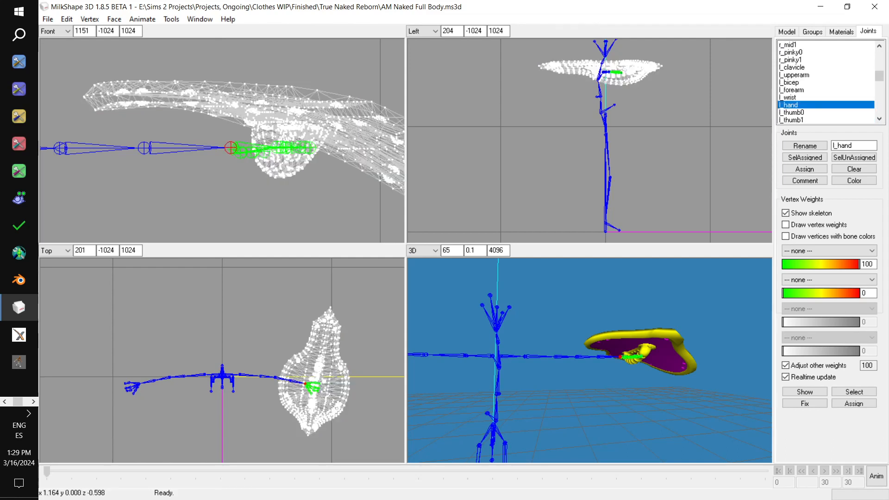
left_click_drag(331, 368, 276, 351, "ctrl")
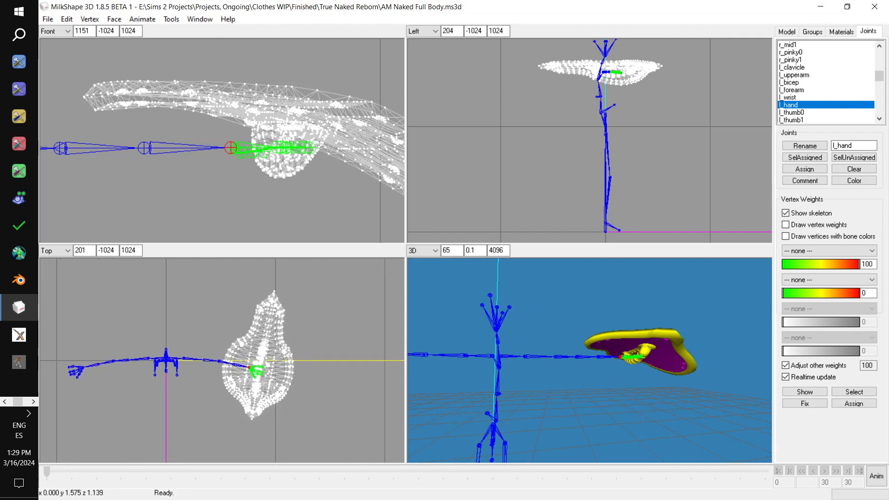
left_click(786, 32)
left_click(804, 56)
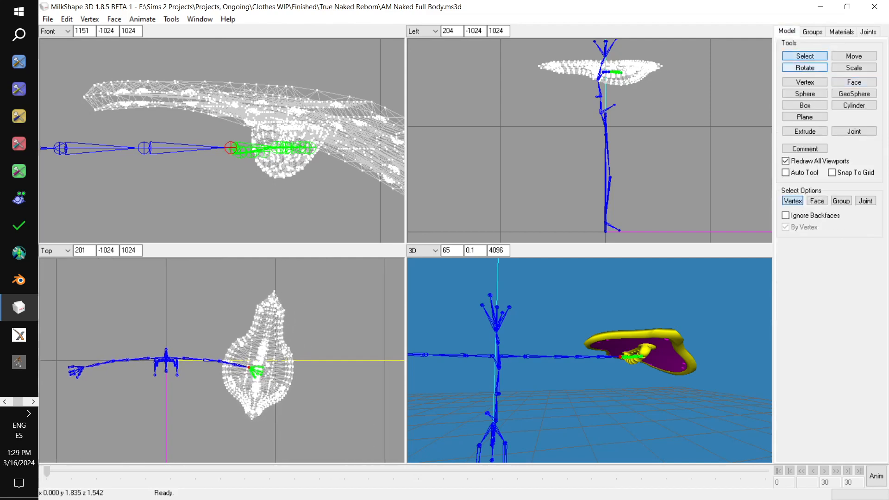
left_click_drag(349, 425, 192, 281)
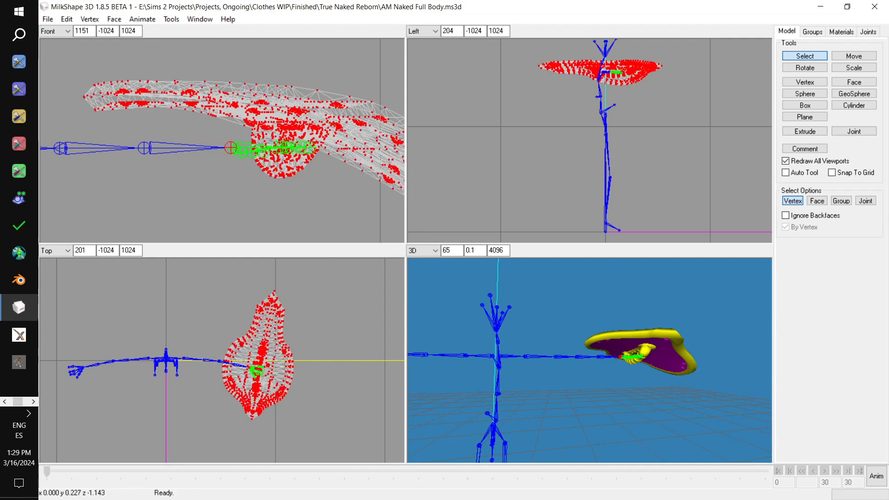
left_click(868, 32)
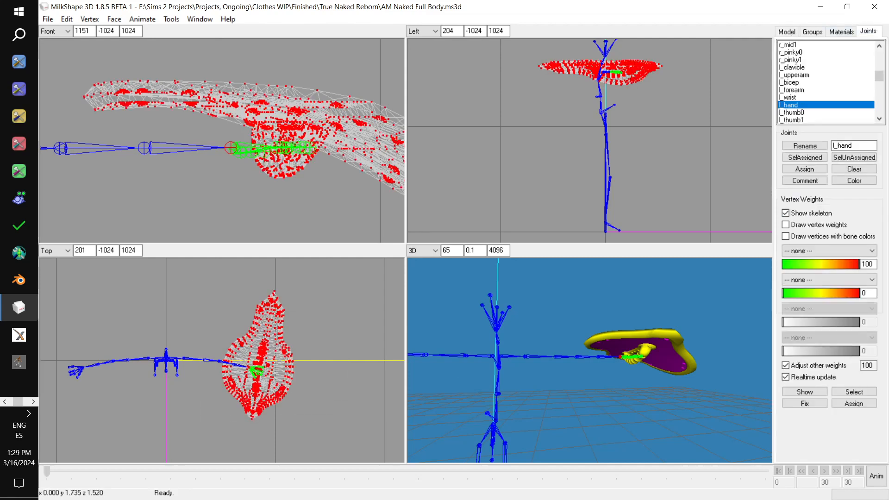
left_click(805, 169)
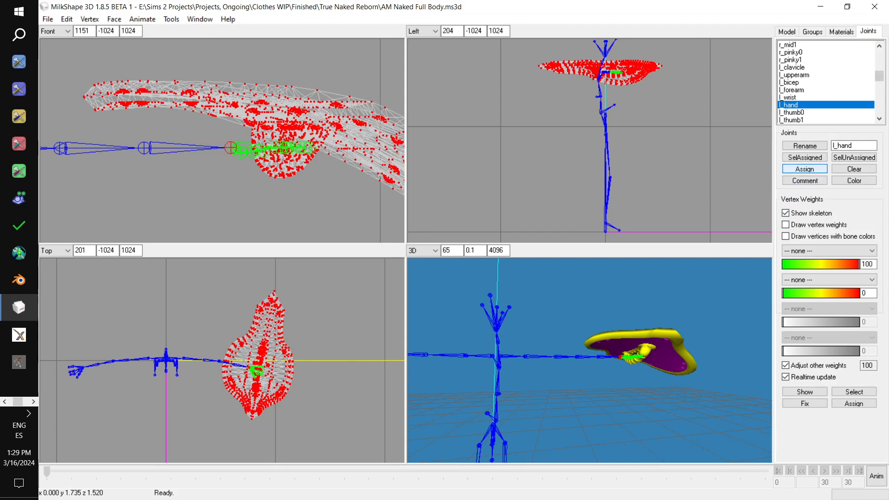
Step: Turn off colored groups in the 3D view and draw the vertex weights to inspect the shield's joint assignment
right_click(688, 311)
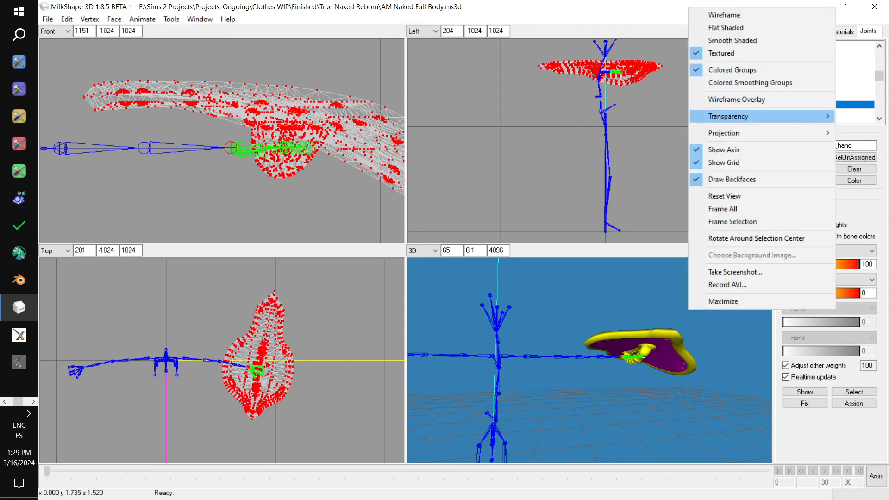
left_click(731, 70)
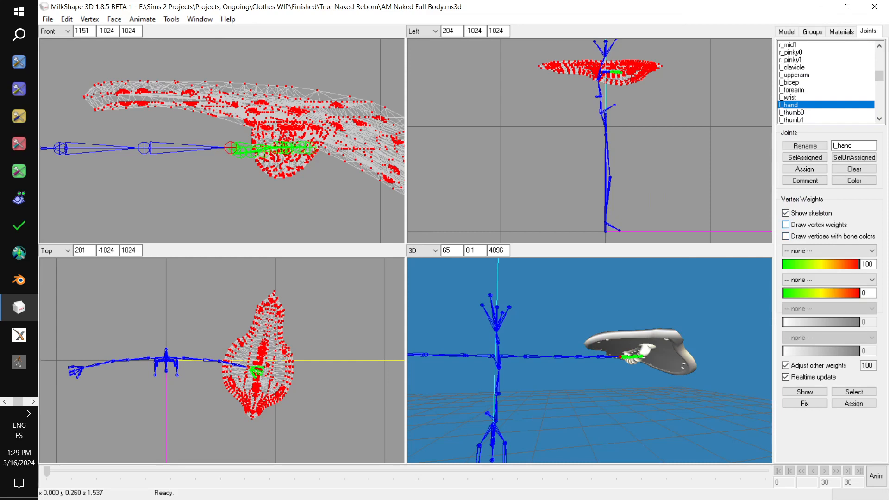
left_click(785, 224)
mouse_move(685, 343)
left_mouse_down()
mouse_move(569, 310)
mouse_move(662, 340)
mouse_move(639, 349)
left_mouse_up()
scroll(601, 329, "down", 5)
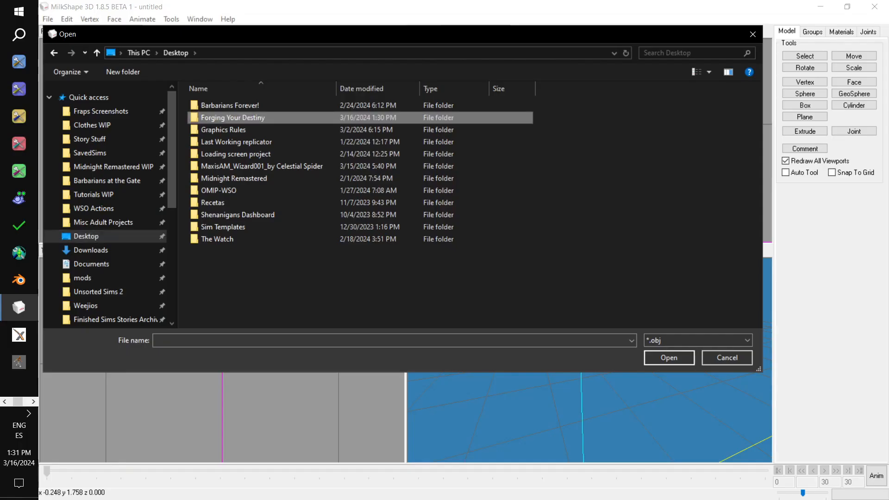
Step: Import Wolf pants.obj from the Forging Your Destiny folder on the Desktop
double_click(231, 117)
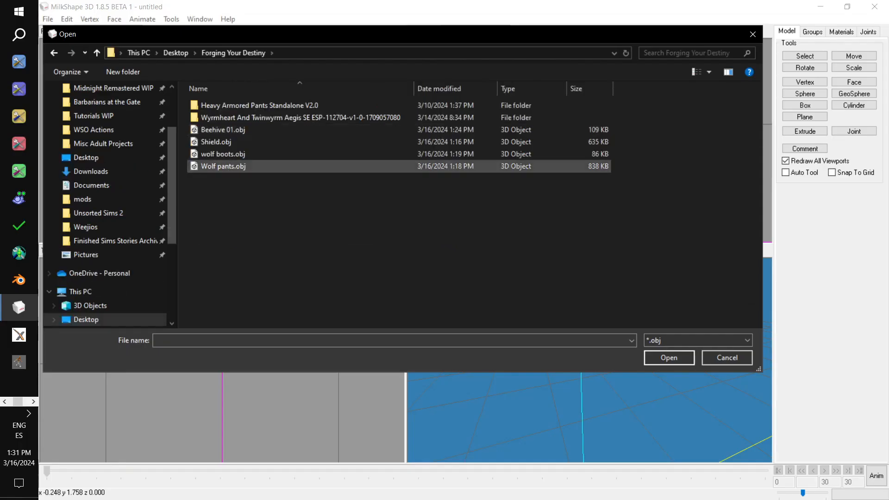
double_click(217, 159)
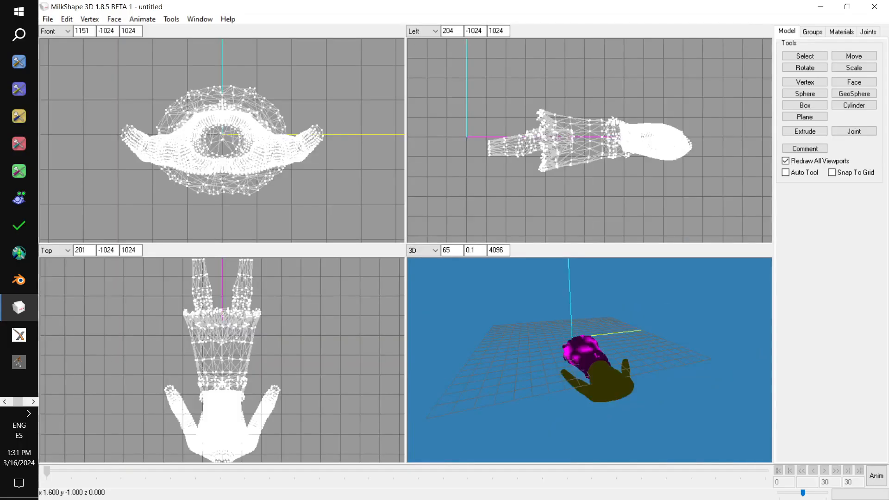
Step: Delete the SAMBody group from the imported model, keeping only the WolfArmor group
left_click(813, 32)
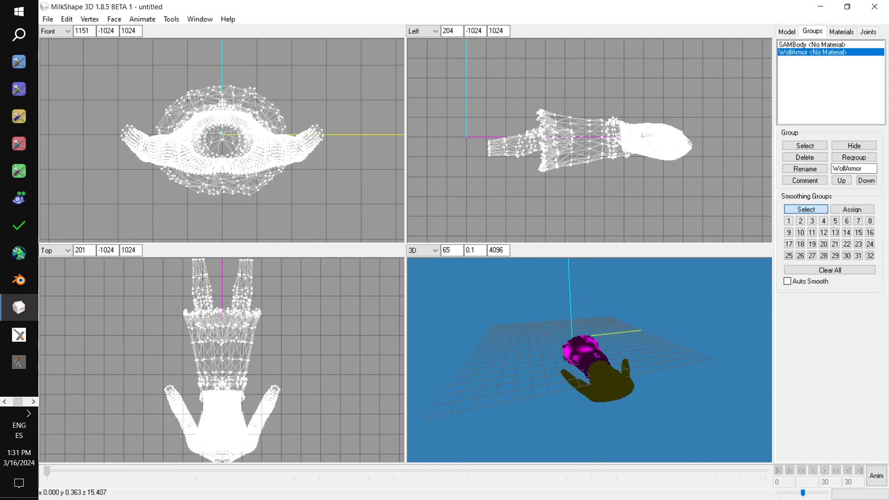
left_click(811, 44)
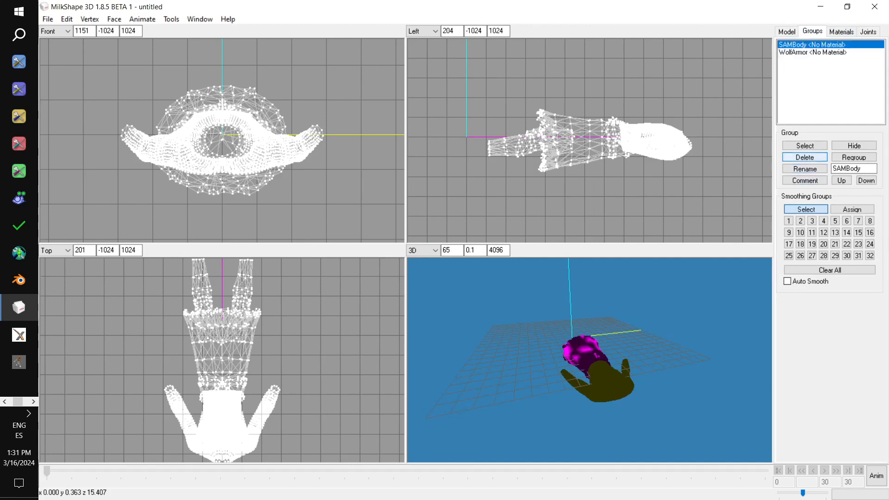
left_click(805, 157)
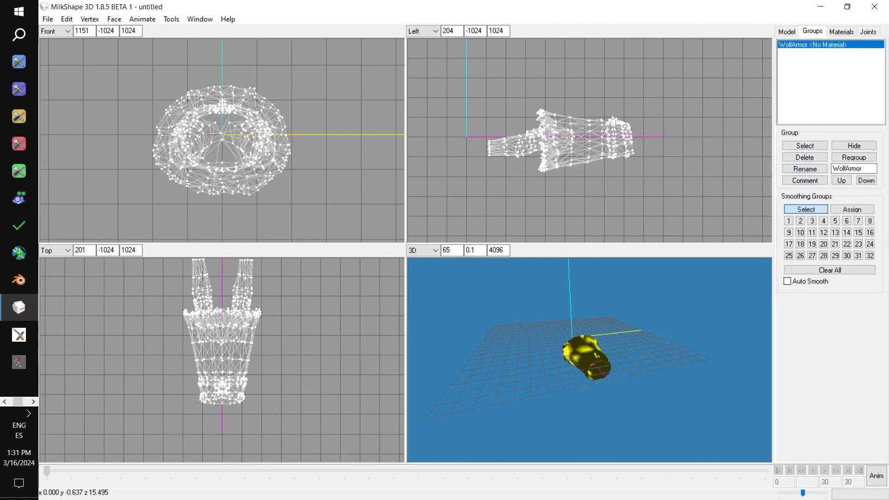
Step: Select the whole WolfArmor group and rotate it 270 degrees on X around the origin
left_click(805, 145)
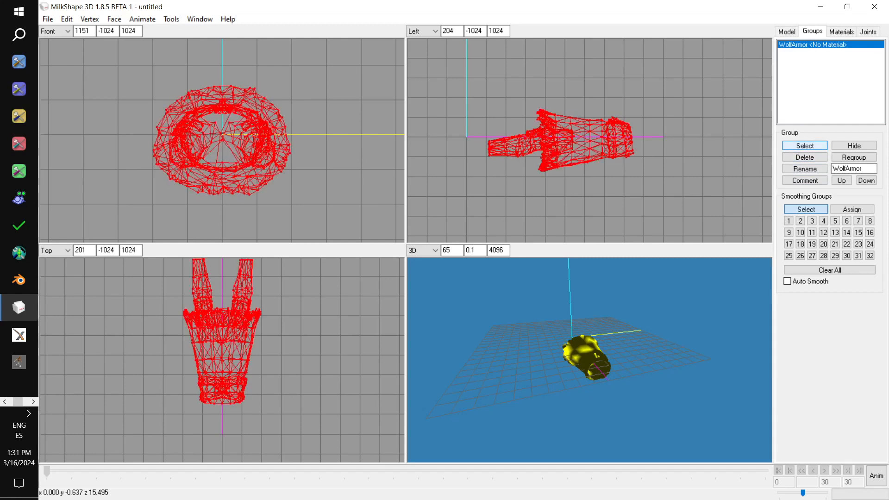
left_click_drag(652, 324, 734, 356)
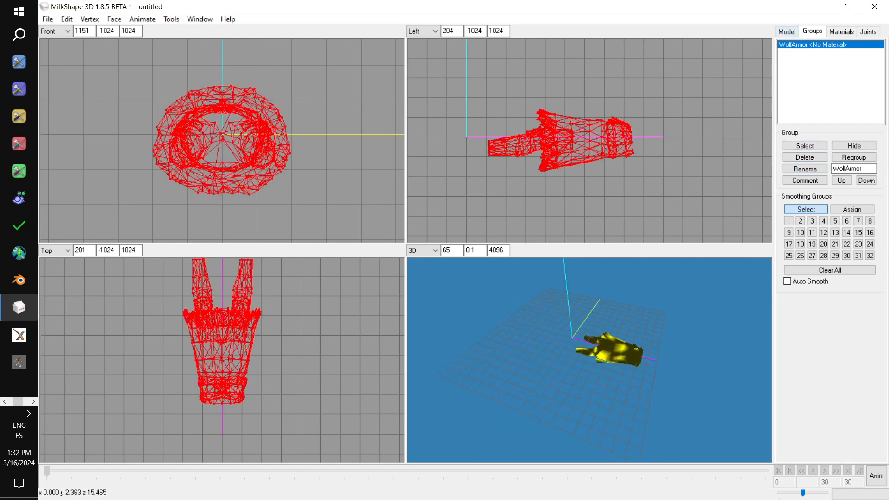
left_click(786, 32)
left_click(805, 68)
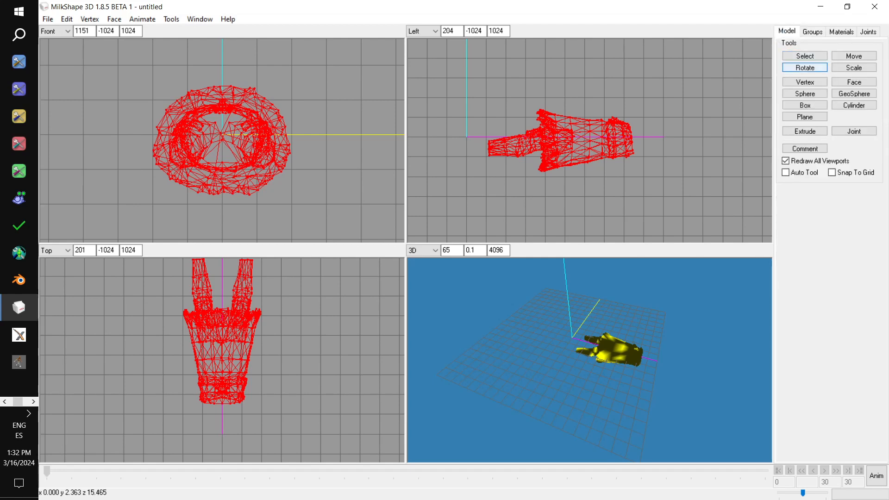
double_click(788, 236)
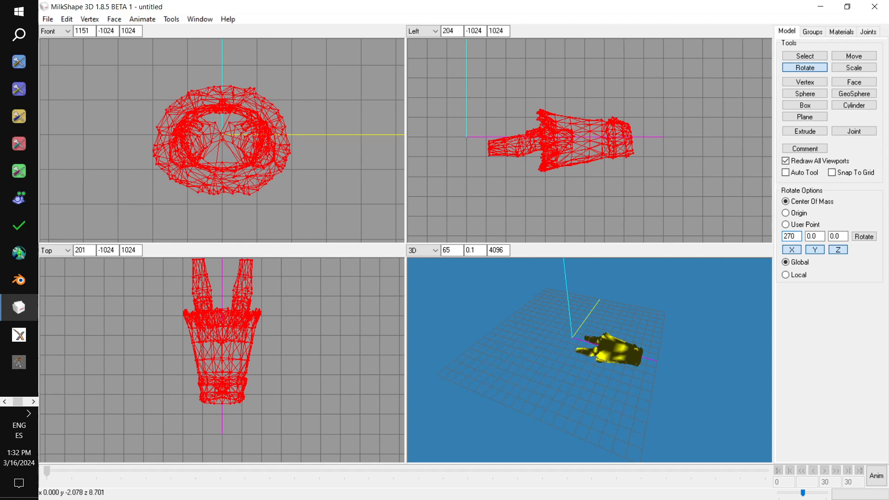
type("270")
left_click(786, 213)
left_click(864, 237)
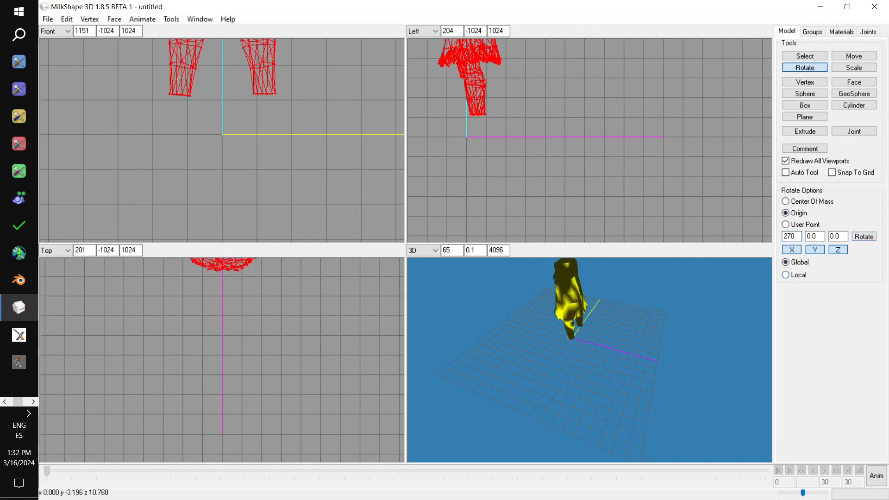
Step: Rotate the selected wolf armor 180 degrees on Y around the origin, with X at 0
left_click_drag(797, 236, 662, 214)
key("Tab")
type("180")
left_click(863, 237)
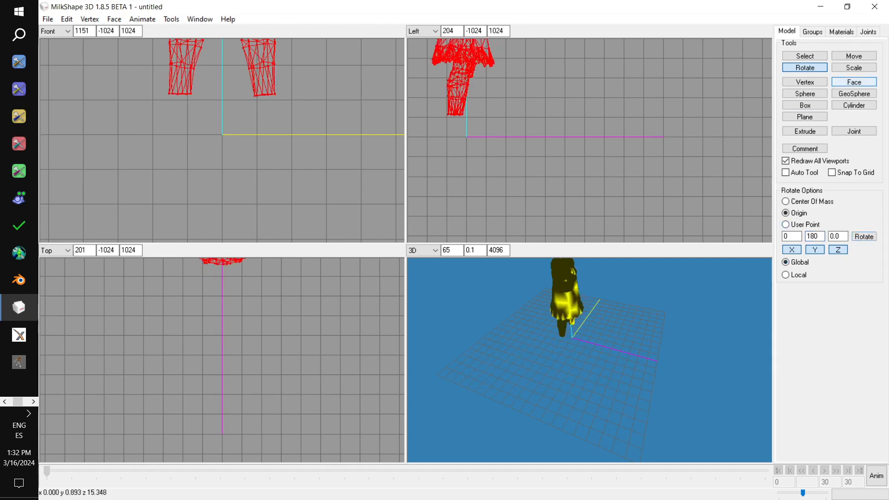
Step: Scale the wolf armor by 0.13 on X, Y and Z from the origin
left_click(854, 67)
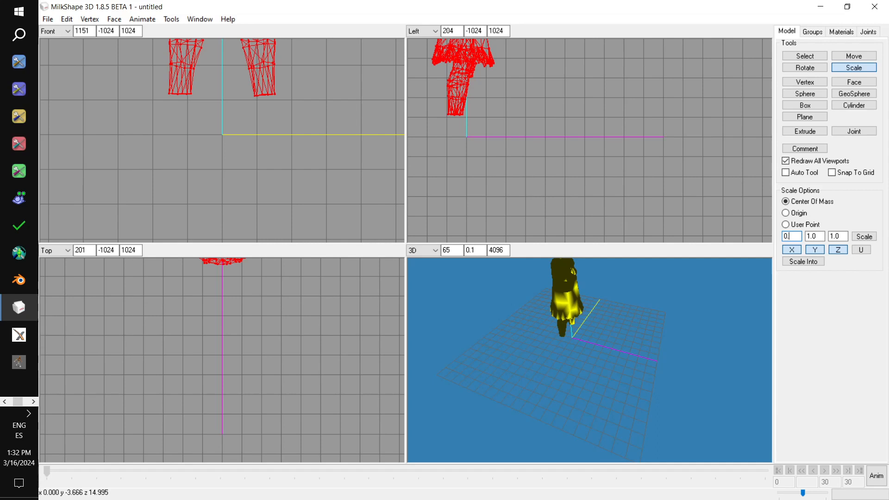
type("3")
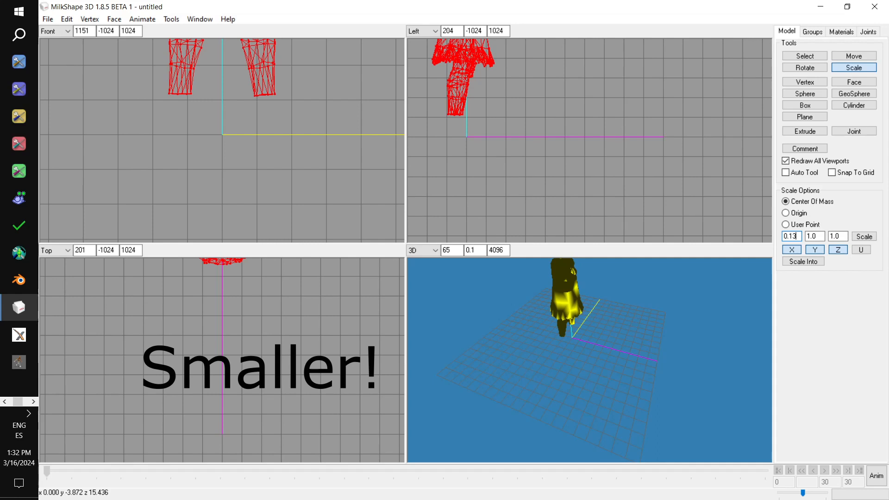
type("0.")
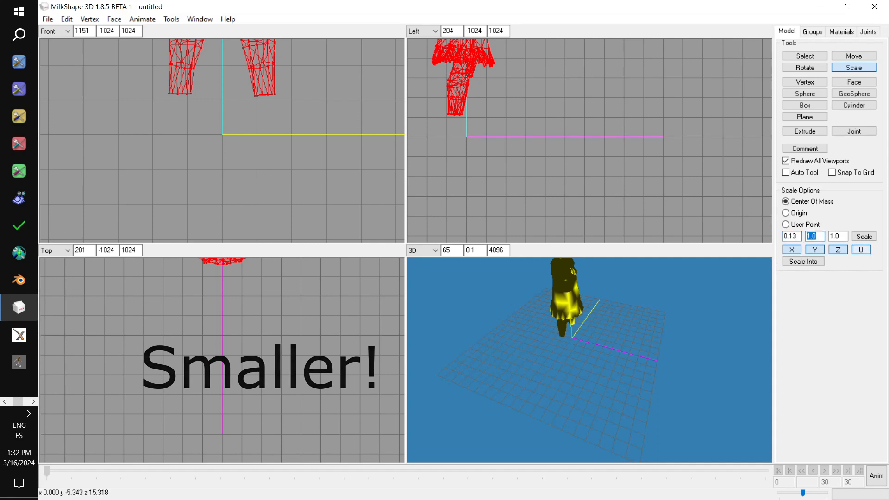
type("0.13")
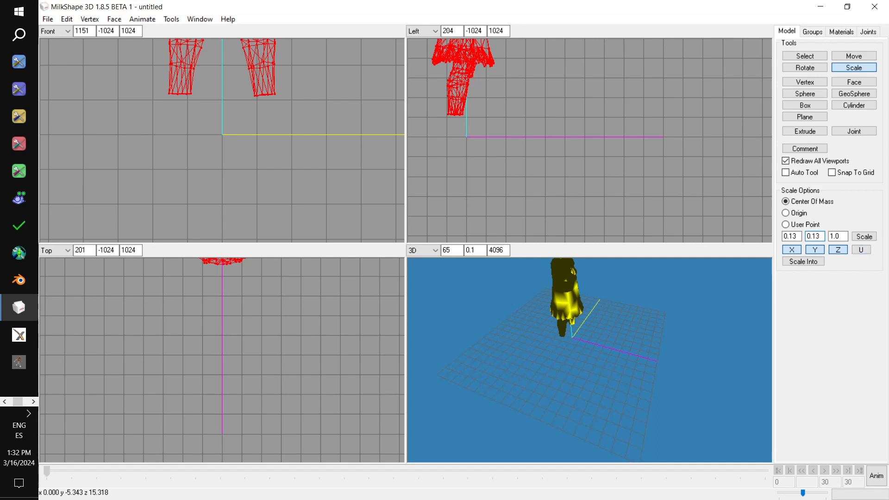
key("Tab")
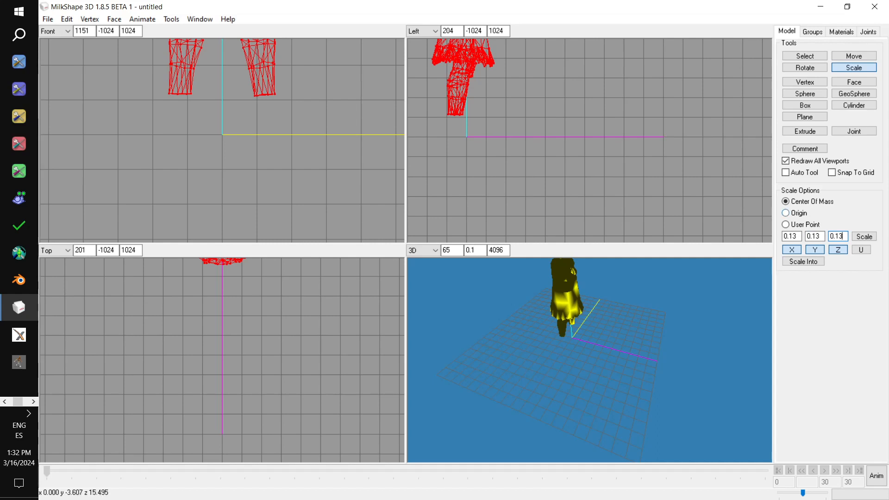
left_click(864, 236)
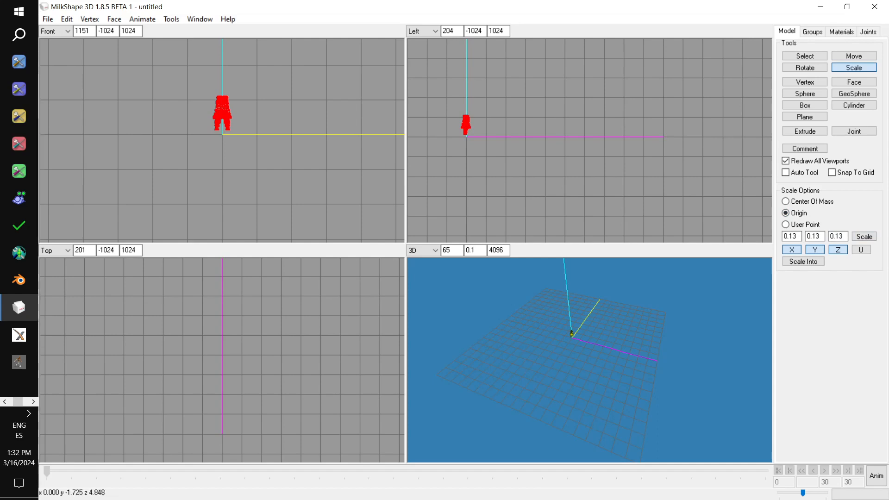
Step: Frame the whole scaled mesh in the Left, Front, 3D and Top views and inspect the legs from the side
middle_click_drag(542, 173, 600, 193)
right_click(600, 179)
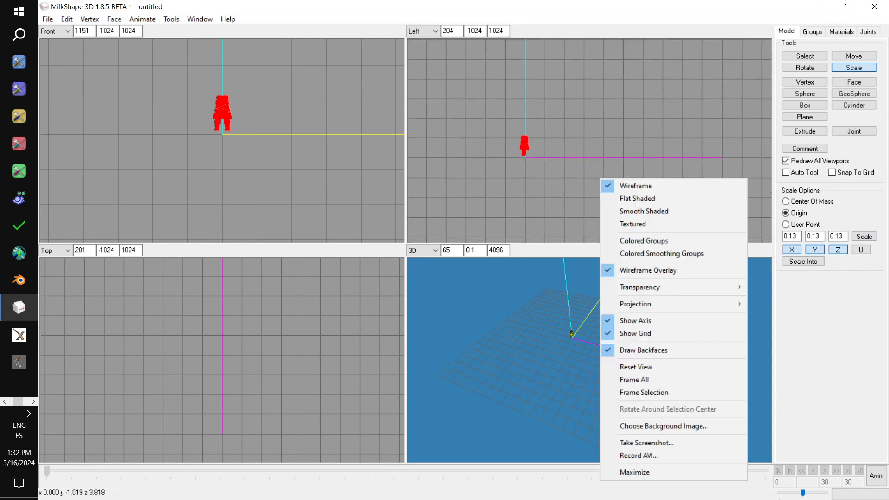
mouse_move(648, 287)
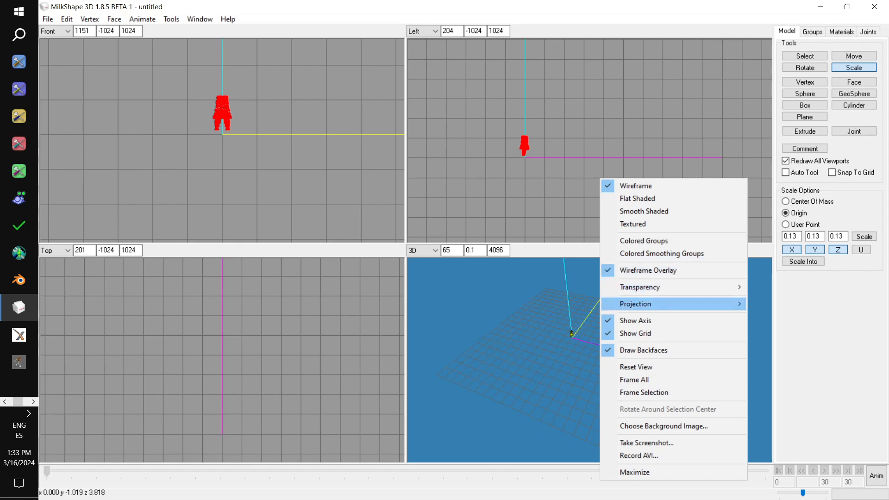
left_click(634, 380)
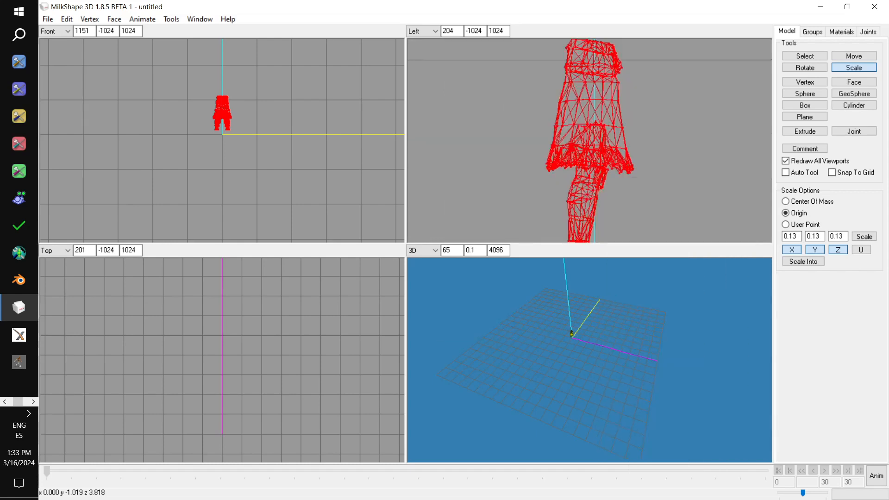
right_click(265, 136)
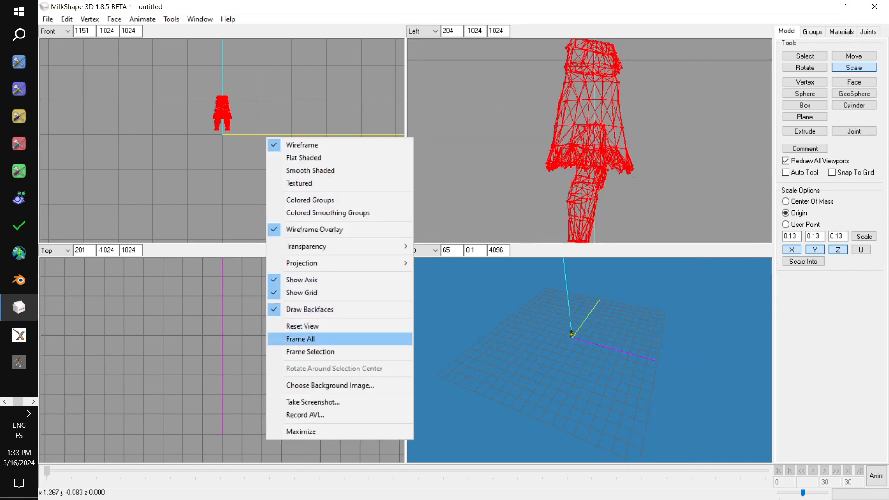
left_click(278, 339)
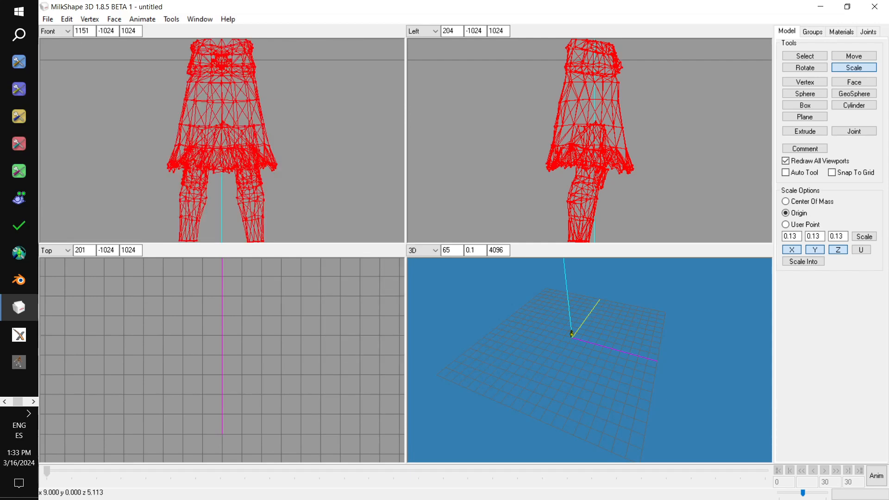
right_click(572, 333)
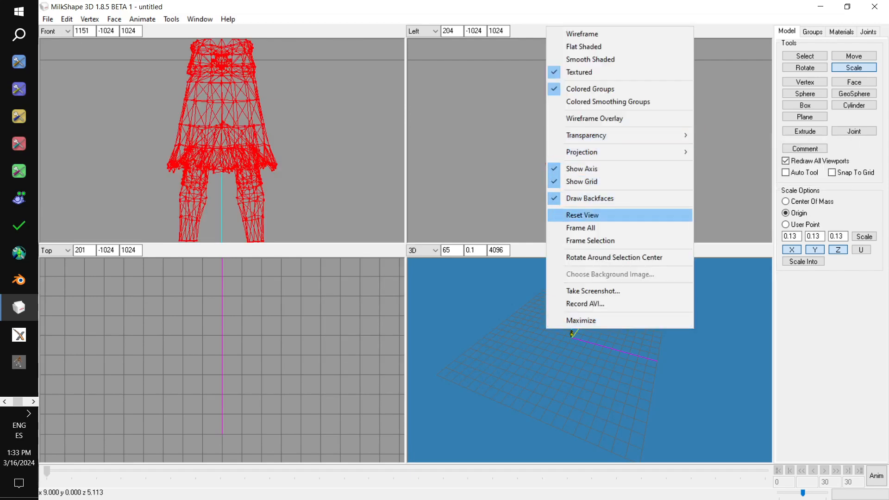
left_click(581, 228)
right_click(274, 44)
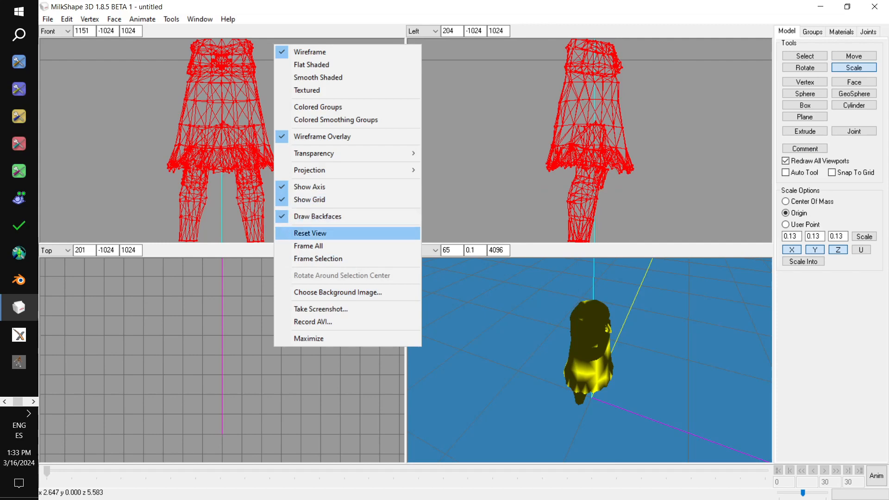
left_click(289, 245)
middle_click_drag(620, 190, 632, 115)
scroll(632, 115, "up", 3)
scroll(589, 140, "up", 1)
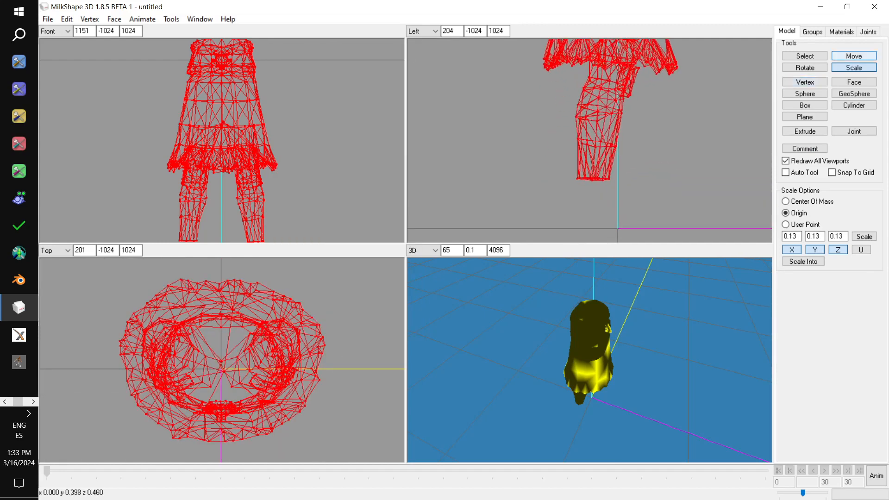
Step: Clear the selection, then select the leg vertices below the skirt's hem and delete them
left_click(804, 55)
key("ctrl+shift+a")
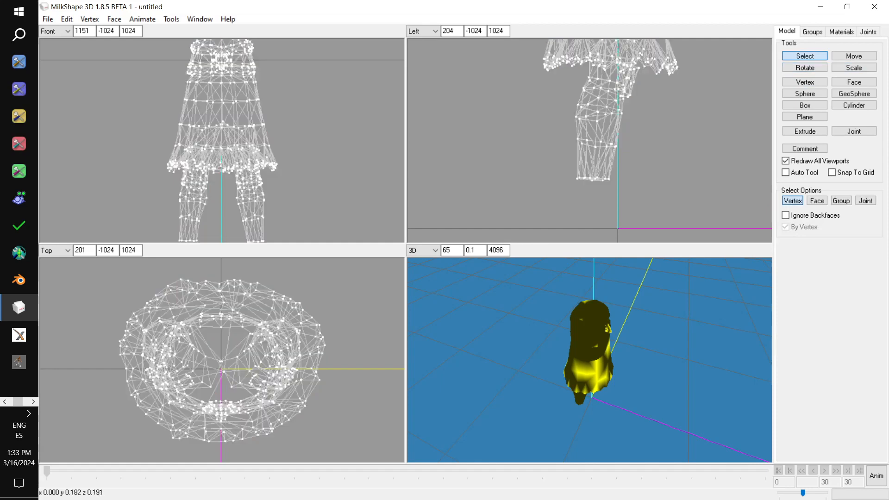
left_click_drag(670, 213, 557, 80)
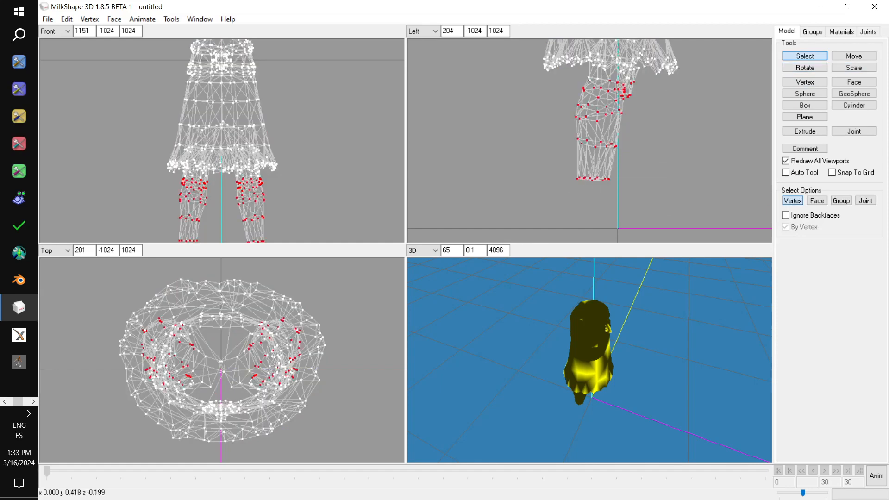
scroll(185, 176, "up", 5)
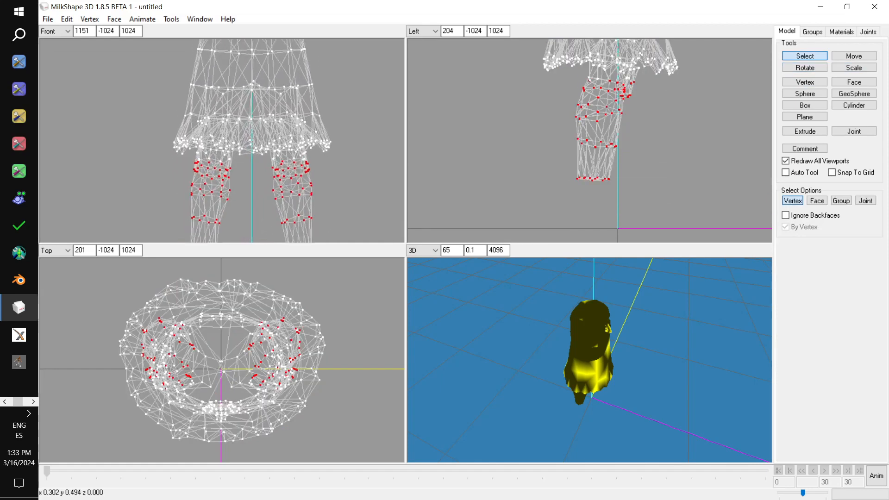
scroll(222, 139, "up", 4)
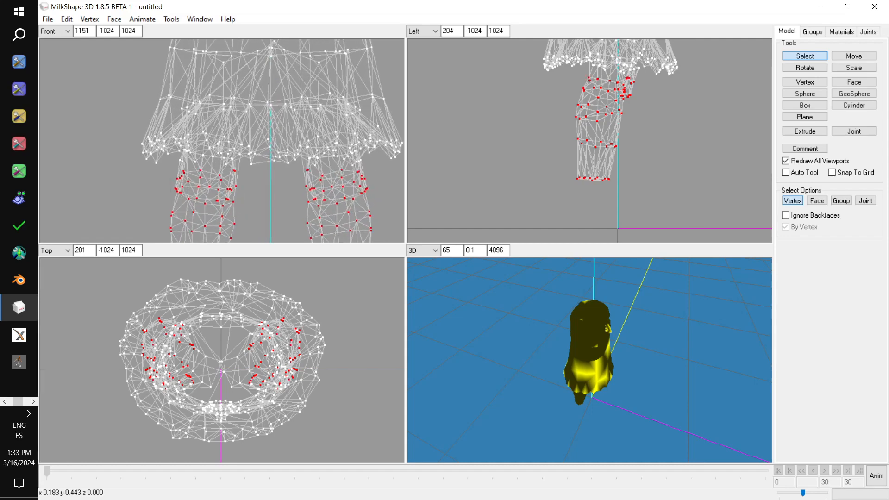
key("Delete")
Step: Select the leftover leg vertices just above the skirt's hem and delete them
scroll(598, 296, "up", 4)
scroll(576, 185, "up", 5)
left_click_drag(610, 206, 667, 183)
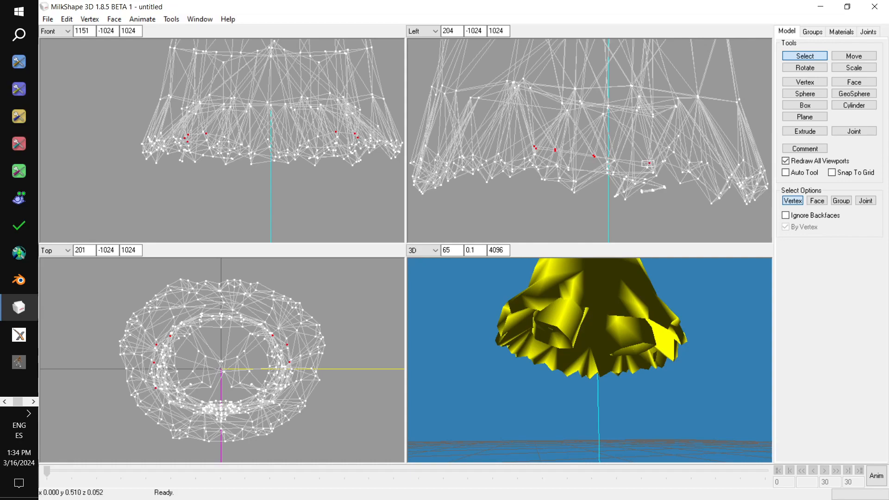
key("Delete")
Step: Turn on the wireframe overlay in the 3D view and pick out leg remnants inside the skirt
scroll(268, 93, "up", 5)
left_click_drag(125, 123, 155, 148)
right_click(586, 300)
mouse_move(597, 306)
left_click(634, 289)
left_click_drag(602, 352, 601, 301)
left_click_drag(287, 135, 208, 179, "ctrl")
left_click_drag(345, 199, 324, 181)
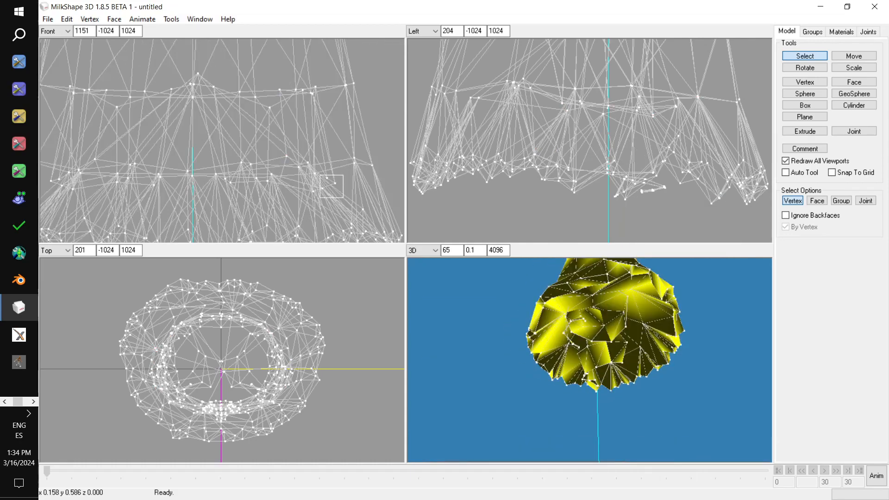
Step: Delete the stray pair of leg vertices inside the skirt, undoing a wrong deletion along the way
scroll(602, 342, "up", 4)
mouse_move(602, 301)
left_mouse_down()
mouse_move(602, 343)
mouse_move(588, 345)
left_mouse_up()
left_click_drag(468, 93, 483, 103)
key("Delete")
key("ctrl+z")
scroll(288, 336, "up", 4)
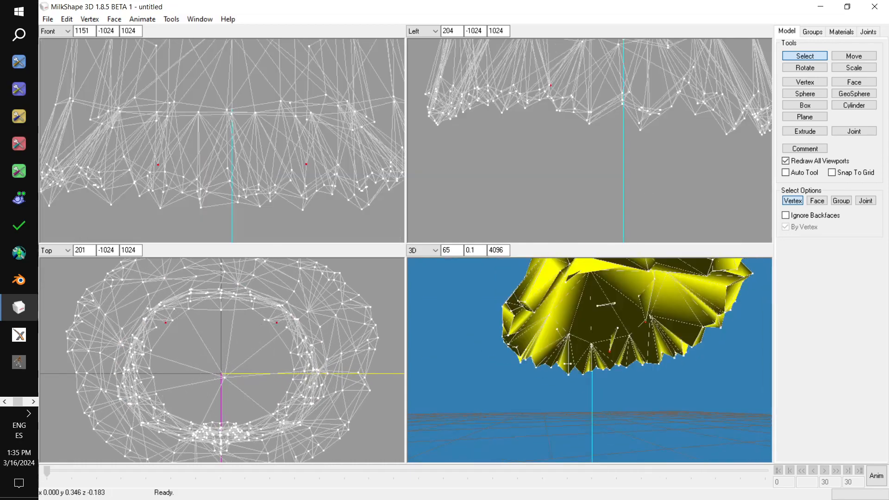
key("Delete")
Step: Examine the skirt's inner and front hem vertices from several angles for remaining leg geometry
left_click_drag(646, 104, 613, 158, "ctrl")
left_click_drag(222, 144, 233, 137, "ctrl")
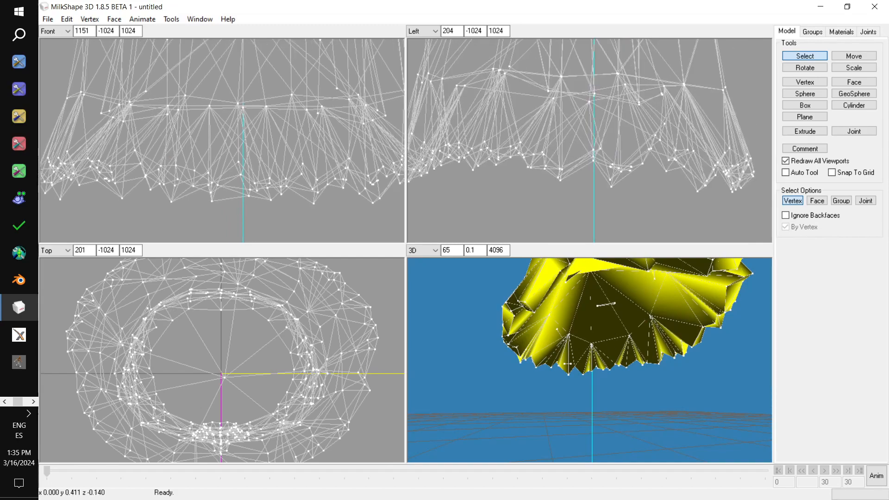
left_click_drag(555, 333, 587, 340)
left_click_drag(111, 115, 130, 126)
left_click_drag(588, 343, 616, 331)
left_click(233, 345)
left_click_drag(234, 345, 256, 320, "ctrl")
scroll(255, 322, "up", 4)
left_click_drag(588, 324, 620, 326)
left_click_drag(86, 146, 361, 218)
left_click_drag(597, 324, 554, 335)
left_click_drag(292, 401, 292, 329, "ctrl")
left_click_drag(546, 351, 607, 320)
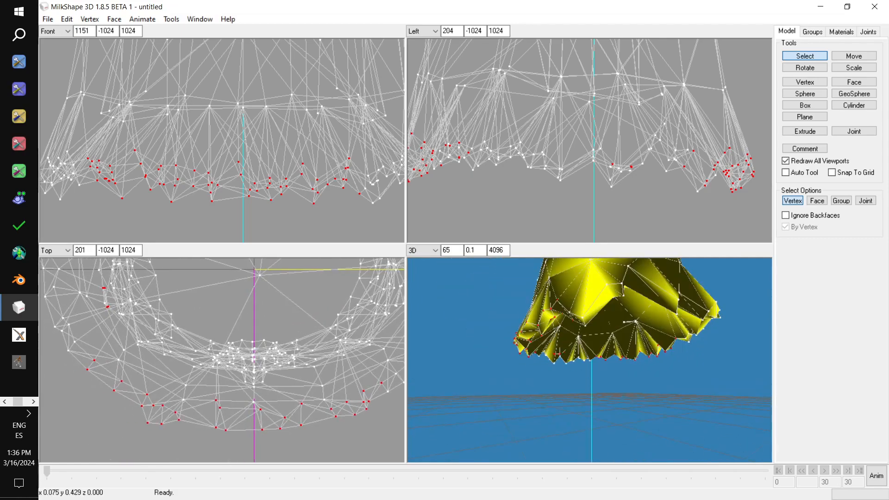
Step: Find and delete the last stray vertices inside the skirt
right_click(515, 397)
left_click(546, 388)
scroll(463, 324, "up", 4)
left_click_drag(463, 324, 410, 322)
right_click(412, 389)
left_click(442, 380)
left_click(219, 407)
right_click(468, 325)
left_click(497, 316)
scroll(481, 315, "up", 2)
left_click_drag(482, 315, 459, 280)
key("Delete")
right_click(459, 280)
left_click(490, 491)
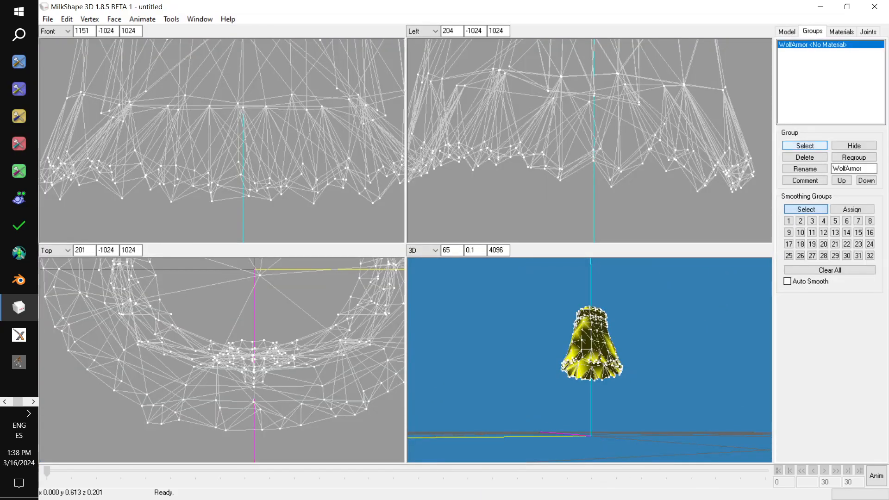
Step: Select the whole WolfArmor group and smooth its normals with Cat's Normal Smoother
left_click(804, 145)
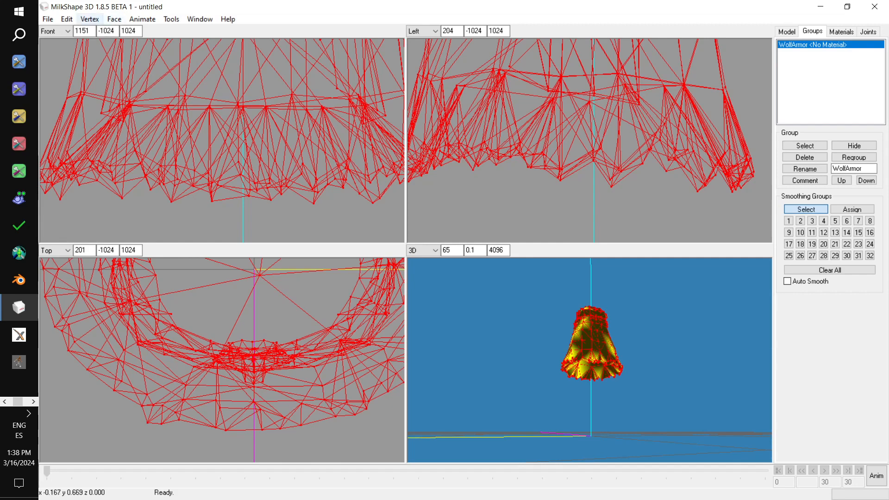
left_click(90, 19)
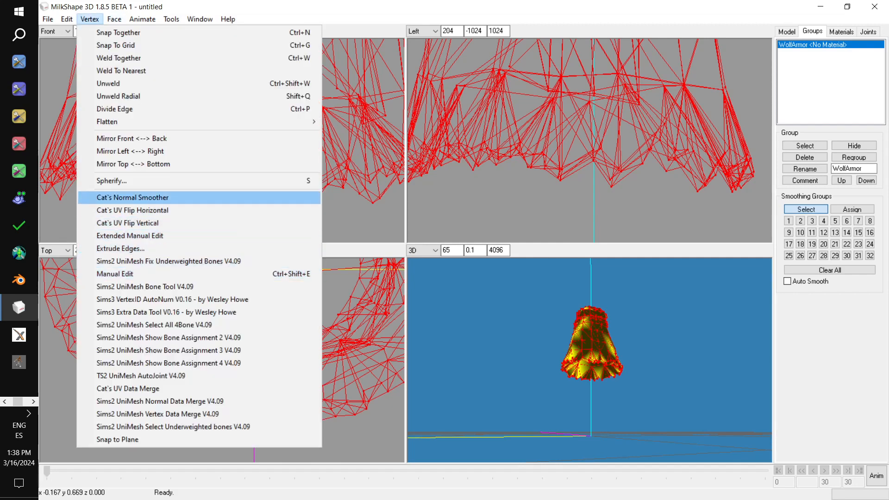
left_click(133, 198)
Step: Select only the vertices along the upper edge of the skirt's waist opening
scroll(614, 355, "up", 5)
left_click_drag(590, 343, 644, 350)
left_click_drag(590, 70, 572, 203, "ctrl")
left_click_drag(572, 56, 561, 208, "ctrl")
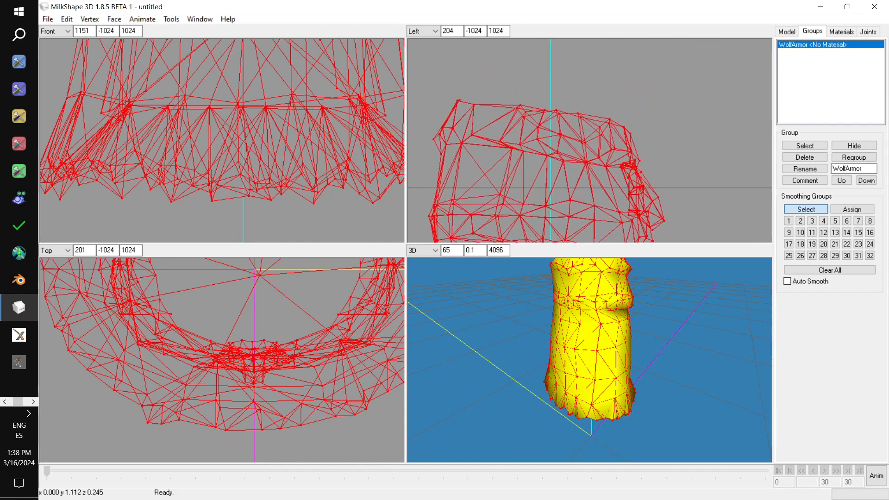
left_click(786, 32)
left_click_drag(444, 87, 635, 129)
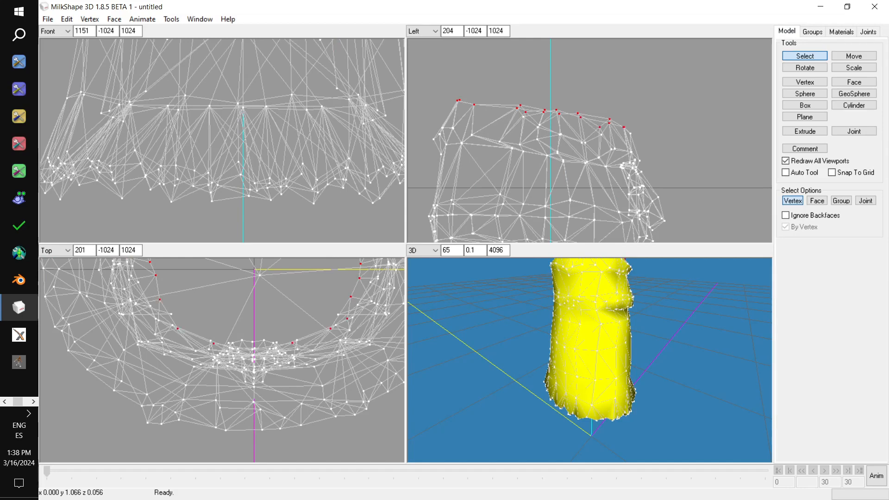
left_click_drag(626, 125, 642, 142, "shift")
left_click_drag(692, 296, 583, 366, "ctrl")
scroll(584, 366, "up", 3)
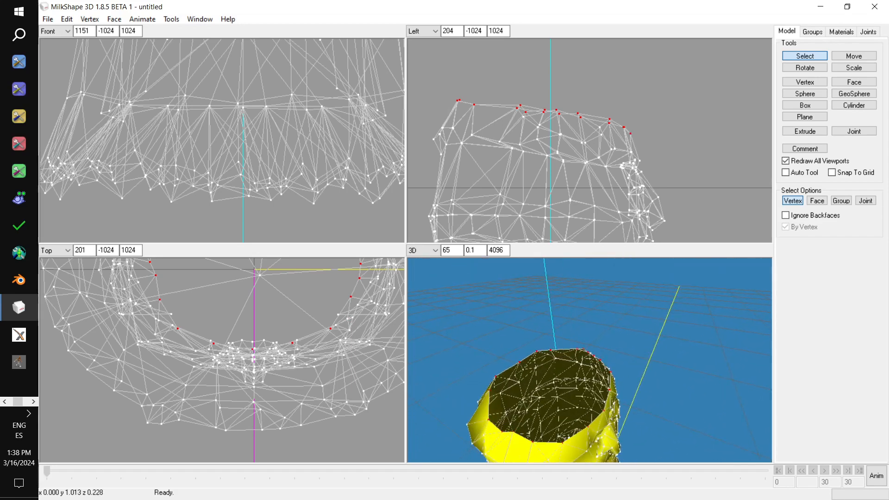
Step: Scale the waist edge vertices by 0.8 on all axes about the center of mass, undoing a first attempt about the origin
key("ctrl+e")
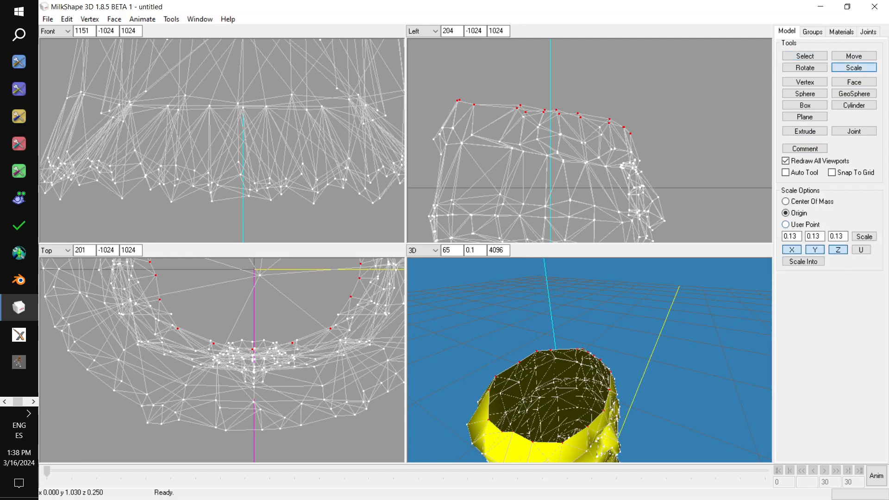
double_click(790, 236)
type("0.8")
key("Tab")
key("Tab")
left_click(864, 236)
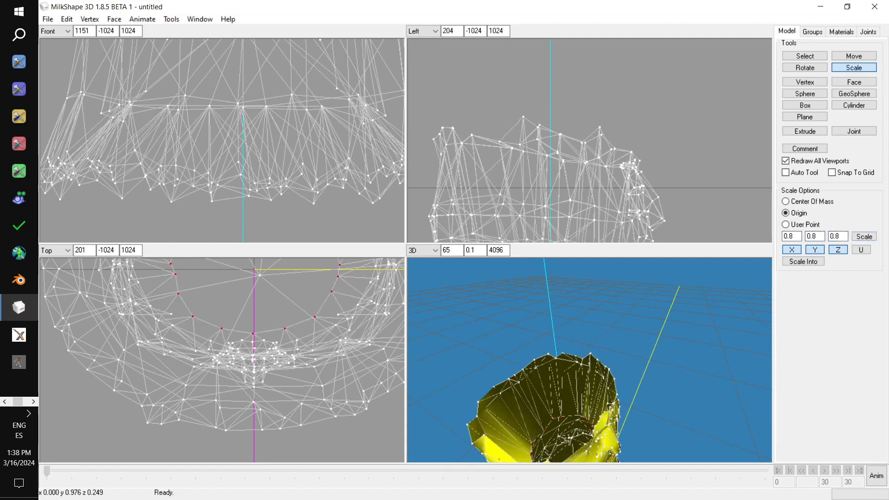
key("ctrl+z")
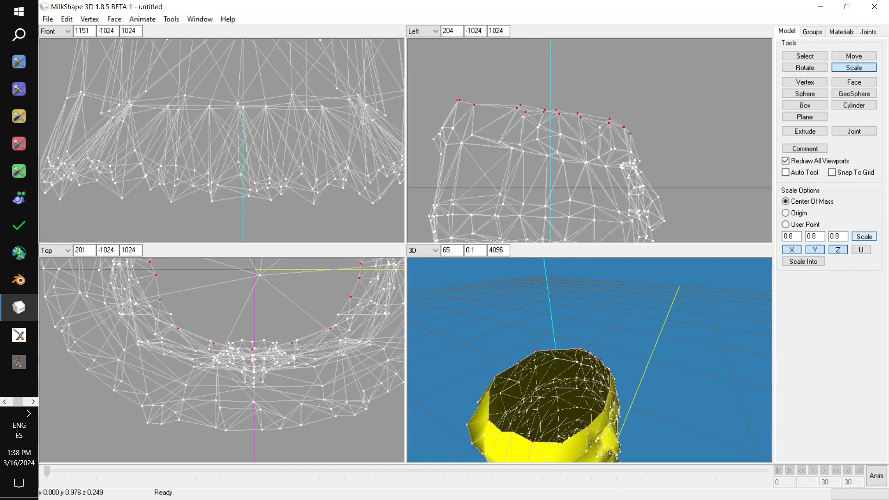
left_click(863, 236)
Step: Export the skirt as a Wavefront OBJ to the desktop's Forging Your Destiny folder, overwriting Wolf pants.obj
left_click_drag(648, 357, 595, 310)
left_click(48, 19)
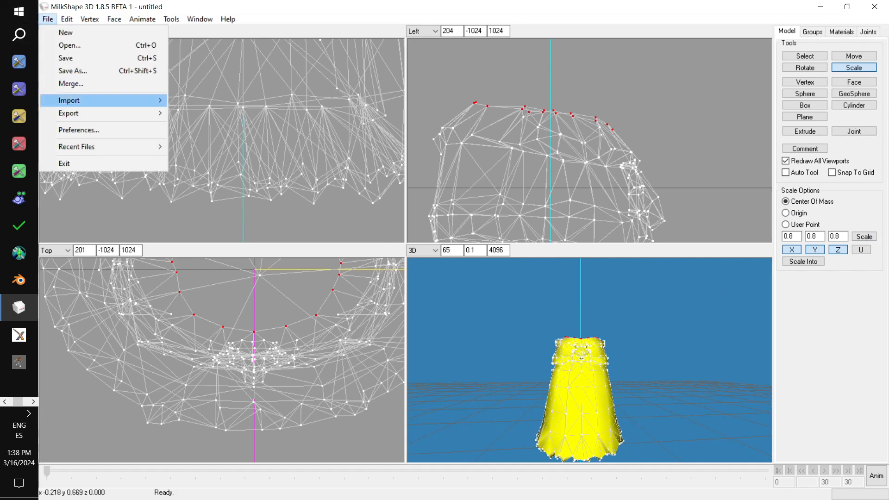
mouse_move(69, 113)
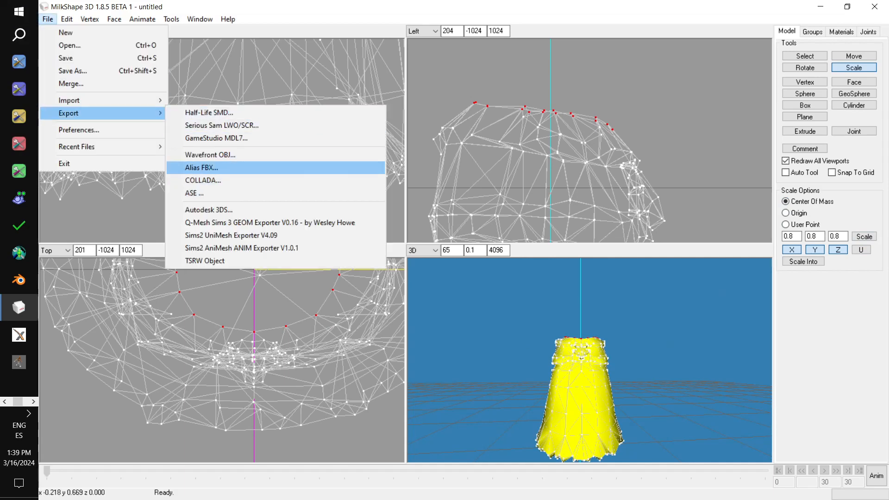
left_click(211, 155)
scroll(352, 199, "down", 3)
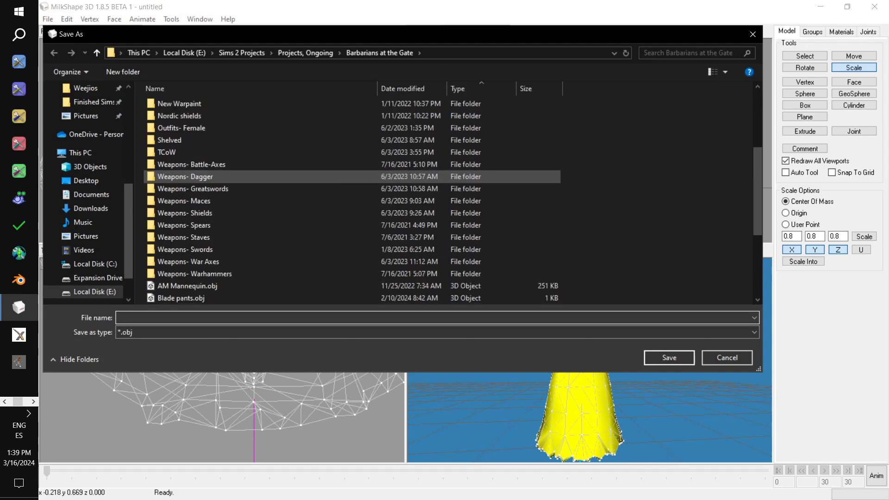
scroll(87, 185, "up", 3)
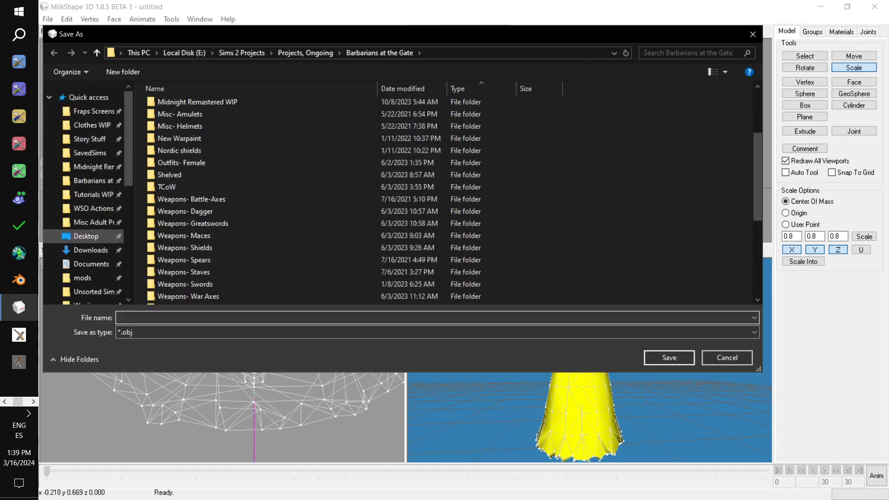
left_click(86, 237)
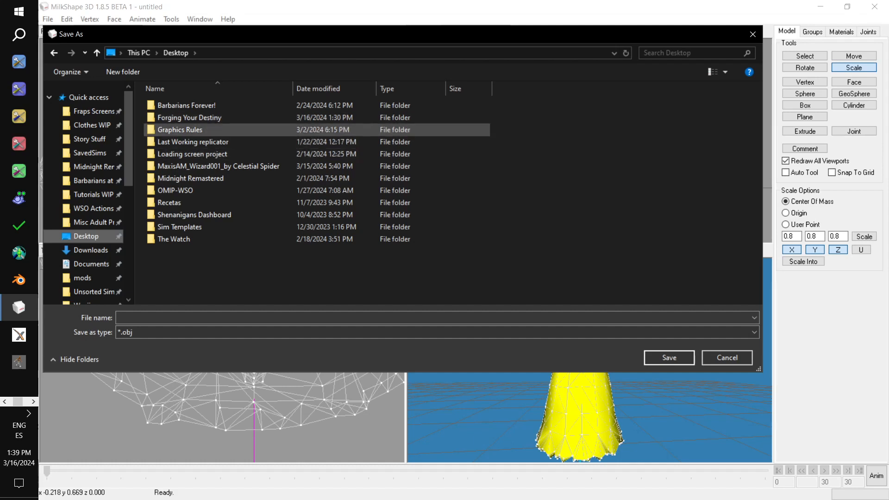
double_click(189, 118)
left_click(180, 167)
left_click(669, 357)
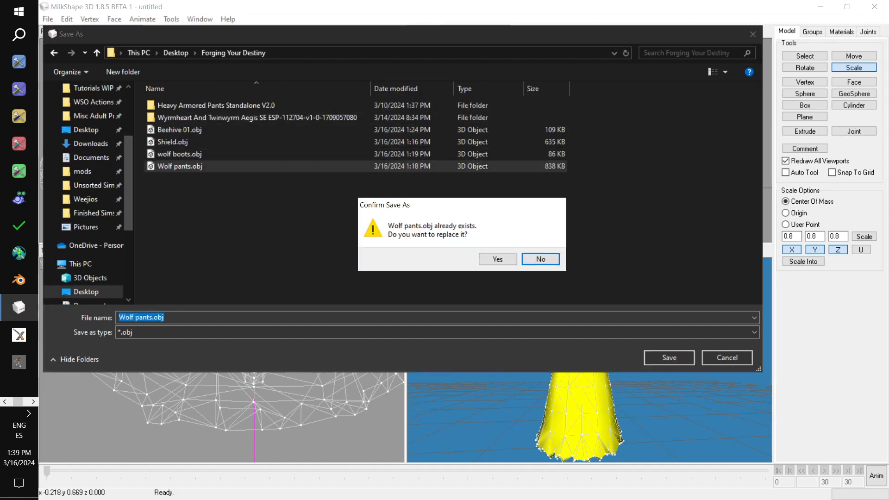
left_click(494, 258)
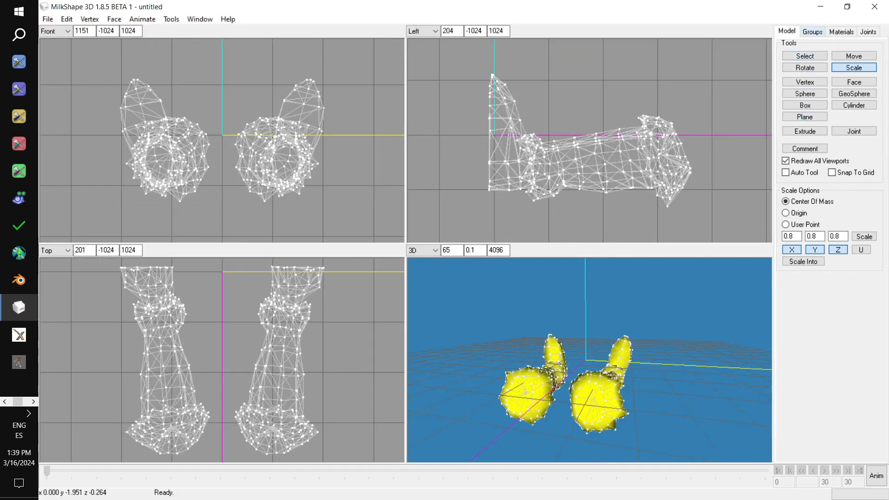
Step: Select the whole WolfBoots group and rotate it 270 degrees on X about the origin
left_click(812, 32)
left_click(805, 145)
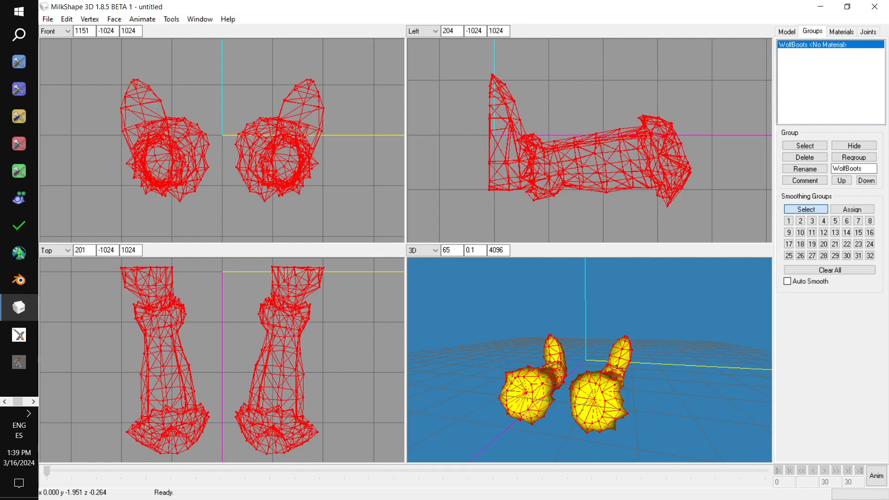
left_click(787, 32)
left_click(804, 68)
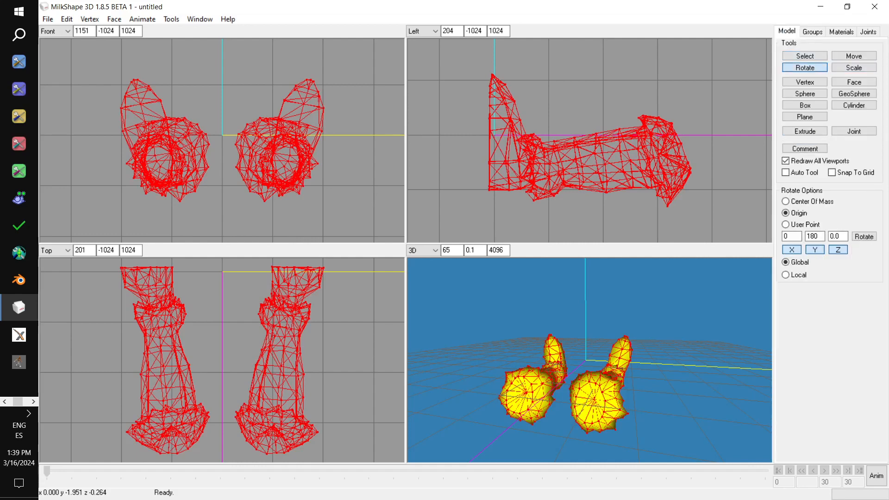
left_click_drag(820, 237, 804, 236)
type("0")
key("shift+Tab")
left_click(864, 236)
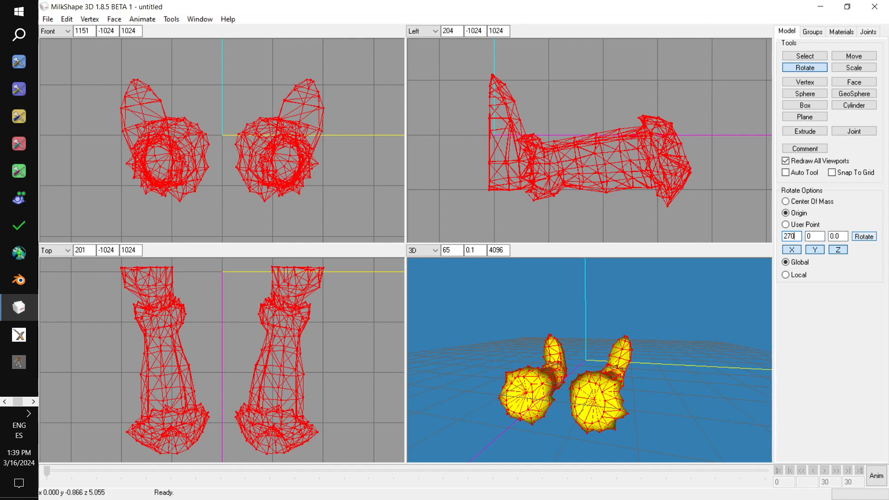
key("Return")
Step: Rotate the boots 180 degrees on Y about the origin, with X set to 0
double_click(789, 237)
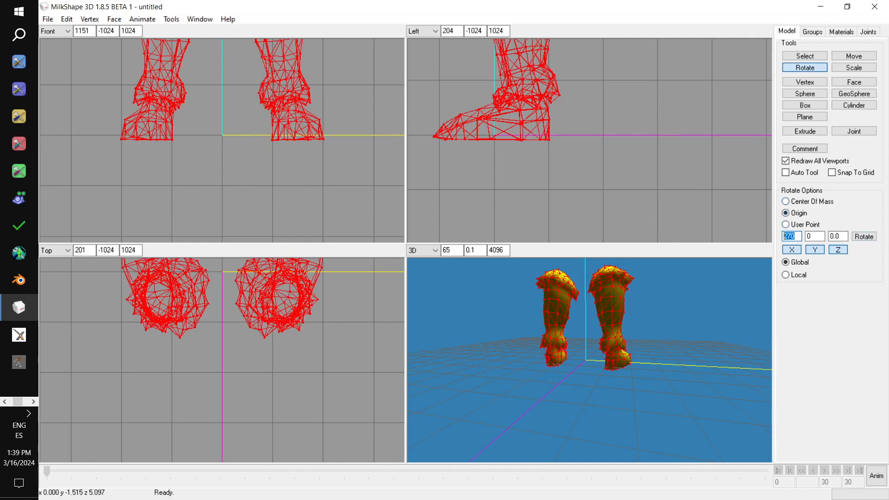
type("0")
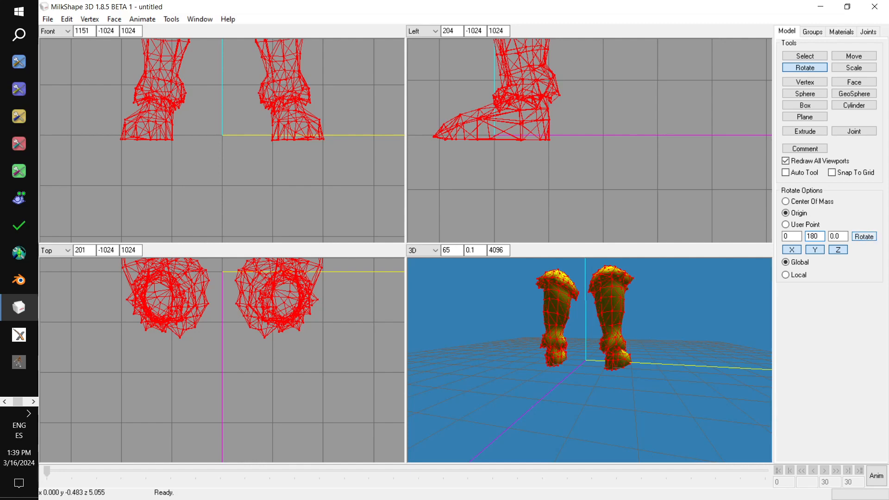
left_click(864, 236)
Step: Smooth the boots' normals with Cat's Normal Smoother
left_click_drag(574, 342, 631, 359)
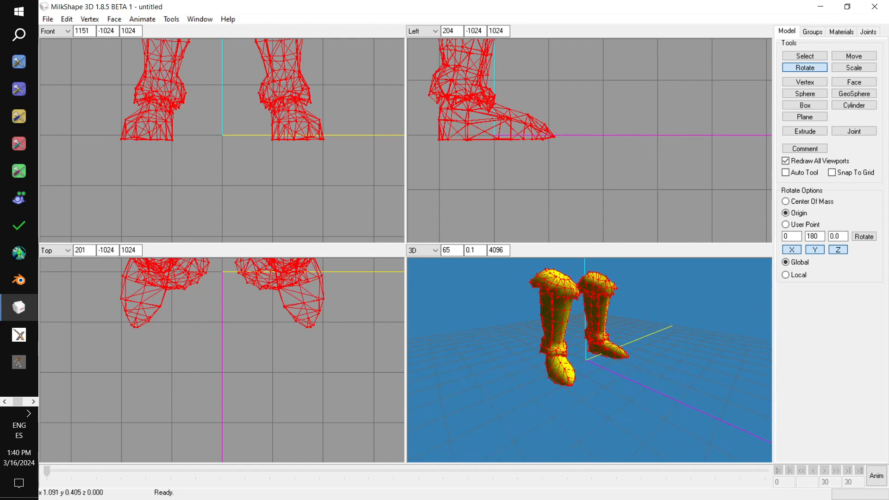
left_click(89, 19)
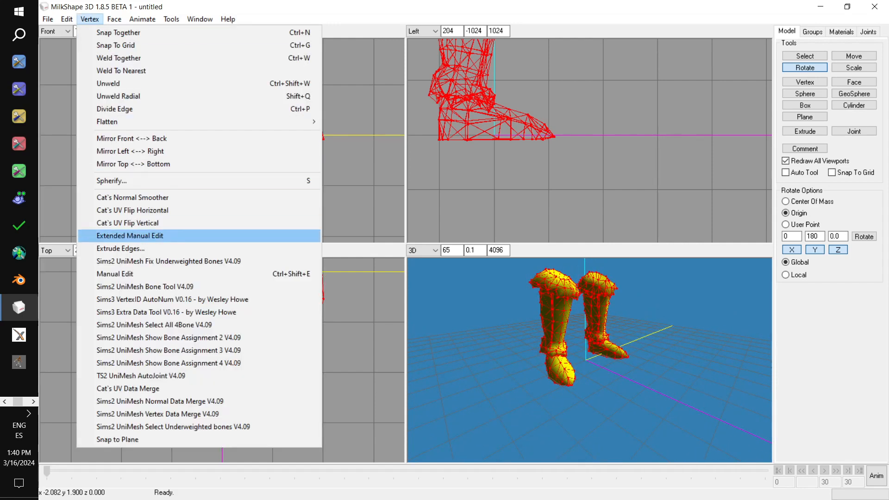
left_click(159, 198)
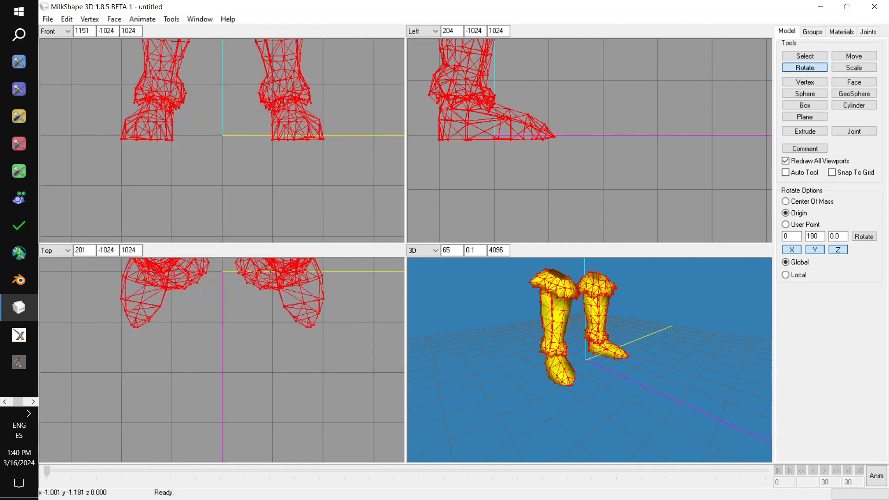
Step: Scale the boots by 0.13 on all three axes about the origin
mouse_move(648, 352)
left_mouse_down()
mouse_move(597, 354)
mouse_move(607, 384)
left_mouse_up()
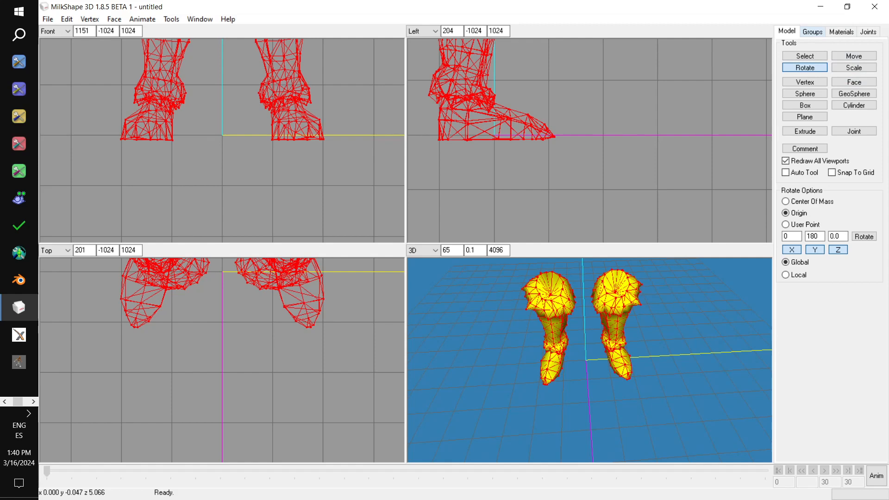
left_click(812, 32)
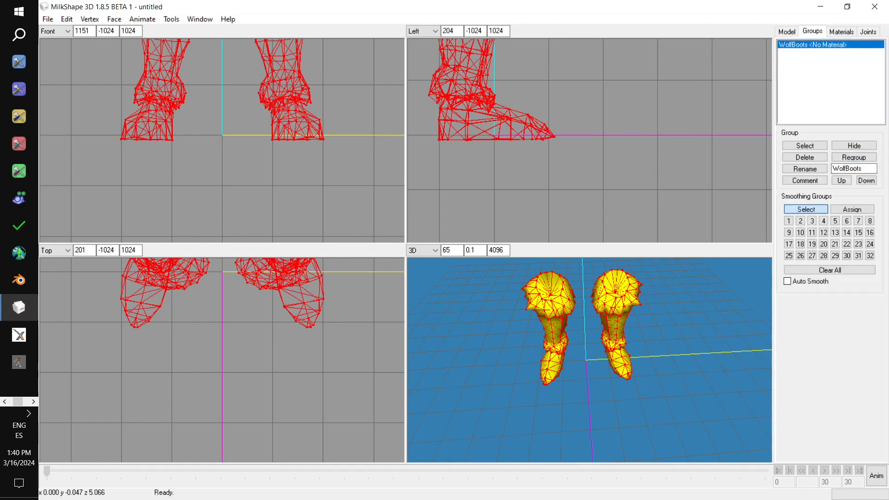
left_click(786, 32)
left_click(853, 68)
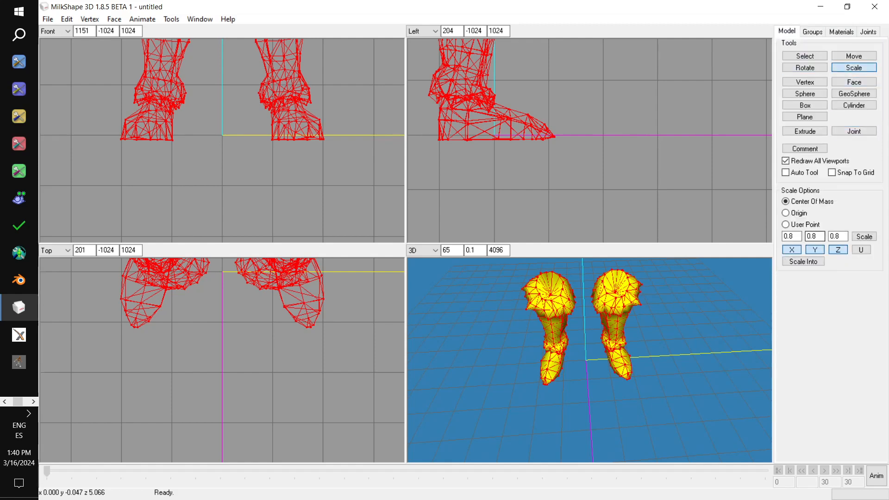
left_click(786, 213)
left_click_drag(795, 237, 778, 236)
key("Tab")
key("Tab")
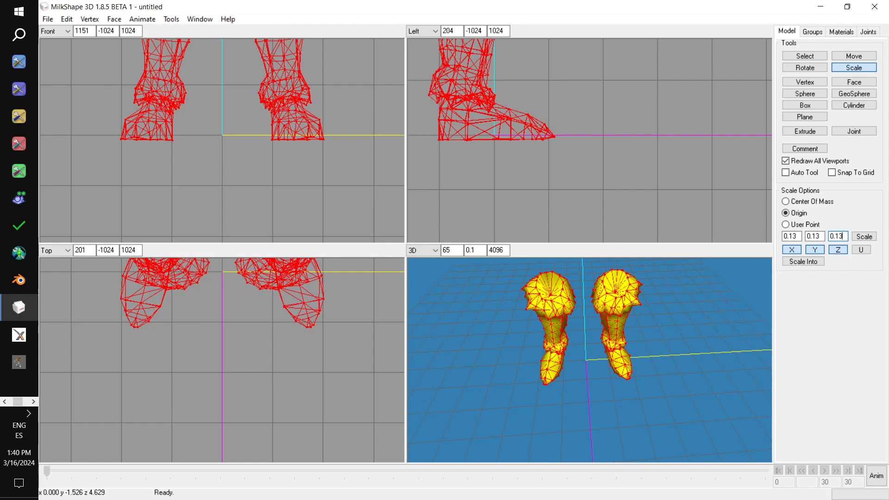
left_click(864, 236)
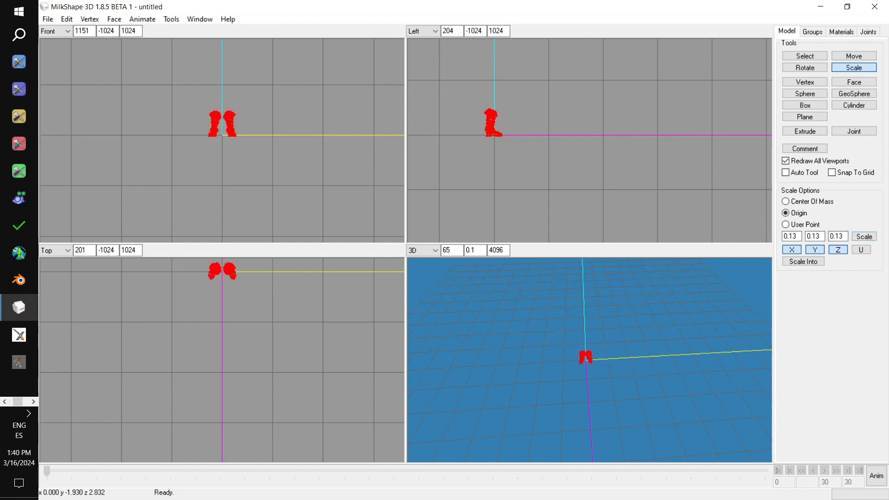
Step: Export the boots as a Wavefront OBJ to the Forging Your Destiny folder, overwriting wolf boots.obj
left_click_drag(589, 360, 594, 362)
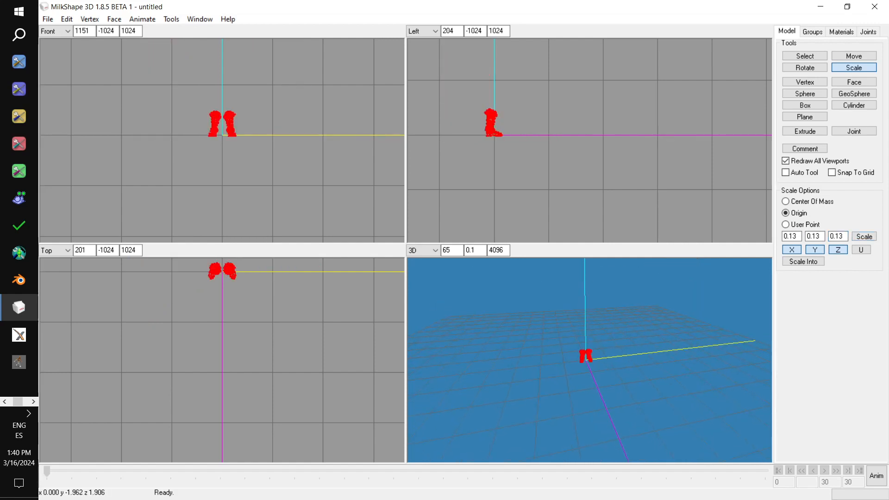
scroll(590, 360, "up", 6)
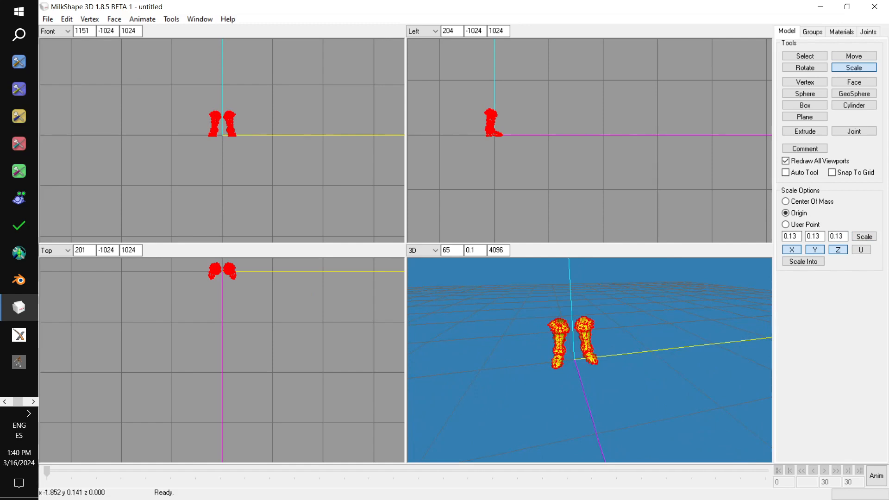
left_click(47, 19)
mouse_move(69, 113)
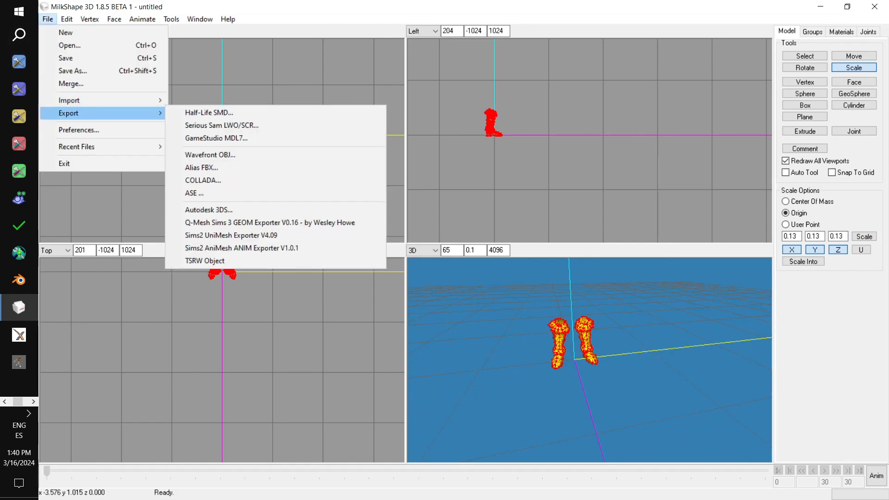
left_click(210, 155)
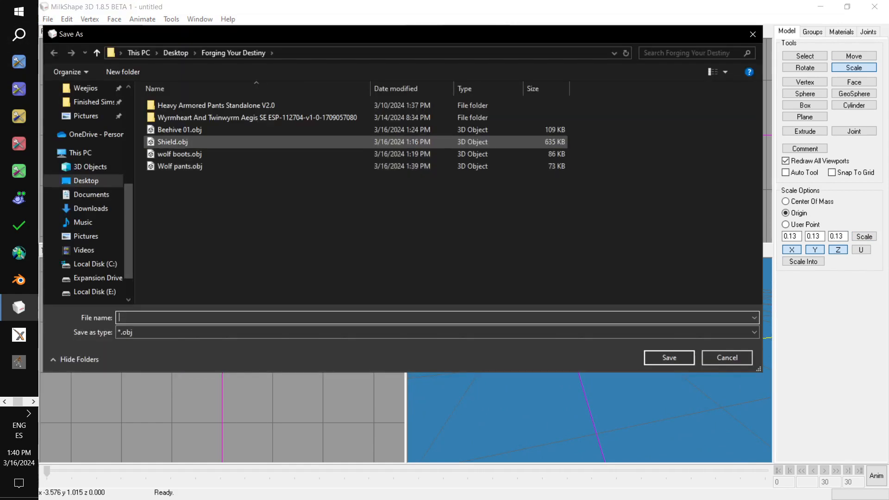
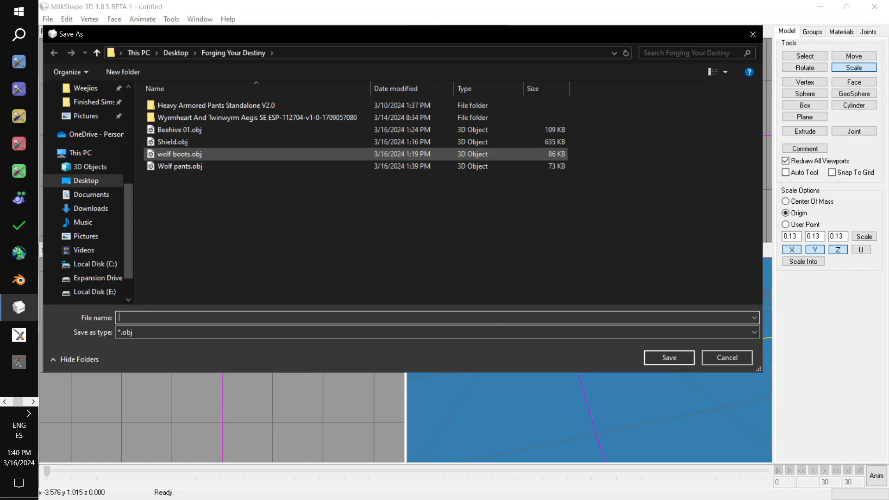
left_click(180, 154)
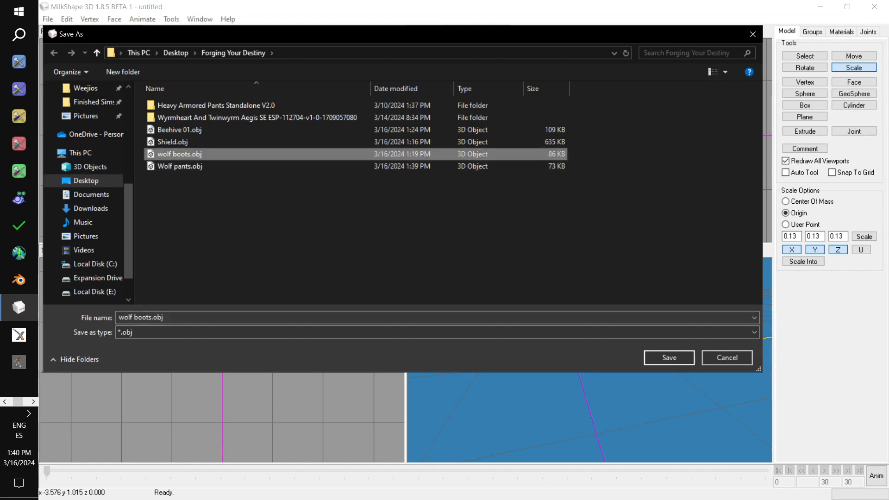
left_click(669, 357)
left_click(498, 260)
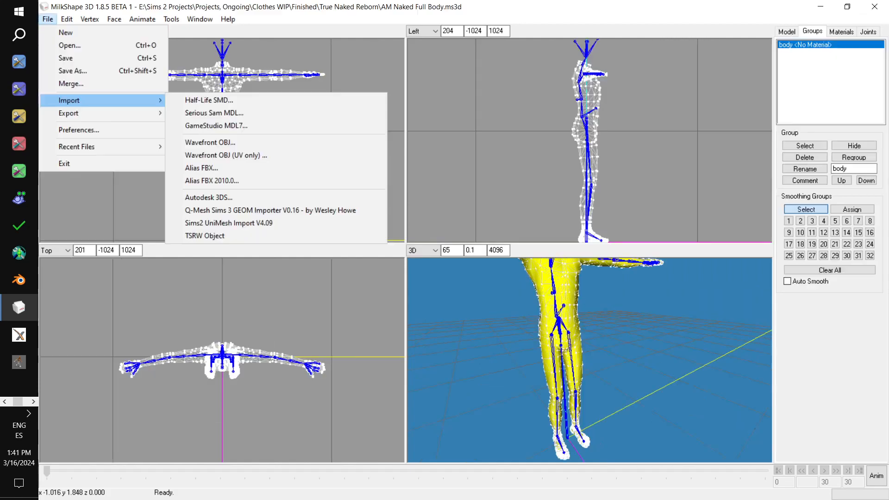
Step: Import Wolf pants.obj from the Forging Your Destiny folder into the body project as a Wavefront OBJ
key("Down")
key("Right")
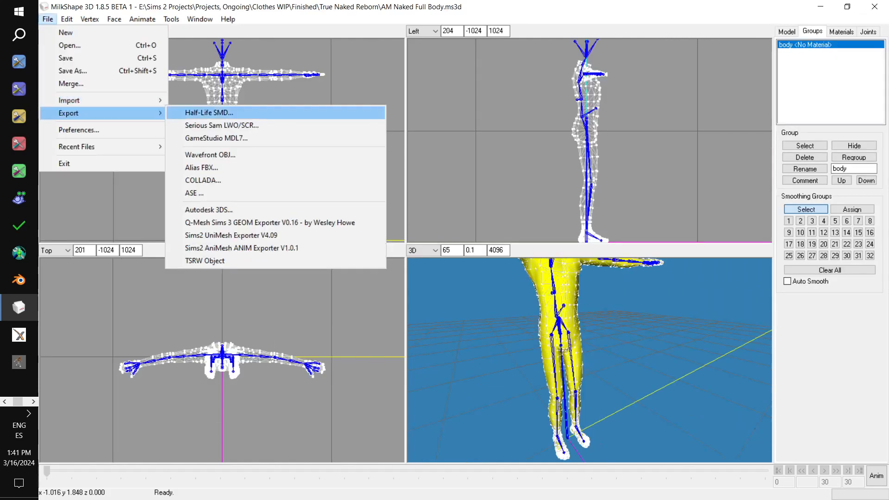
mouse_move(111, 100)
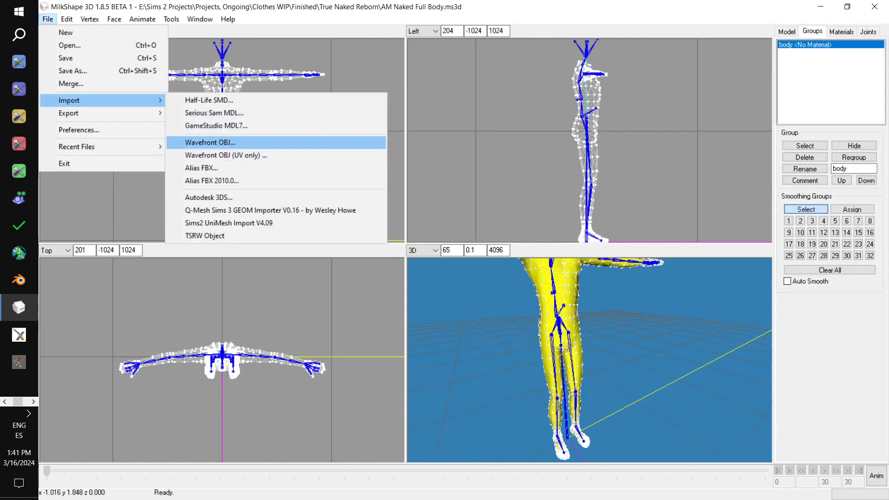
key("Return")
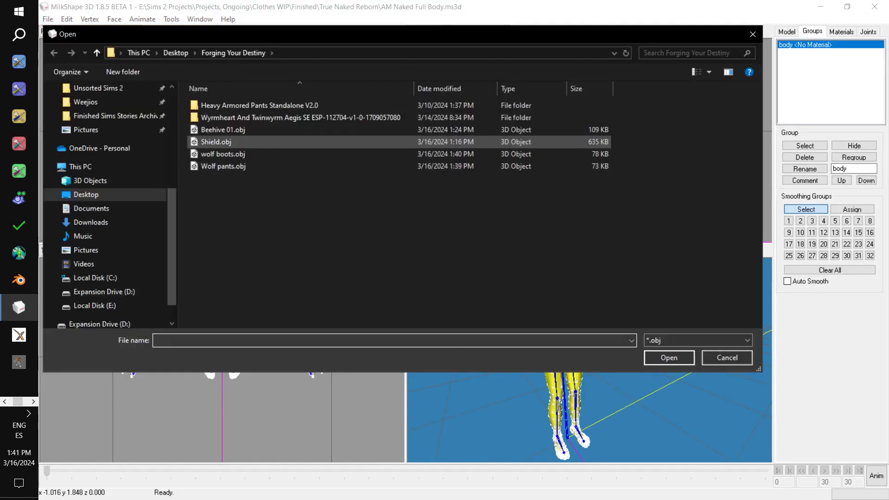
double_click(224, 165)
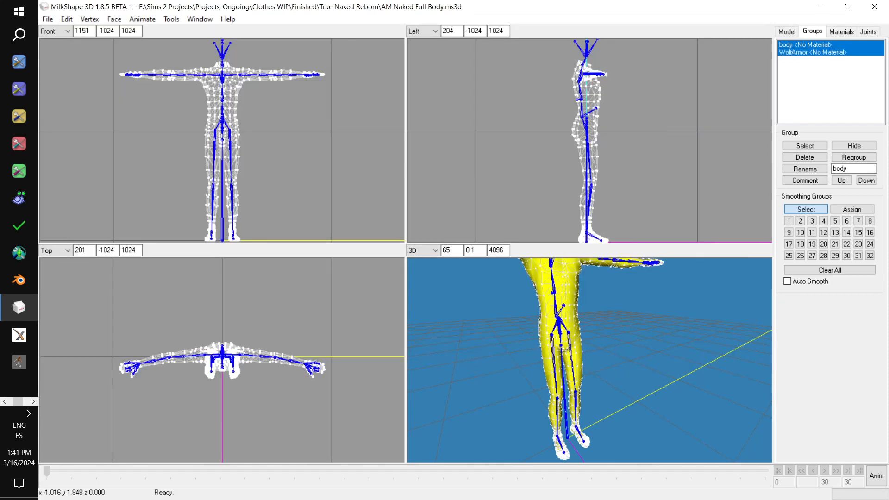
Step: Select the WolfArmor group and move the whole skirt slightly upward at the body's waist
left_click_drag(648, 365, 618, 379)
scroll(608, 380, "up", 8)
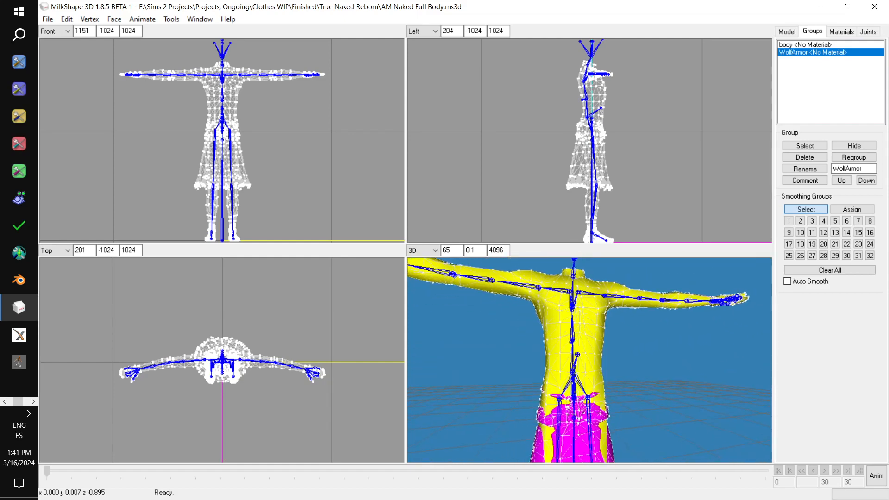
left_click(804, 145)
left_click_drag(623, 361, 472, 360)
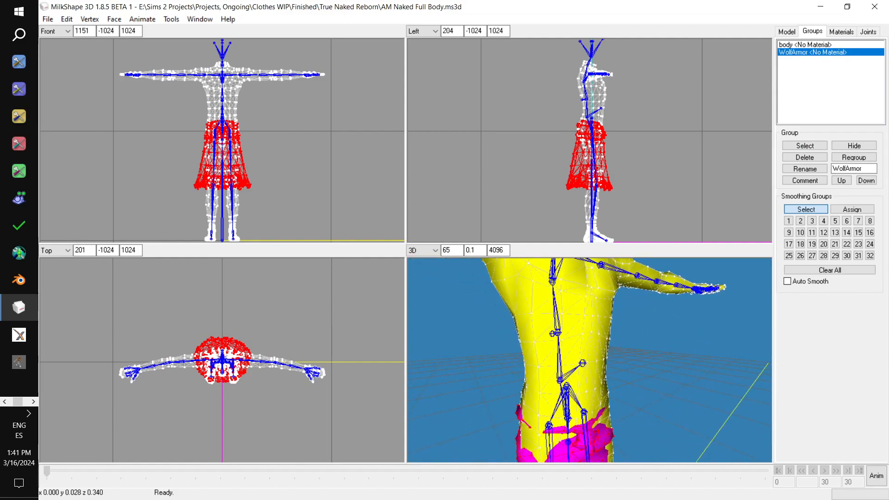
scroll(602, 208, "up", 4)
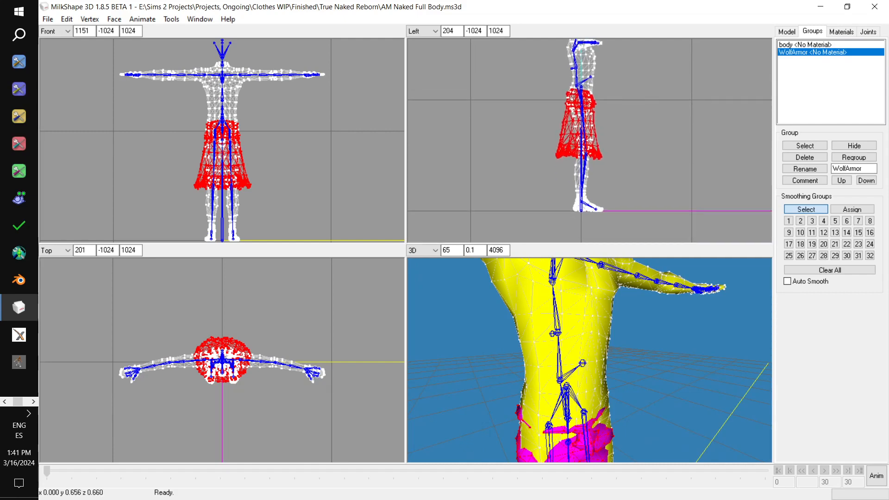
scroll(588, 139, "up", 5)
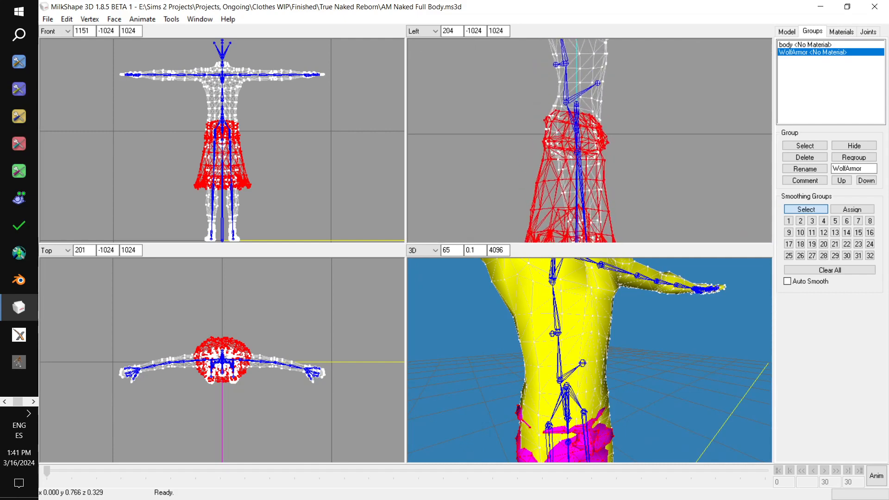
scroll(588, 139, "up", 1)
left_click_drag(655, 370, 641, 322)
left_click_drag(643, 190, 648, 209, "ctrl")
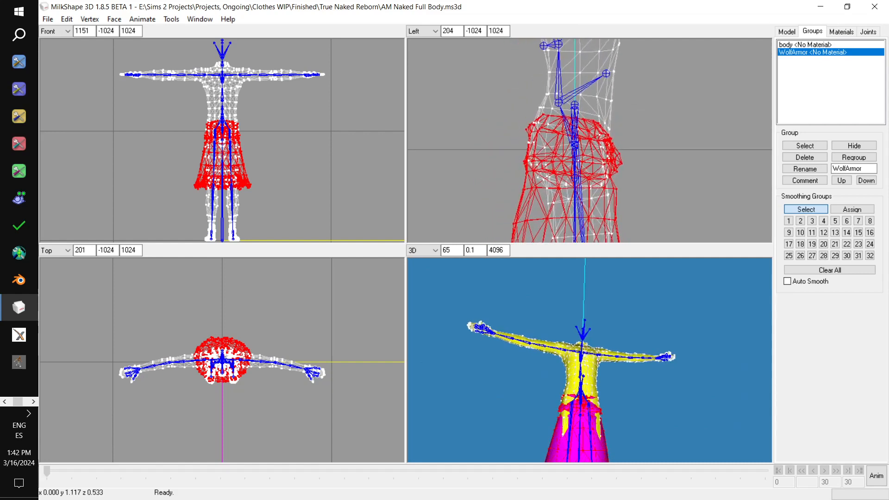
left_click(786, 31)
left_click(854, 55)
left_click_drag(694, 165, 694, 148)
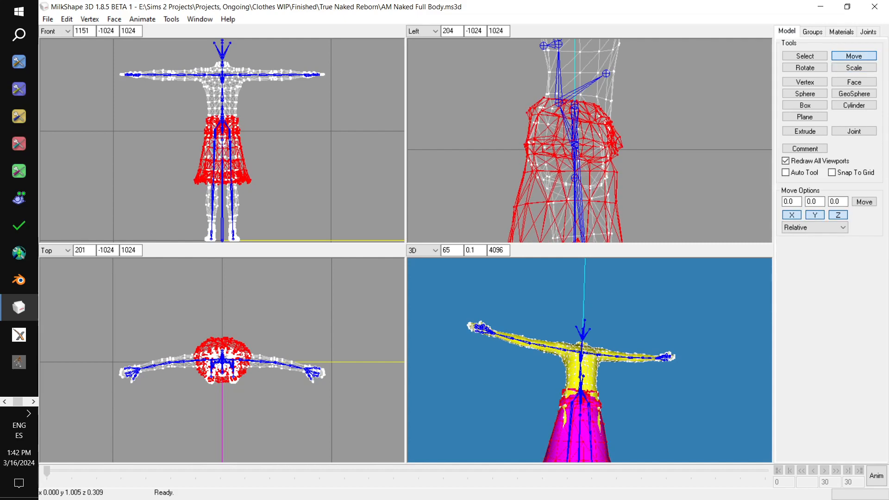
Step: Scale the skirt about the origin by 1.05 on X and Z with Y at 1, applying it three times
left_click_drag(700, 320, 587, 329)
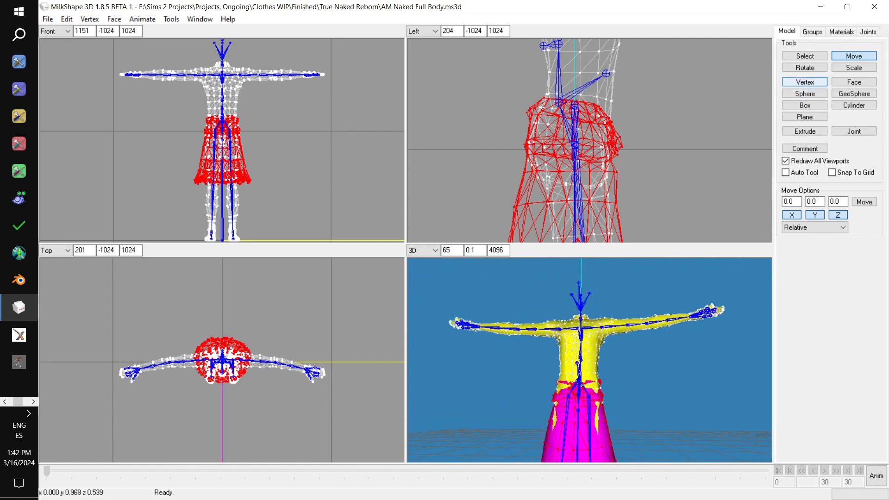
left_click(854, 68)
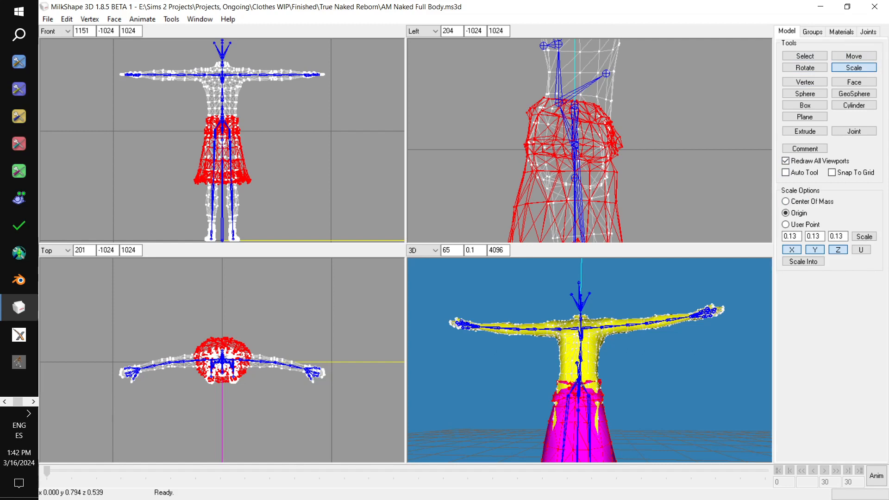
double_click(813, 236)
type("1")
left_click(795, 237)
type("1.0")
key("Tab")
key("Tab")
type("1.05")
scroll(588, 360, "up", 3)
left_click_drag(589, 360, 643, 371)
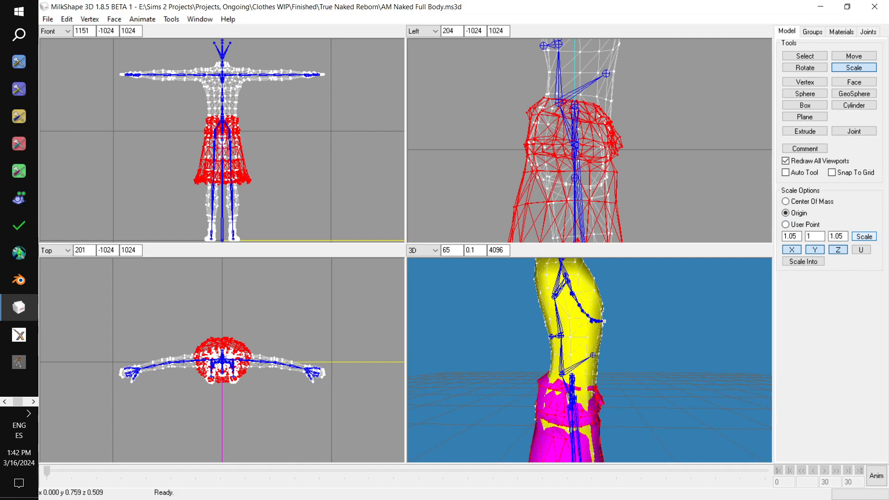
left_click(864, 236)
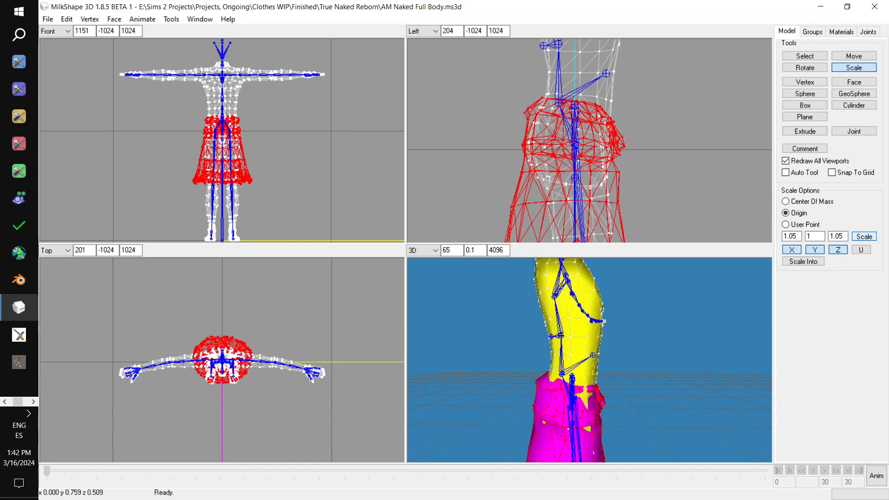
left_click(864, 236)
left_click(864, 236)
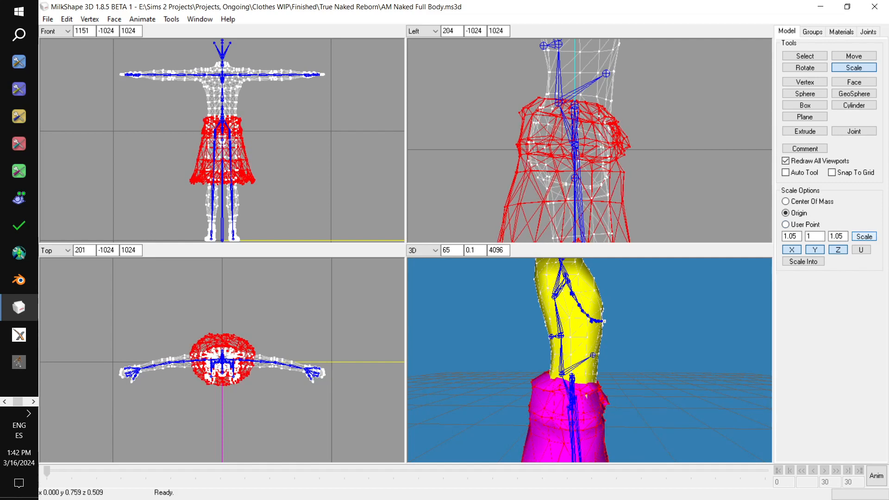
Step: Move the scaled skirt very slightly forward on the body in the side view
left_click_drag(620, 345, 623, 364)
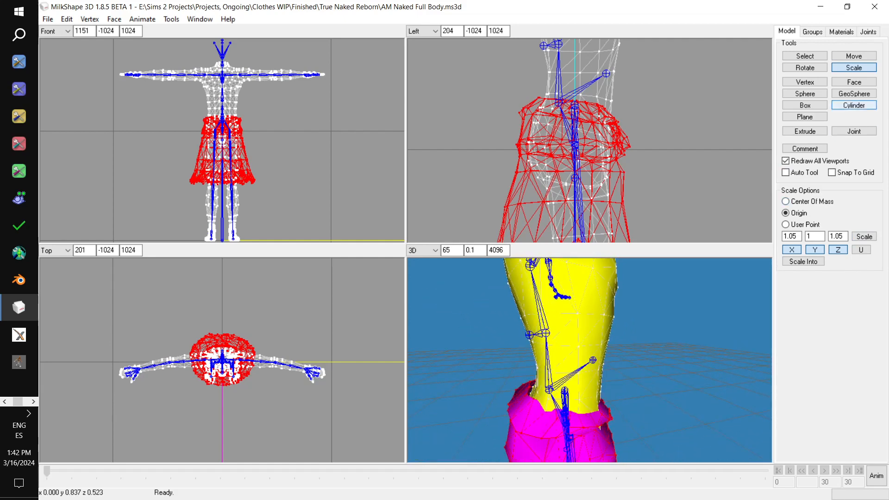
left_click(853, 56)
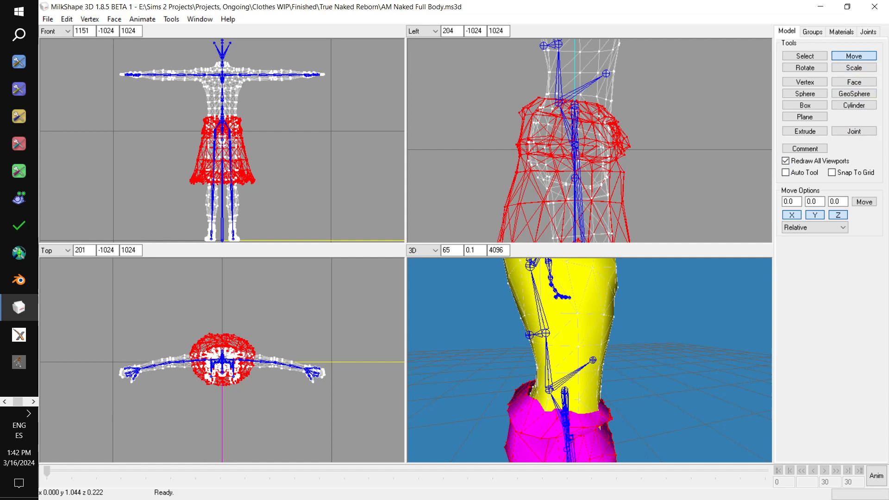
left_click_drag(654, 133, 656, 133)
left_click_drag(625, 324, 700, 329)
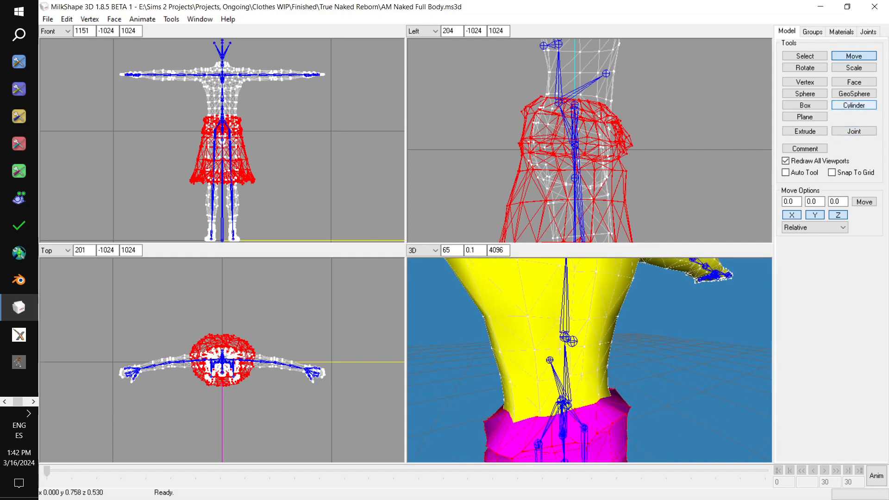
Step: Hide the body group so that only the skirt mesh is shown
mouse_move(546, 324)
left_mouse_down()
mouse_move(704, 327)
mouse_move(539, 326)
left_mouse_up()
scroll(704, 327, "down", 2)
left_click_drag(616, 328, 697, 328)
scroll(699, 327, "down", 2)
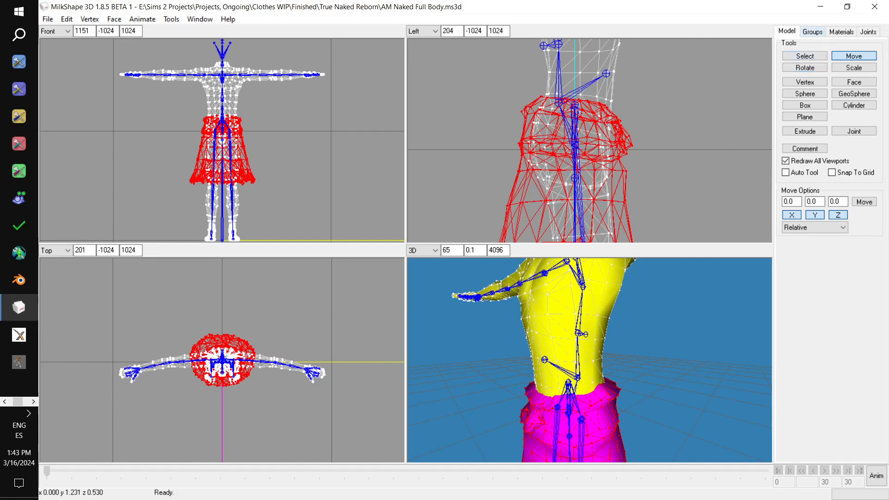
left_click(812, 31)
left_click(805, 45)
left_click(854, 145)
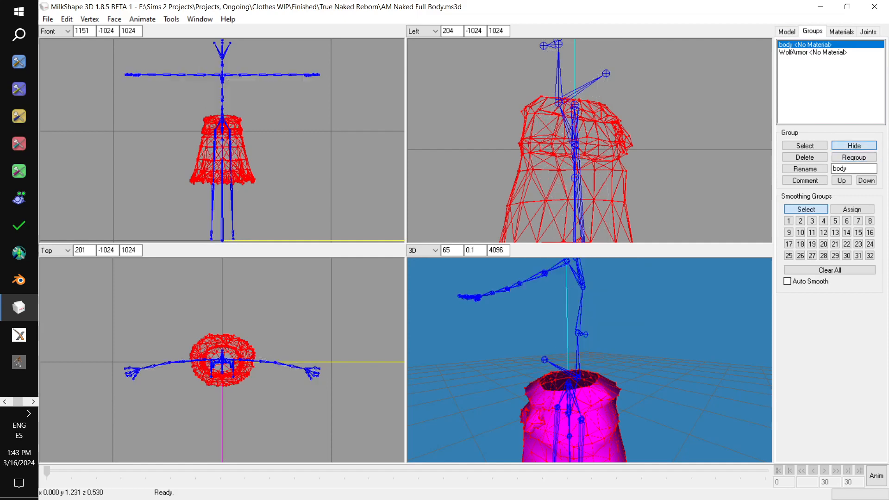
Step: Clear the selection and select the vertices along the skirt's upper waist rim in the side view
left_click(786, 31)
left_click(804, 56)
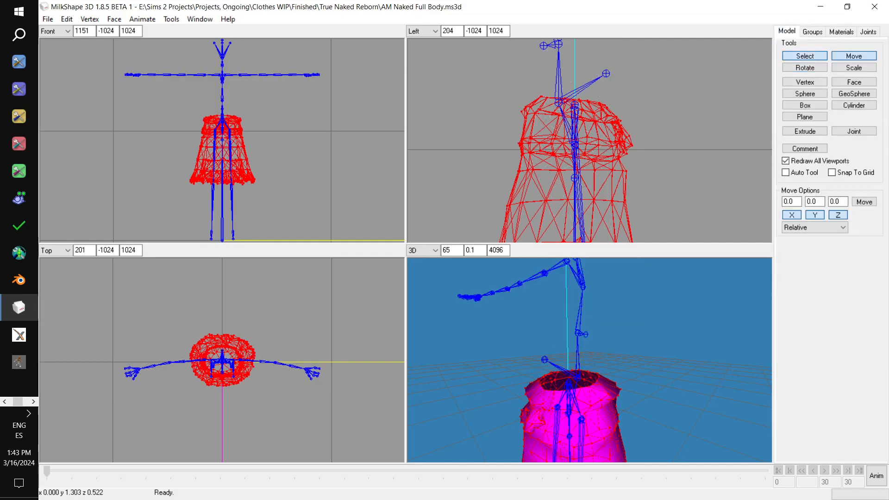
left_click(698, 92)
left_click_drag(537, 81, 502, 184)
left_click(625, 161)
scroll(621, 171, "up", 4)
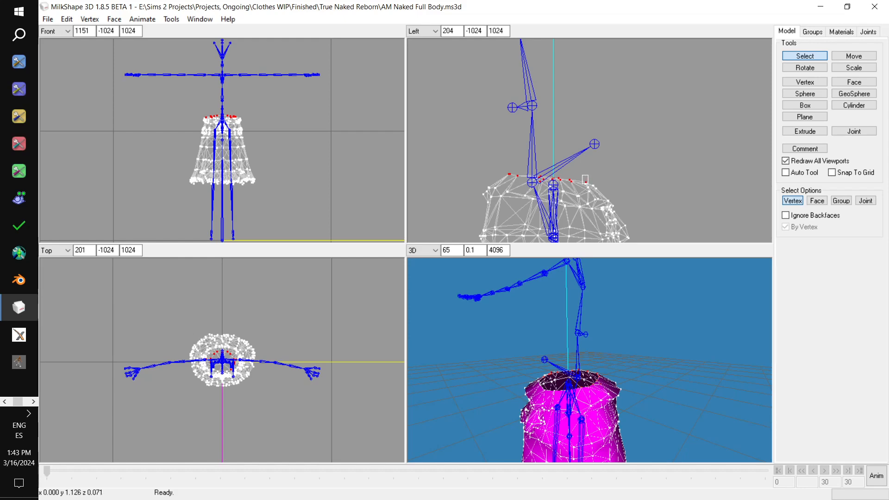
Step: Add the remaining lower-lying front vertices of the waist rim to the selection
left_click_drag(553, 359, 634, 377)
scroll(616, 375, "up", 3)
left_click_drag(588, 393, 615, 340, "ctrl")
scroll(588, 140, "up", 2)
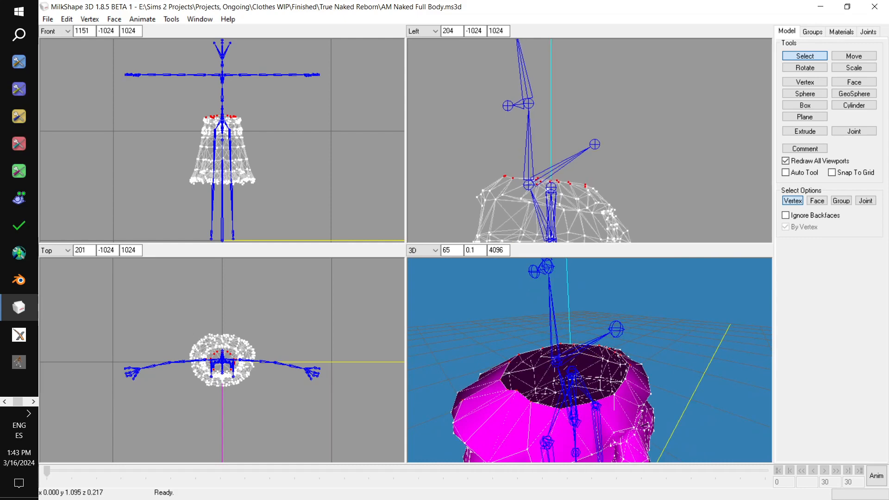
left_click_drag(602, 196, 603, 196)
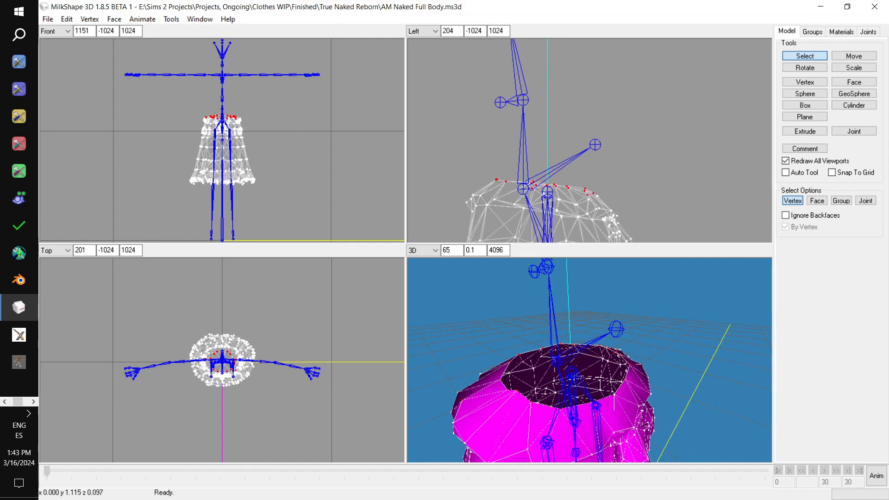
left_click_drag(572, 364, 612, 344)
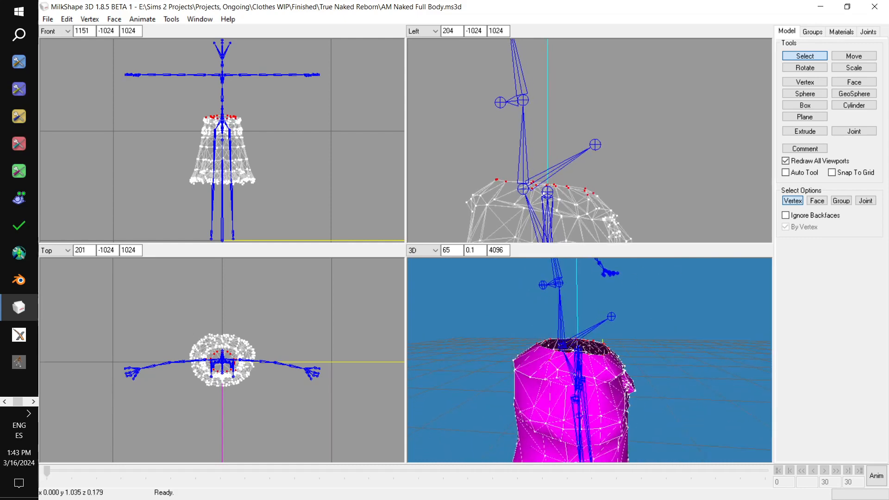
left_click_drag(582, 176, 602, 200)
mouse_move(611, 342)
left_mouse_down()
mouse_move(558, 355)
mouse_move(593, 341)
left_mouse_up()
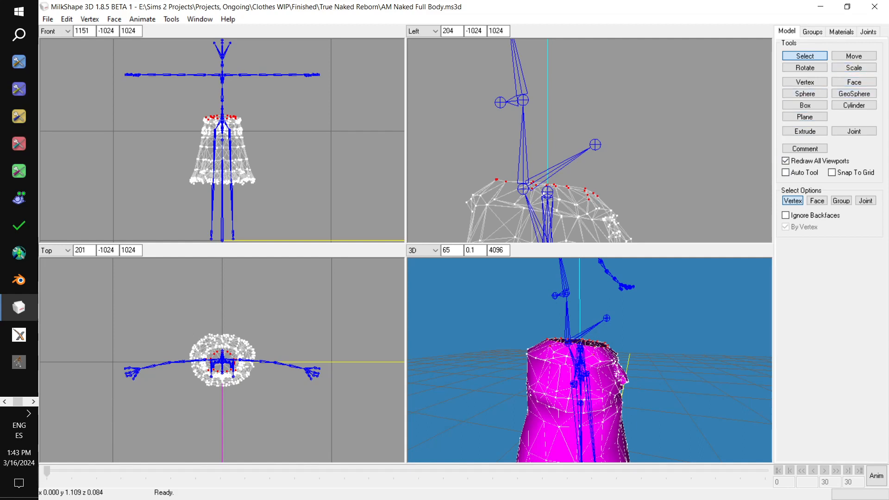
left_click_drag(587, 196, 591, 205)
right_click_drag(591, 199, 595, 203, "shift")
Step: Unhide the body group and move the selected waist rim vertices slightly forward
left_click(813, 32)
left_click(854, 146)
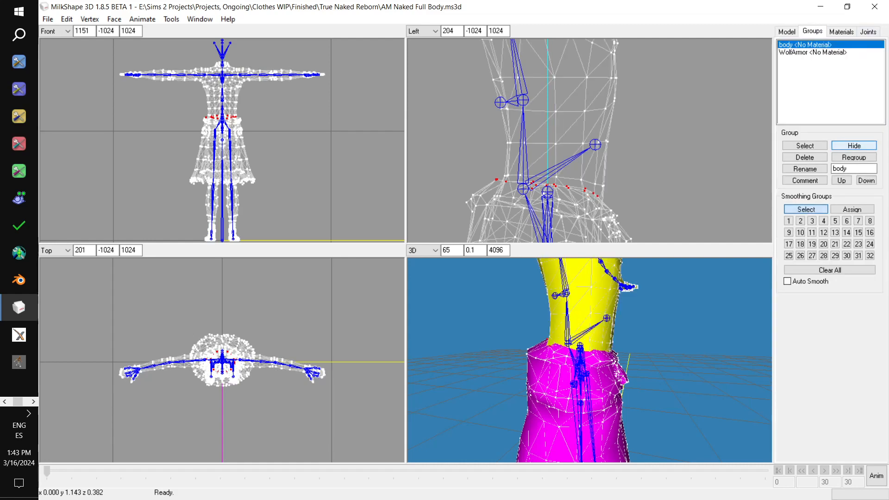
left_click_drag(625, 319, 612, 332)
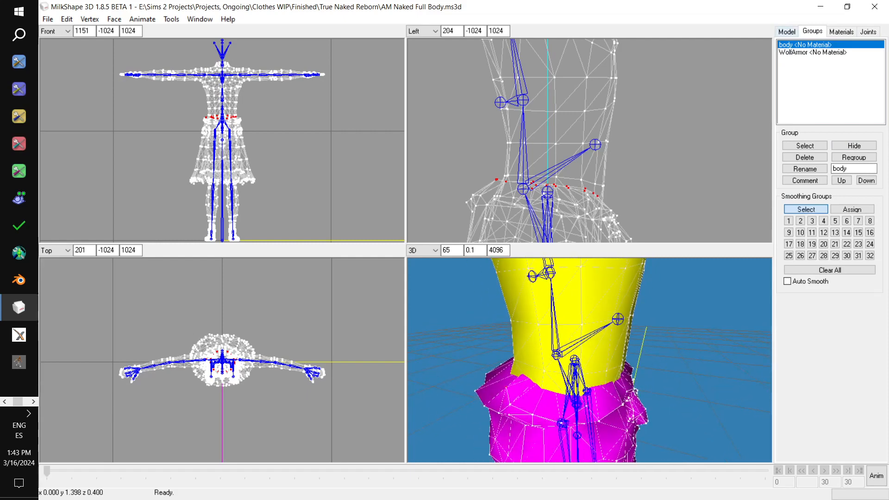
left_click(787, 32)
left_click(854, 56)
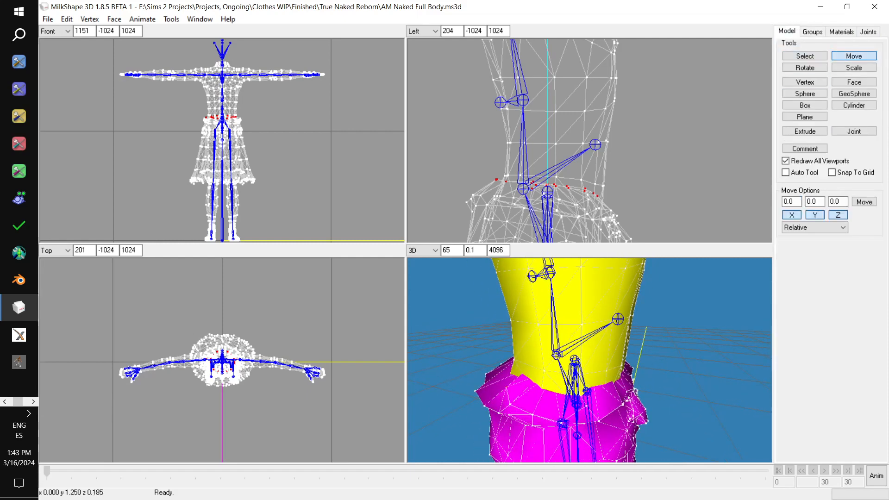
left_click_drag(551, 187, 556, 186)
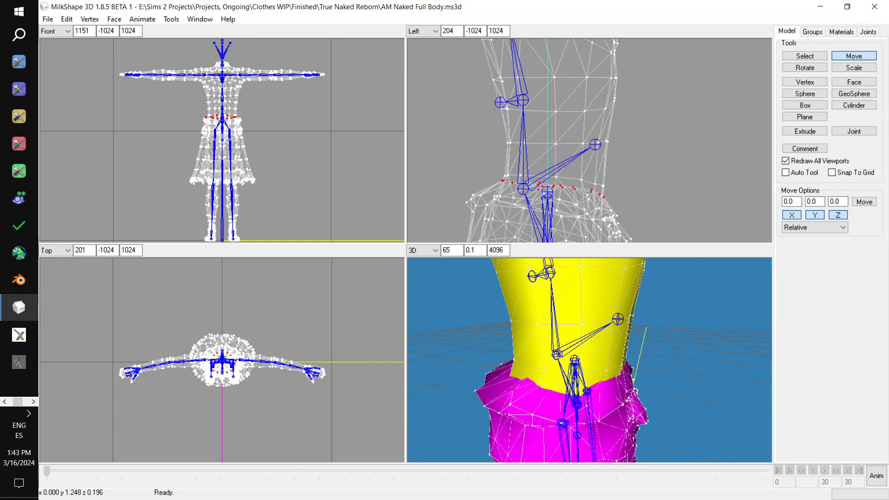
Step: Scale the waist rim vertices about the origin by 0.95 on Z with the X axis turned off, applying it twice
left_click(853, 67)
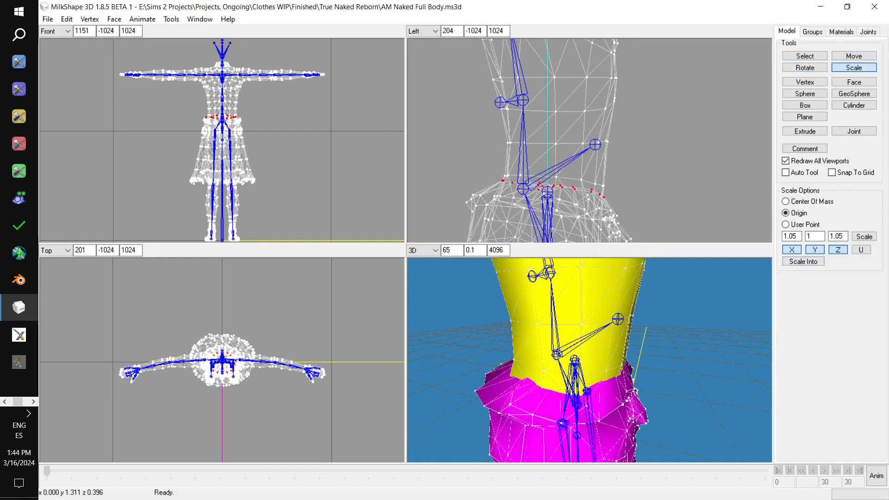
left_click(792, 249)
left_click(838, 236)
double_click(836, 236)
type("0.95")
left_click(863, 237)
left_click(863, 236)
Step: Examine the skirt's fit on the body from the waist down to the hem and legs
scroll(589, 361, "down", 4)
left_click_drag(589, 361, 555, 357)
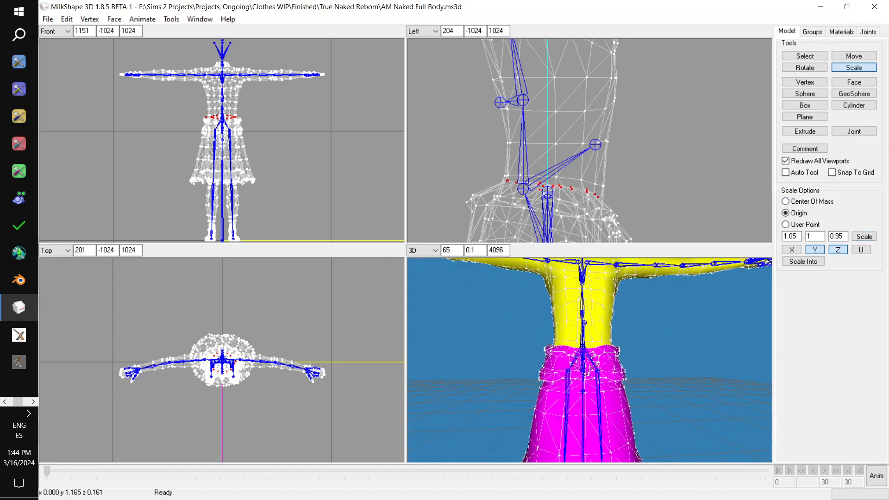
left_click_drag(667, 199, 666, 51, "ctrl")
left_click_drag(665, 227, 697, 51, "ctrl")
scroll(672, 324, "down", 3)
left_click_drag(672, 324, 620, 338)
left_click_drag(565, 361, 551, 266, "ctrl")
left_click_drag(564, 324, 590, 347)
scroll(590, 347, "up", 1)
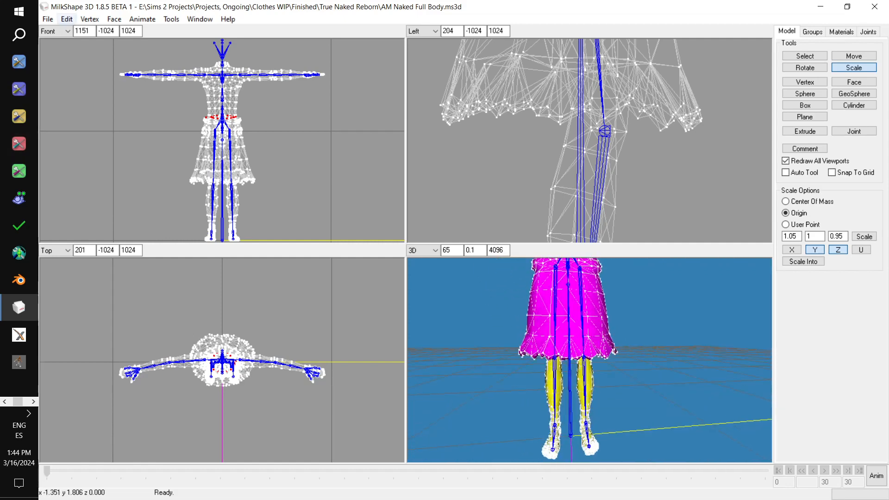
Step: Save the project under a new name as Wolf pants.ms3d in the Forging Your Destiny folder
left_click(47, 19)
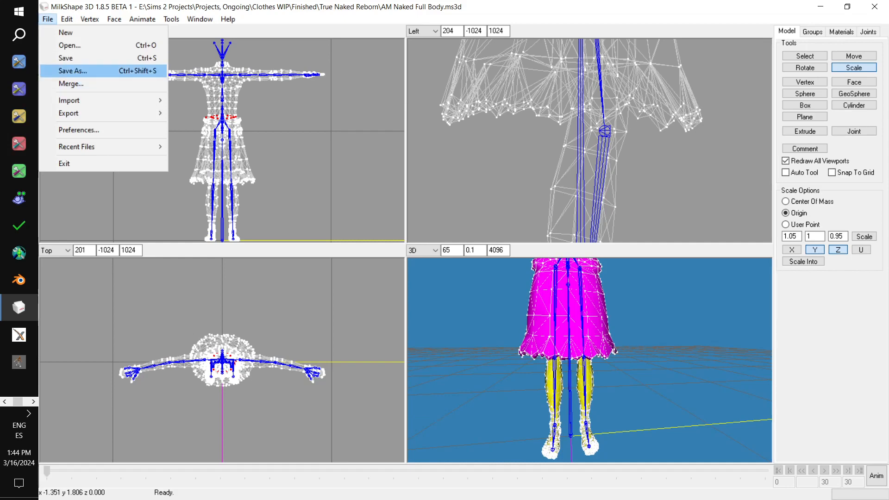
left_click(73, 71)
scroll(194, 164, "down", 3)
scroll(195, 164, "up", 3)
scroll(92, 167, "up", 4)
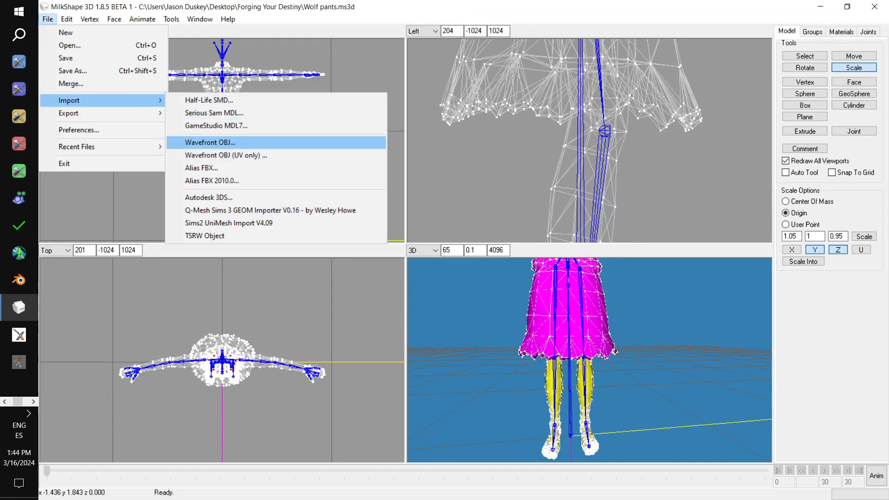
Step: Import the wolf boots mesh as a Wavefront OBJ and check how it sits against the body's lower legs and feet
left_click(209, 142)
double_click(223, 154)
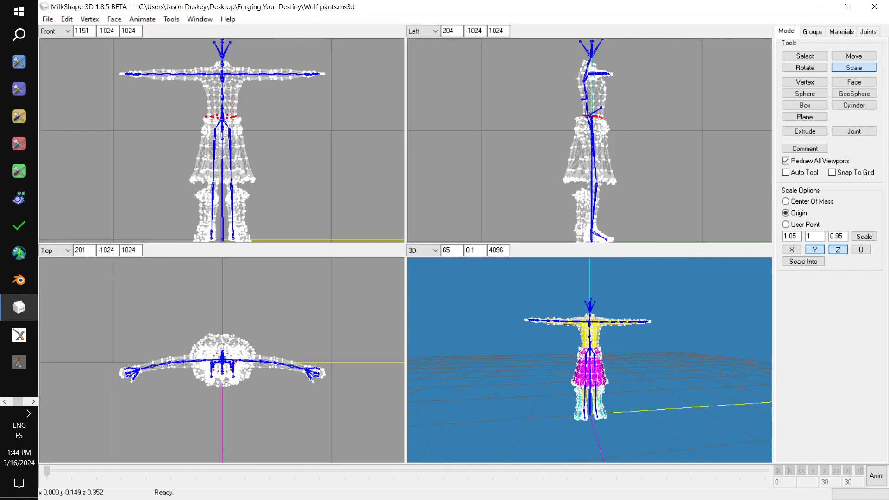
left_click_drag(317, 201, 327, 131, "ctrl")
scroll(327, 131, "up", 4)
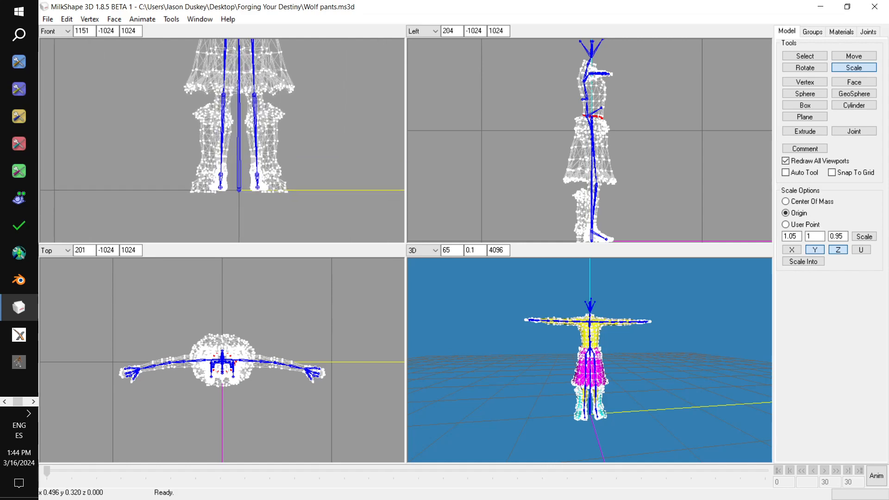
scroll(327, 131, "up", 2)
left_click_drag(592, 345, 598, 309, "ctrl")
scroll(577, 296, "up", 5)
scroll(577, 296, "up", 3)
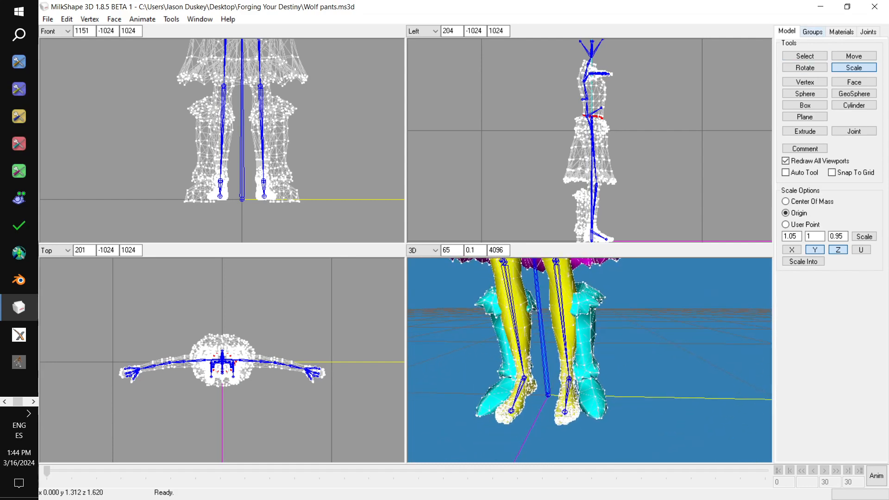
Step: Hide the body group so only the wolf skirt and boots remain displayed with the skeleton
left_click(813, 31)
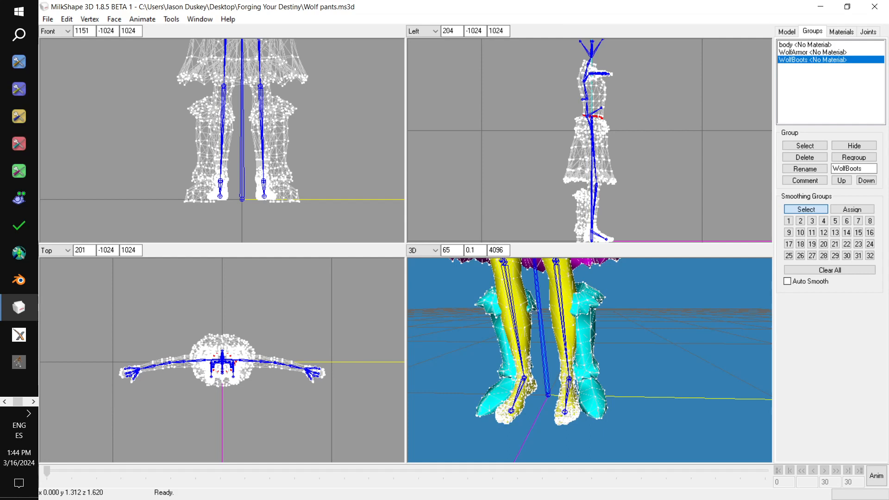
left_click(805, 45)
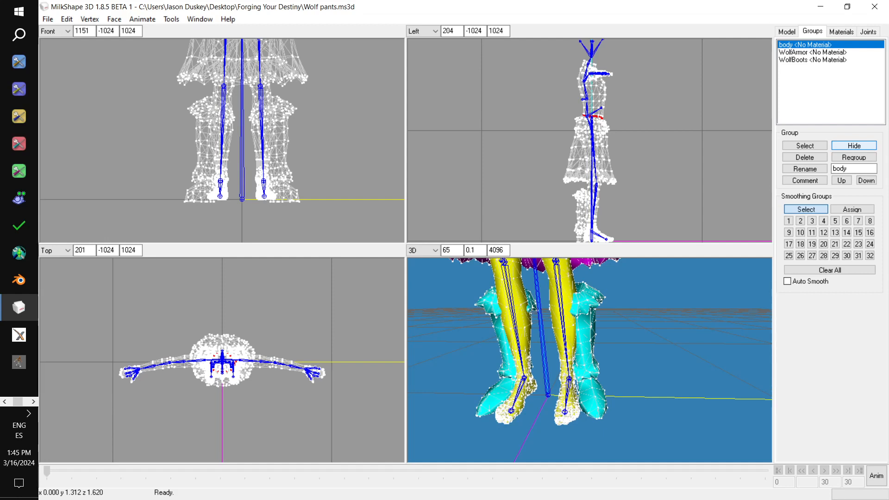
left_click(854, 146)
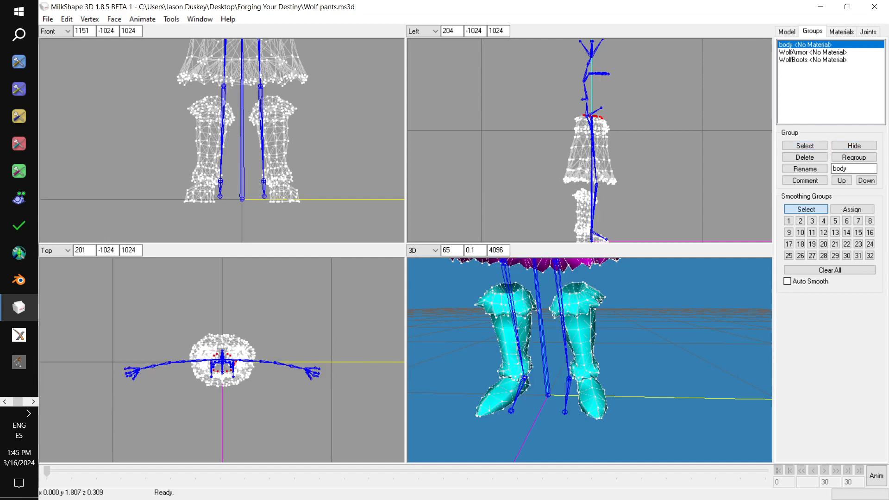
Step: Select all vertices of the boot on the model's left leg, leaving the other boot and the skirt unselected
left_click(787, 31)
left_click(804, 56)
left_click(320, 166)
left_click_drag(250, 91, 314, 219)
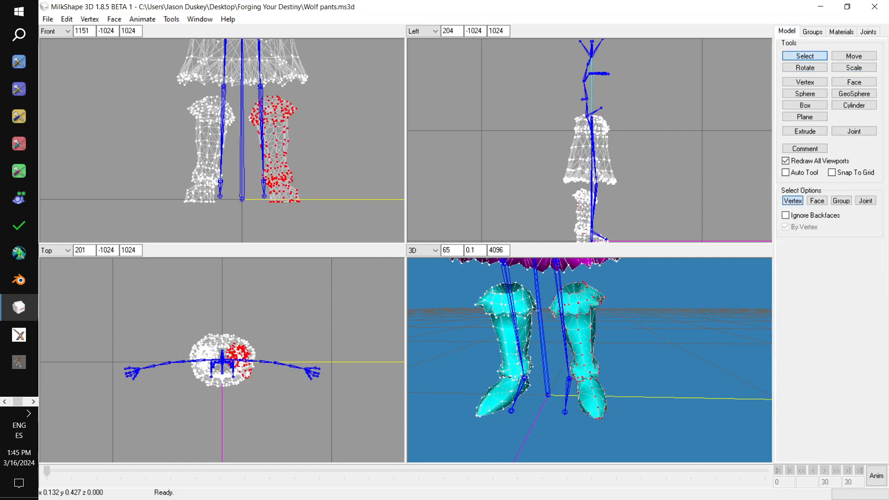
left_click_drag(244, 108, 316, 219)
scroll(241, 157, "up", 5)
scroll(349, 187, "up", 2)
middle_click_drag(356, 188, 339, 130)
left_click_drag(355, 147, 364, 224, "shift")
middle_click_drag(375, 167, 341, 209)
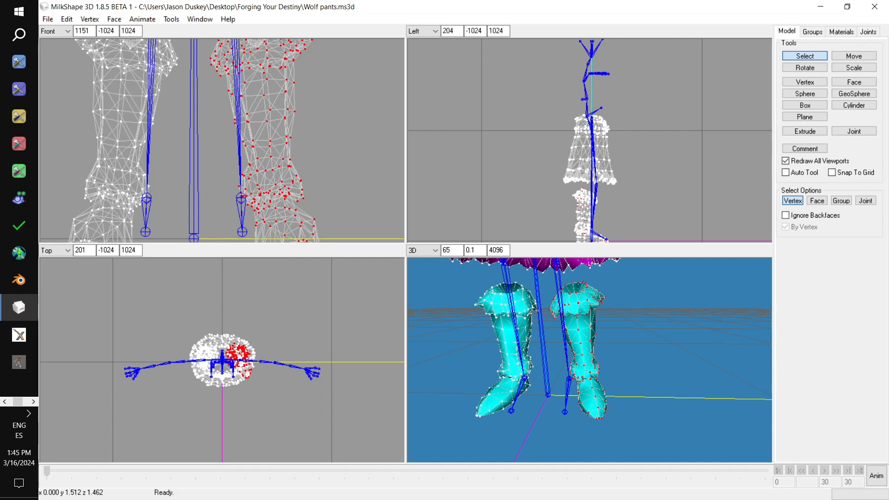
Step: Unhide the body group and compare the boots' position with the legs and feet from several angles
left_click(812, 31)
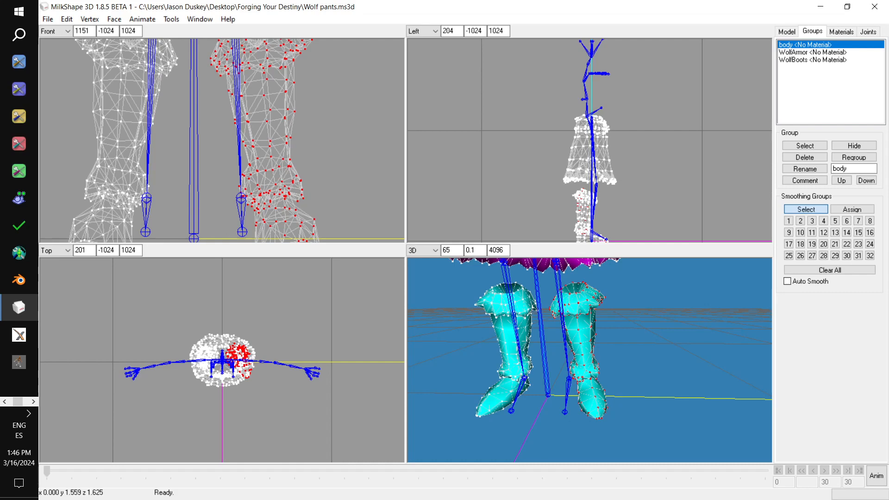
left_click(854, 145)
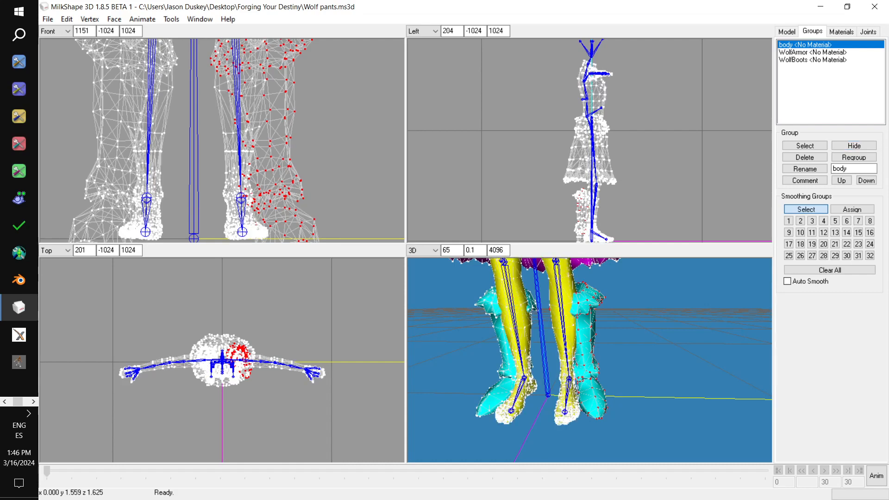
mouse_move(653, 333)
left_mouse_down()
mouse_move(592, 318)
mouse_move(625, 319)
mouse_move(648, 330)
mouse_move(641, 334)
left_mouse_up()
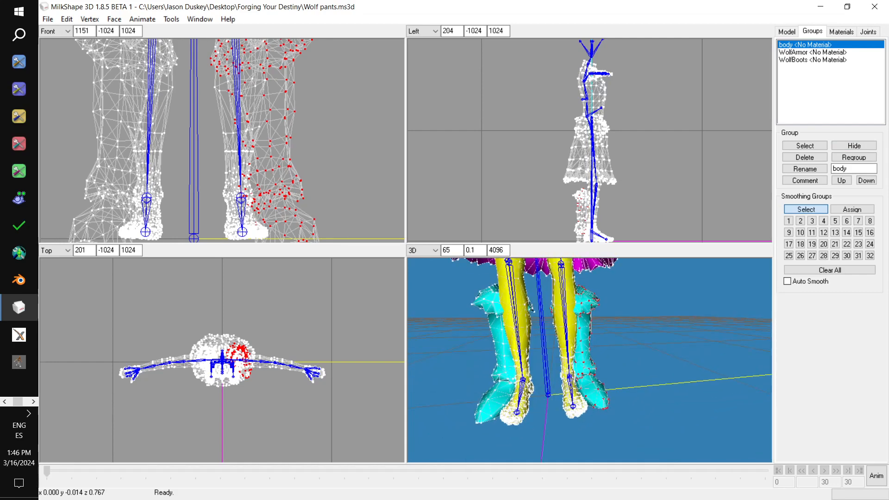
mouse_move(597, 343)
left_mouse_down()
mouse_move(625, 349)
mouse_move(676, 340)
mouse_move(607, 345)
left_mouse_up()
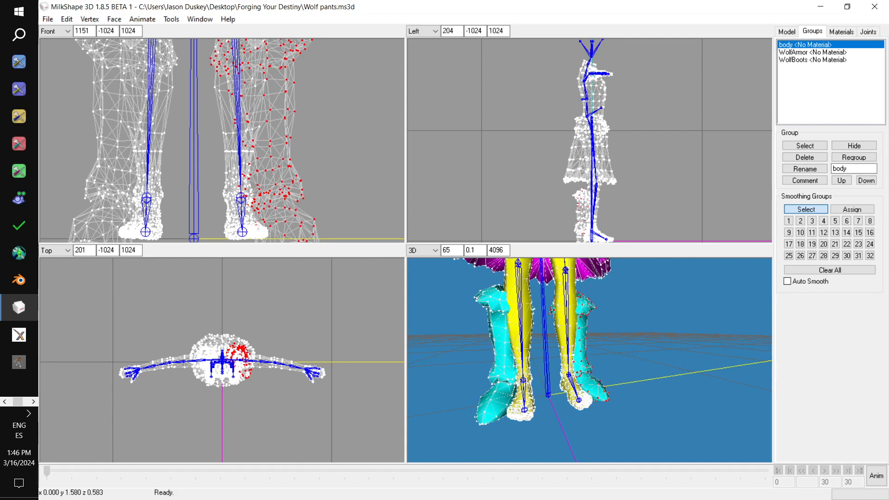
Step: Set the Rotate tool to pivot around the selection's center of mass
left_click(787, 32)
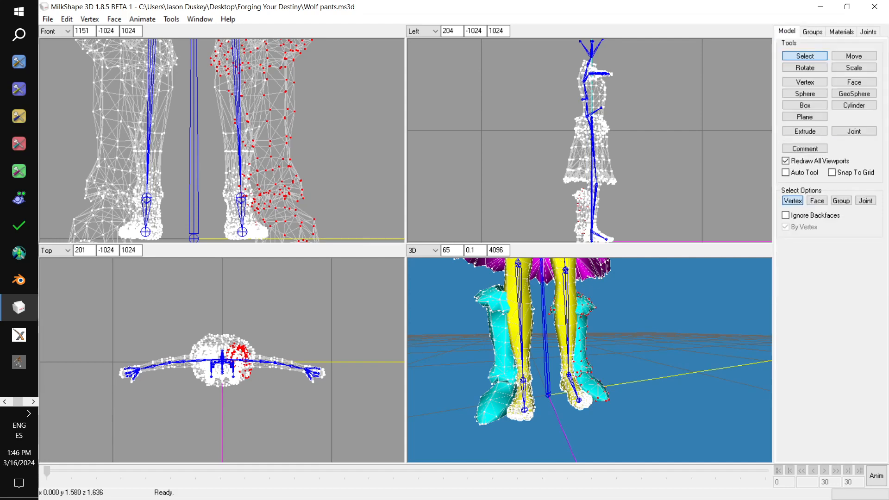
left_click(804, 67)
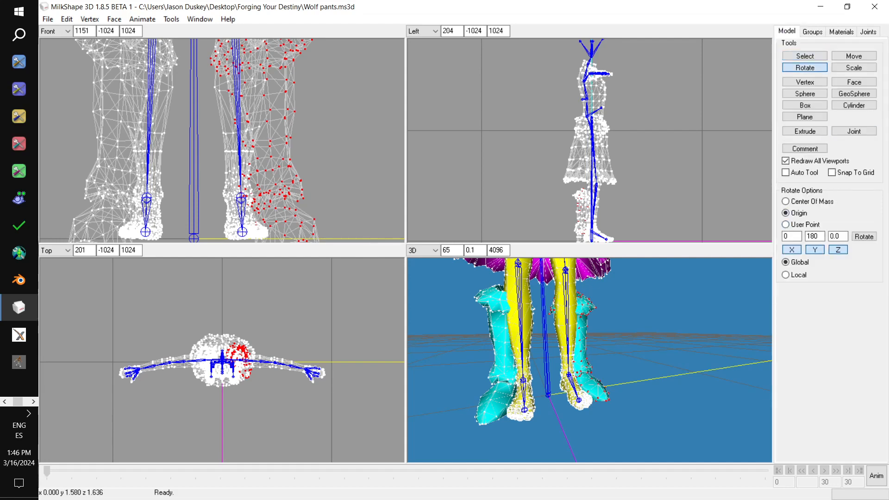
left_click(785, 201)
Step: Try to rotate the selected boot 10 degrees about the Y axis
left_click_drag(819, 237, 792, 236)
type("0")
type("1")
left_click(864, 236)
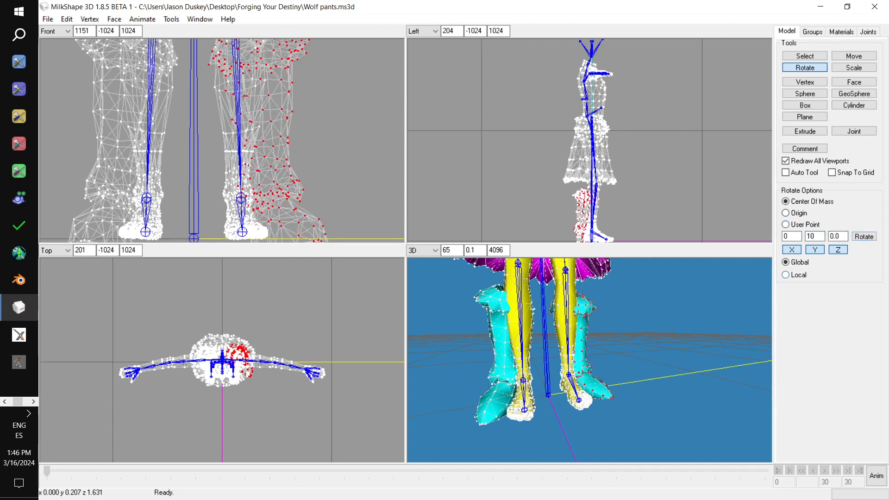
key("ctrl+z")
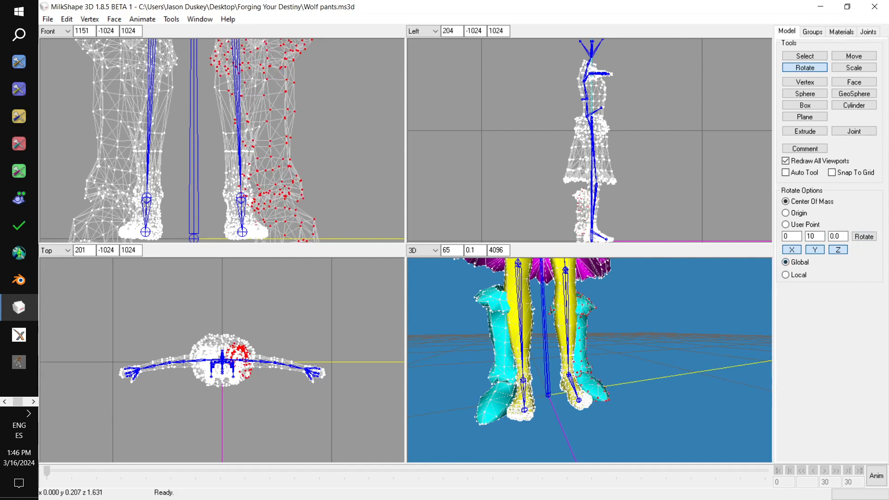
Step: Rotate the selected boot -10 degrees about the Y axis
double_click(810, 237)
type("0")
left_click_drag(602, 356, 604, 385)
left_click_drag(817, 236, 798, 237)
type("-")
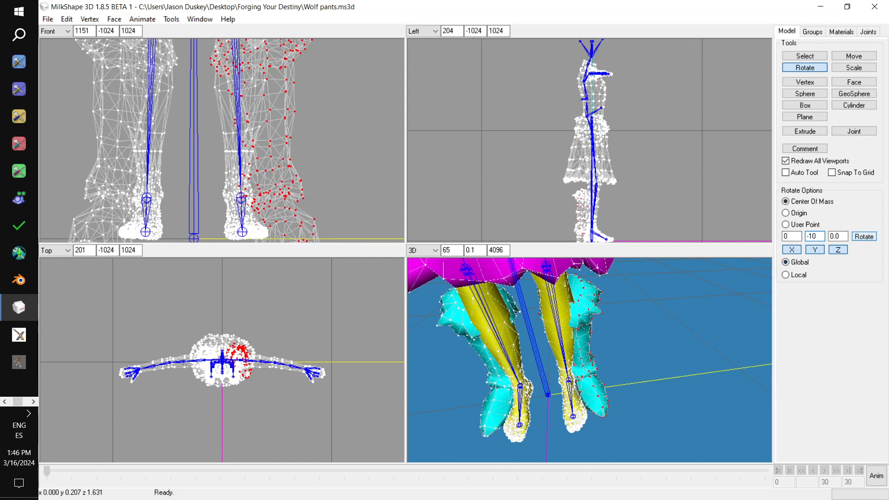
left_click(864, 237)
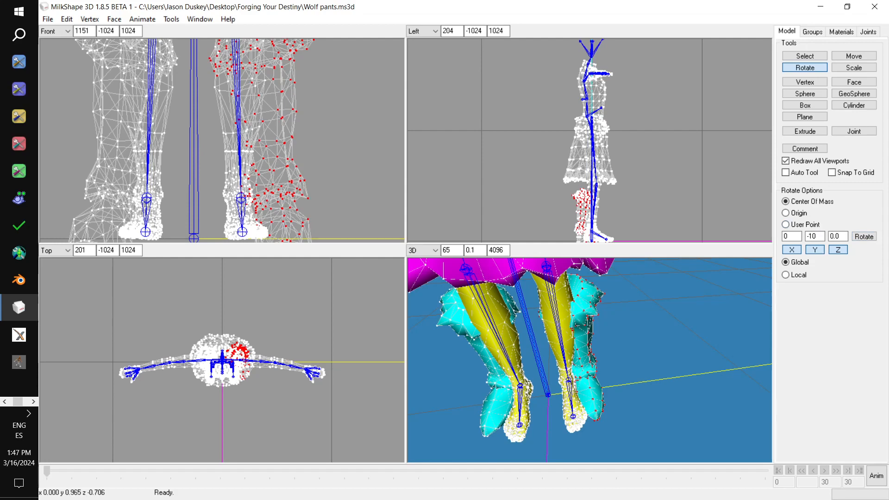
Step: Hide the body group and select all vertices of the left-hand boot in the front view
left_click(812, 32)
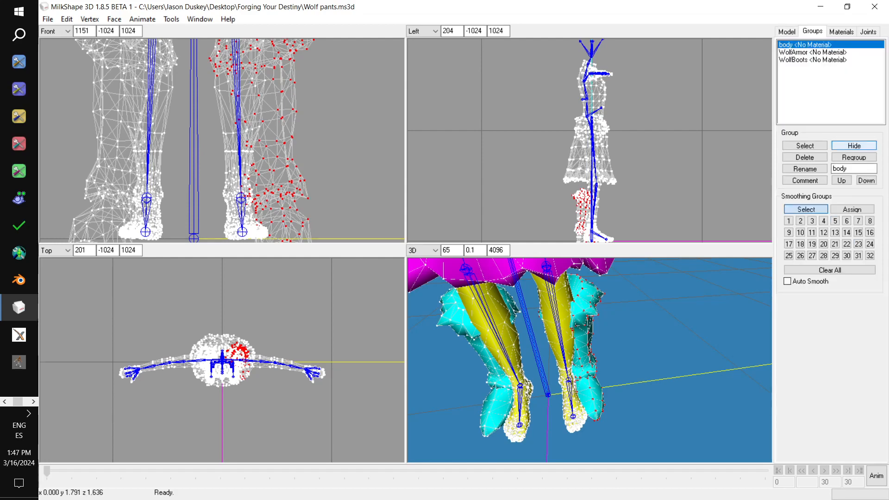
left_click(854, 146)
left_click_drag(245, 155, 332, 156, "ctrl")
scroll(332, 156, "down", 3)
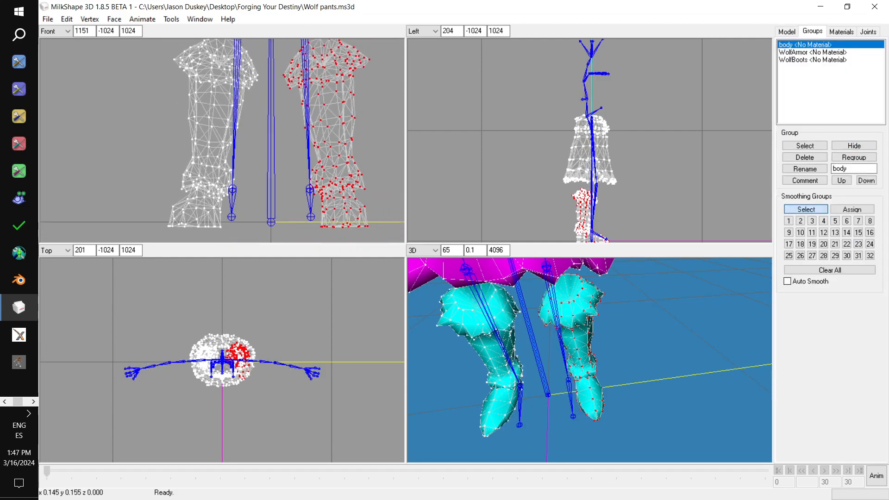
left_click(787, 32)
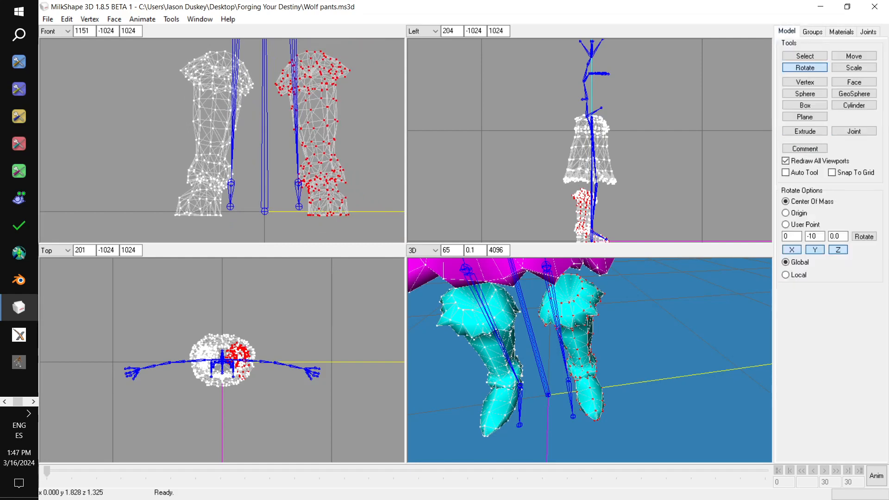
left_click(804, 56)
left_click(148, 179)
left_click_drag(149, 54, 257, 228)
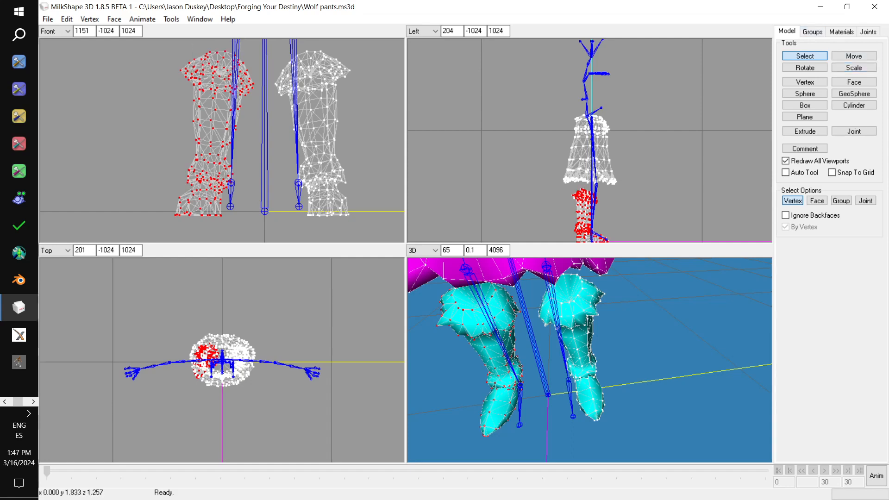
Step: Rotate the newly selected boot 10 degrees about the Y axis to mirror the other boot
left_click(804, 68)
left_click(810, 237)
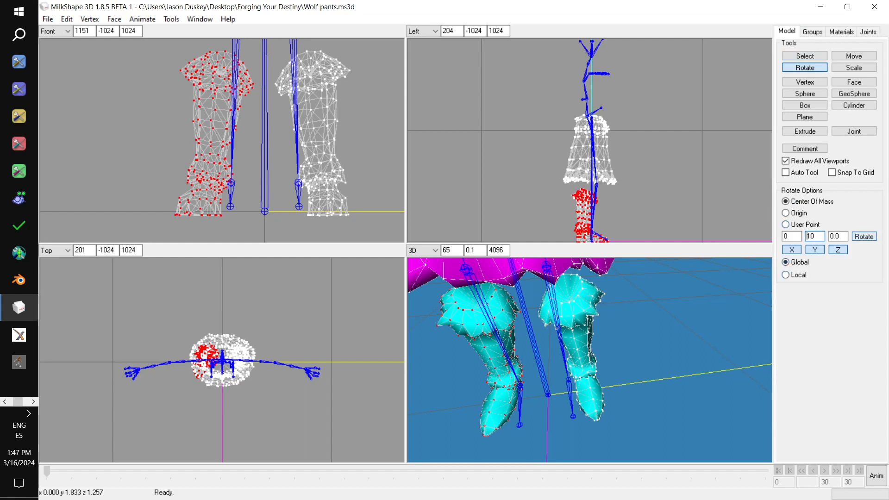
left_click(863, 236)
Step: Unhide the body group and reset the Y rotation angle to 0
left_click(812, 31)
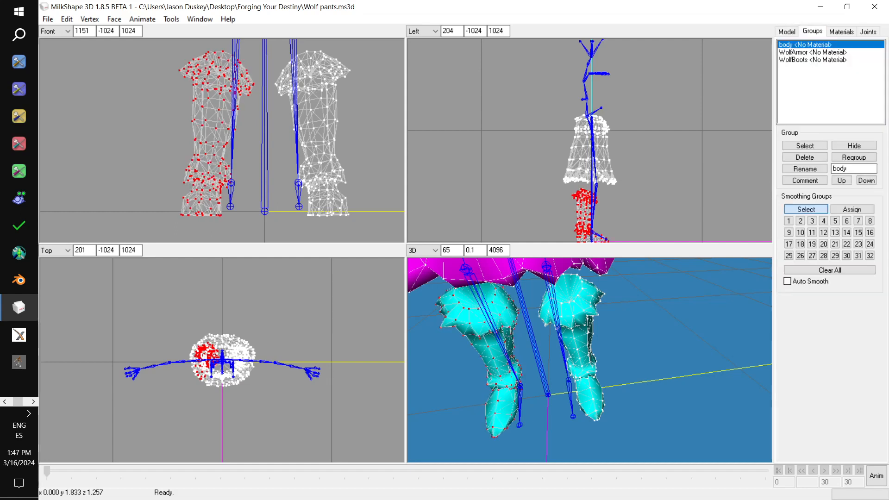
left_click(805, 146)
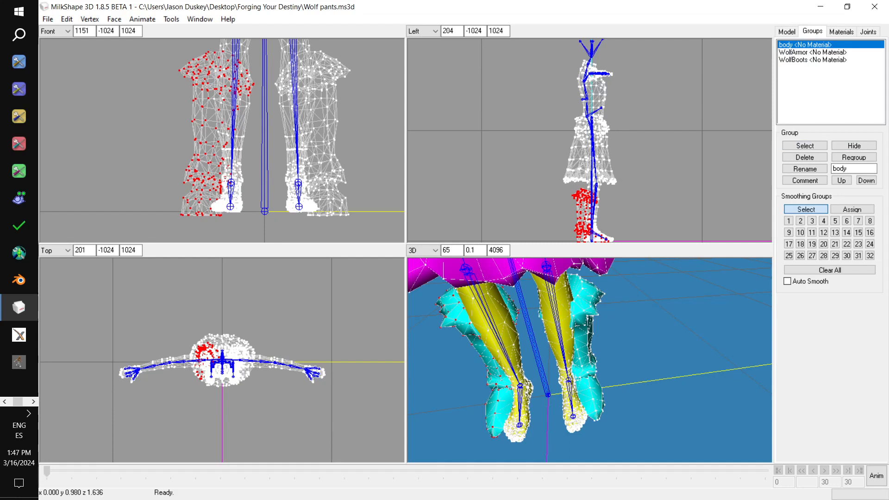
left_click(787, 31)
double_click(811, 236)
key("Tab")
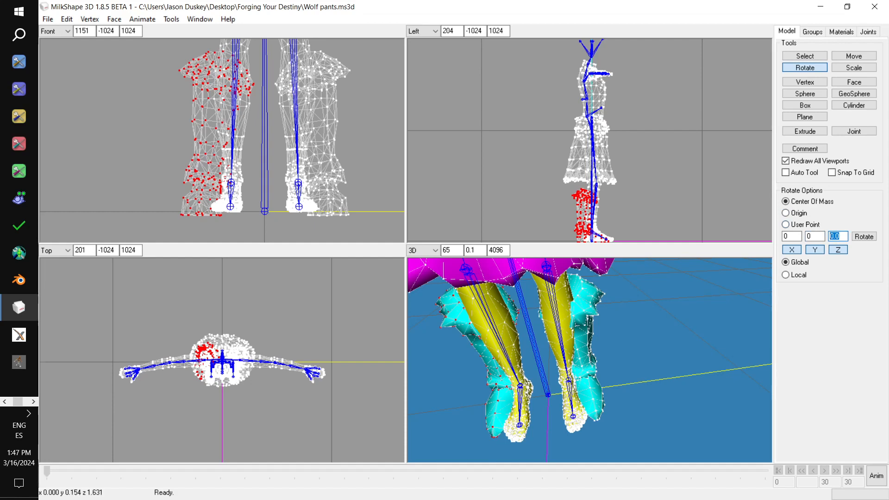
Step: Try to rotate the selected boot 10 degrees about the Z axis
type("10")
key("Return")
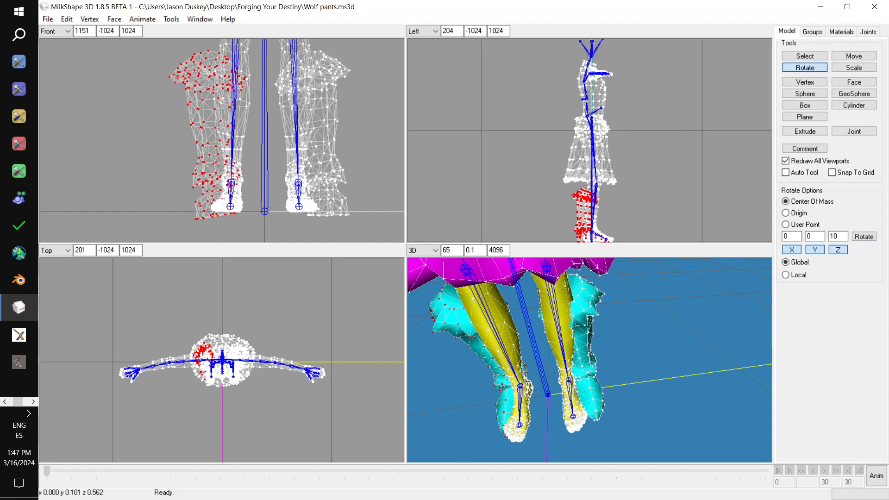
left_click_drag(592, 352, 625, 323)
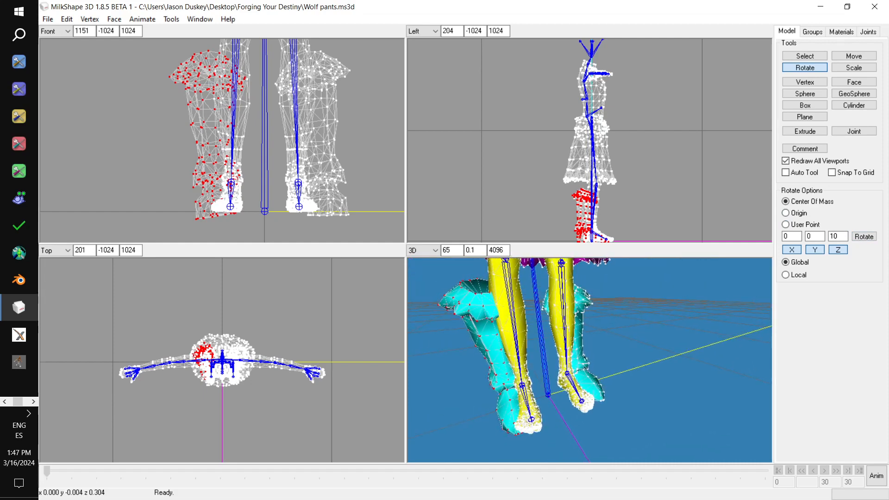
key("Return")
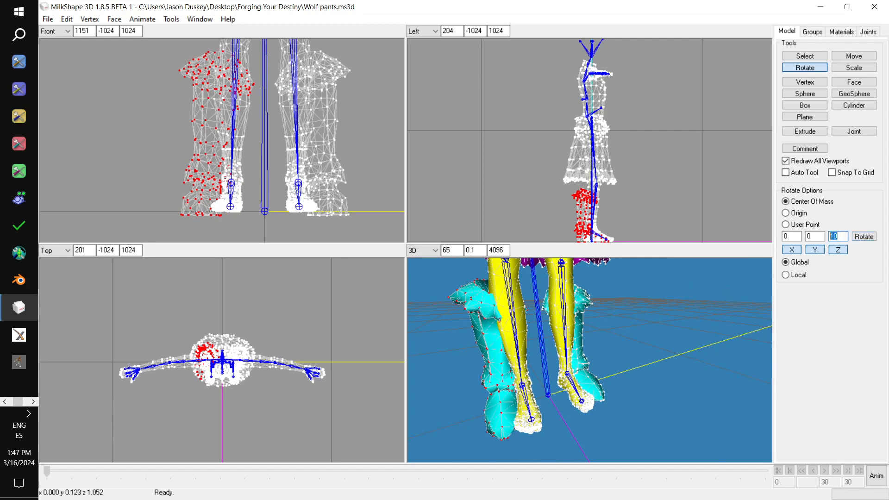
Step: Rotate the selected boot 8 degrees about the Z axis
type("8")
key("Return")
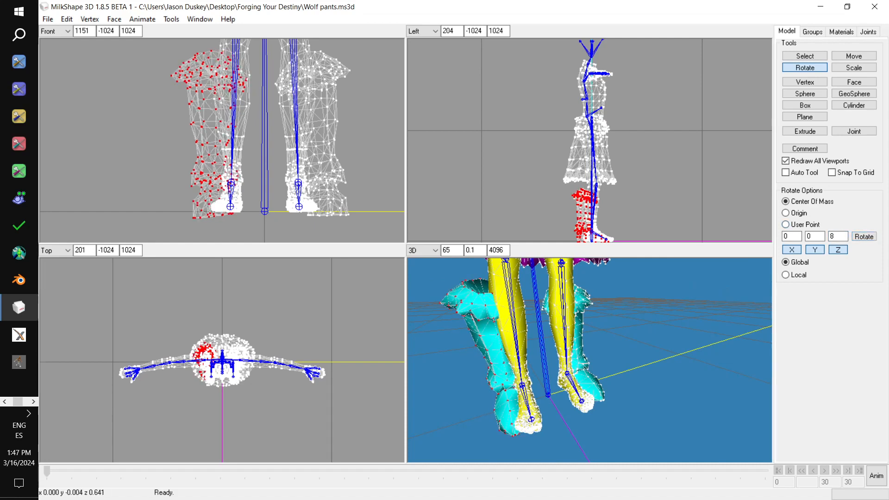
mouse_move(556, 343)
left_mouse_down()
mouse_move(643, 331)
mouse_move(556, 338)
left_mouse_up()
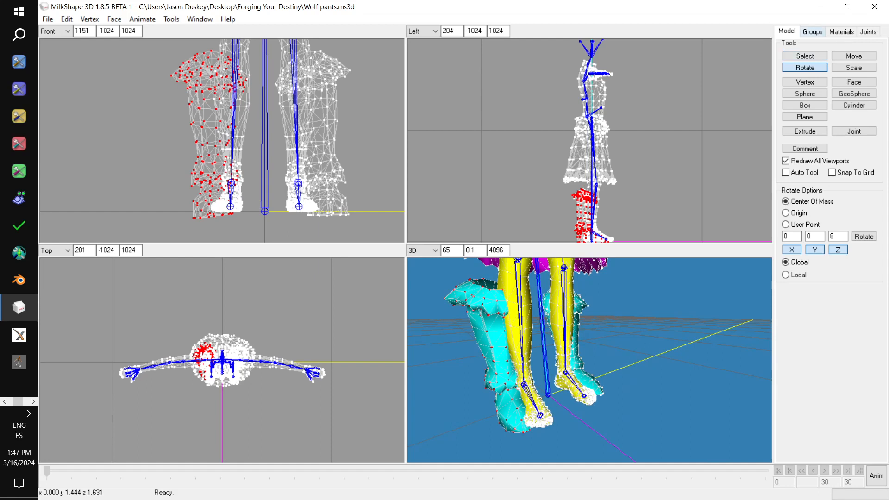
Step: Hide the body group and switch the vertex selection to the right-hand boot in the front view
left_click(812, 32)
left_click(853, 145)
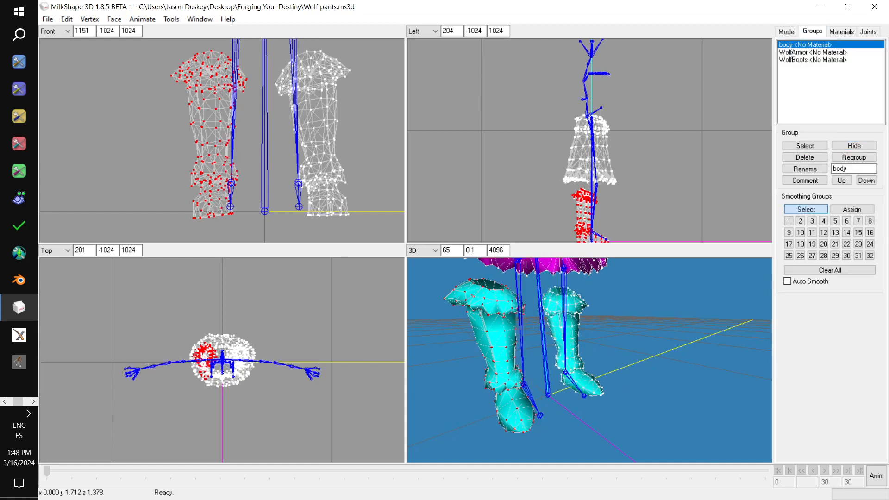
left_click(787, 32)
left_click(804, 56)
left_click(363, 121)
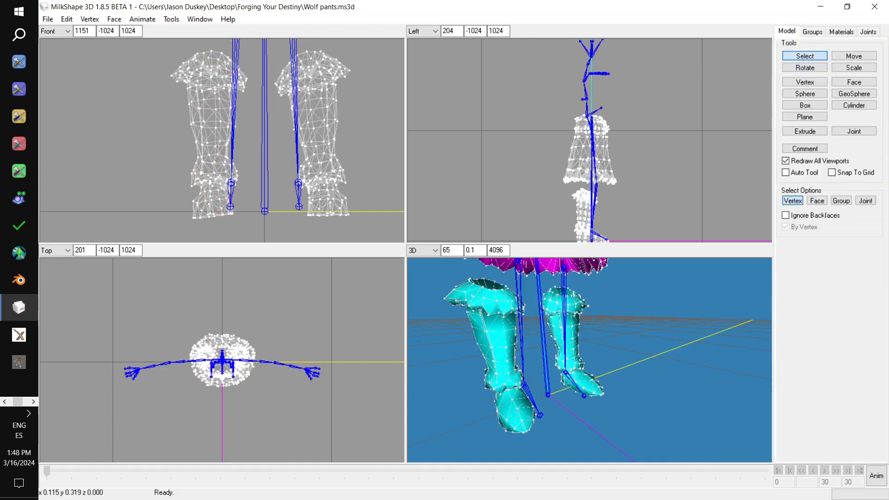
left_click_drag(268, 49, 364, 234)
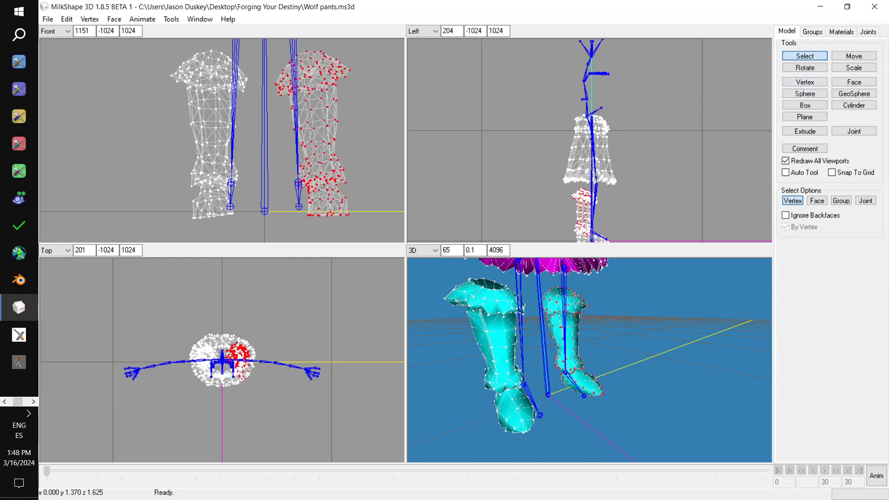
Step: Unhide the body group and rotate the selected boot -8 degrees about the Z axis
left_click(812, 31)
left_click(854, 146)
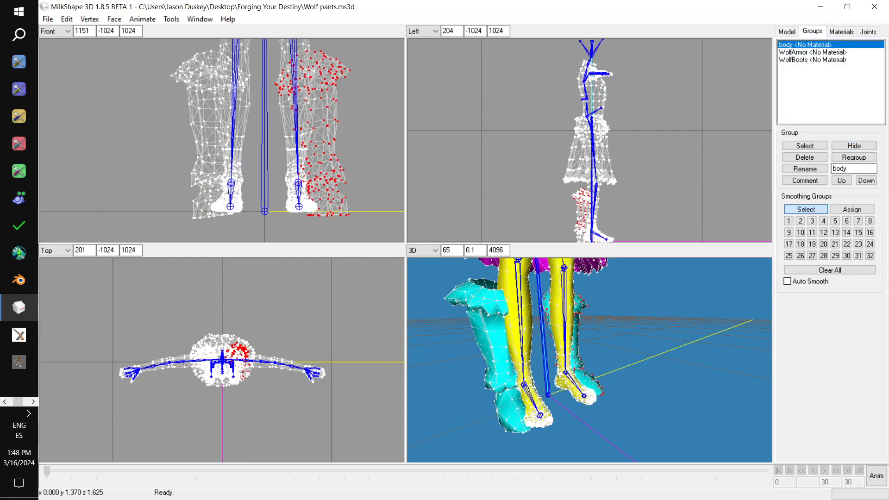
left_click(786, 32)
left_click(804, 67)
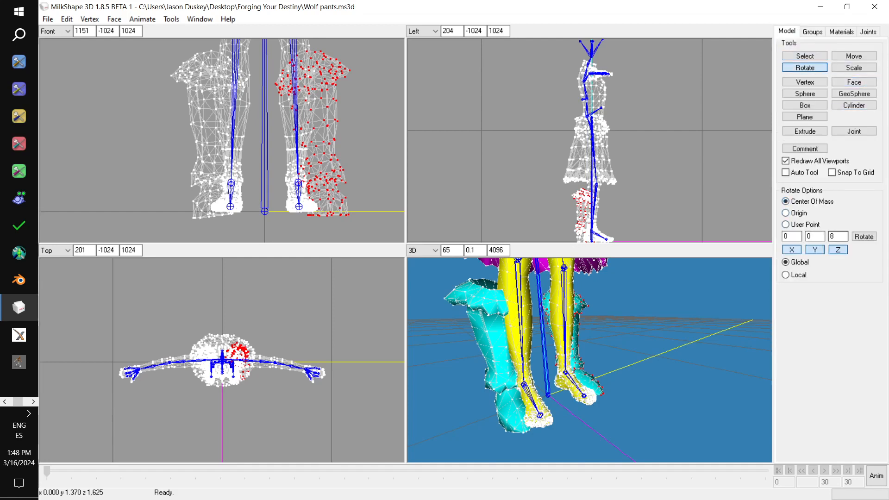
left_click(831, 236)
left_click(864, 236)
Step: Select the whole WolfBoots group and move both boots about 0.04 units forward and slightly up in the side view to align them with the feet
left_click_drag(623, 333, 702, 320)
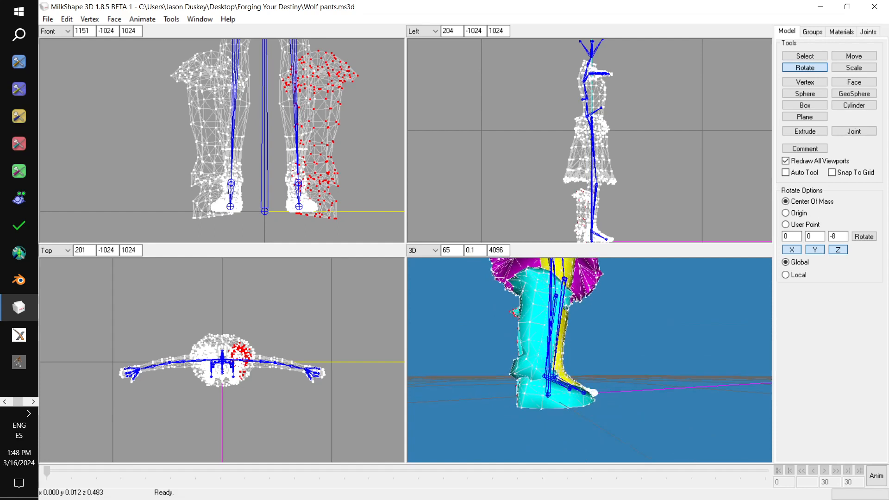
middle_click_drag(669, 211, 657, 142)
scroll(659, 149, "up", 3)
scroll(659, 149, "up", 2)
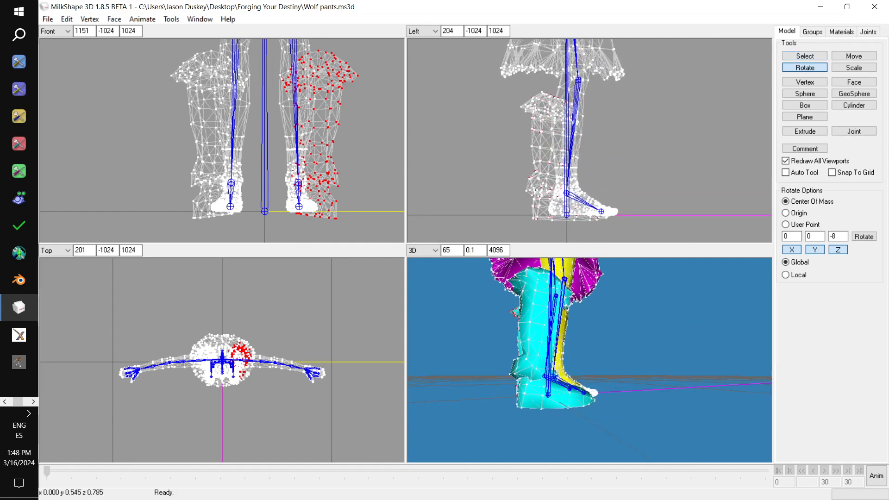
left_click(812, 32)
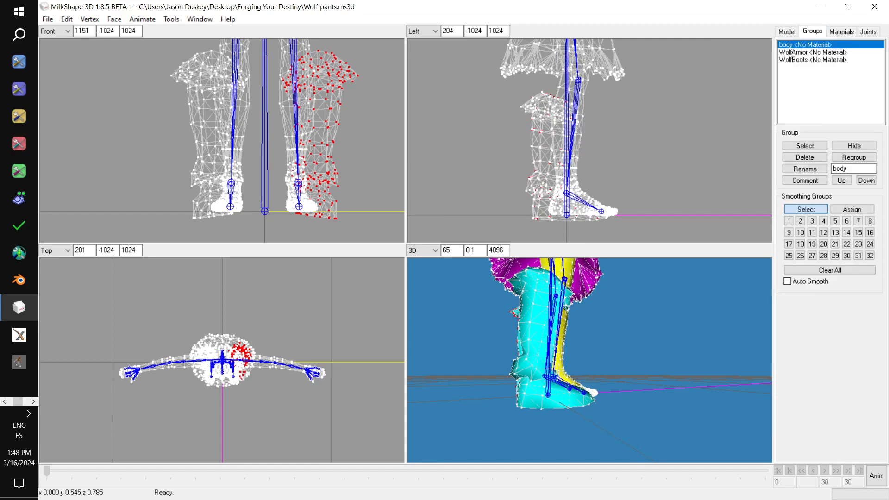
left_click(812, 60)
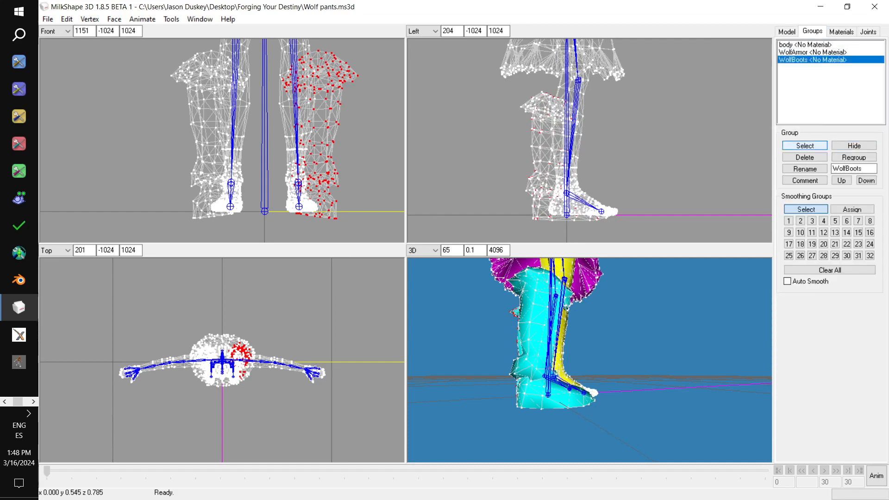
left_click(804, 146)
left_click(786, 32)
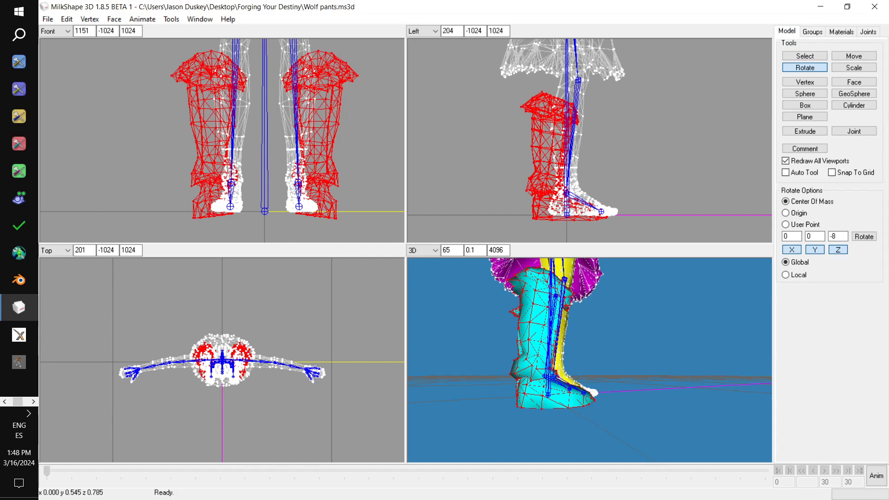
left_click(854, 56)
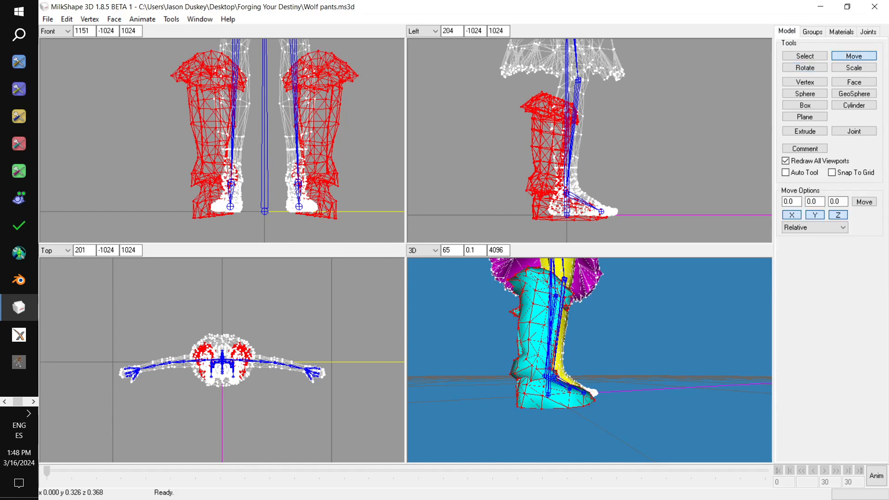
left_click_drag(658, 130, 673, 130)
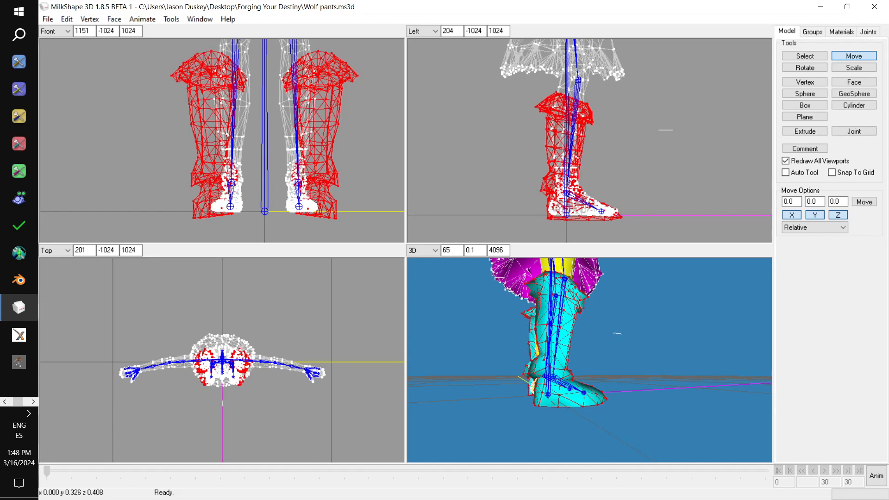
left_click_drag(665, 131, 666, 130)
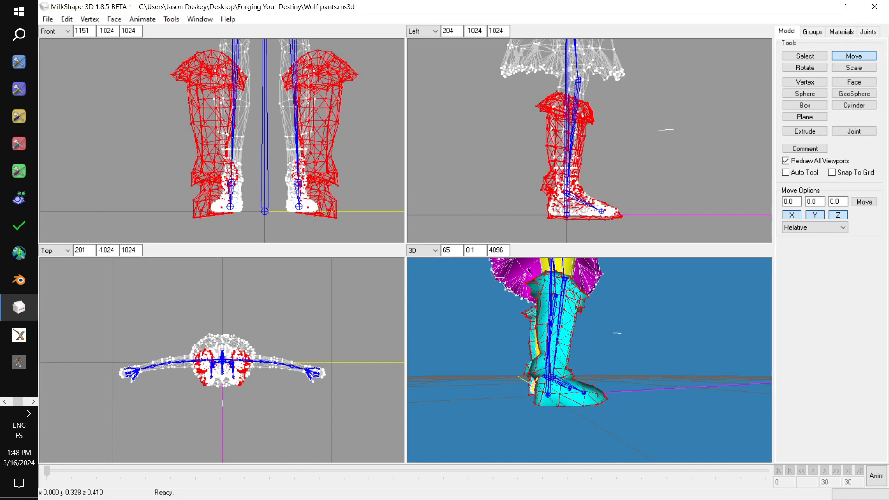
Step: Hide the body group so only the armor and boots remain alongside the skeleton
left_click_drag(556, 352, 649, 352)
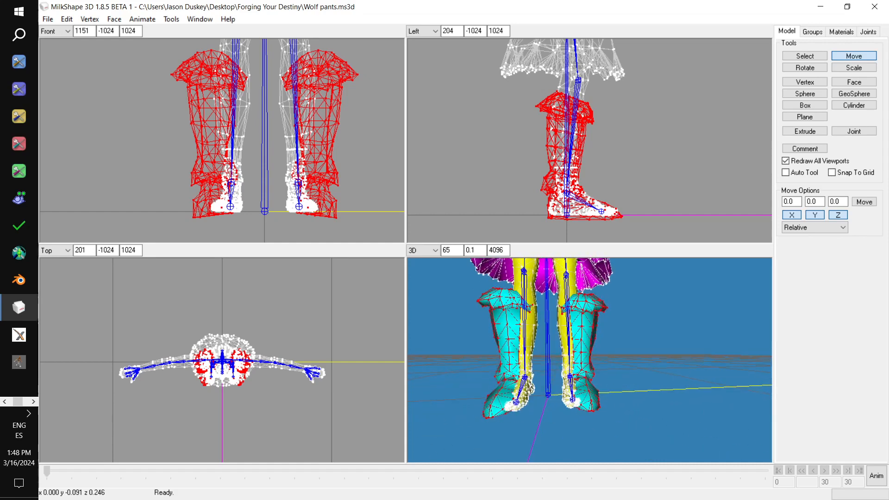
left_click(812, 32)
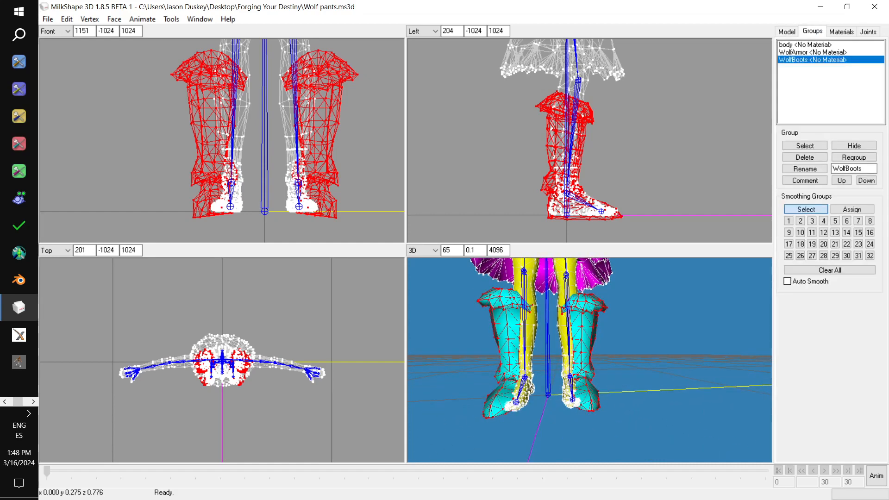
left_click(805, 45)
left_click(854, 145)
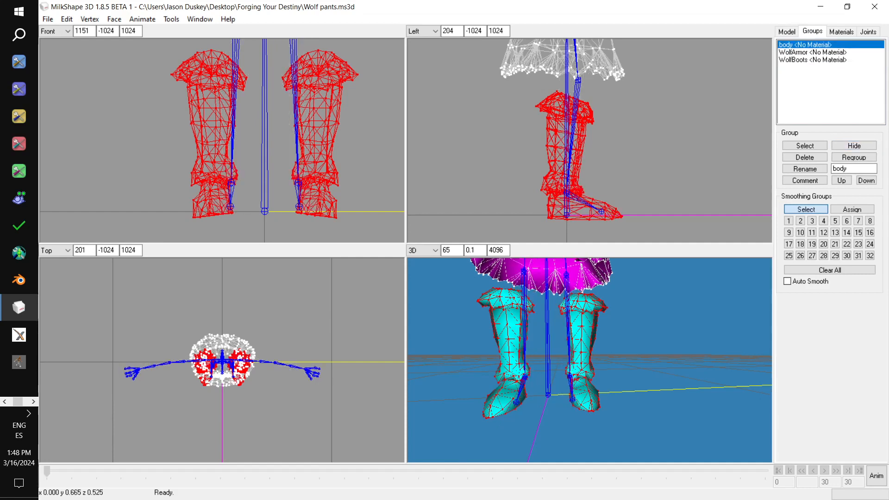
Step: Select the vertices of the left-hand boot in the front view and, with the body group shown again, move the boot 0.05 units along X
left_click(786, 31)
left_click(804, 56)
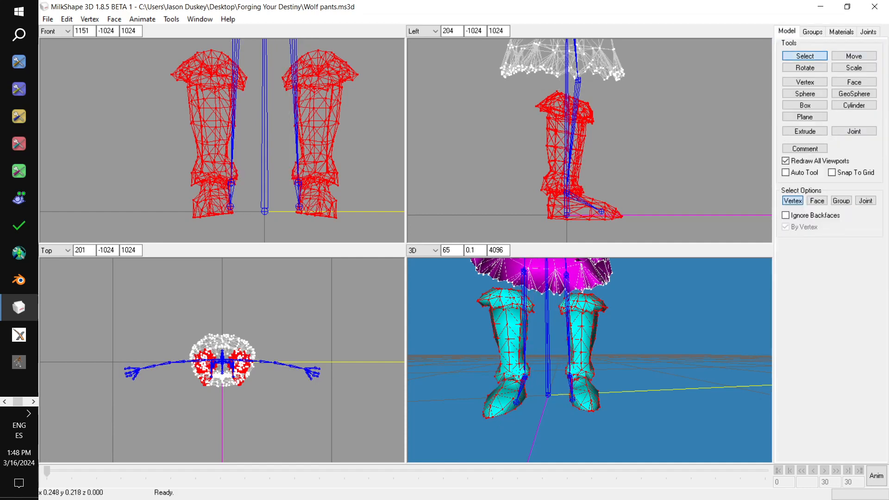
left_click(253, 159)
left_click_drag(164, 46, 260, 237)
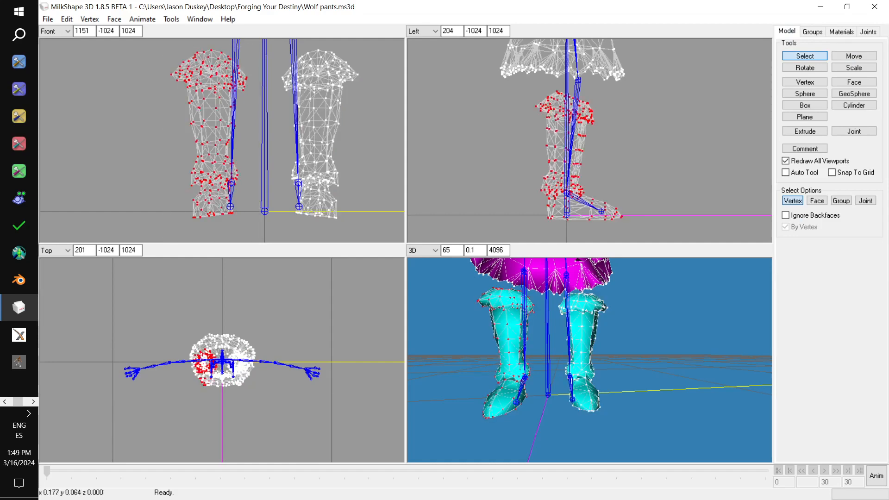
left_click(812, 31)
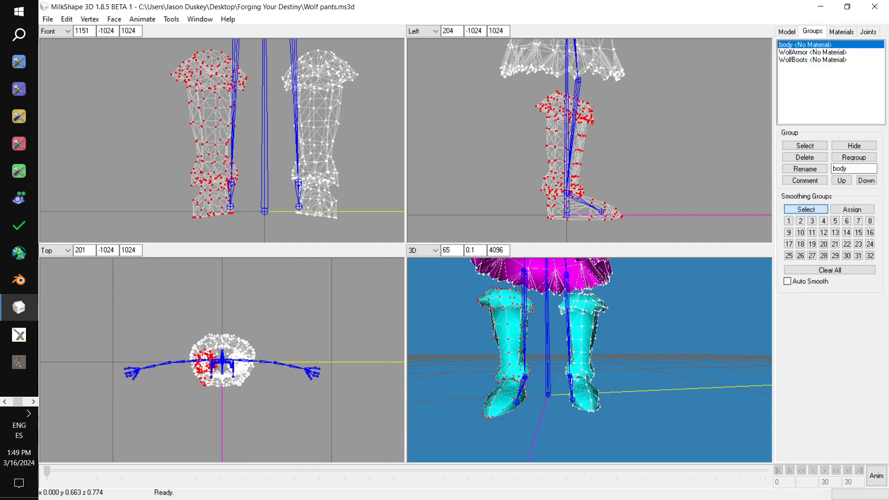
left_click(853, 145)
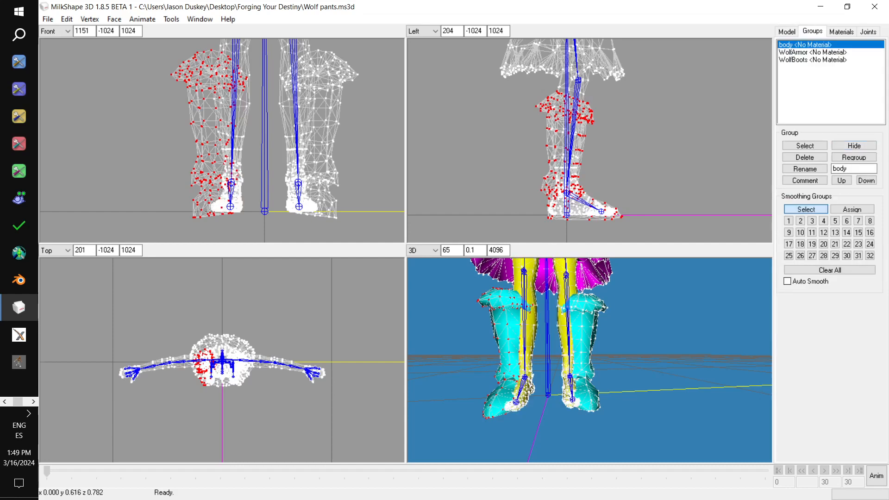
left_click(786, 31)
left_click(854, 55)
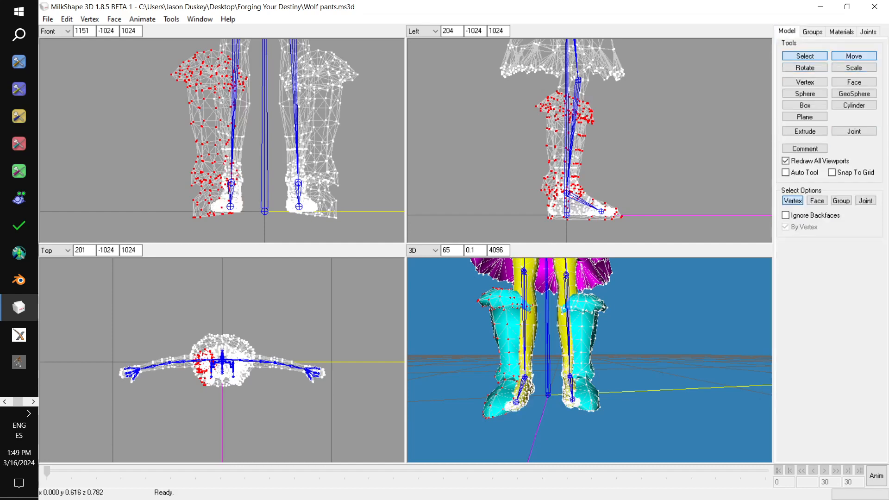
left_click_drag(796, 202, 641, 163)
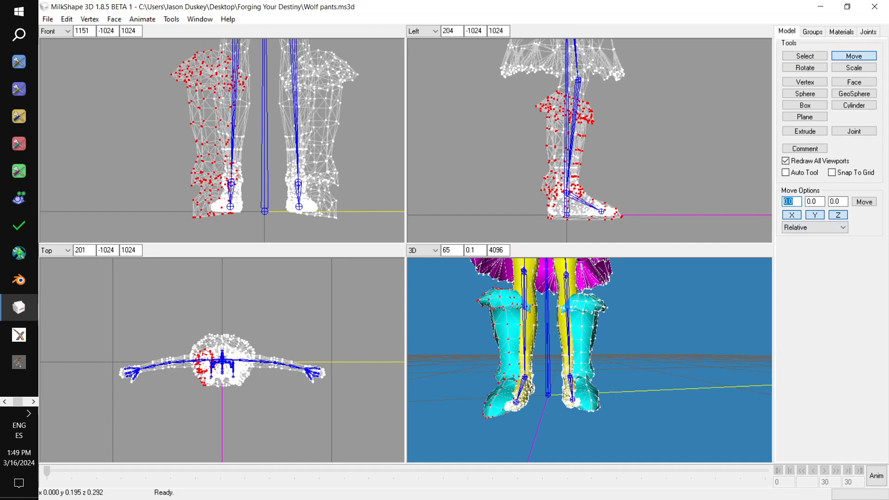
type("05")
left_click(863, 202)
left_click(794, 202)
key("Delete")
key("Return")
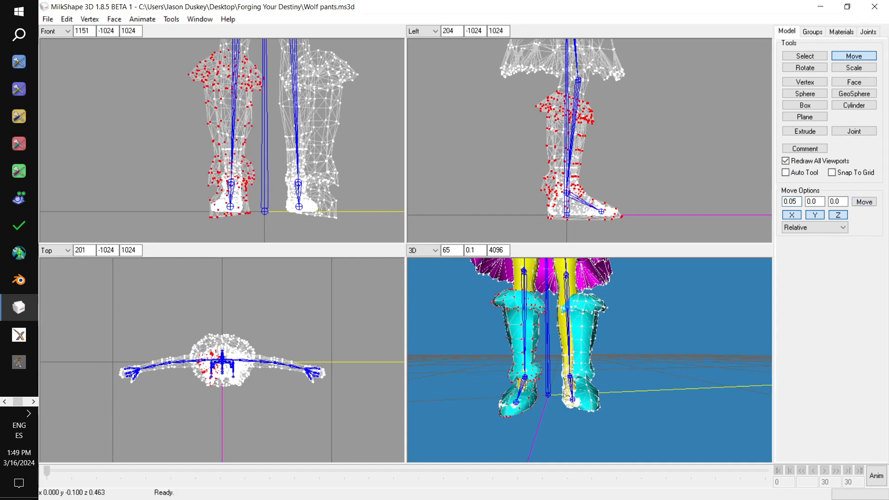
left_click_drag(547, 345, 582, 355)
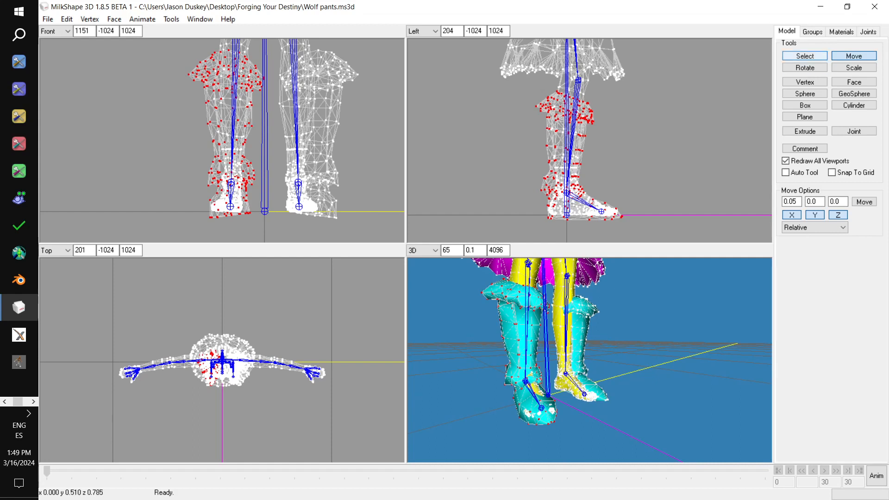
Step: Hide the body group and move the vertices of the right-hand boot in the front view -0.05 units along X
left_click(812, 32)
left_click(854, 145)
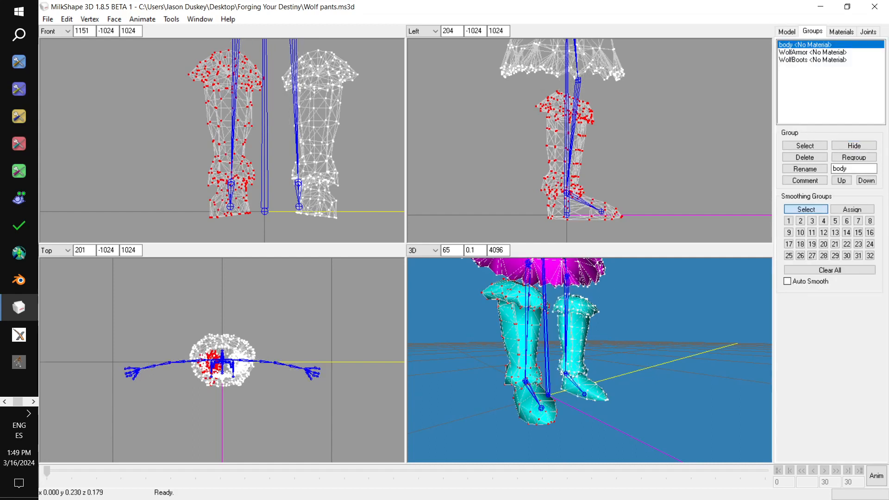
left_click(786, 32)
left_click(805, 56)
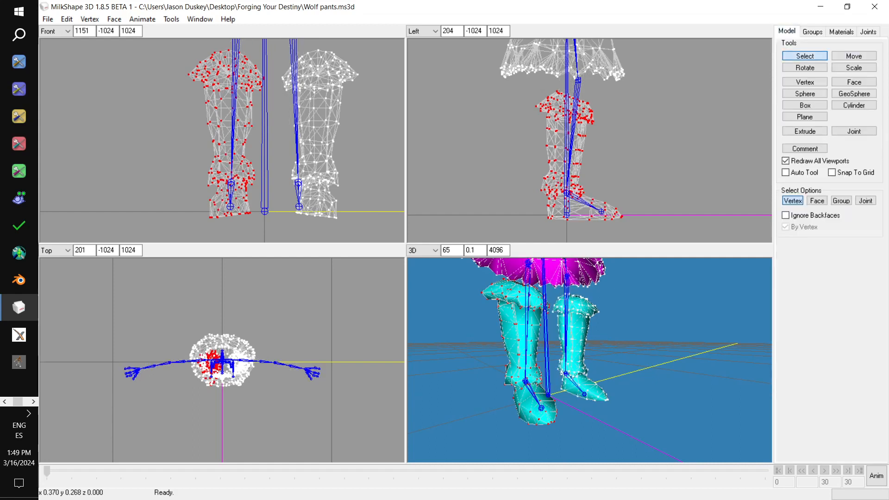
left_click(365, 134)
left_click_drag(277, 46, 363, 237)
left_click(853, 56)
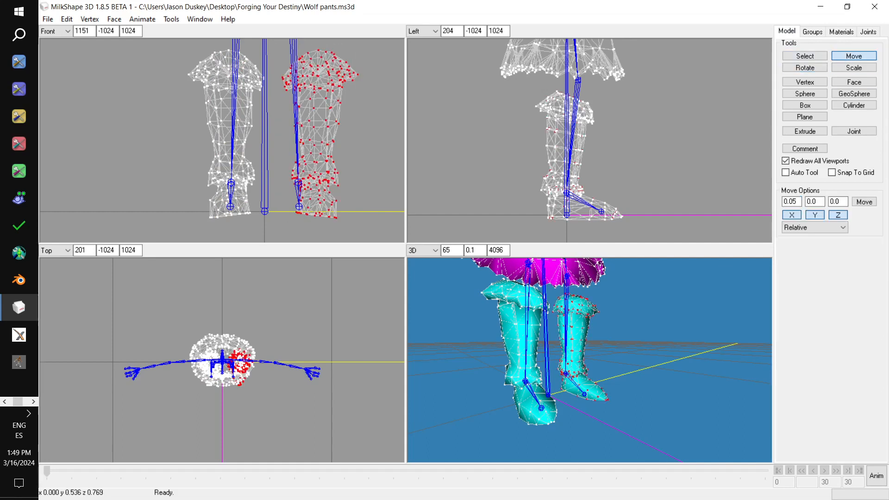
left_click(797, 201)
type("-")
left_click(864, 202)
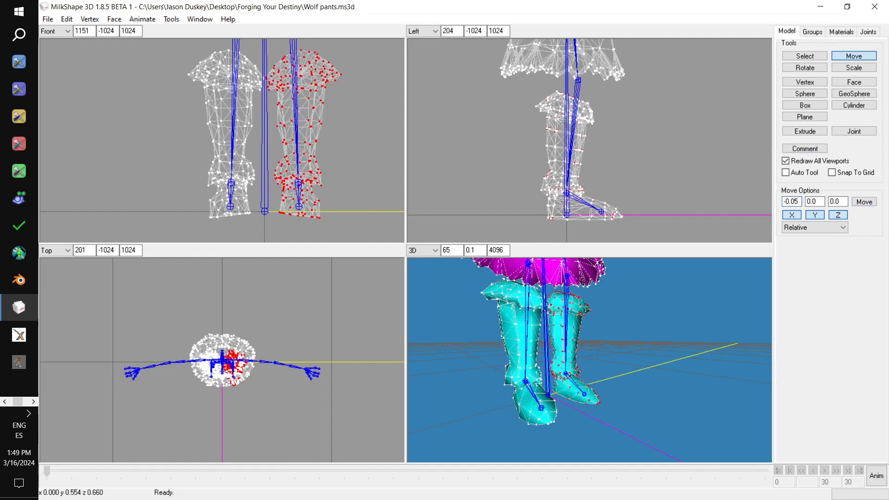
left_click(812, 32)
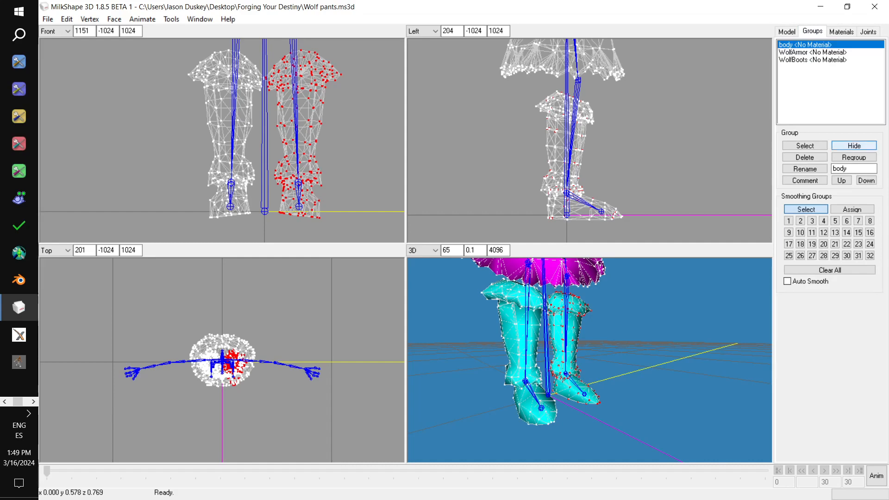
left_click(786, 31)
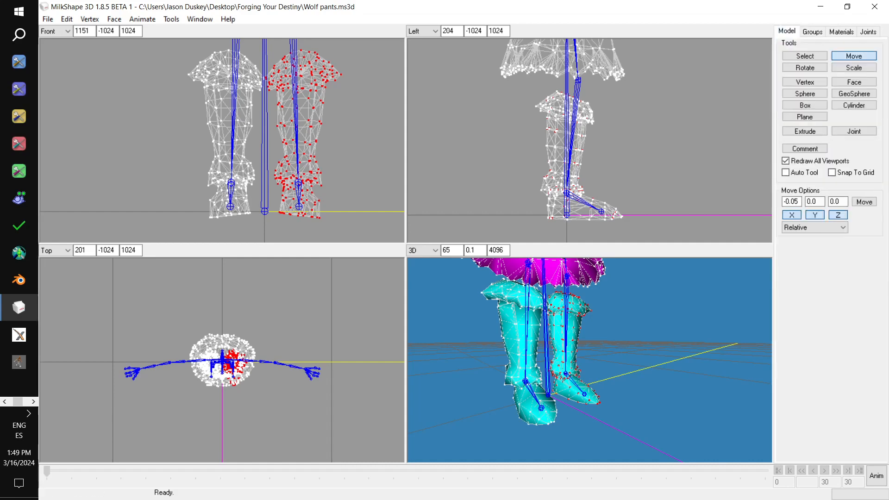
left_click_drag(600, 319, 561, 324)
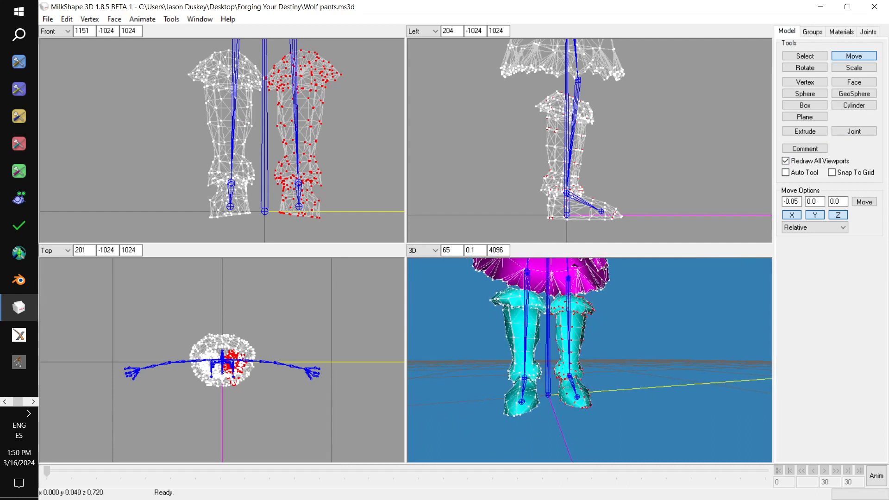
Step: Select the foot section of the left-hand boot in the front view and rotate it -8 degrees about Z to level the sole
left_click(805, 56)
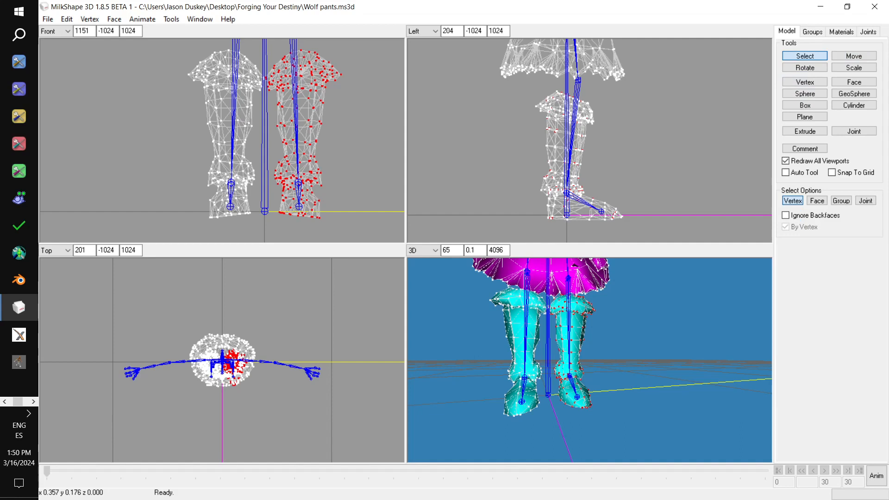
left_click(378, 161)
left_click_drag(335, 179, 339, 109, "ctrl")
scroll(340, 128, "up", 4)
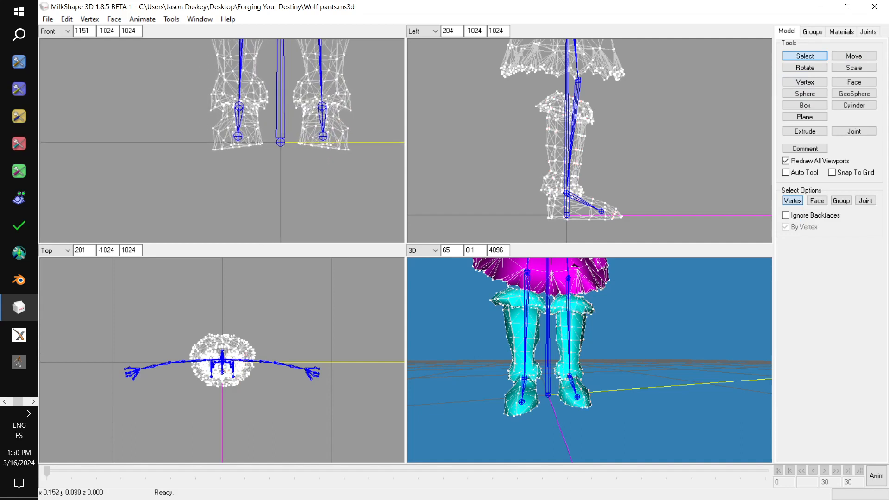
scroll(315, 142, "up", 2)
left_click_drag(295, 155, 191, 138, "ctrl")
scroll(291, 195, "up", 2)
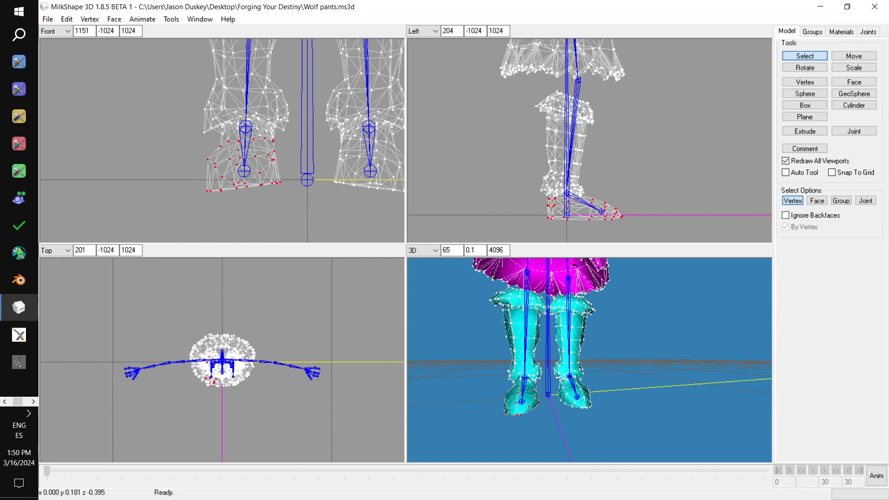
left_click(805, 68)
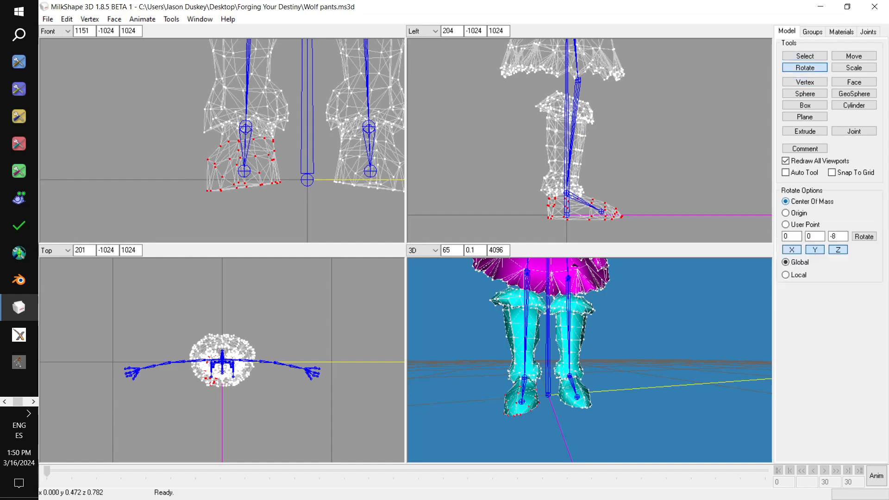
left_click(837, 237)
left_click(864, 236)
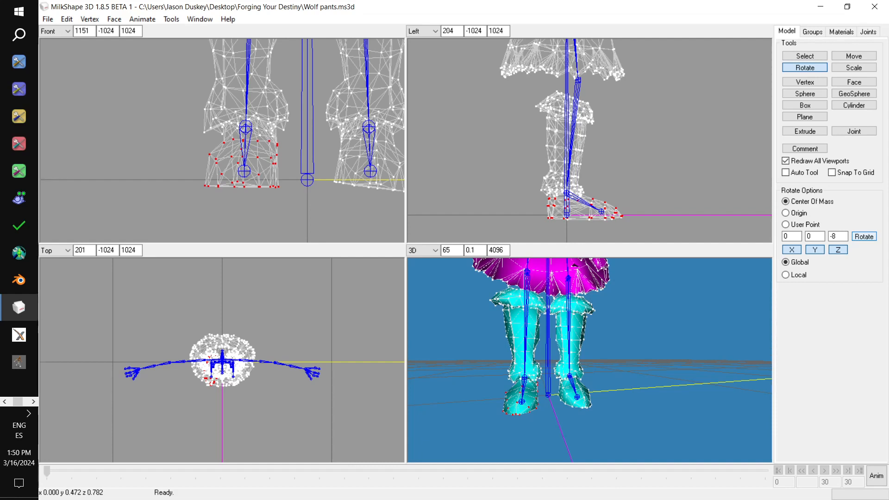
Step: Select the foot section of the right-hand boot in the front view and rotate it 8 degrees about Z to level the sole
left_click_drag(367, 189, 270, 190, "ctrl")
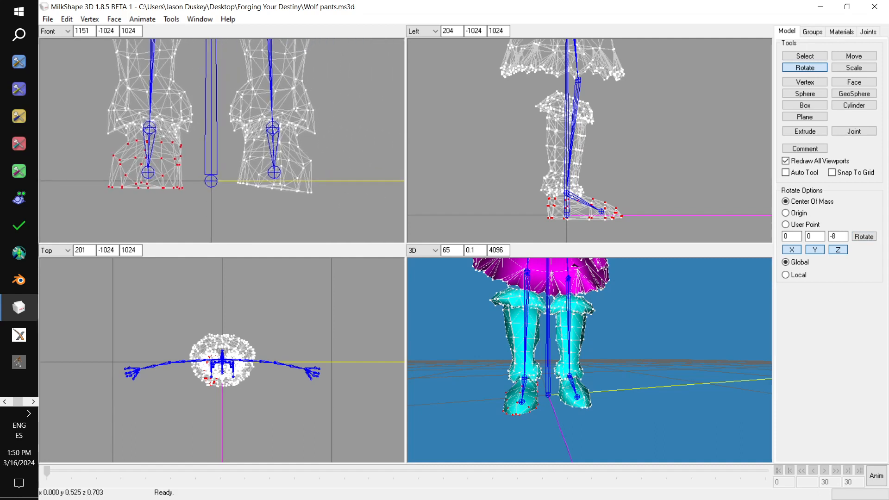
left_click(805, 56)
left_click(341, 200)
left_click_drag(348, 216, 224, 139)
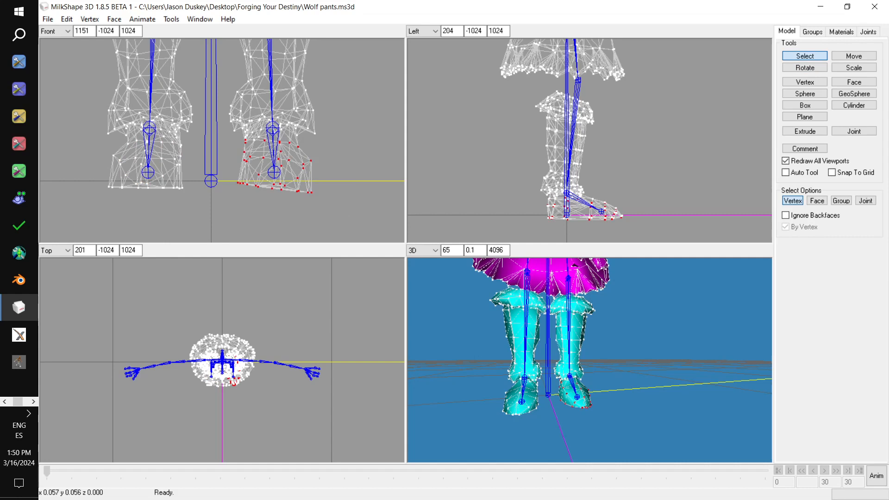
scroll(222, 139, "up", 3)
left_click_drag(274, 149, 276, 151)
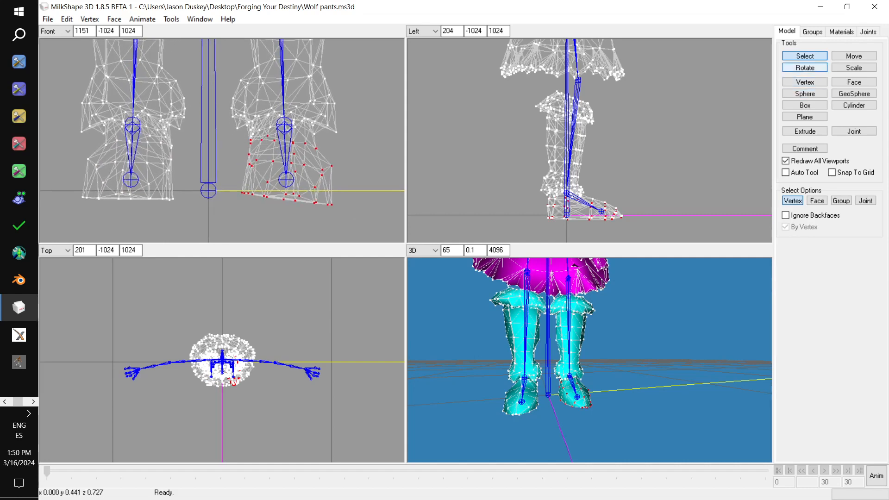
left_click(804, 68)
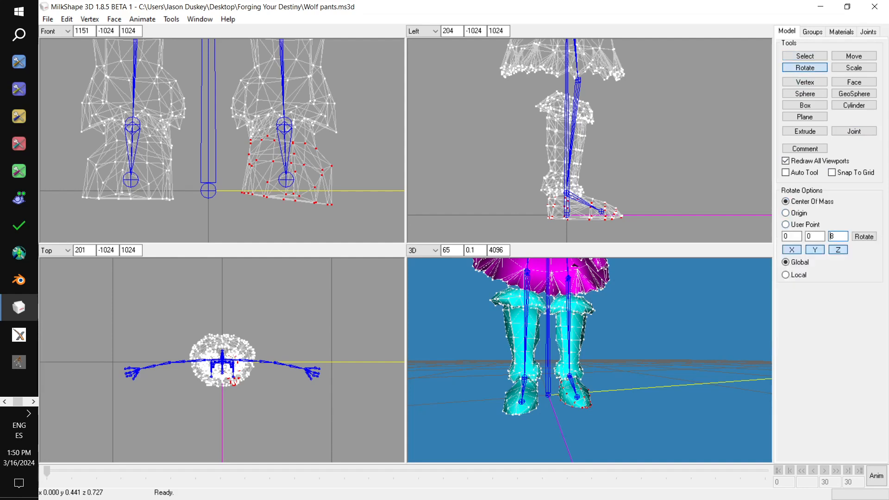
left_click(864, 237)
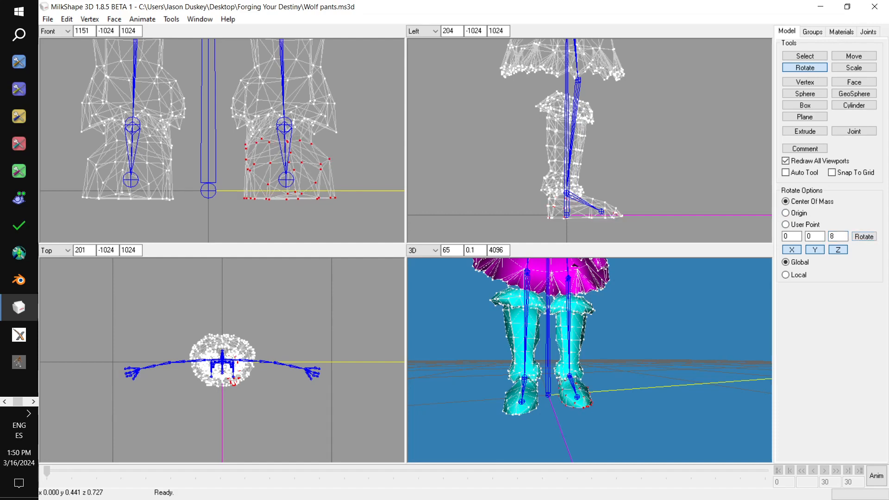
left_click_drag(685, 342, 667, 354)
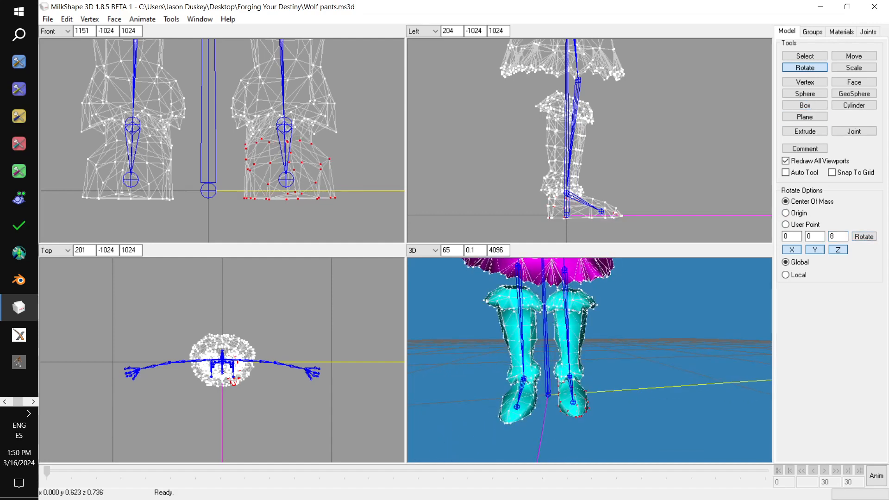
Step: Unhide the body group and check how both boots fit around the legs and feet in the 3D view
left_click(813, 32)
left_click(854, 145)
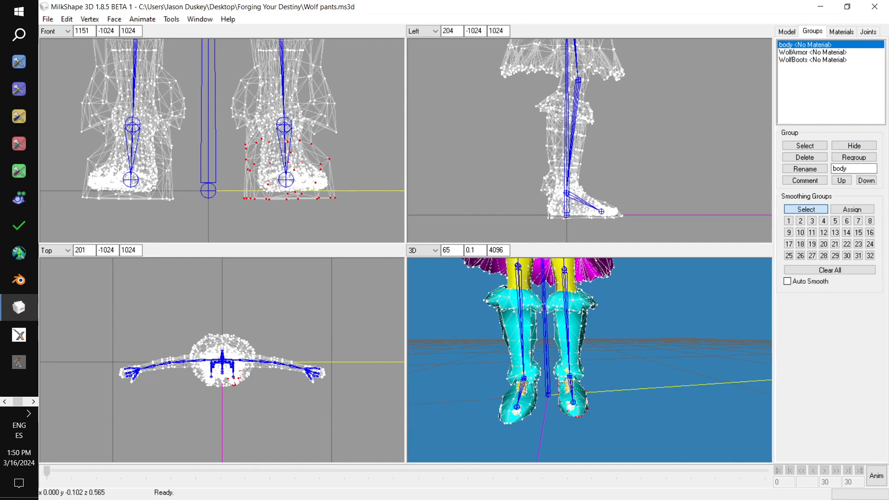
mouse_move(667, 333)
left_mouse_down("ctrl")
mouse_move(685, 378)
mouse_move(674, 373)
mouse_move(676, 389)
mouse_move(723, 370)
mouse_move(690, 373)
mouse_move(699, 403)
mouse_move(715, 374)
mouse_move(712, 329)
mouse_move(655, 340)
left_mouse_up("ctrl")
scroll(684, 378, "down", 3)
scroll(675, 389, "down", 3)
scroll(713, 329, "up", 2)
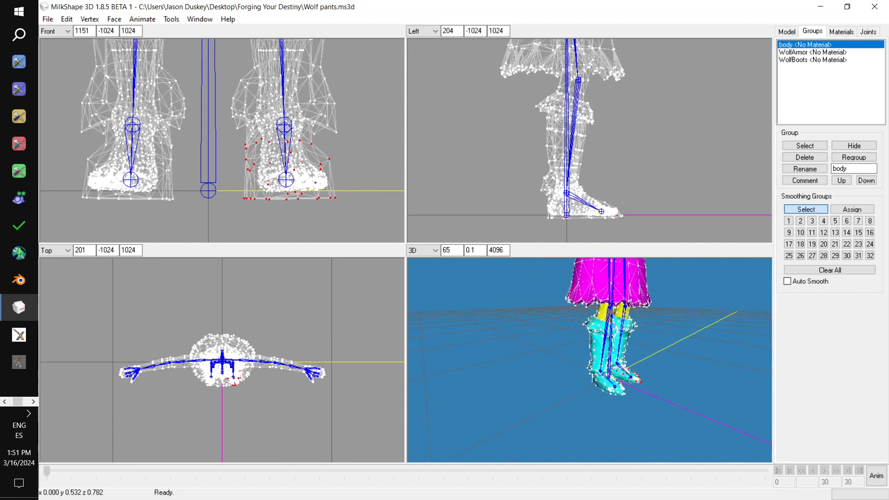
left_click(854, 145)
left_click(853, 145)
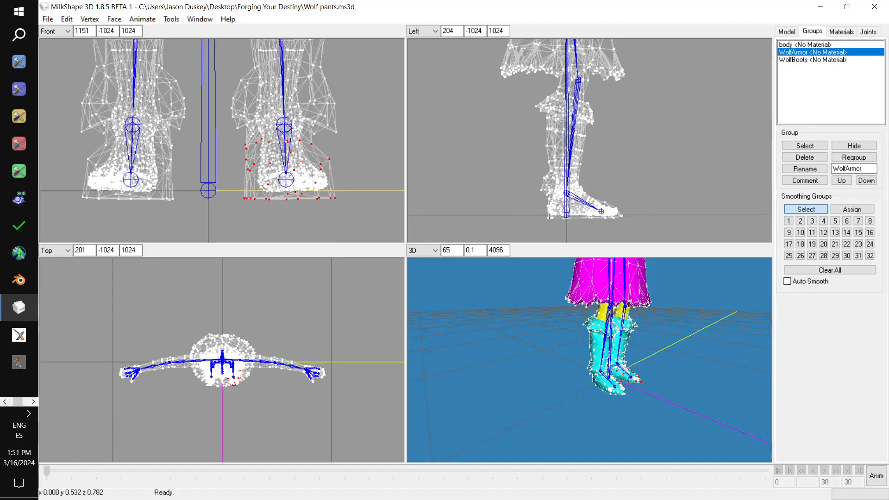
Step: Hide the WolfArmor and WolfBoots groups so only the body mesh remains with the skeleton
left_click(854, 145)
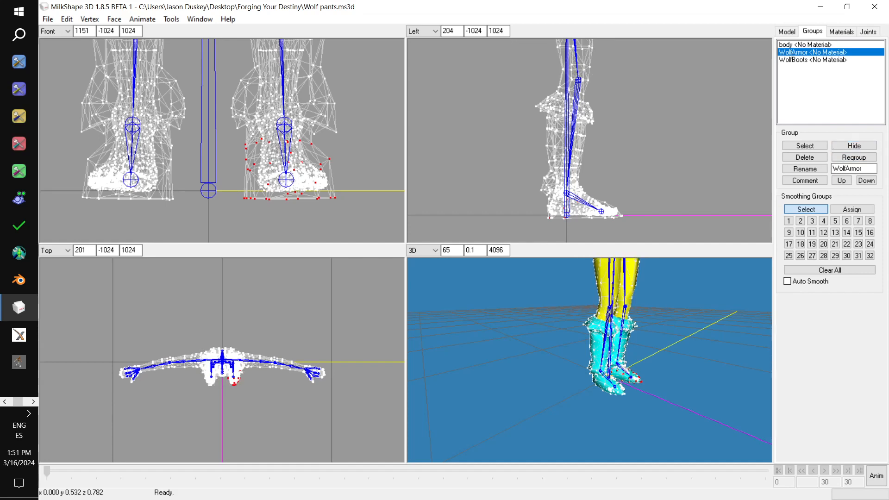
left_click(812, 59)
left_click(853, 145)
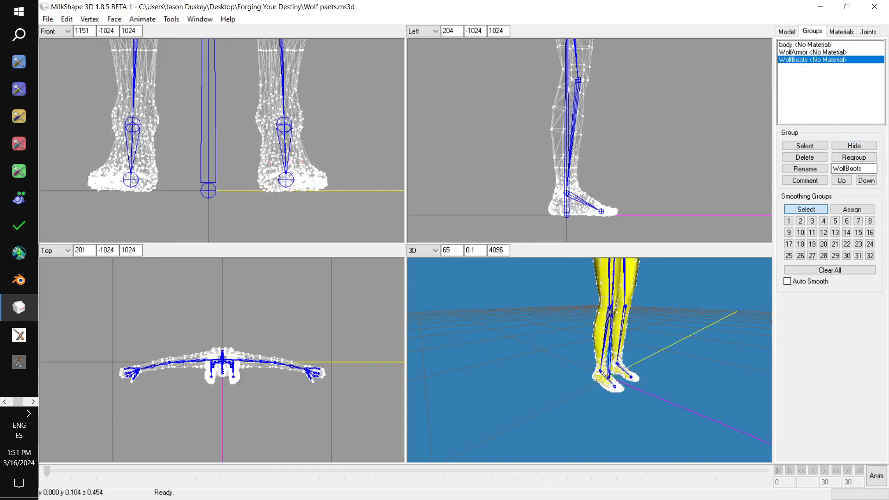
Step: Select the body's lower-leg and foot vertices in the side view and delete them
left_click(787, 31)
left_click(805, 56)
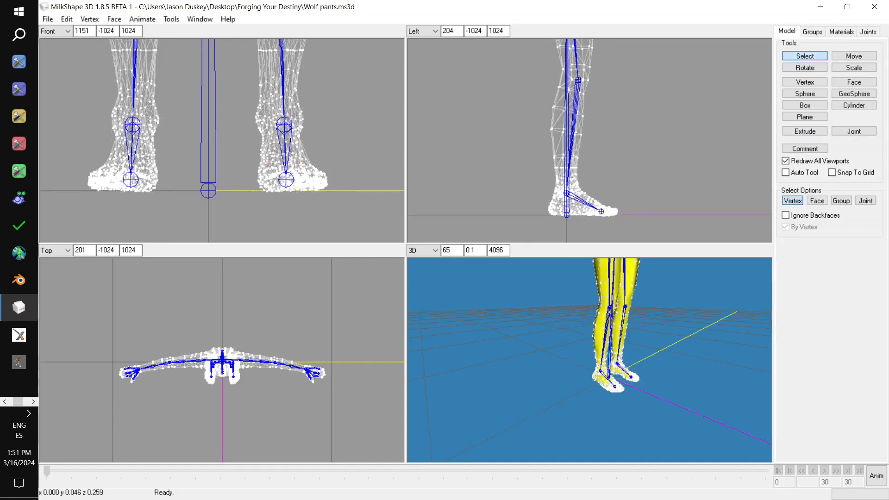
left_click_drag(640, 229, 508, 125)
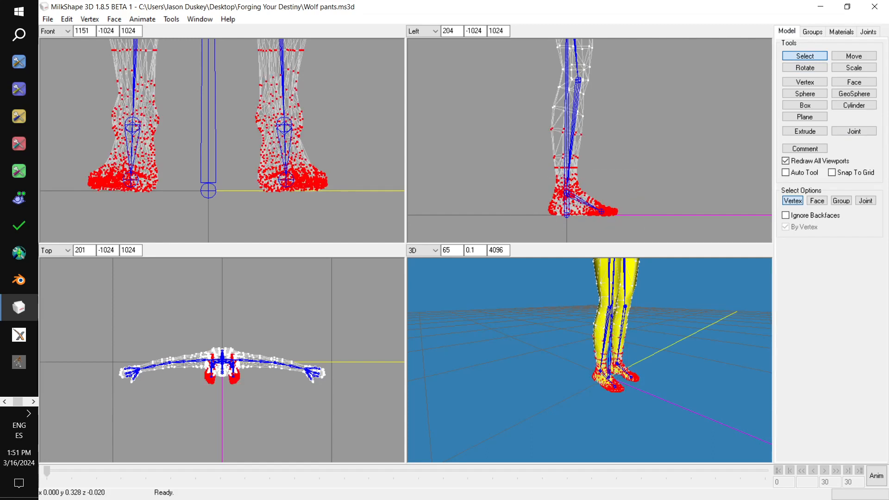
key("Delete")
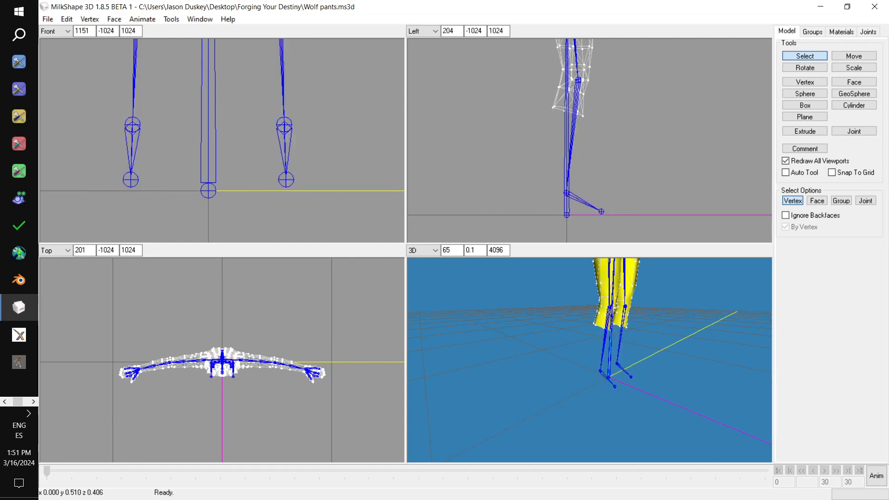
left_click(812, 32)
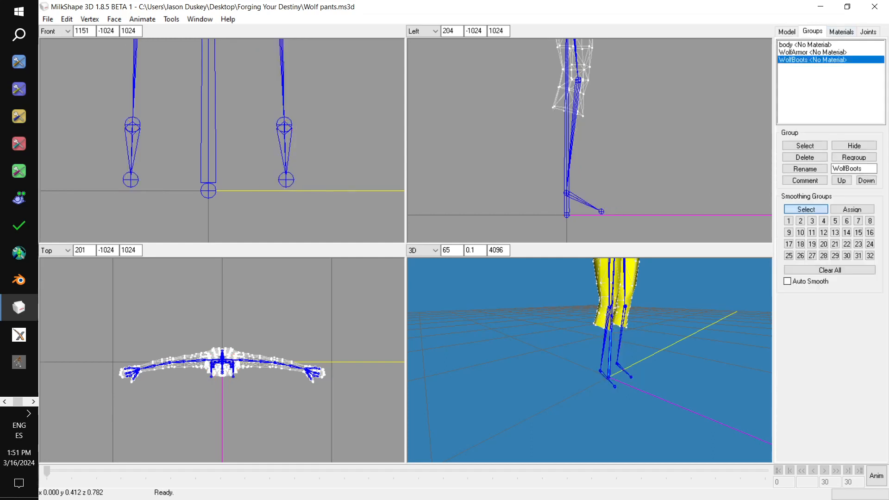
Step: Toggle the WolfBoots group's visibility repeatedly to check how the boots cover the cut ends of the body's legs
left_click(854, 145)
left_click(854, 146)
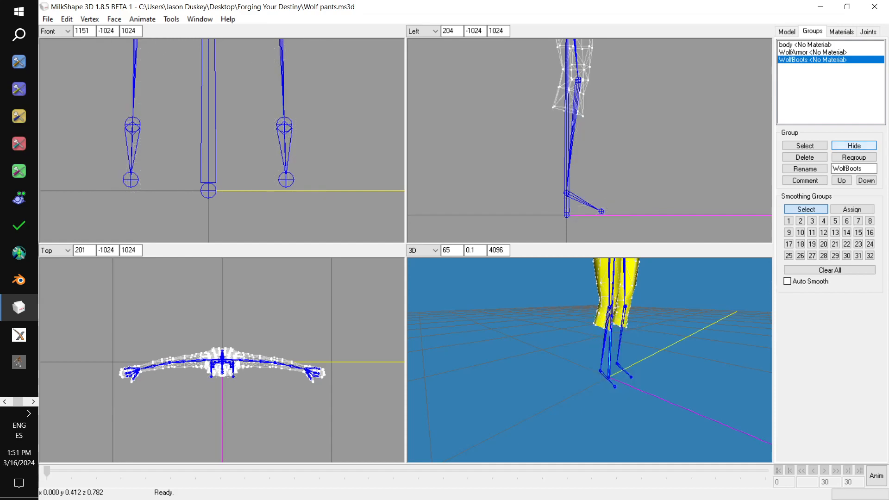
left_click(854, 145)
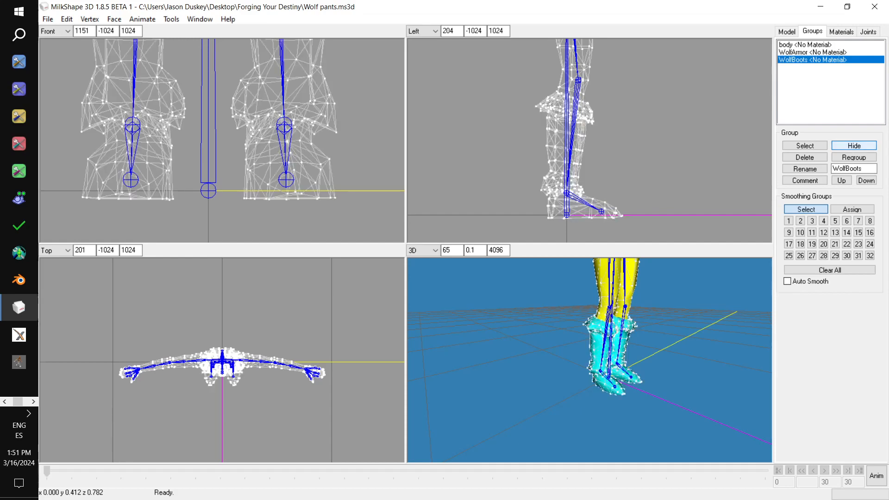
left_click(854, 145)
left_click(853, 145)
left_click(853, 145)
left_click(854, 146)
left_click(854, 146)
left_click(854, 145)
left_click(854, 146)
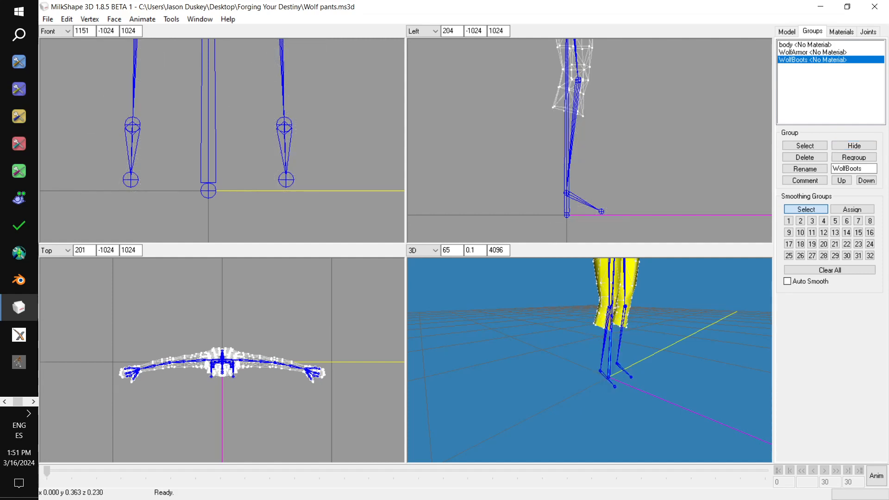
Step: Show and hide the WolfArmor group to examine which hip and thigh parts of the body the skirt covers
left_click_drag(628, 111, 636, 259, "ctrl")
left_click_drag(651, 139, 650, 165, "ctrl")
left_click(813, 52)
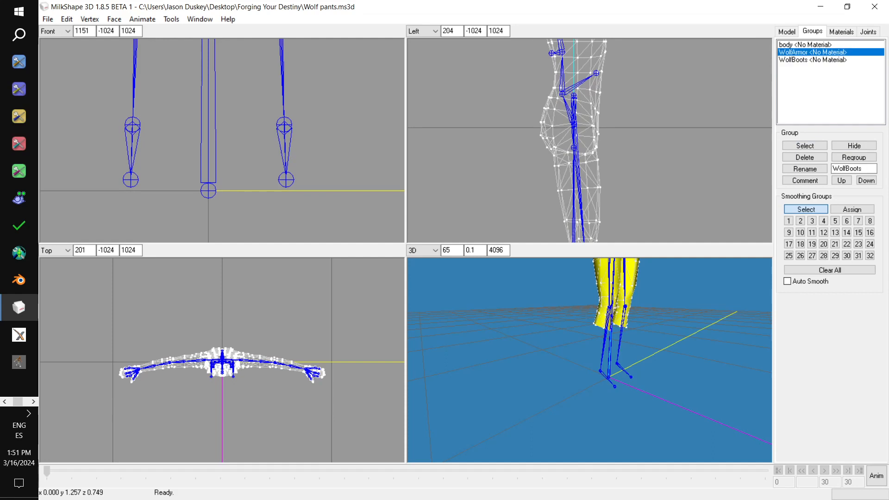
left_click(854, 145)
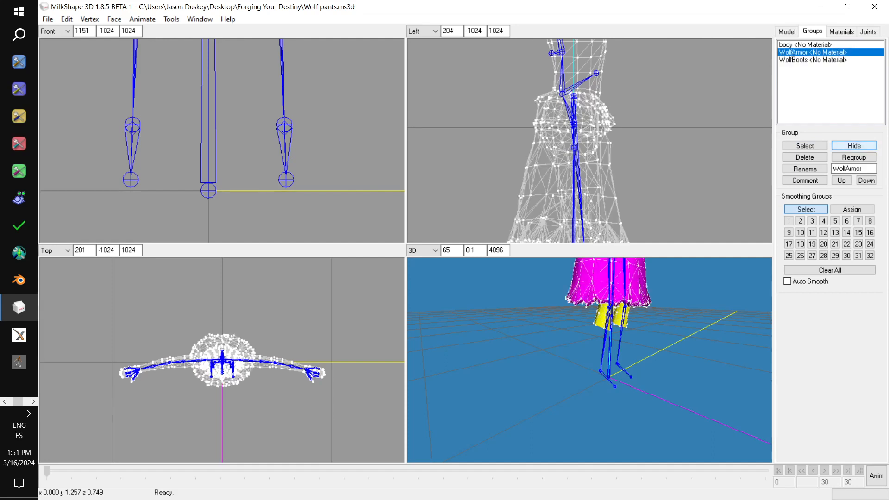
left_click(853, 145)
left_click(854, 145)
left_click_drag(607, 338, 602, 393, "ctrl")
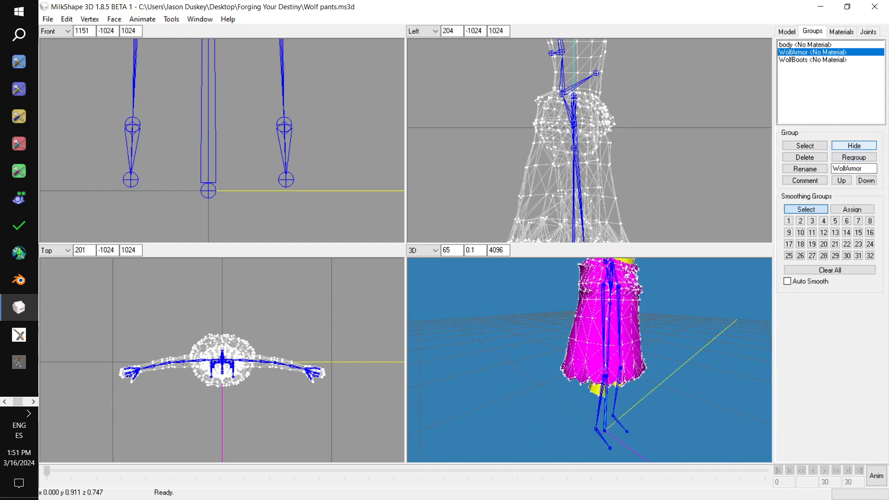
left_click(854, 146)
scroll(699, 199, "up", 4)
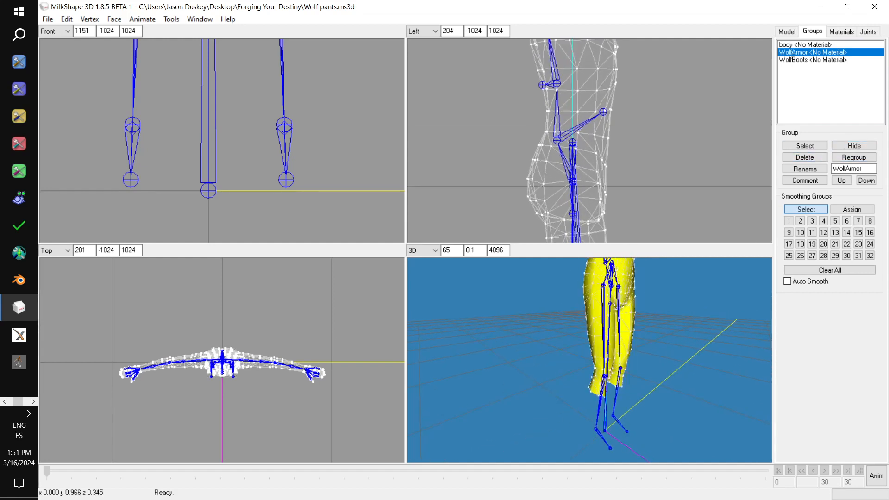
Step: Select the body's buttock, hip and upper-thigh vertices covered by WolfArmor in the side view and delete them
left_click(786, 31)
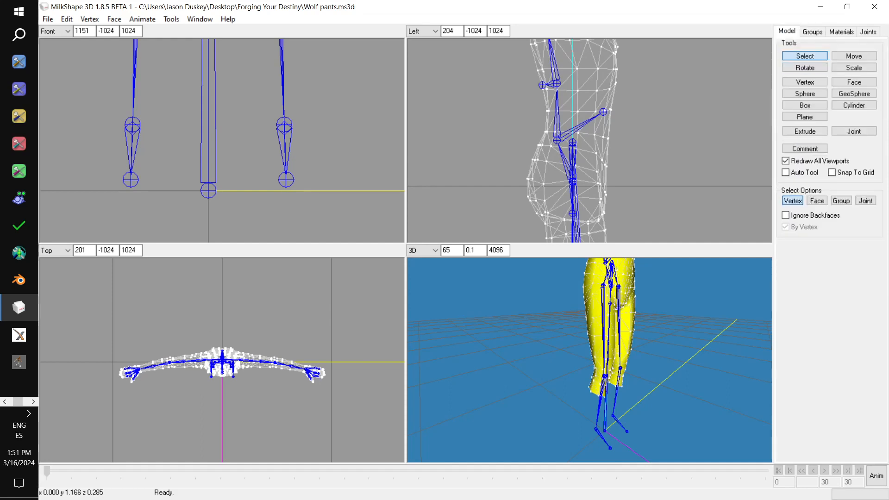
left_click_drag(512, 153, 593, 227)
left_click_drag(635, 184, 627, 160, "ctrl")
scroll(634, 166, "up", 4)
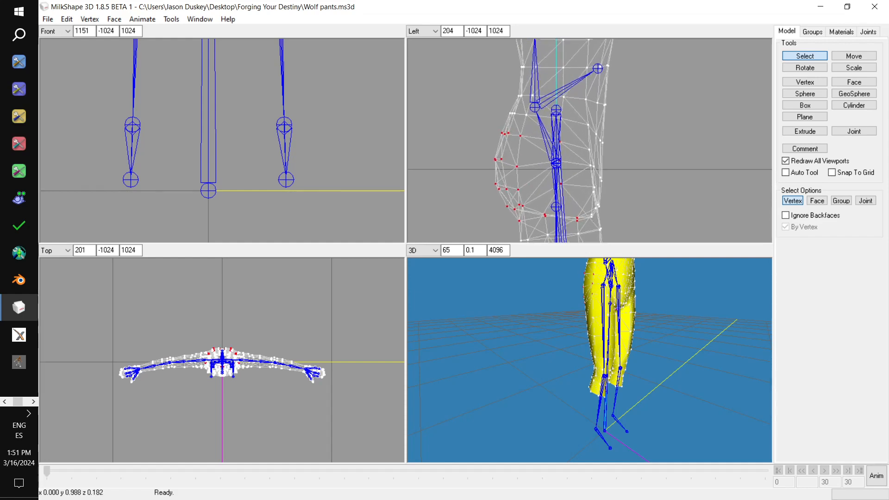
left_click_drag(579, 149, 600, 206, "shift")
left_click_drag(585, 167, 614, 219, "shift")
left_click(812, 32)
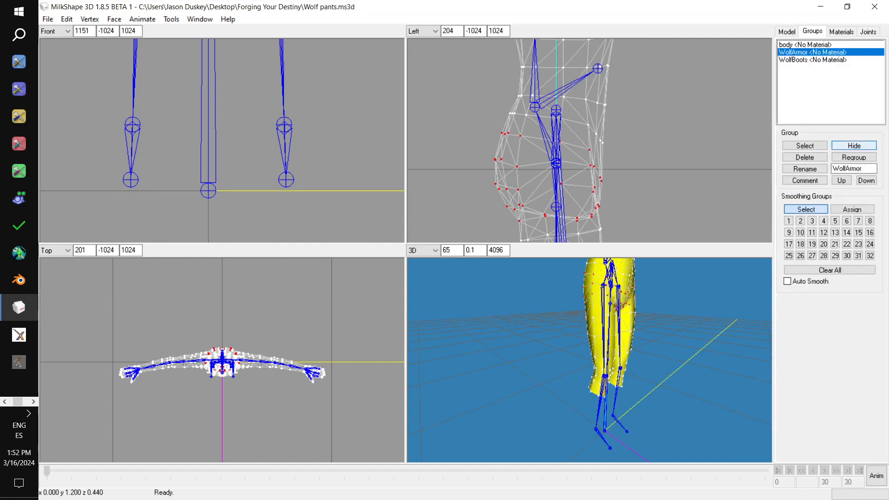
left_click(853, 146)
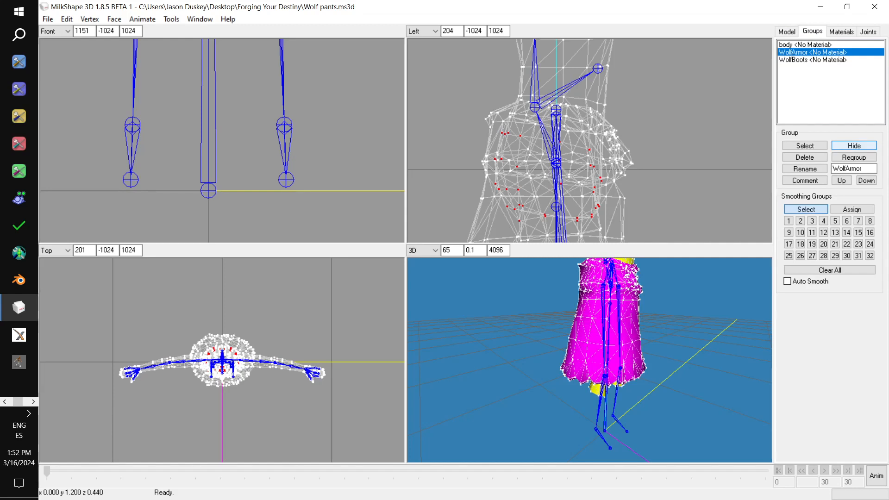
left_click(853, 146)
left_click(854, 145)
left_click(854, 145)
middle_click_drag(625, 177, 641, 119)
left_click(853, 146)
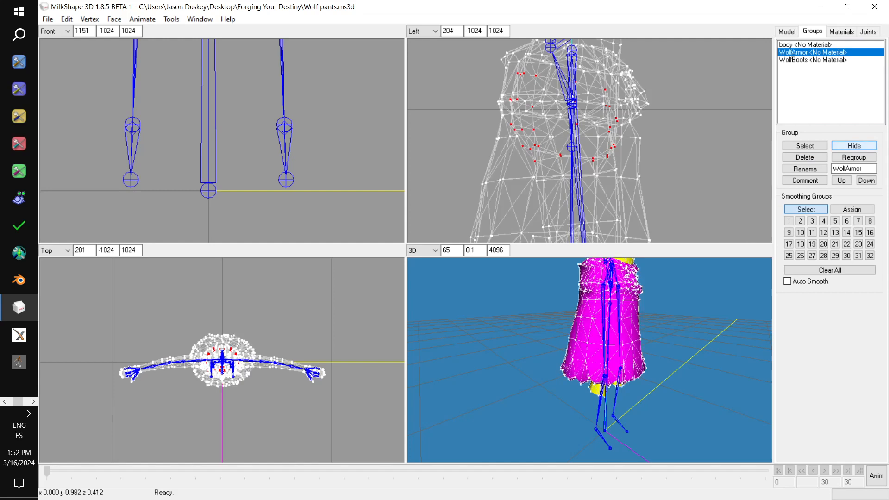
middle_click_drag(601, 185, 601, 134)
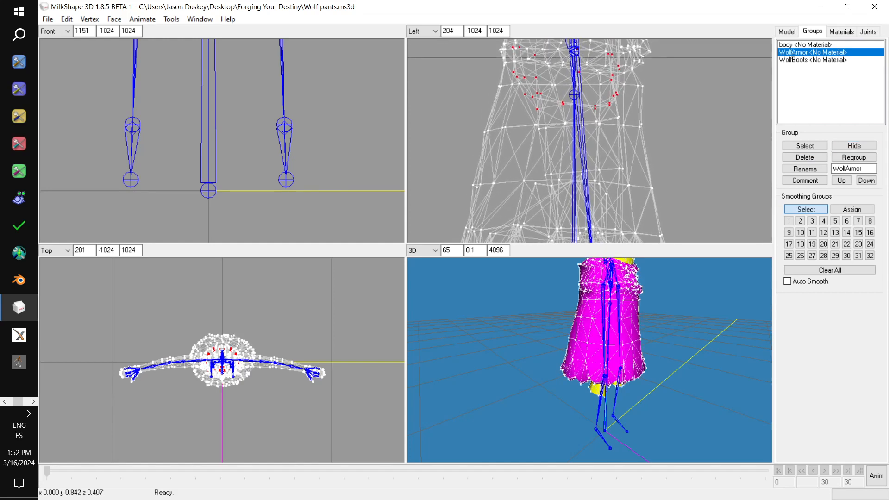
left_click(854, 145)
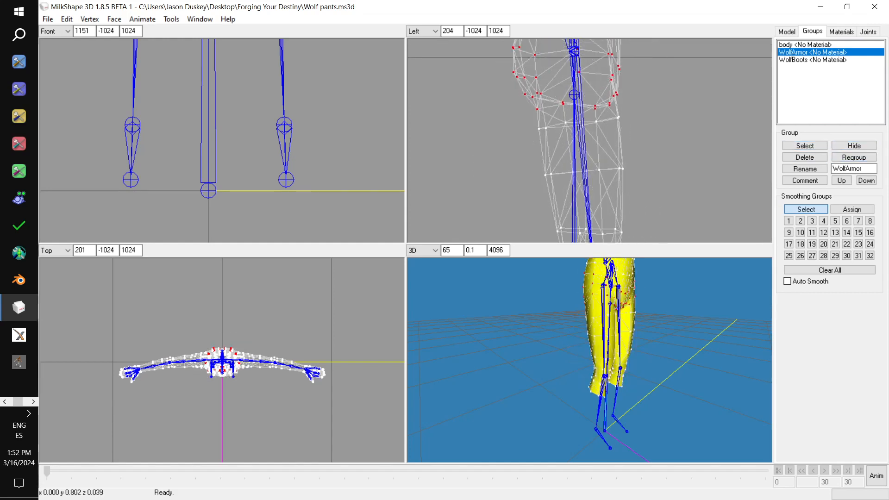
left_click_drag(520, 110, 642, 140, "shift")
key("Delete")
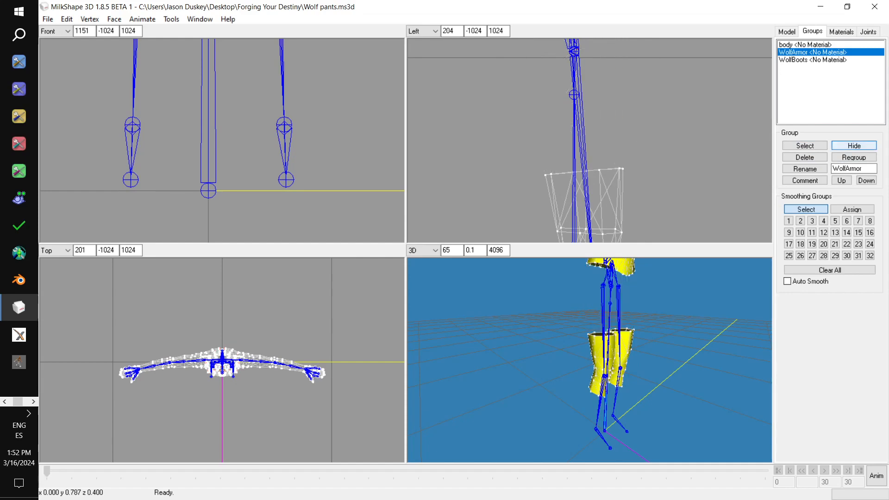
Step: Unhide the WolfArmor group to check its coverage on the whole figure in 3D, and hide the body group
left_click(854, 145)
left_click_drag(657, 394, 599, 353)
scroll(616, 352, "down", 10)
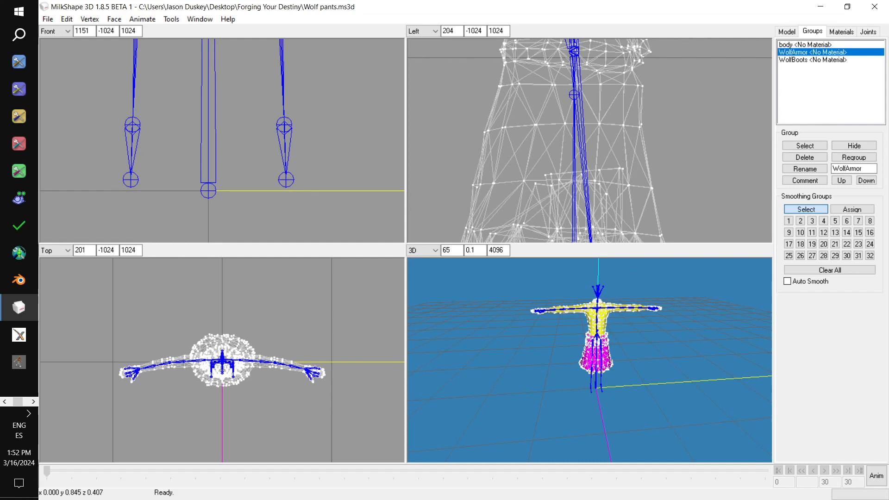
left_click(805, 44)
left_click(854, 146)
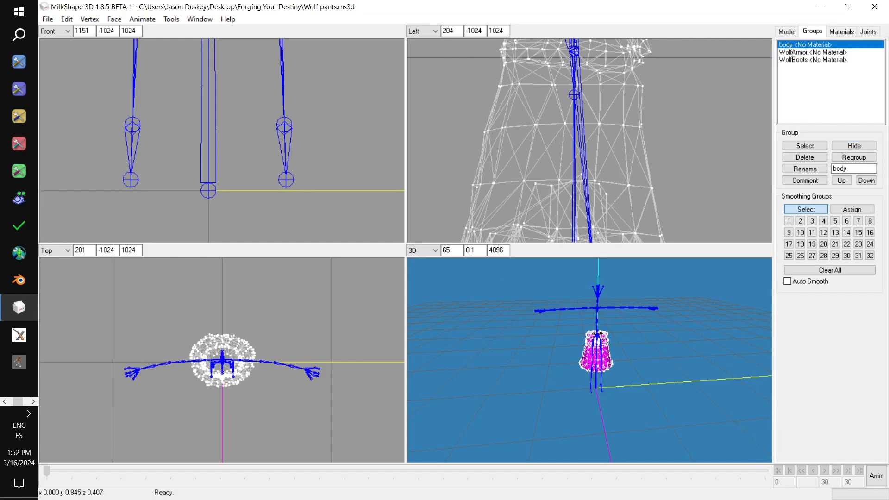
Step: Rename both the WolfArmor and WolfBoots groups to group_base
left_click(812, 53)
left_click_drag(866, 169, 832, 169)
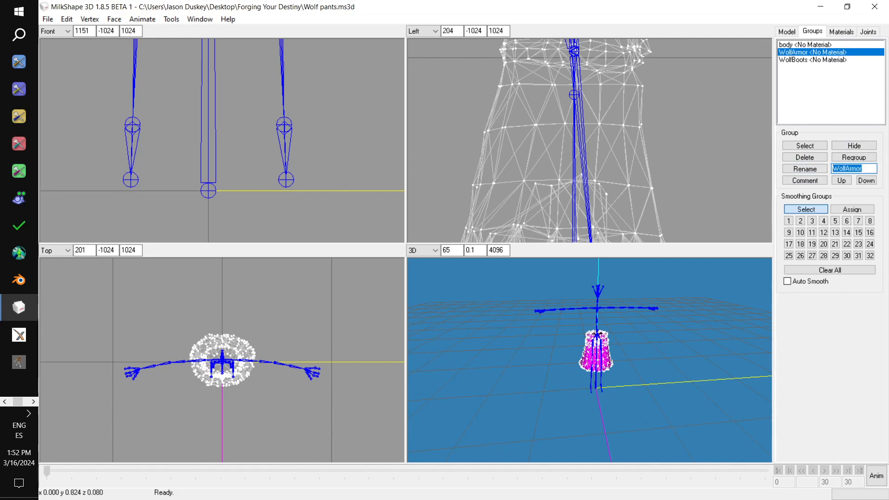
type("g")
left_click(804, 168)
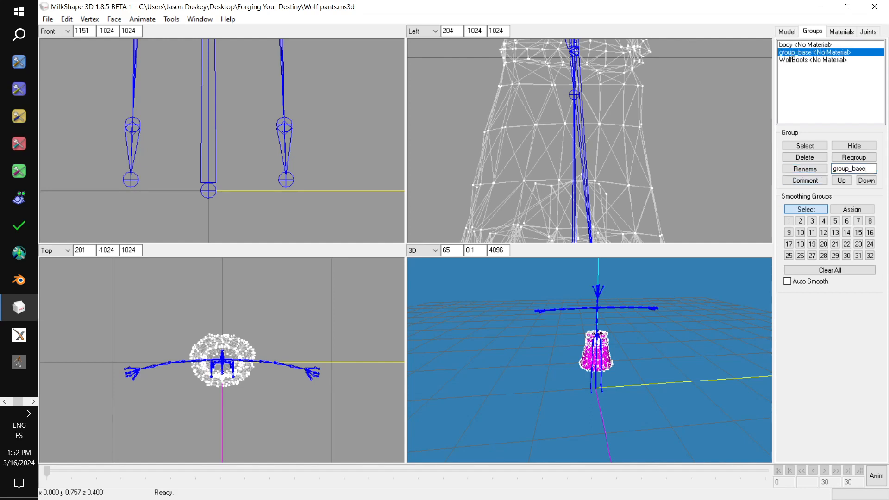
left_click(813, 60)
left_click_drag(865, 169, 826, 170)
type("gr")
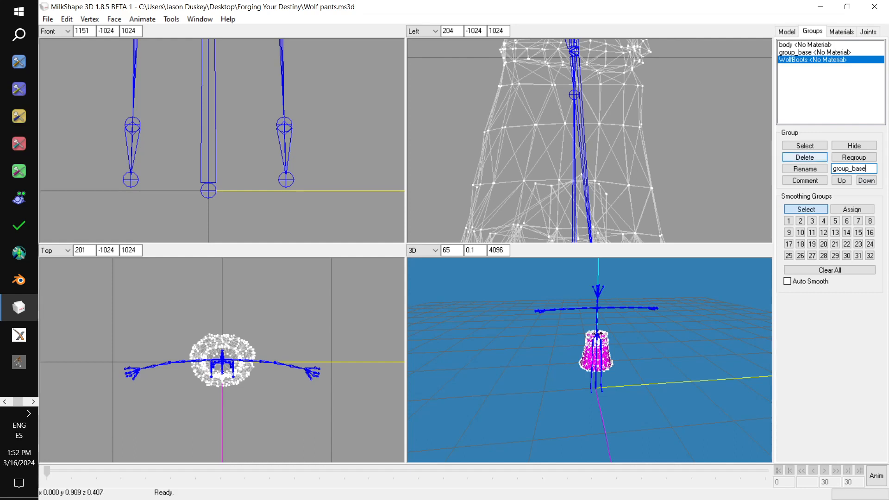
left_click(805, 169)
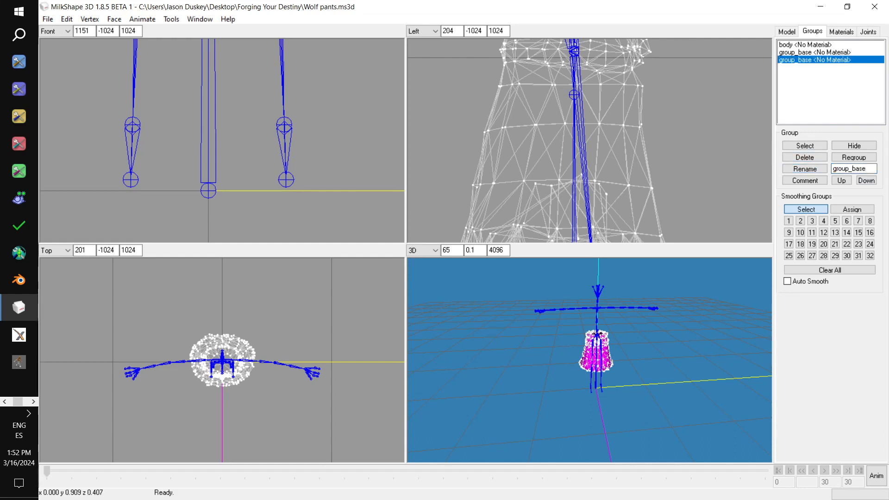
Step: Unhide the boots group and delete the body and boots groups, keeping only the skirt's group_base
left_click(805, 45)
left_click(815, 60)
left_click(854, 146)
left_click(805, 44)
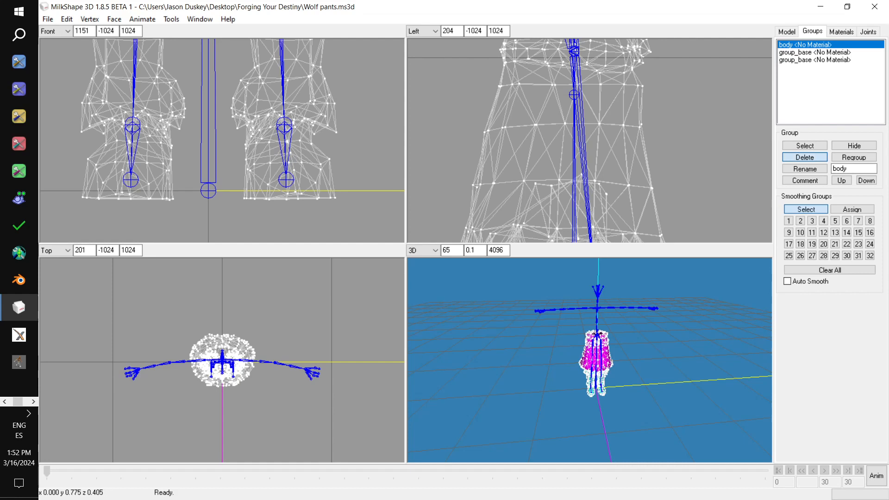
left_click(805, 157)
left_click(808, 53)
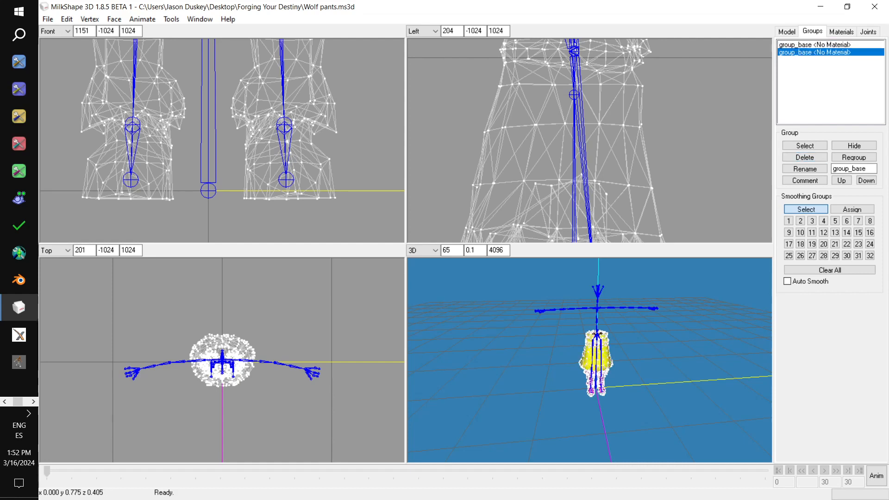
left_click(804, 157)
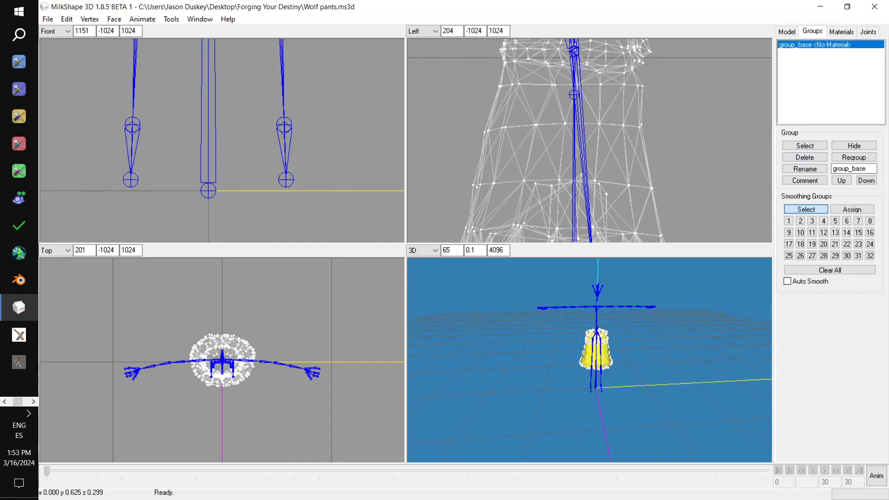
Step: Export the skirt as a TSRW Object named "Wolf skirt" in WSO format to the Forging Your Destiny folder on the Desktop
left_click(48, 19)
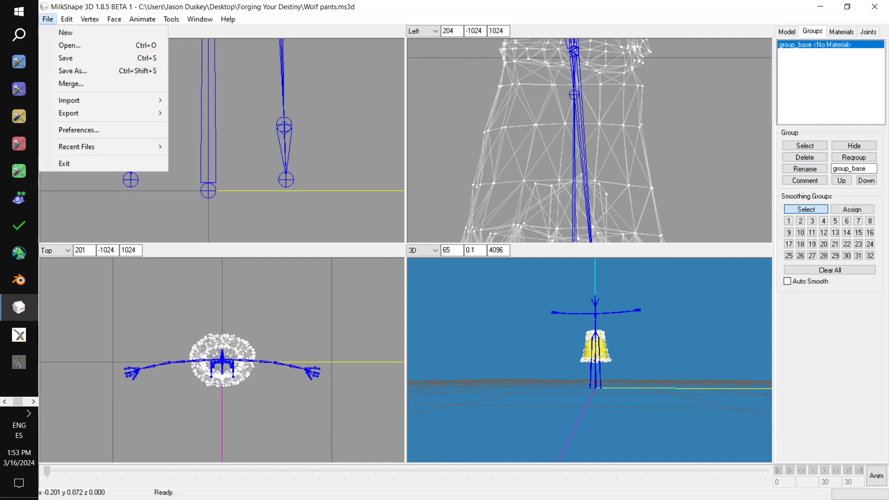
mouse_move(68, 100)
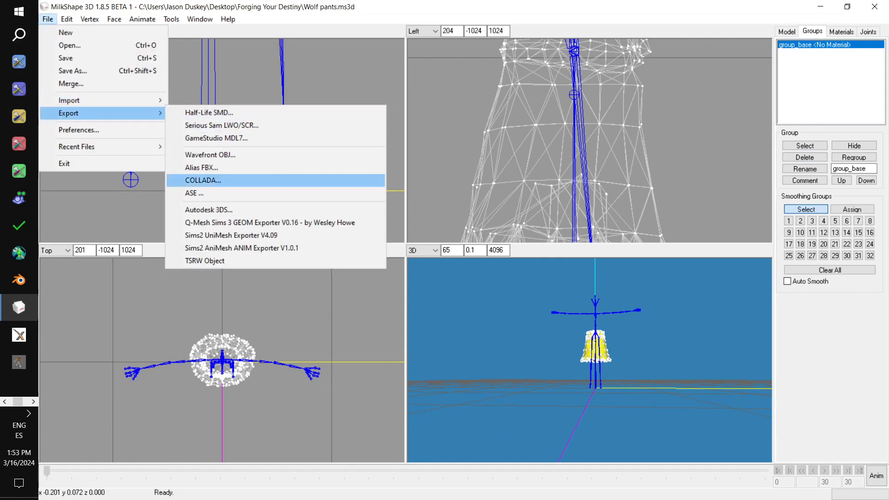
left_click(205, 261)
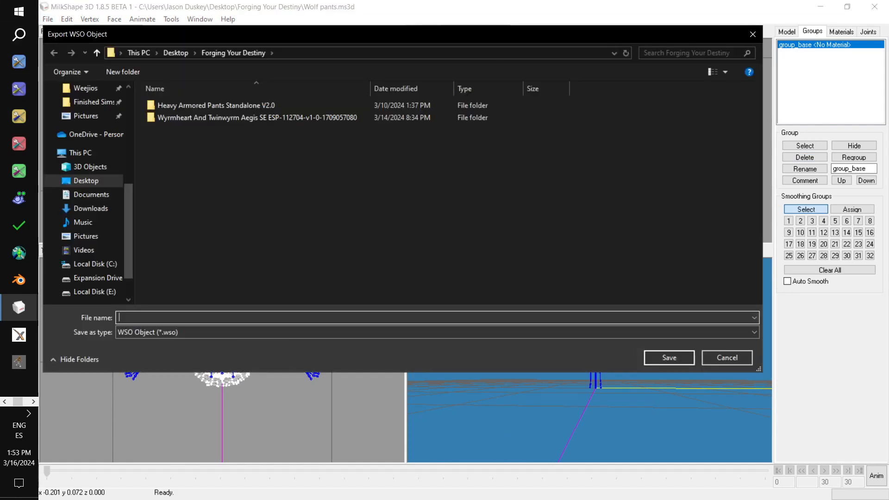
scroll(92, 125, "up", 5)
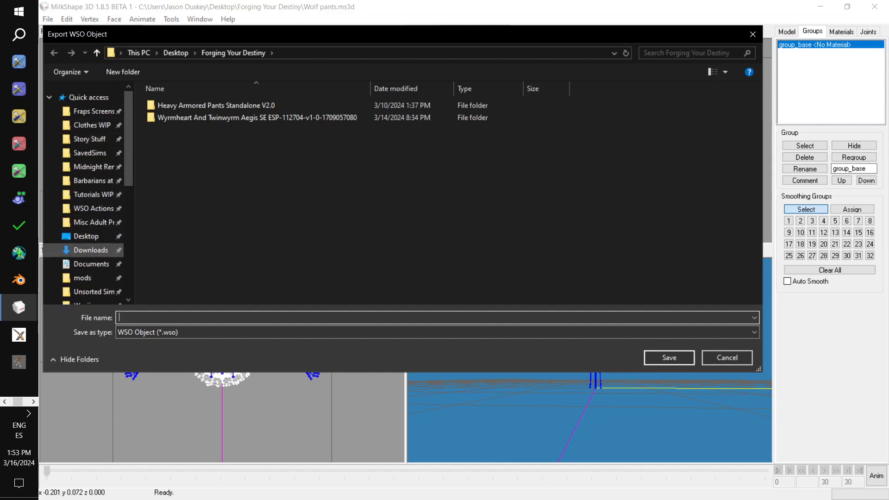
left_click(86, 236)
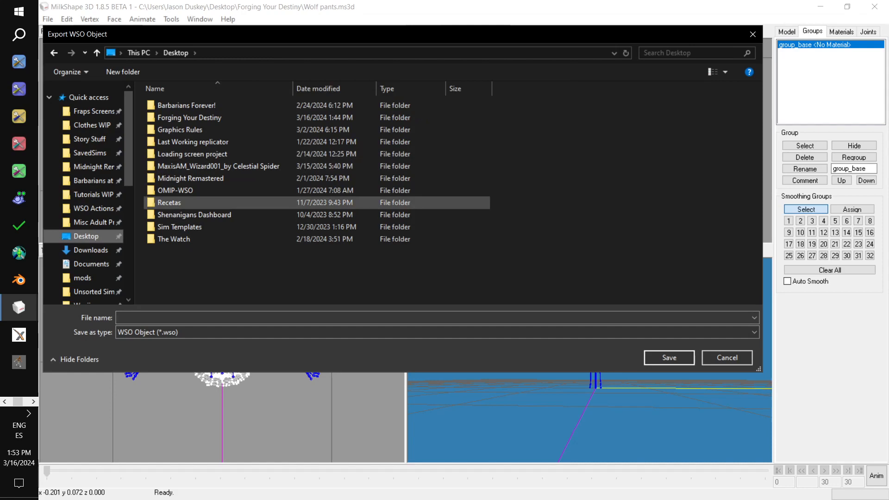
left_click(176, 190)
double_click(176, 190)
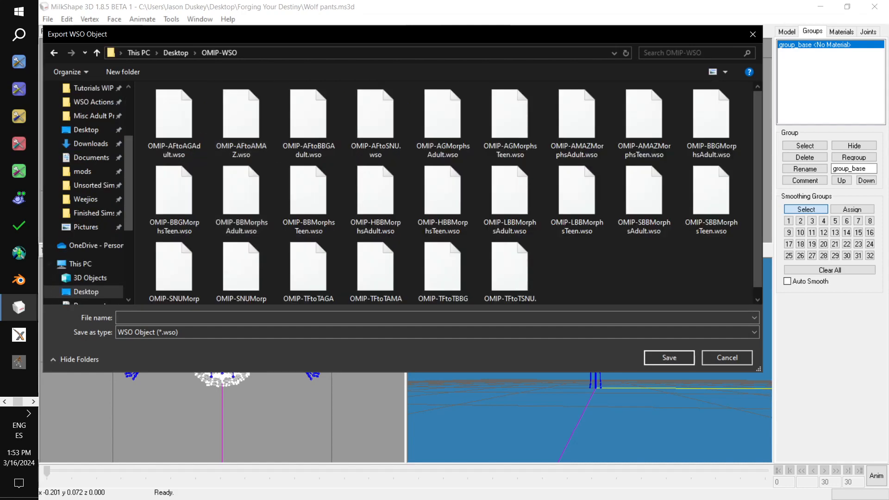
left_click(176, 52)
double_click(185, 117)
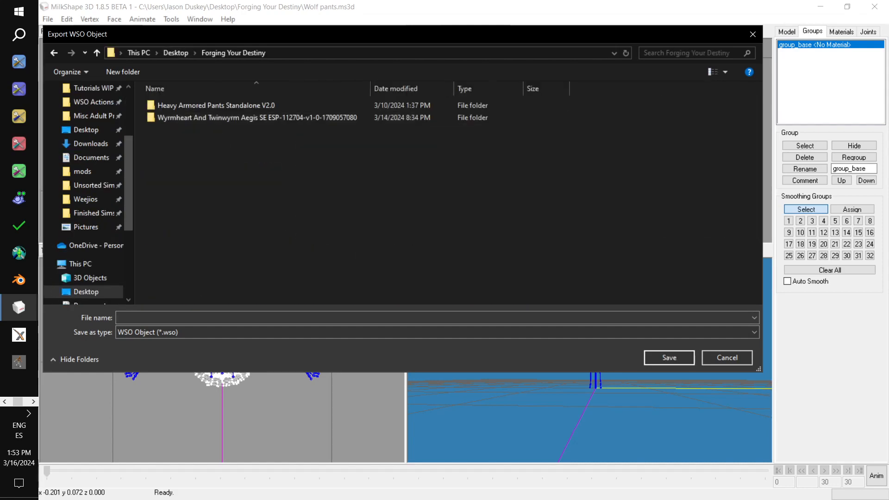
left_click(119, 317)
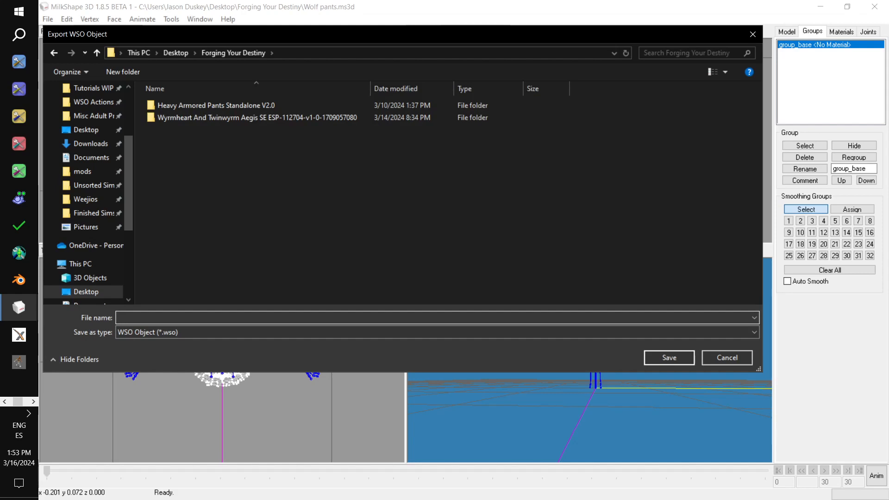
type("Wolf ")
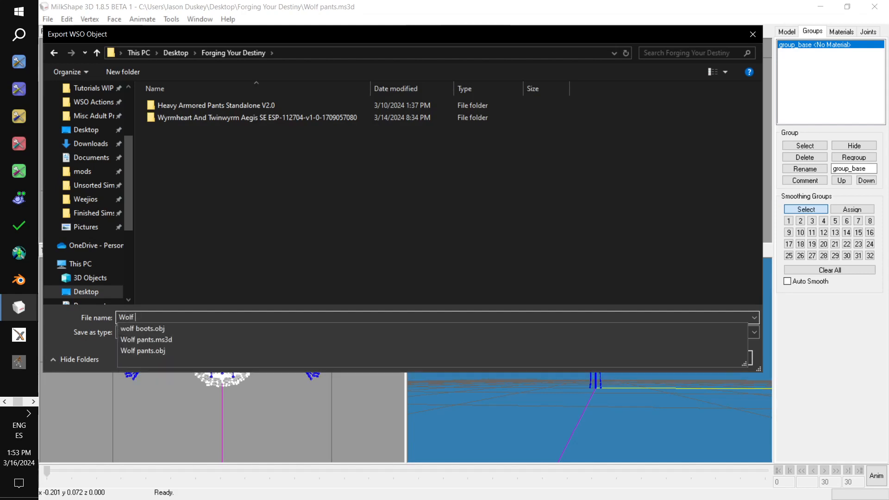
type("skirt")
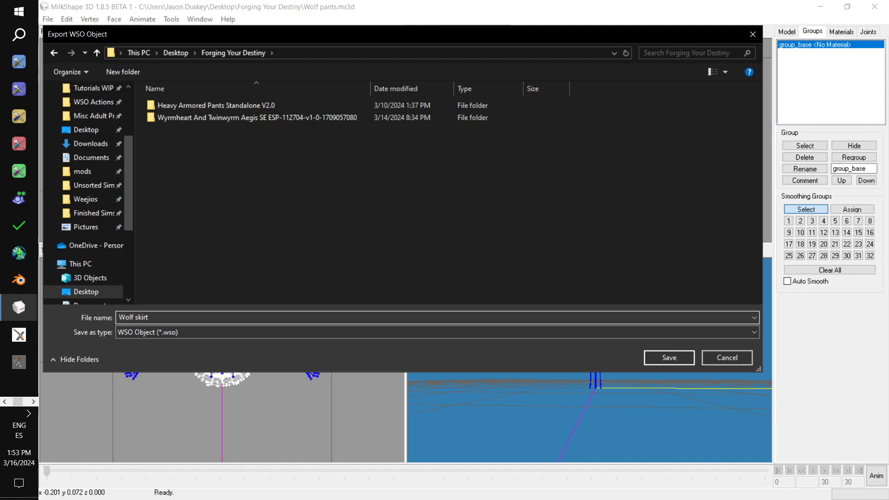
key("Return")
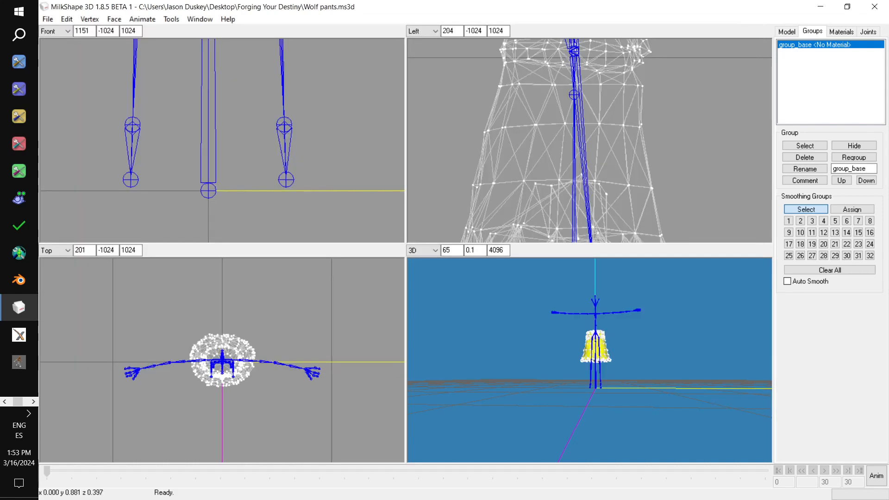
Step: Undo the boots group deletion and delete the skirt's group_base instead, keeping only the boots
key("ctrl+z")
left_click(814, 44)
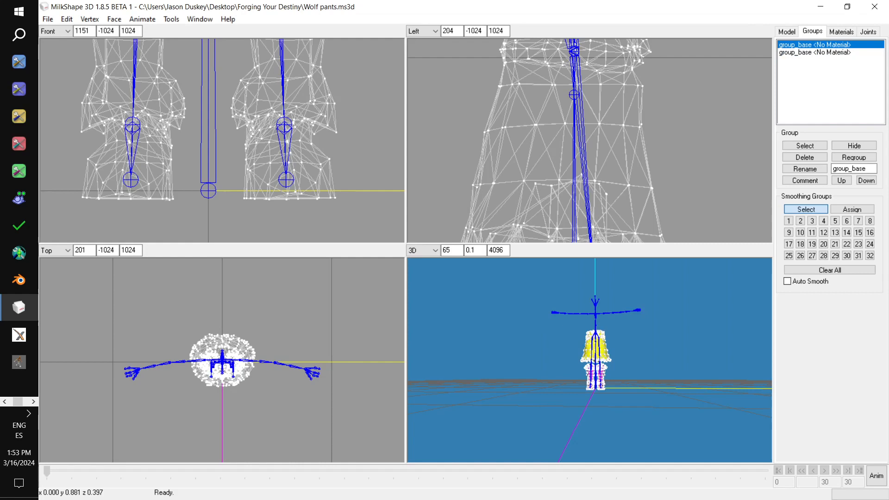
left_click(805, 157)
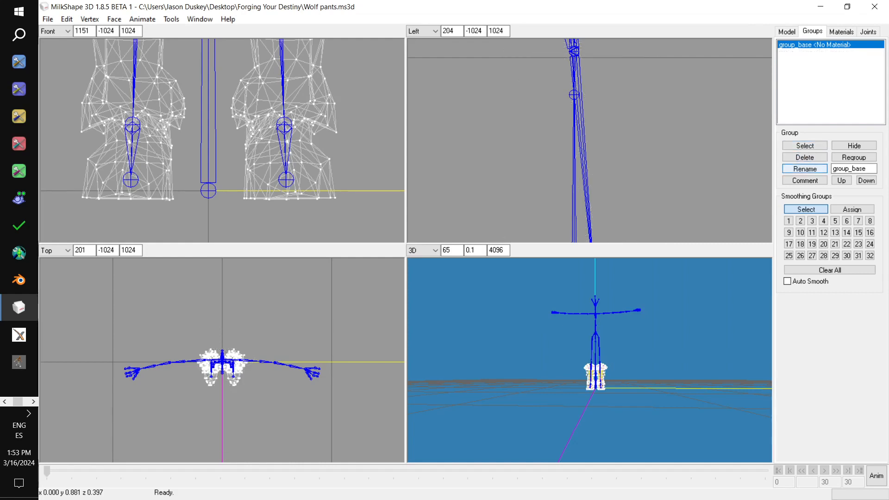
left_click_drag(588, 343, 607, 398)
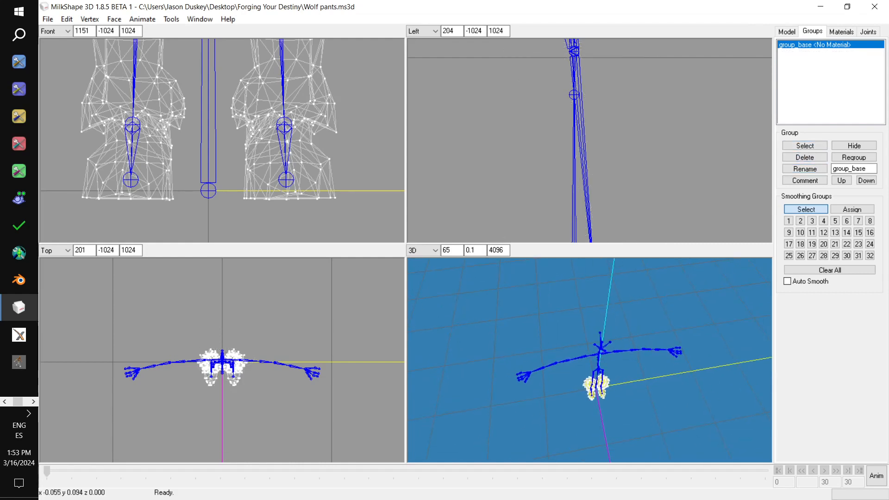
Step: Export the boots as a TSRW Object named "Wolf boots" in WSO format to the Forging Your Destiny folder
left_click(47, 19)
mouse_move(70, 113)
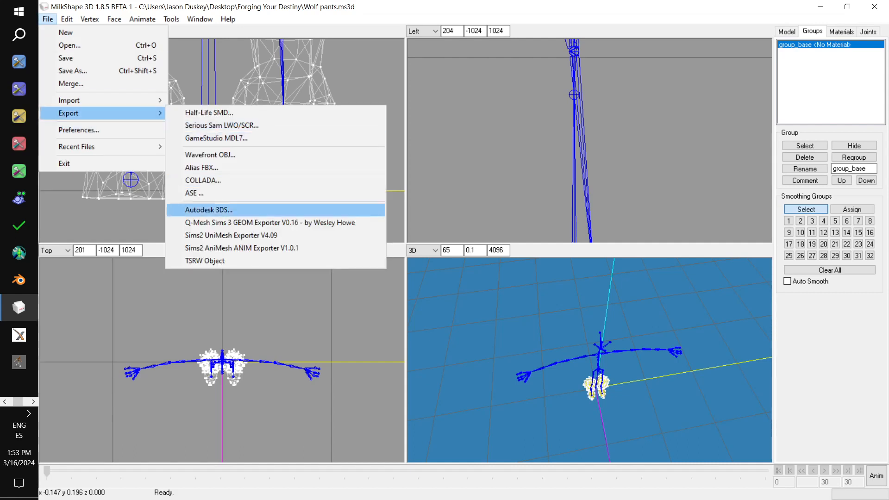
left_click(205, 261)
left_click(296, 129)
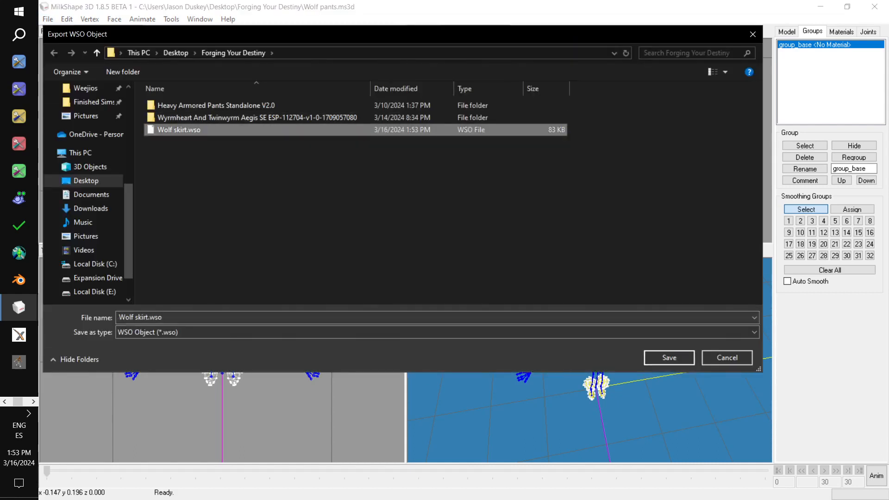
double_click(149, 318)
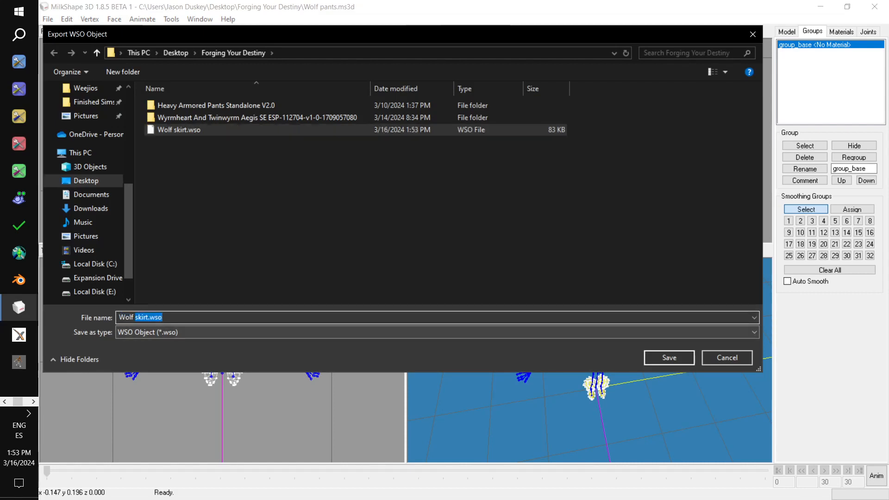
type("boots")
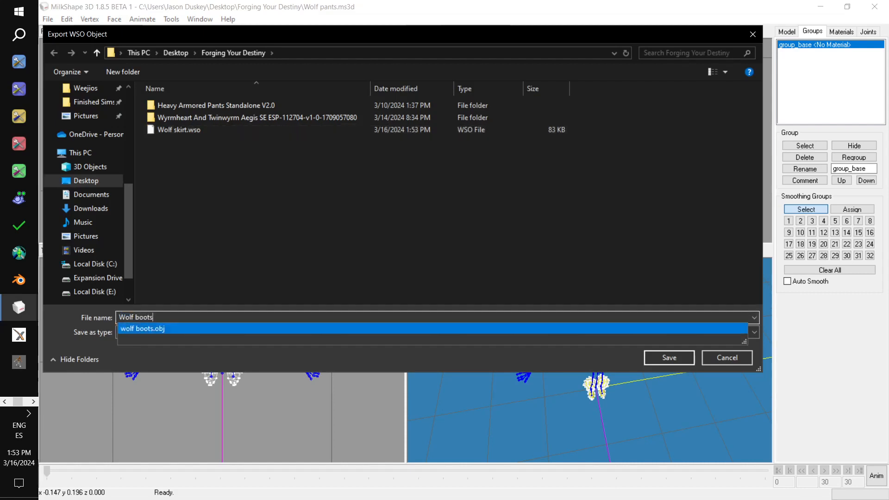
key("Return")
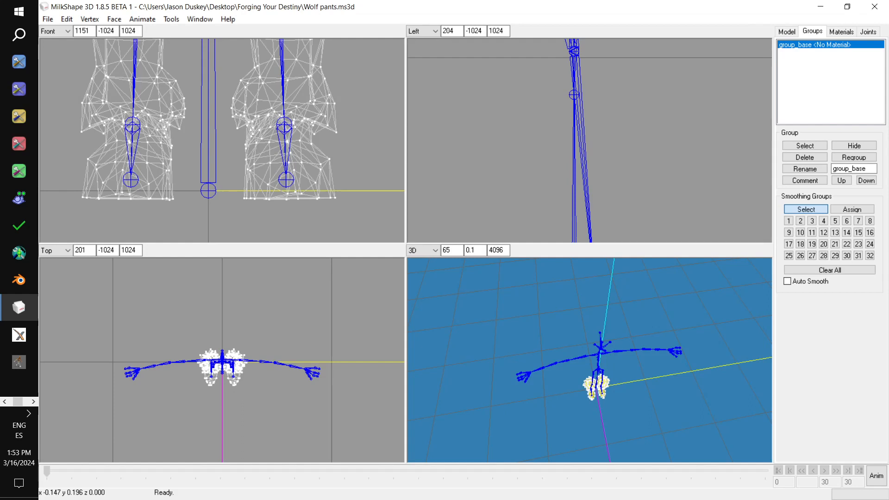
Step: Undo the group deletions, delete the skirt and boots groups so only the body is kept, and unhide the body
key("ctrl+z")
key("ctrl+z")
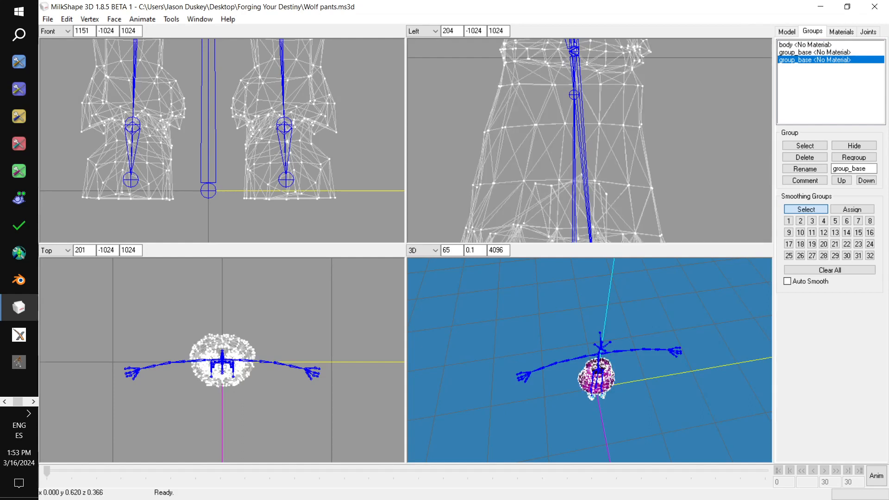
left_click(805, 157)
left_click(805, 157)
left_click_drag(718, 322, 715, 297)
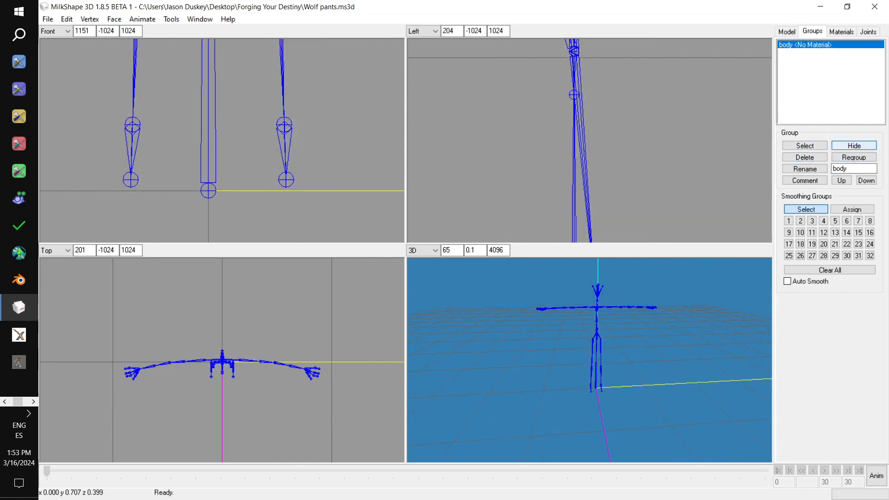
left_click(853, 146)
mouse_move(653, 319)
left_mouse_down()
mouse_move(671, 320)
mouse_move(663, 320)
left_mouse_up()
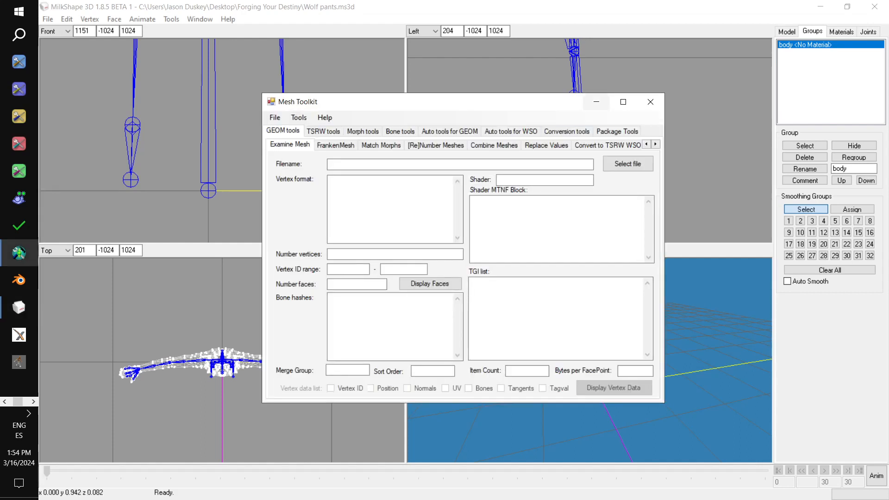
Step: In Mesh Toolkit, load Wolf boots.wso from the Desktop's Forging Your Destiny folder as the WSO mesh for auto-assigning bones
left_click(623, 101)
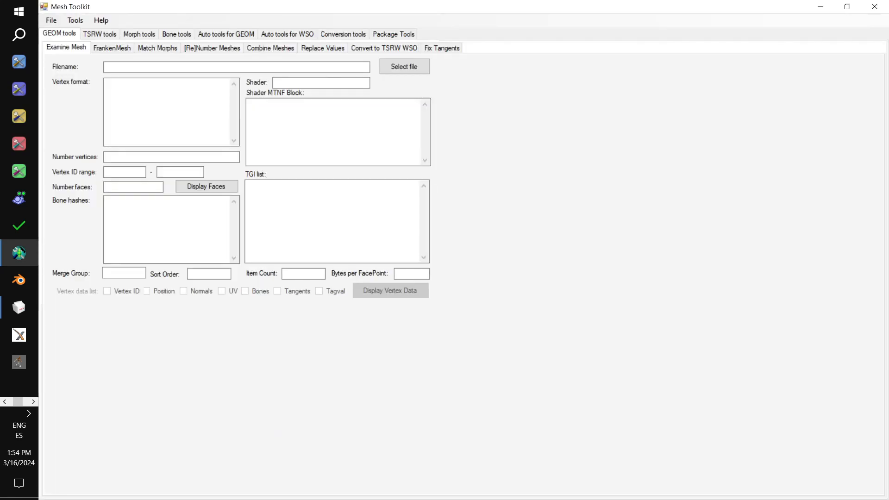
left_click(287, 34)
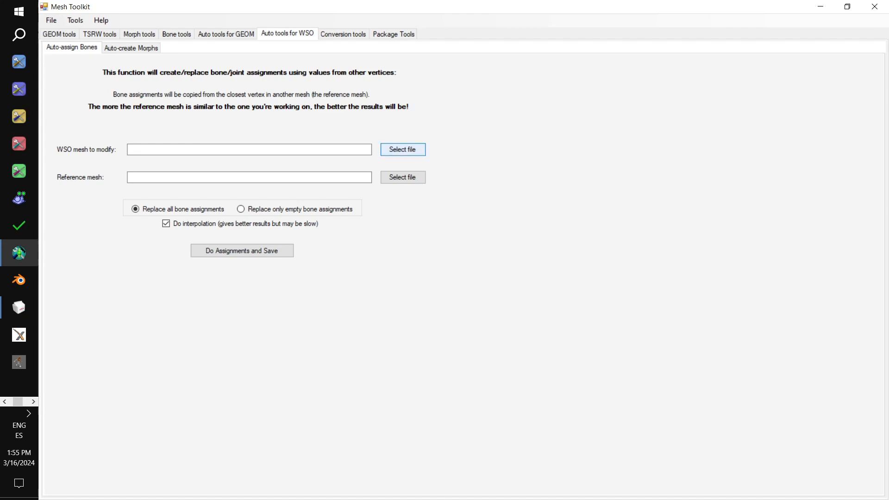
left_click(402, 150)
scroll(361, 223, "up", 2)
scroll(324, 266, "up", 2)
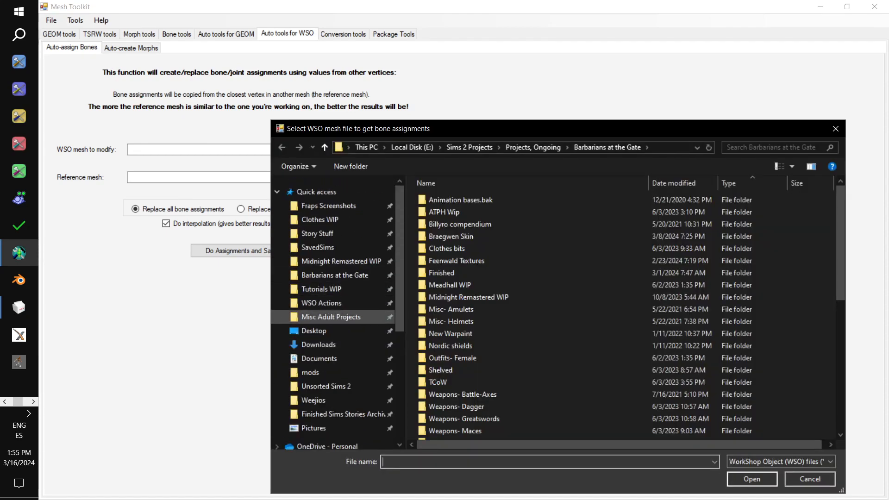
left_click(314, 331)
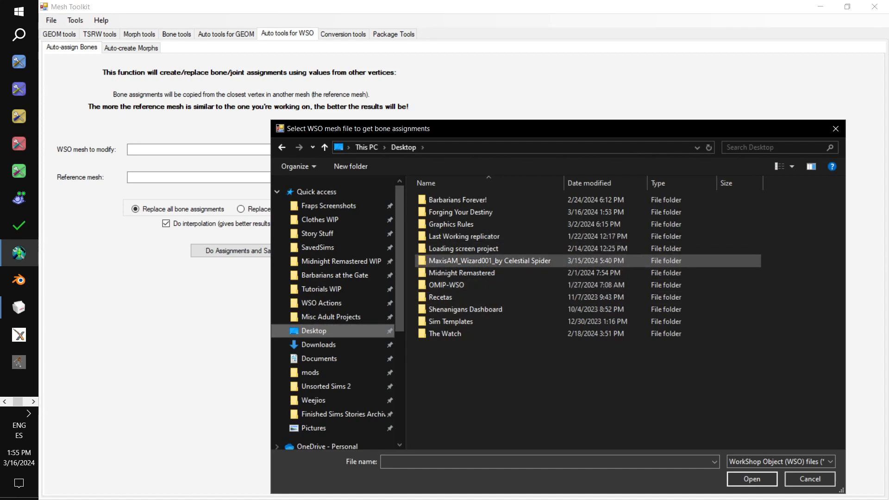
double_click(460, 211)
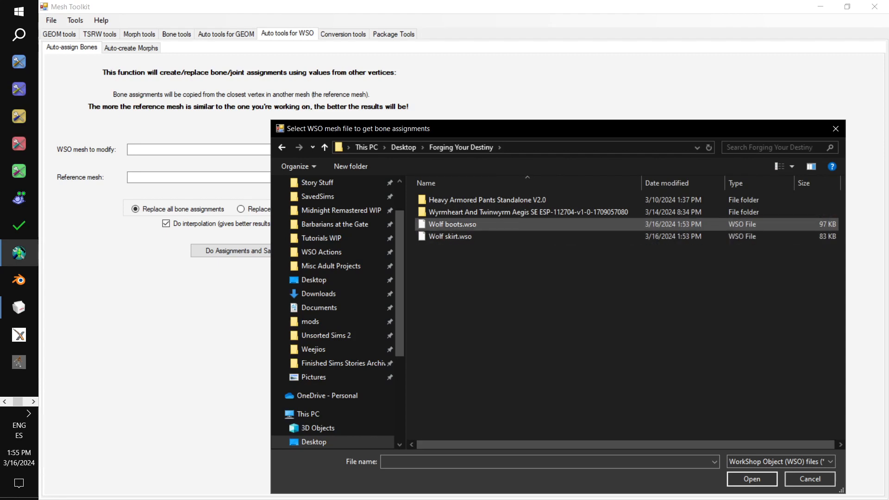
double_click(452, 225)
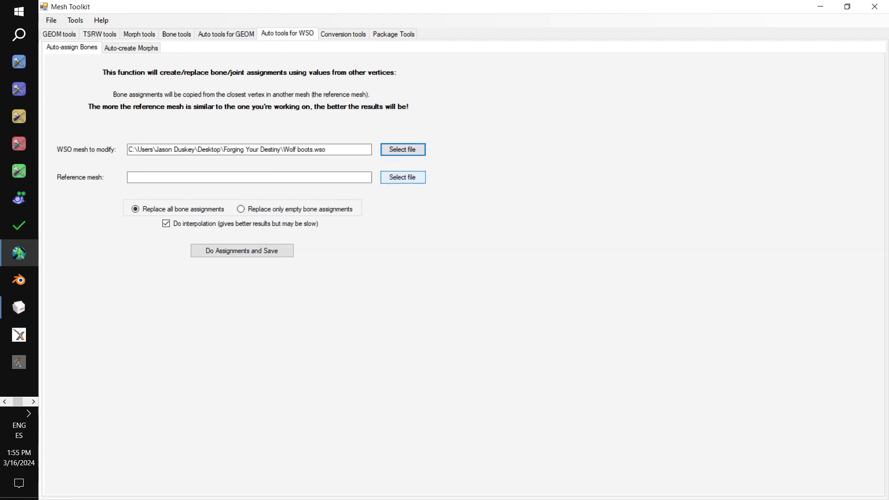
Step: Set AM underwear bones.wso from the Barbarians at the Gate folder as the reference mesh
left_click(403, 177)
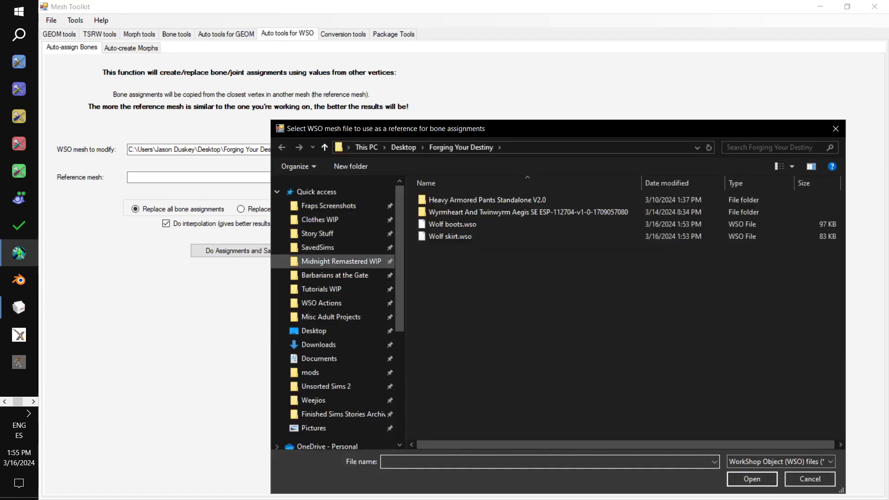
left_click(335, 275)
scroll(523, 308, "down", 8)
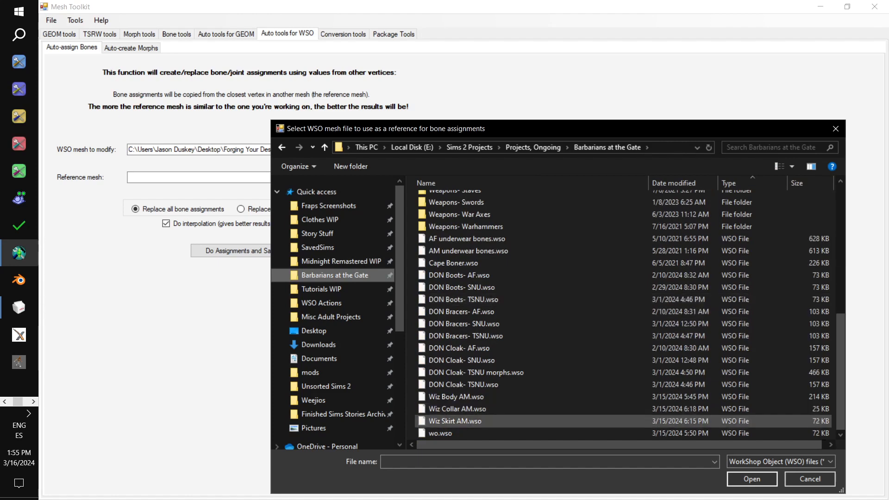
double_click(574, 251)
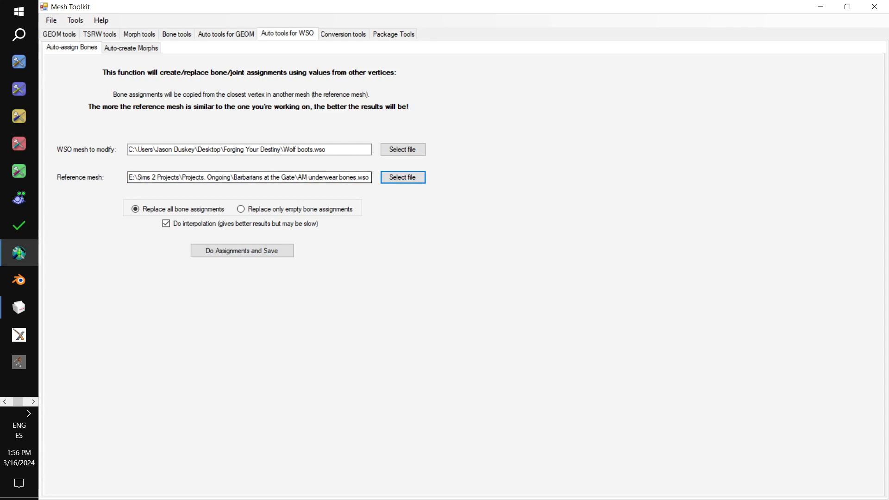
Step: Run the bone assignments for the boots and save over Wolf boots.wso in the Forging Your Destiny folder
left_click(241, 251)
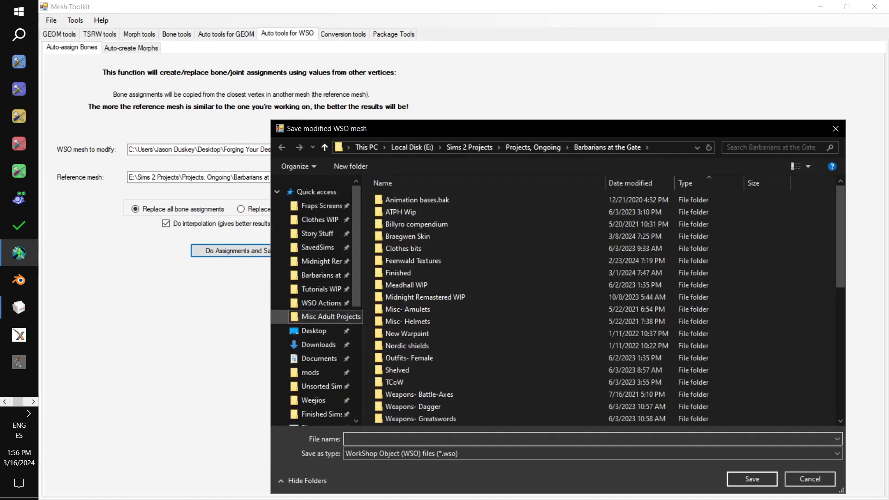
left_click(314, 331)
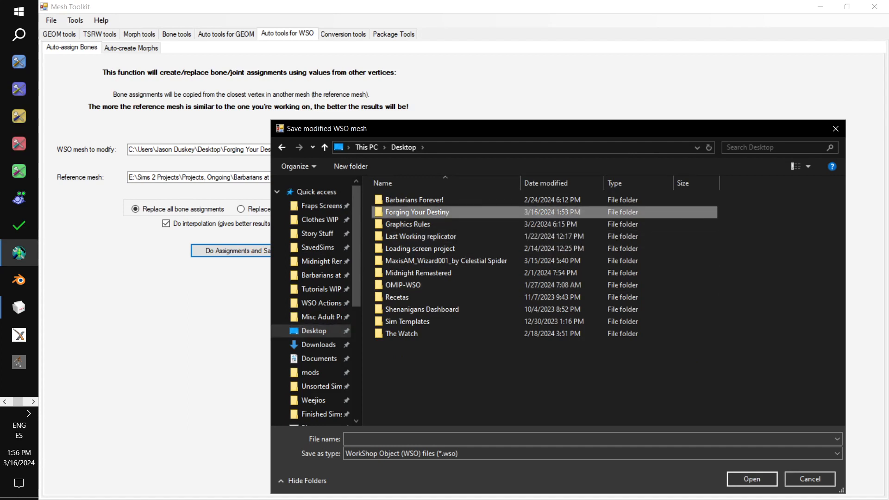
double_click(416, 211)
double_click(409, 224)
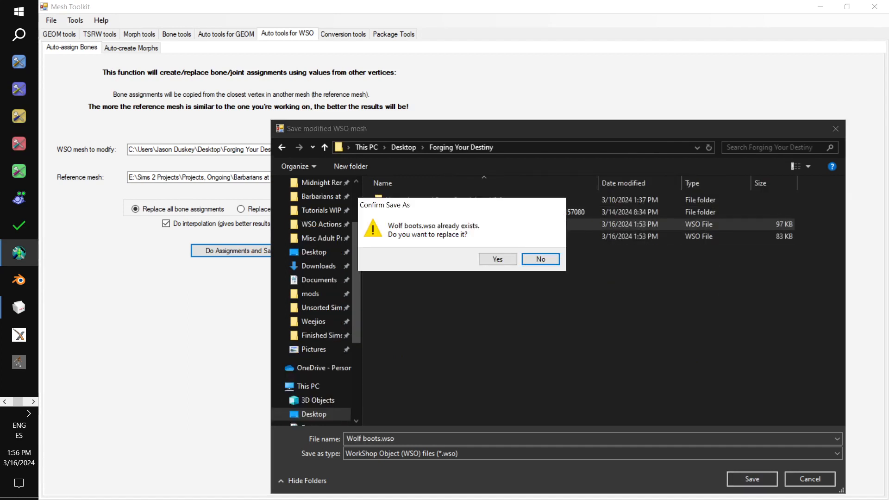
key("Return")
Step: Load Wolf skirt.wso as the mesh to modify, assign its bones from the same reference, and save over Wolf skirt.wso
left_click(402, 150)
double_click(450, 236)
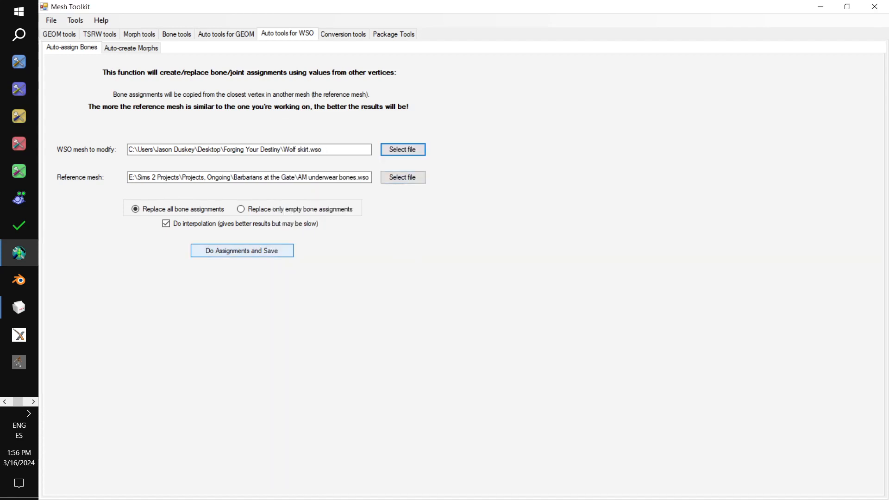
left_click(241, 251)
double_click(450, 236)
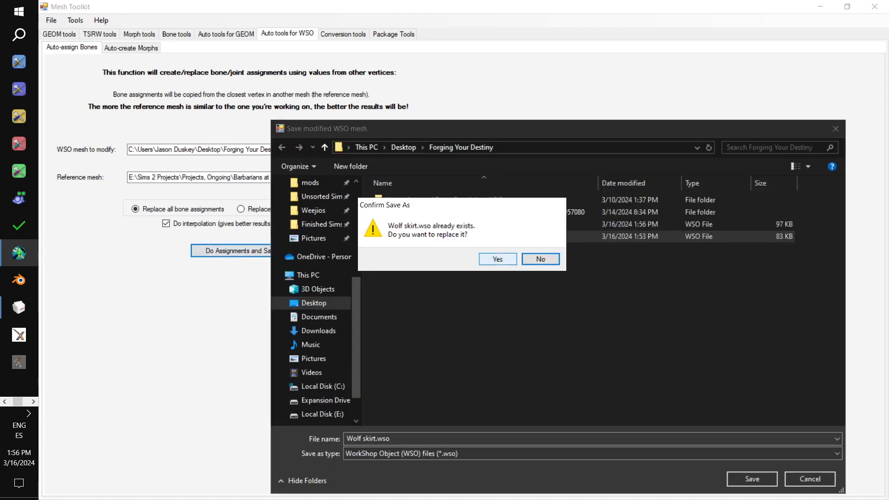
left_click(497, 259)
left_click(820, 6)
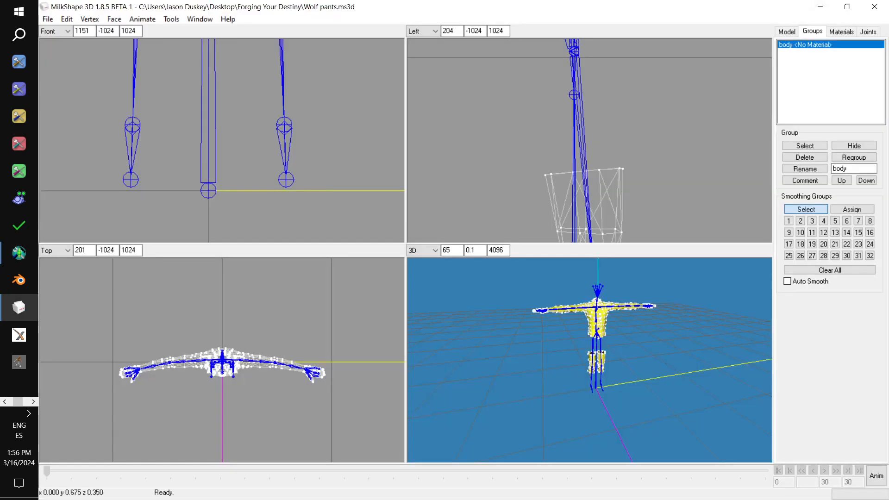
Step: In MilkShape 3D, switch the 3D view to Colored Smoothing Groups and draw the body's vertices with bone colors
left_click_drag(667, 343, 697, 326)
right_click(698, 325)
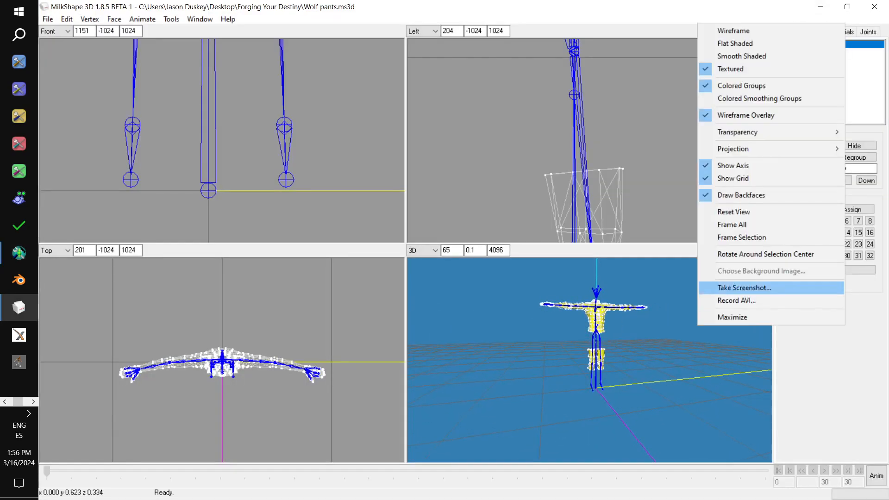
left_click(759, 86)
mouse_move(722, 334)
left_mouse_down()
mouse_move(717, 361)
mouse_move(719, 343)
left_mouse_up()
left_click(868, 32)
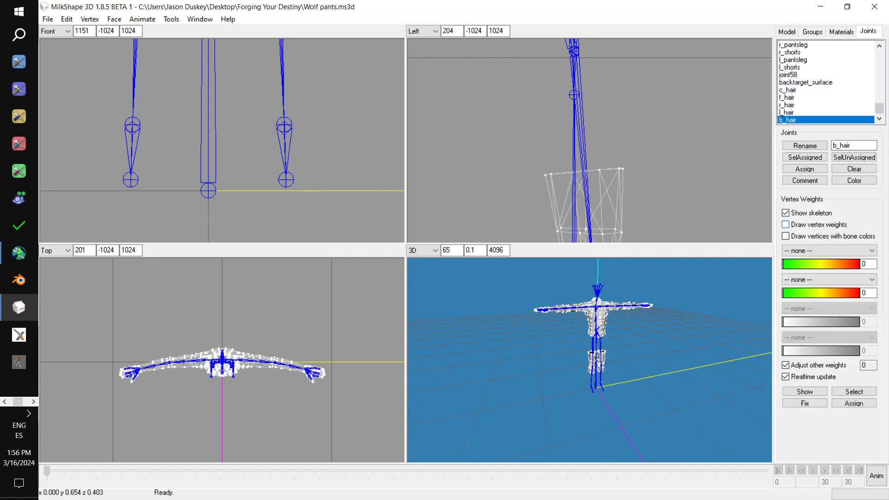
left_click(786, 236)
left_click_drag(695, 342, 686, 331)
scroll(683, 331, "up", 5)
scroll(589, 360, "down", 5)
left_click_drag(589, 360, 586, 364)
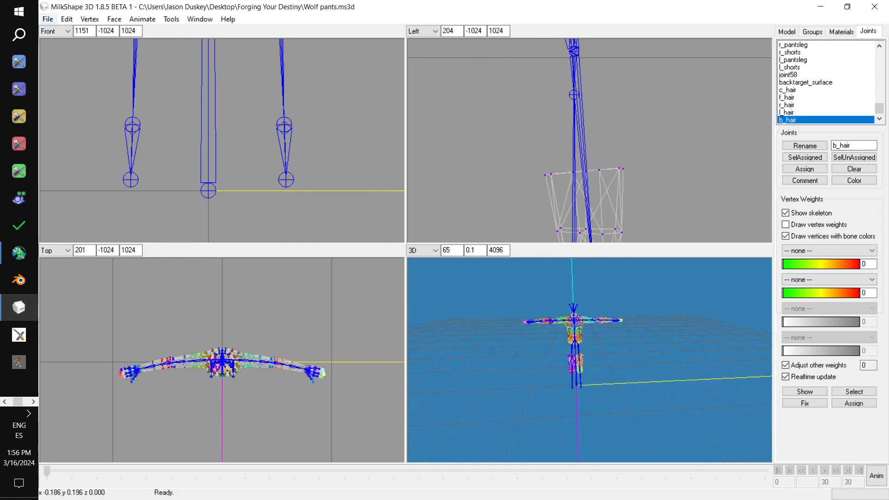
Step: Import Wolf skirt.wso as a TSRW Object and check its bone colors against the body in 3D
left_click(48, 19)
mouse_move(70, 101)
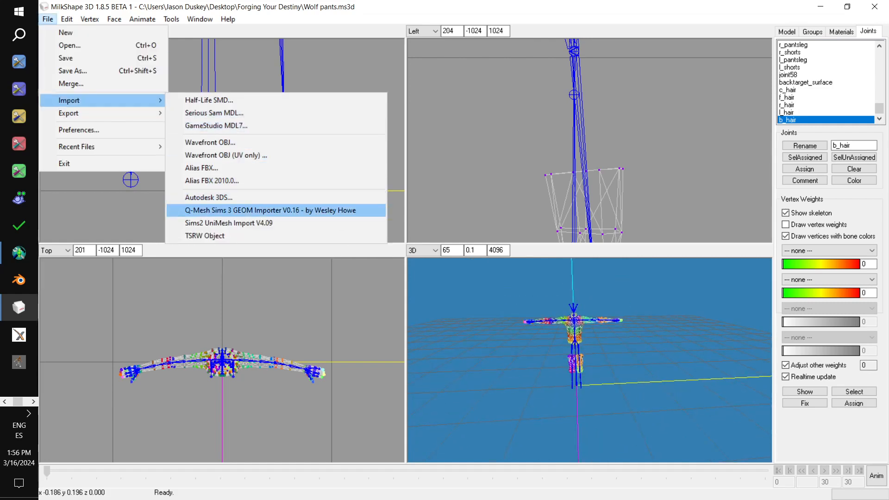
left_click(205, 236)
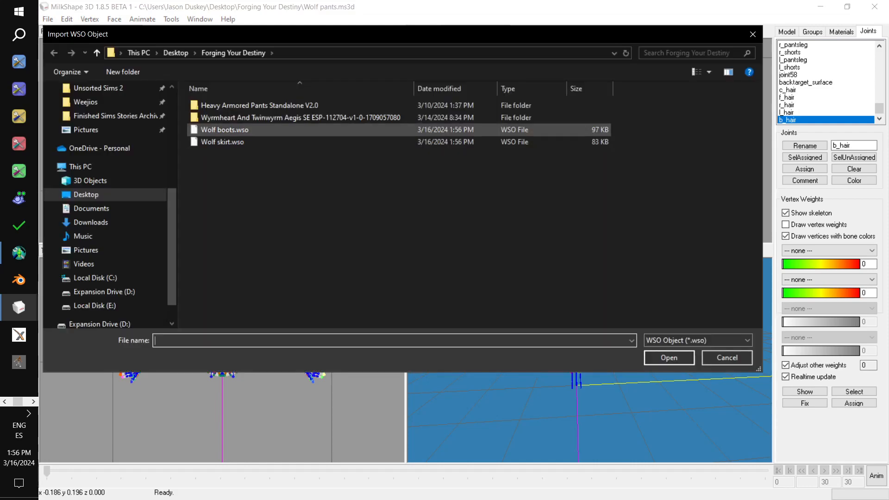
left_click(222, 142)
double_click(289, 141)
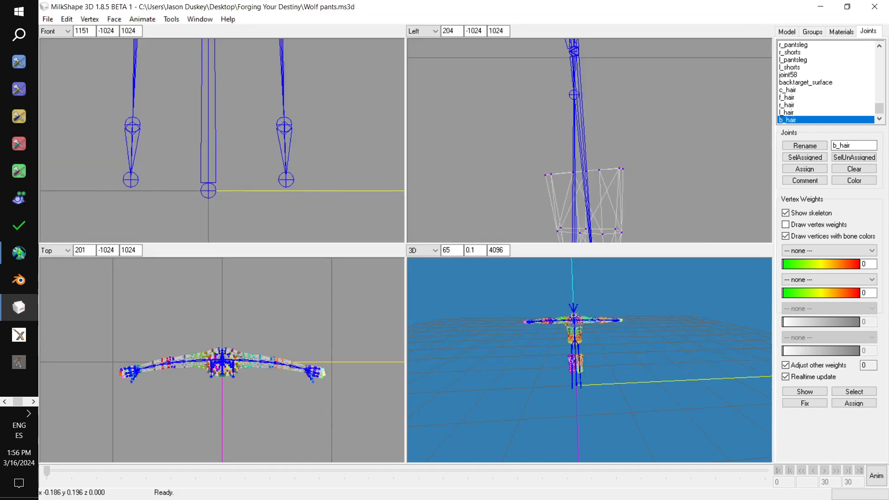
left_click_drag(597, 361, 577, 366)
scroll(567, 359, "up", 5)
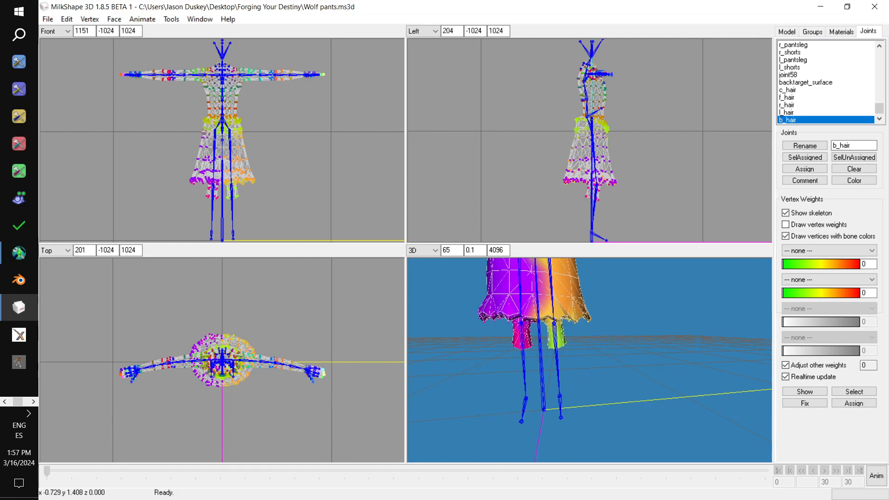
Step: Import Wolf boots.wso as a TSRW Object and check its bone colors against the legs in the 3D view
left_click(48, 19)
mouse_move(69, 101)
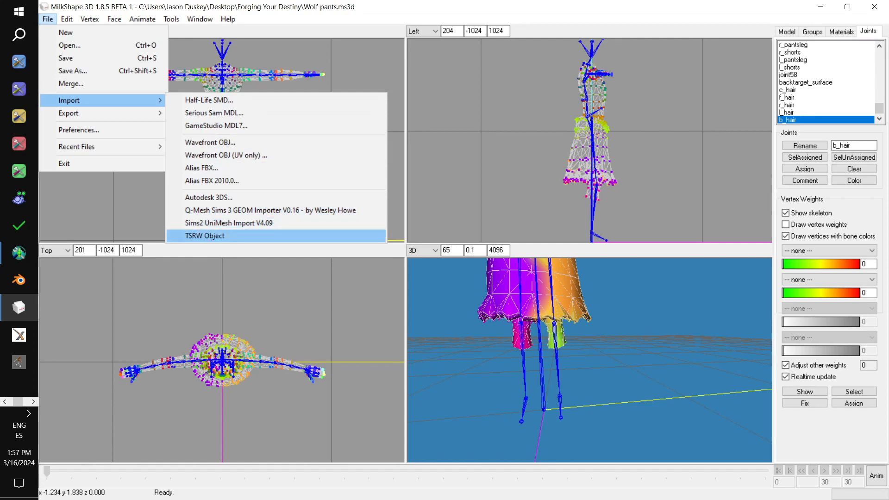
left_click(205, 236)
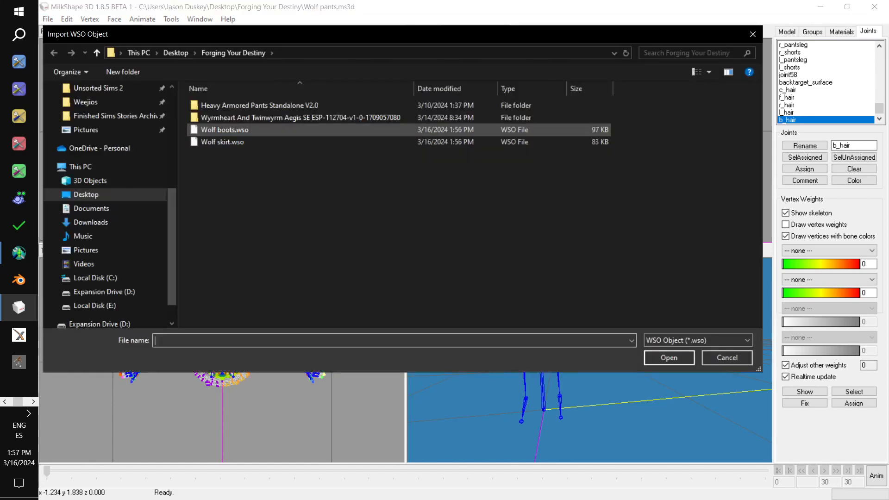
double_click(224, 130)
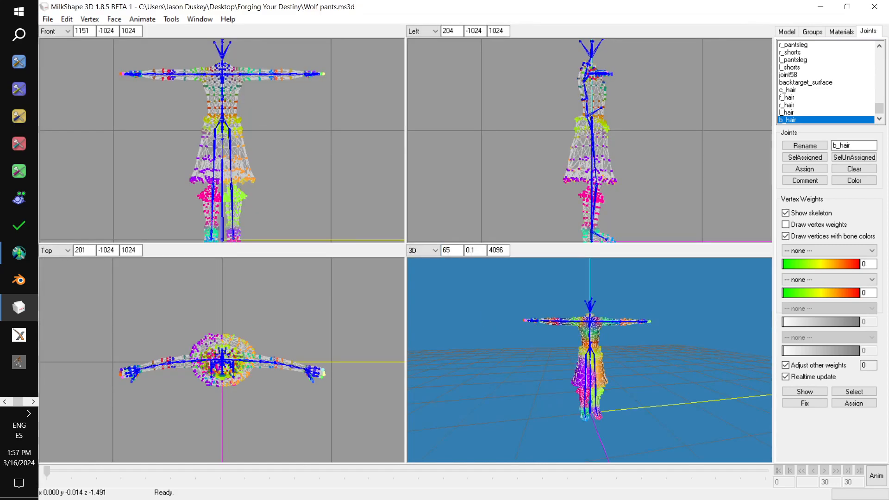
left_click_drag(598, 366, 576, 342)
scroll(589, 360, "up", 5)
scroll(589, 359, "up", 8)
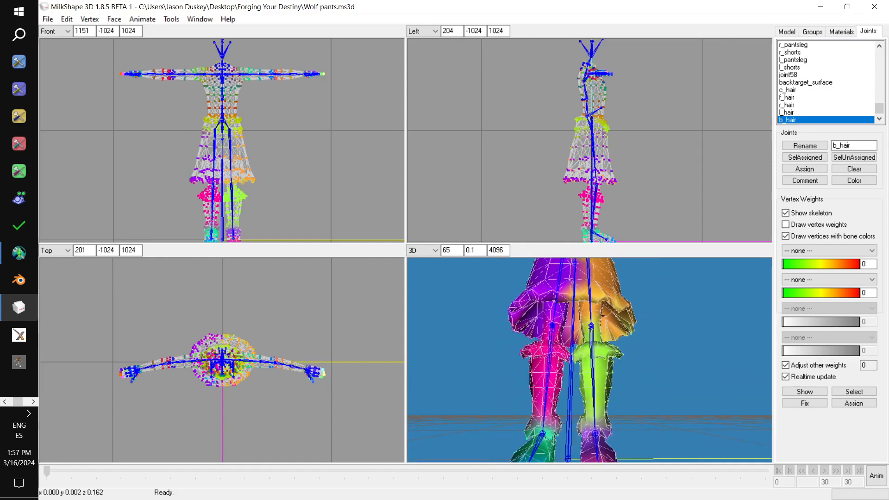
mouse_move(589, 360)
left_mouse_down()
mouse_move(595, 347)
mouse_move(581, 340)
mouse_move(523, 335)
mouse_move(579, 345)
mouse_move(607, 366)
mouse_move(599, 359)
left_mouse_up()
scroll(589, 360, "down", 8)
Step: Turn off the wireframe overlay in the 3D view and save the project
right_click(665, 384)
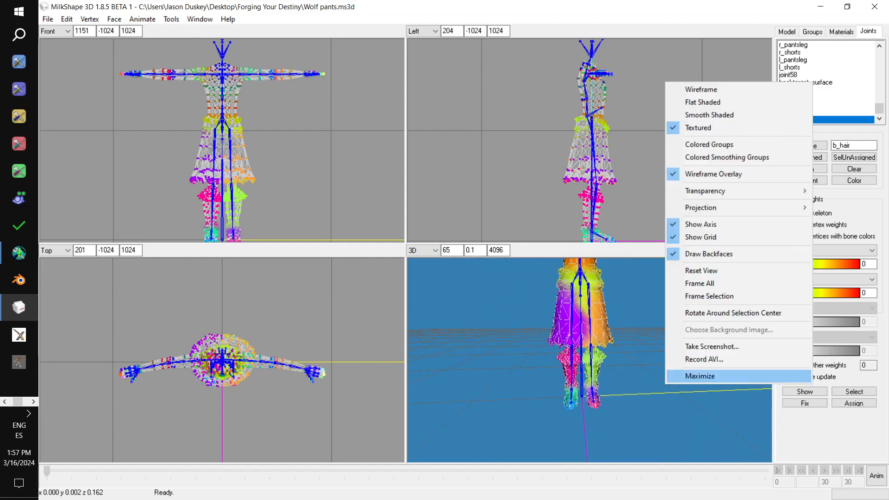
left_click(704, 174)
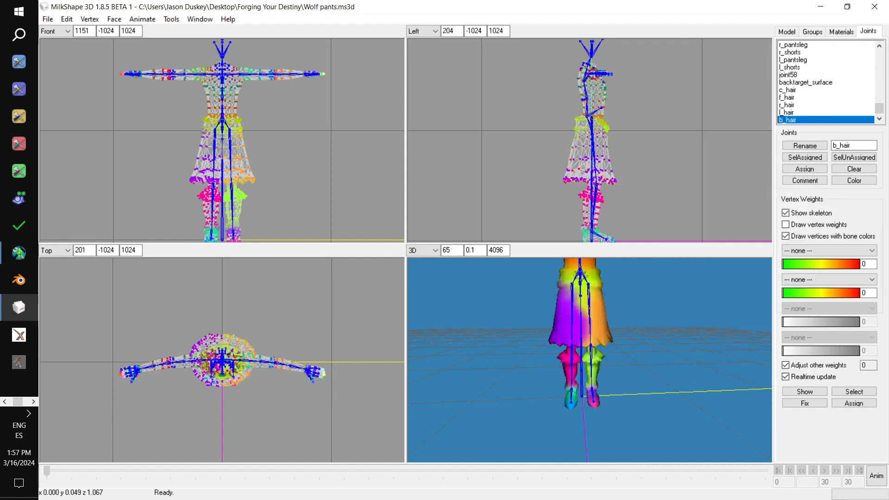
left_click_drag(597, 324, 603, 379, "ctrl")
scroll(598, 398, "down", 3)
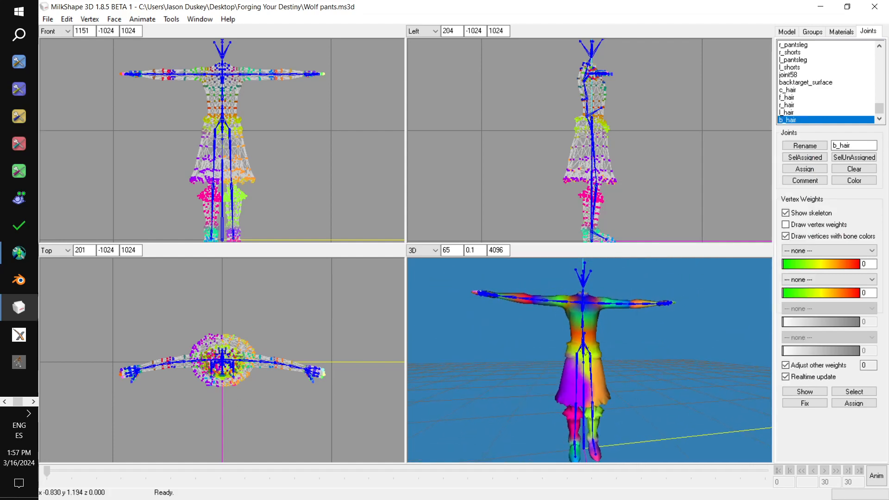
left_click(47, 19)
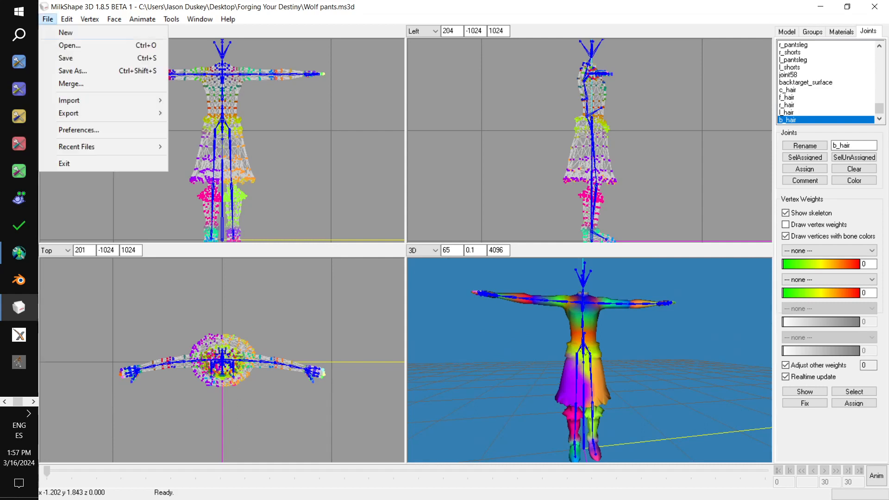
left_click(67, 59)
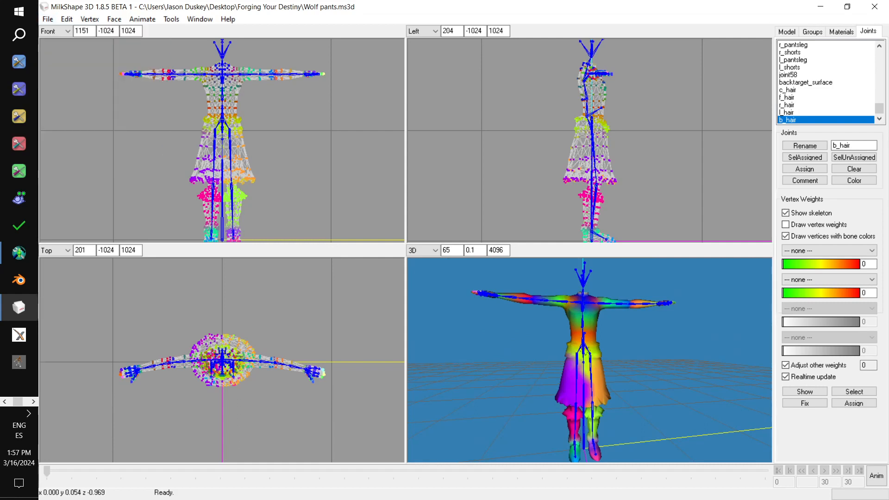
Step: Select the l_thigh joint and rotate it forward in the Left view to test how the skirt and boot deform
mouse_move(551, 342)
left_mouse_down()
mouse_move(514, 326)
mouse_move(572, 339)
mouse_move(537, 349)
mouse_move(586, 347)
mouse_move(540, 352)
left_mouse_up()
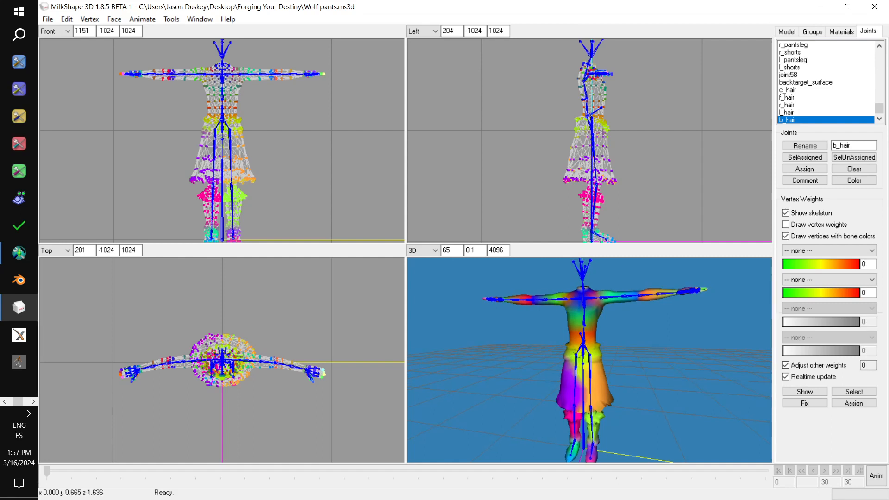
scroll(827, 81, "up", 10)
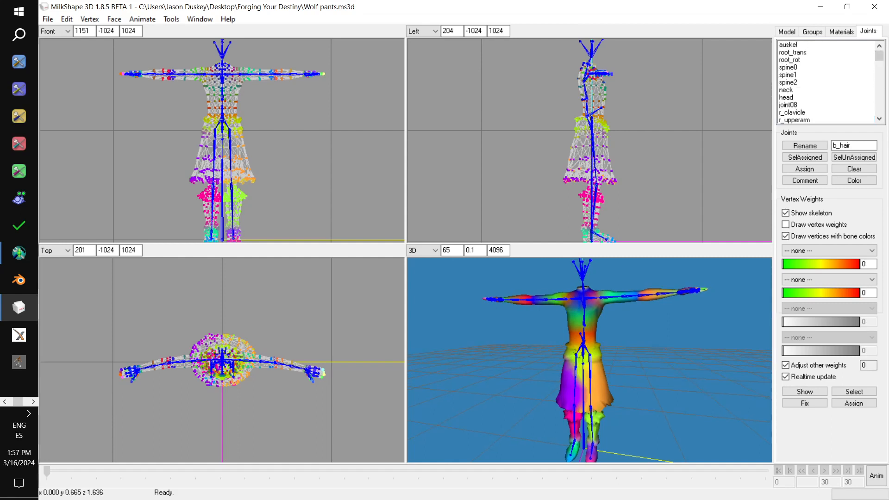
scroll(826, 81, "down", 4)
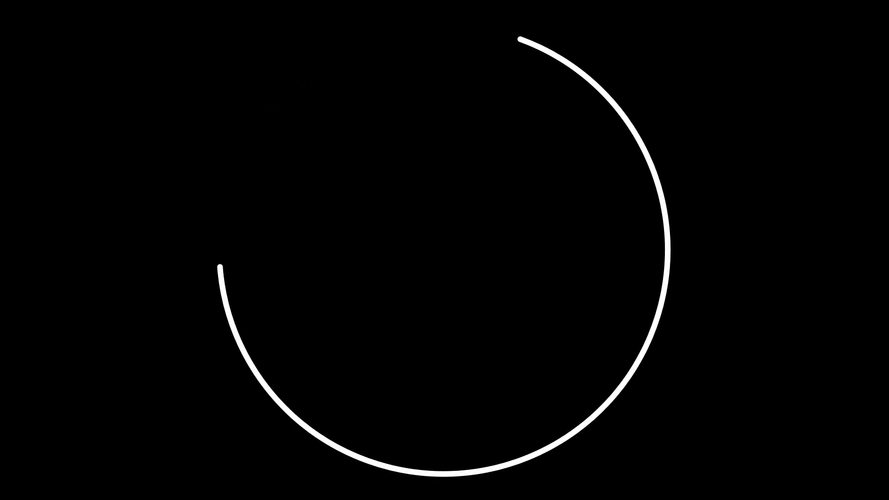
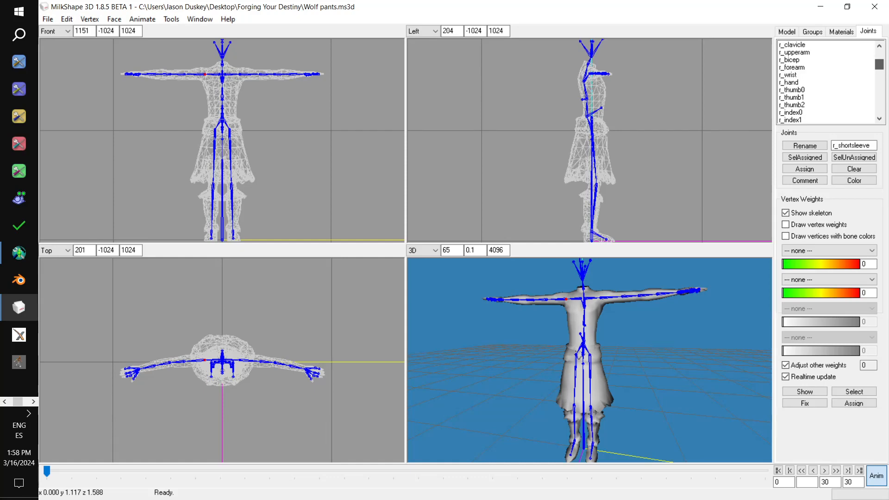
scroll(827, 81, "down", 3)
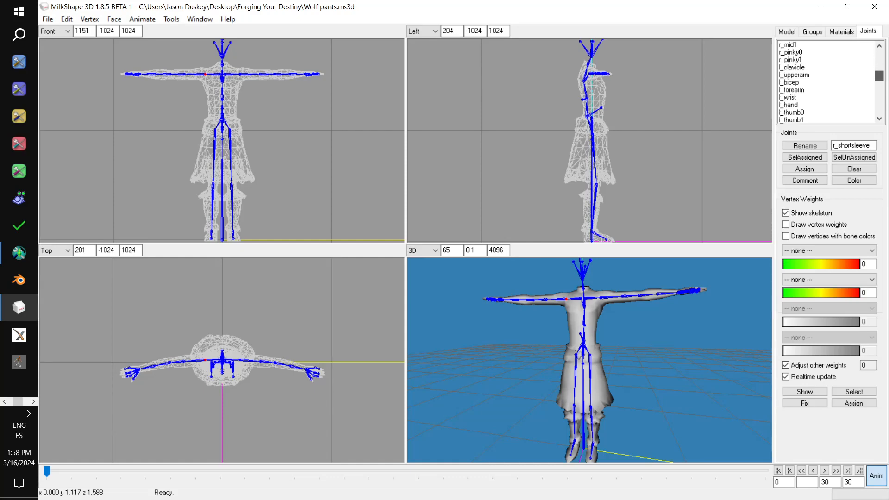
scroll(826, 82, "down", 5)
double_click(788, 97)
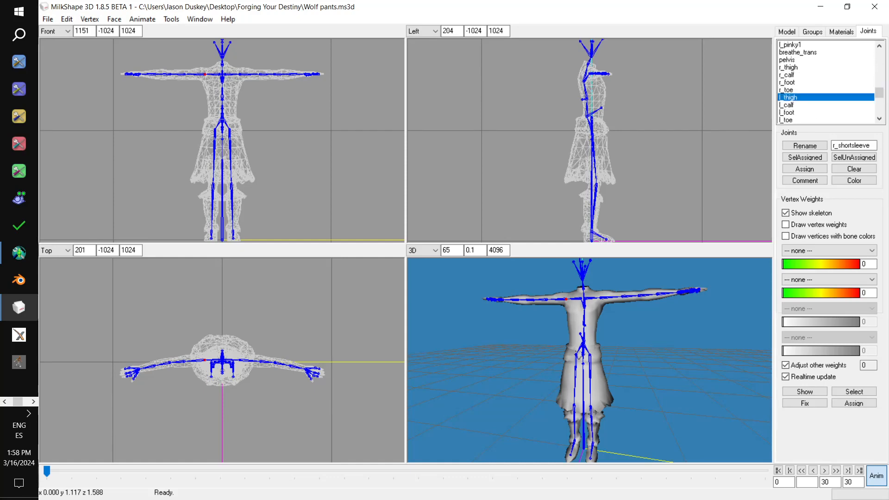
left_click_drag(588, 394, 583, 342, "ctrl")
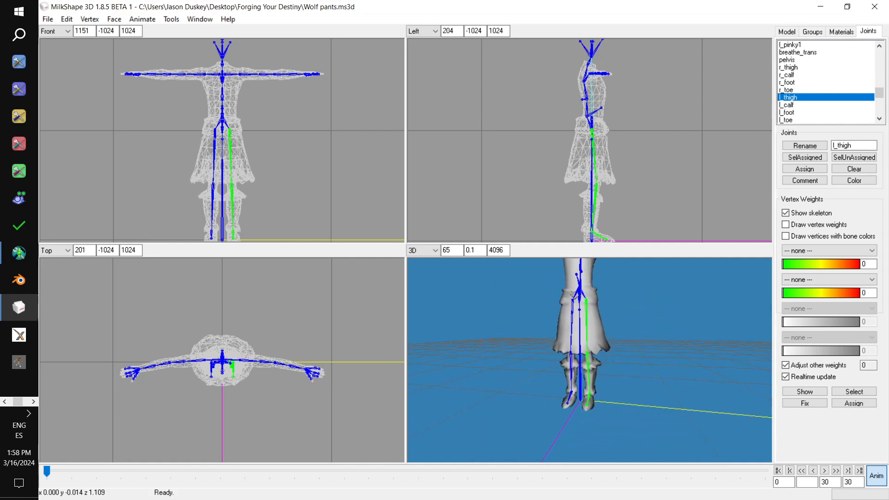
scroll(584, 341, "up", 3)
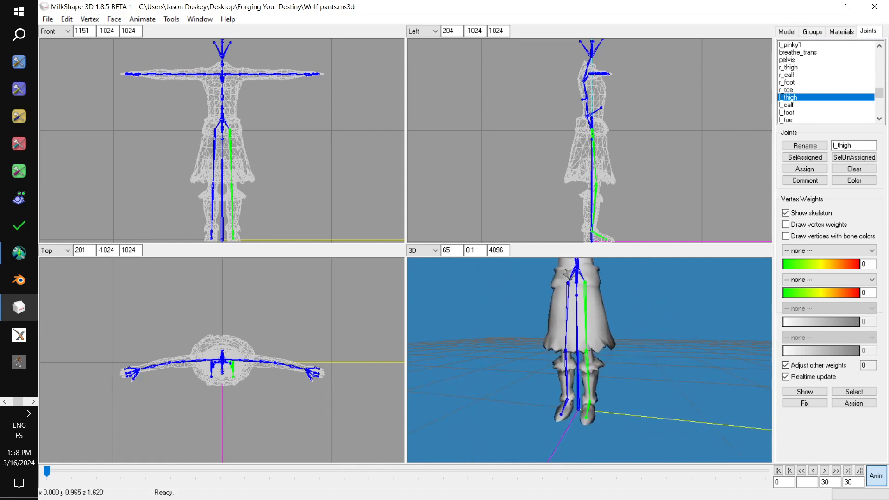
left_click(787, 32)
left_click(804, 67)
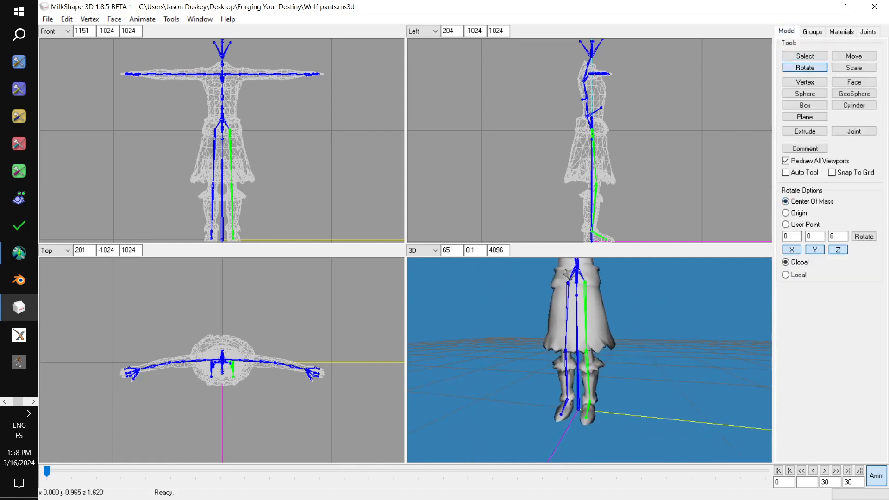
left_click_drag(679, 185, 701, 185)
left_click_drag(685, 189, 674, 160)
left_click_drag(588, 361, 634, 367)
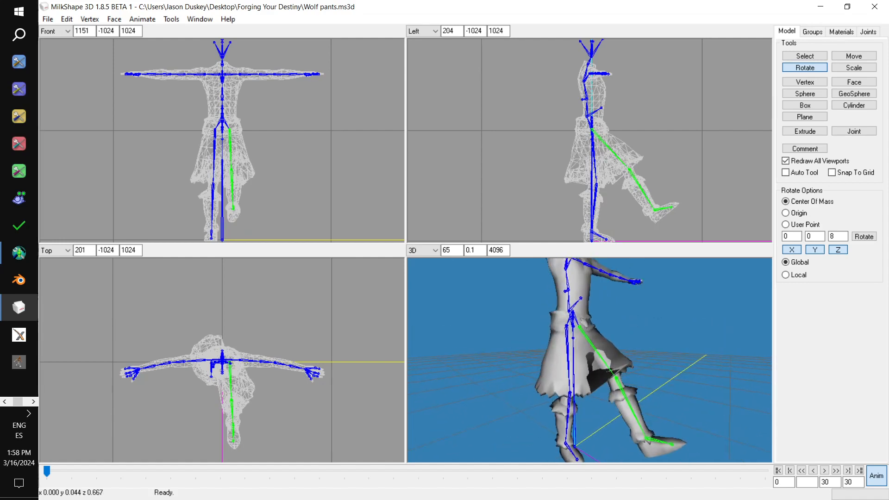
Step: Try raising the left thigh further forward to test the skirt's deformation, and undo that last rotation
left_click_drag(619, 375, 640, 370)
left_click_drag(720, 207, 725, 181)
mouse_move(667, 366)
left_mouse_down()
mouse_move(504, 368)
mouse_move(598, 383)
mouse_move(585, 382)
mouse_move(681, 377)
mouse_move(563, 364)
mouse_move(591, 354)
mouse_move(657, 362)
left_mouse_up()
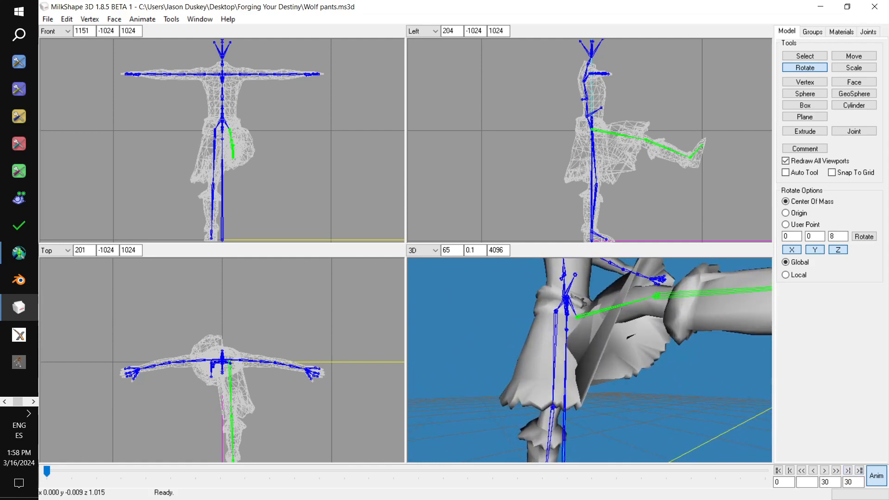
key("ctrl+z")
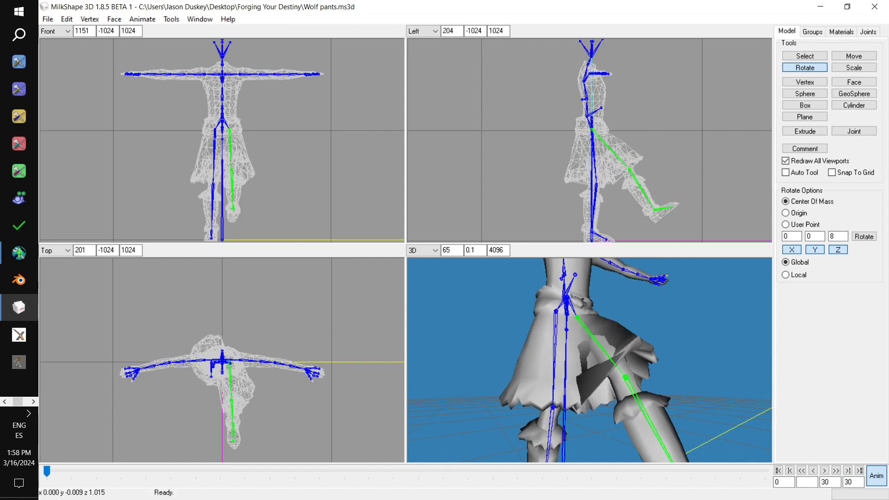
Step: Select the l_calf joint, rotate it to test the knee and boot deformation, and return it to its previous angle
left_click(868, 32)
scroll(826, 82, "down", 1)
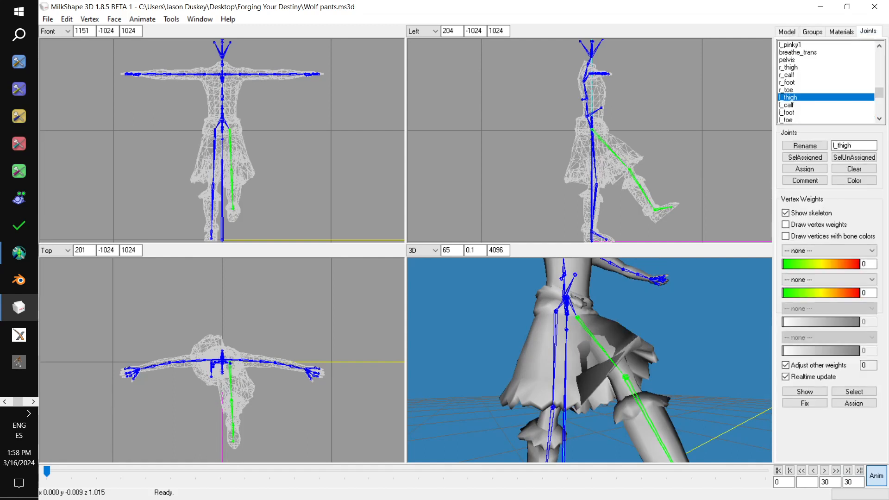
left_click(788, 83)
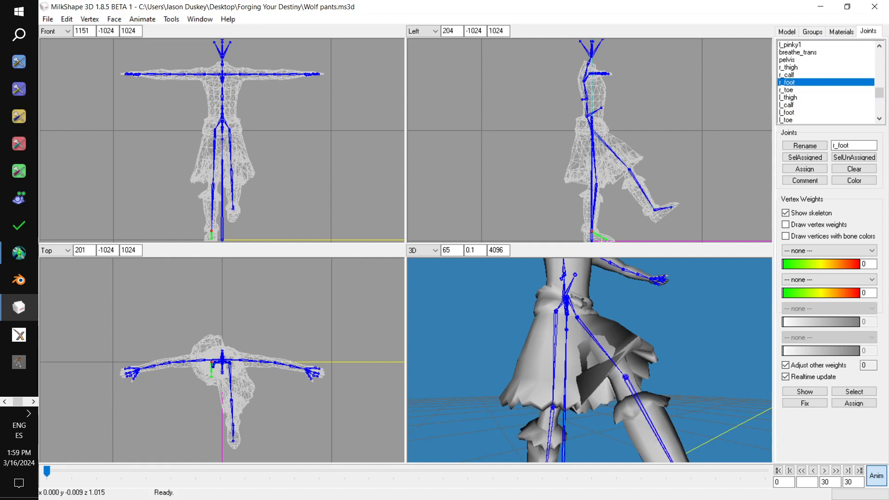
left_click(788, 105)
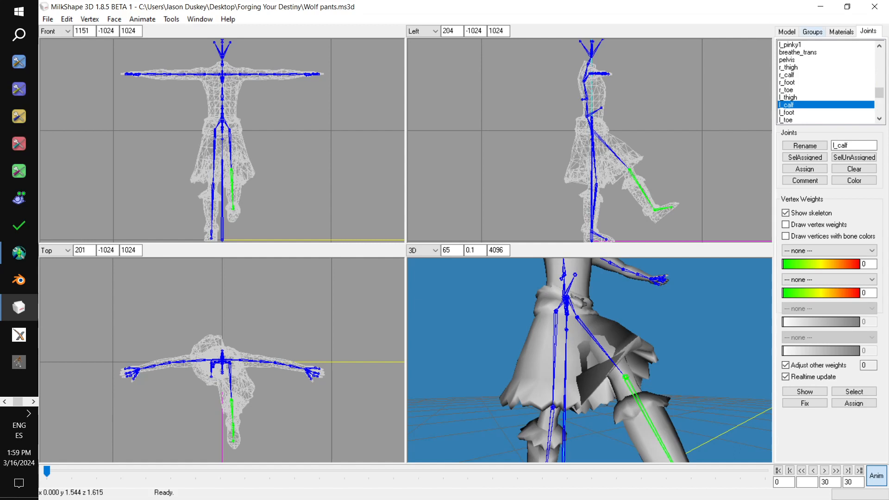
left_click(787, 32)
mouse_move(727, 129)
left_mouse_down()
mouse_move(723, 159)
mouse_move(724, 103)
mouse_move(724, 131)
left_mouse_up()
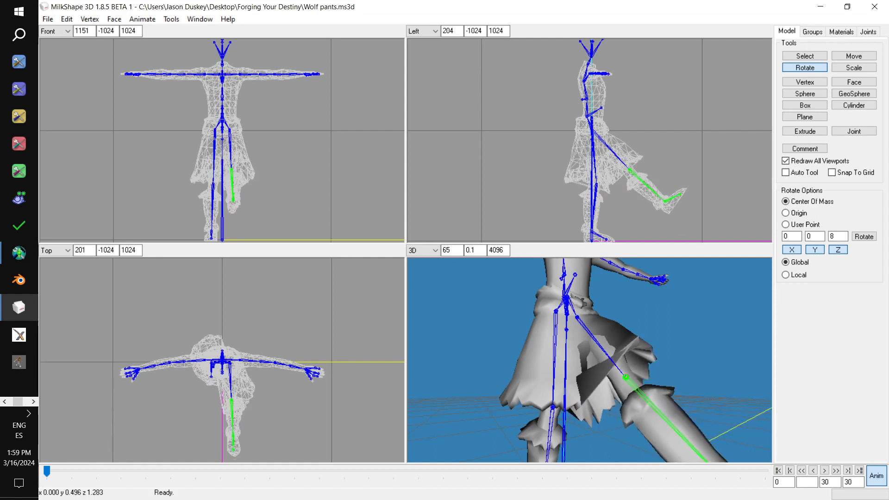
left_click_drag(724, 134, 725, 137)
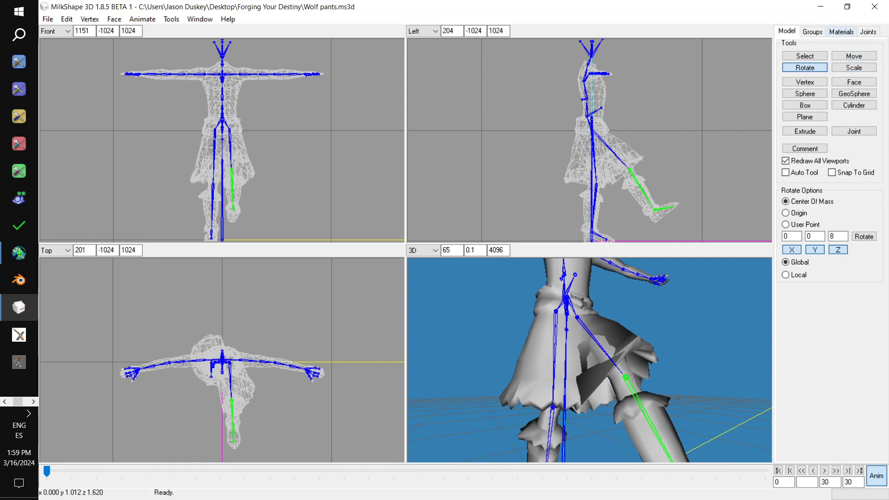
Step: Select the l_foot joint, tilt the foot downward in the Left view, and examine the boot's deformation in 3D
left_click(812, 31)
left_click(868, 31)
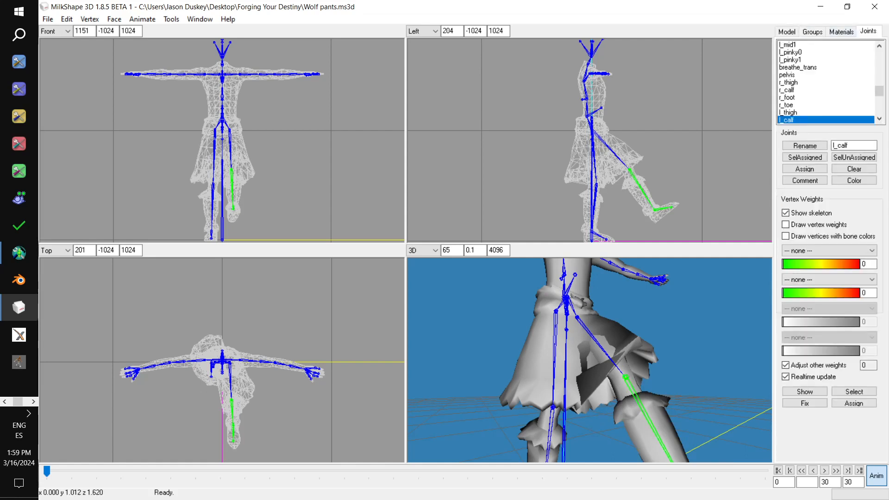
scroll(825, 81, "down", 2)
scroll(826, 82, "down", 1)
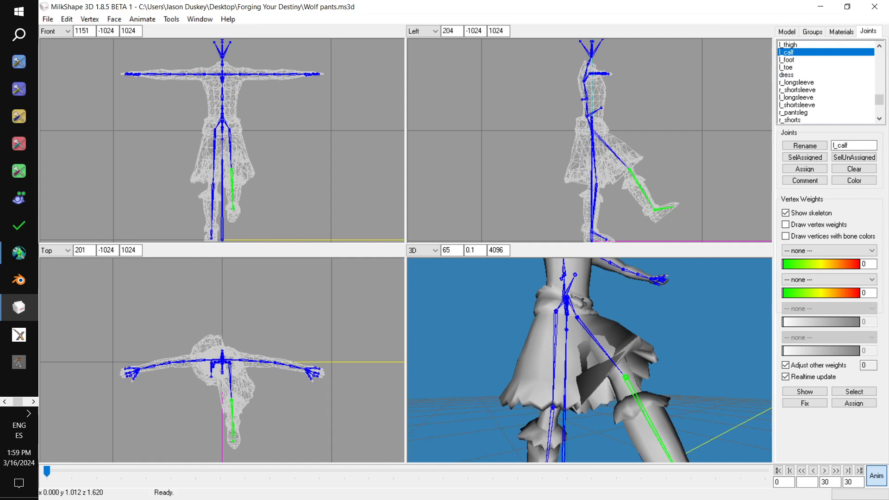
double_click(826, 59)
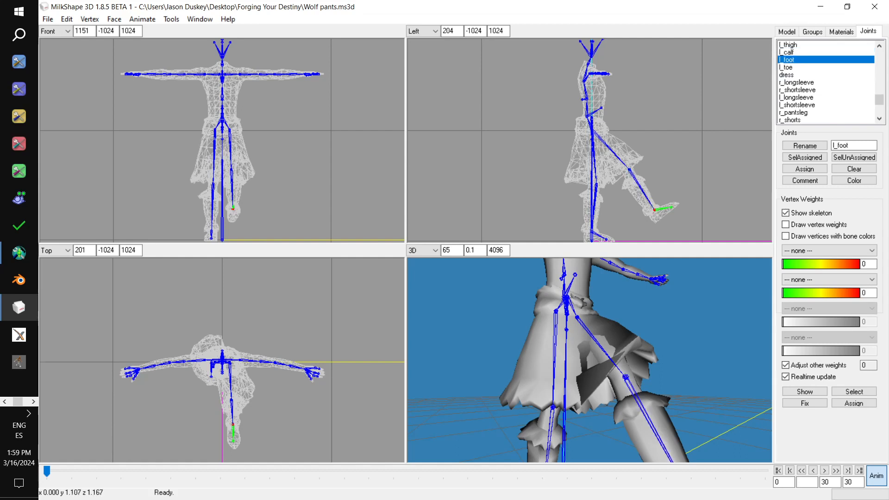
left_click_drag(722, 116, 723, 134)
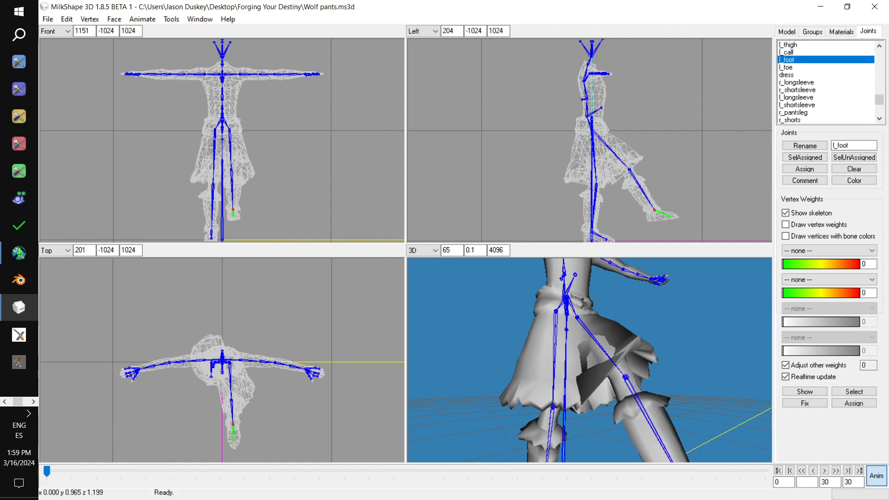
left_click_drag(574, 351, 570, 285)
left_click_drag(708, 296, 708, 290)
left_click_drag(707, 232, 691, 219)
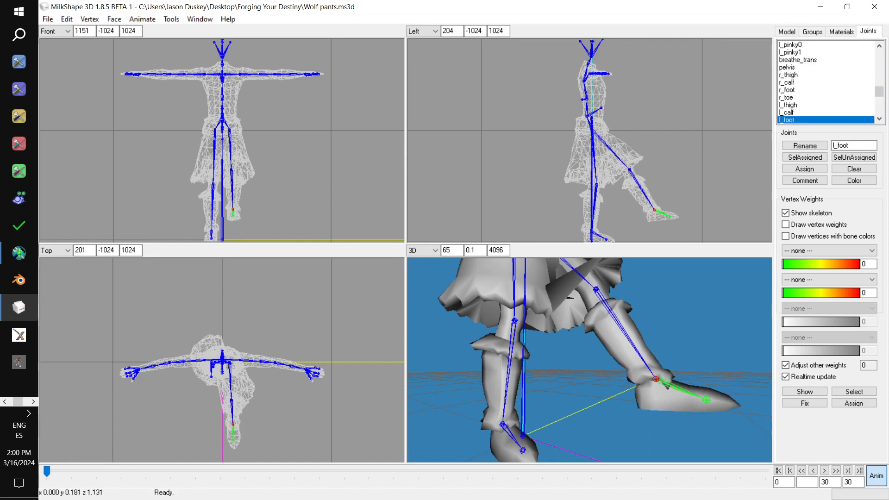
Step: Undo the left leg's test rotations to return the skeleton to its original standing pose
key("ctrl+z")
key("ctrl+z")
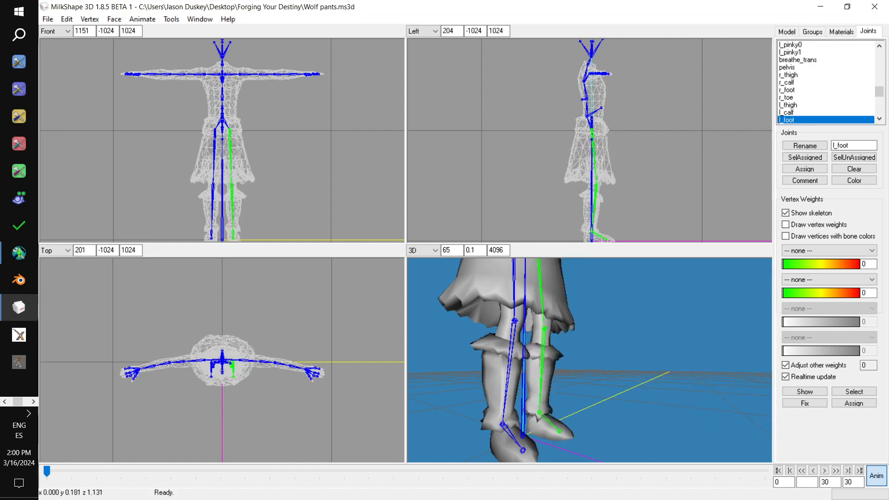
left_click_drag(648, 361, 620, 365)
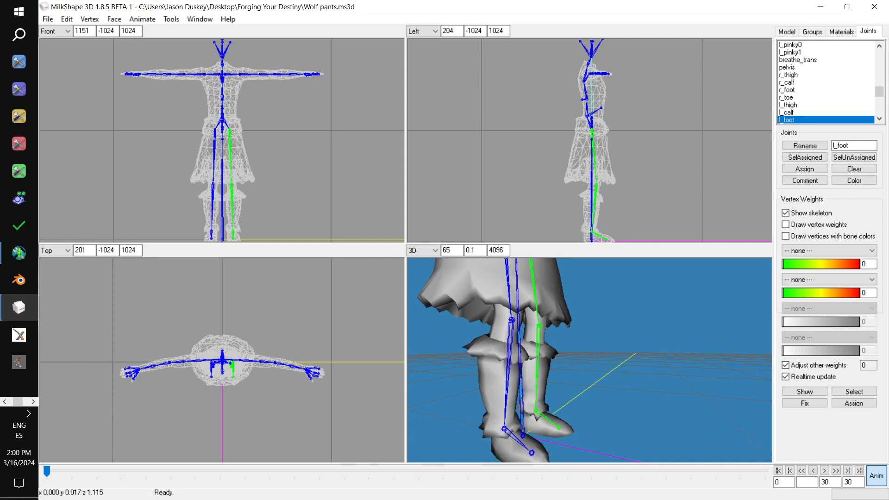
key("ctrl+z")
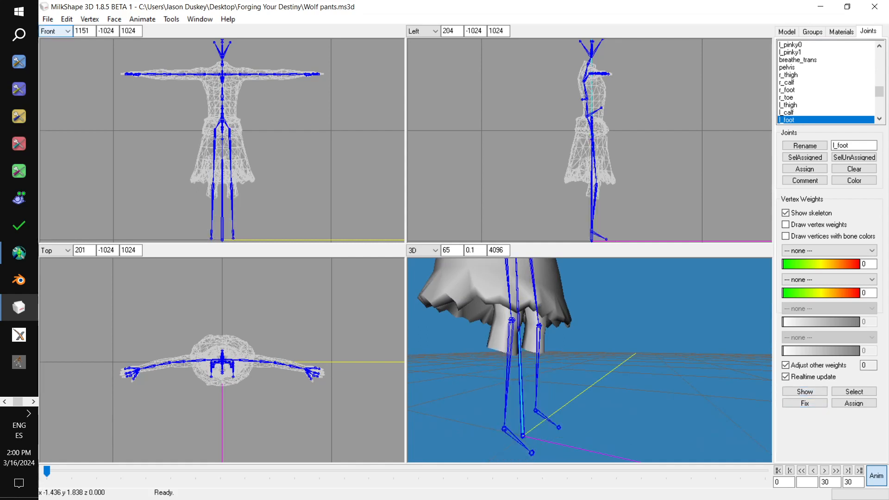
left_click(67, 19)
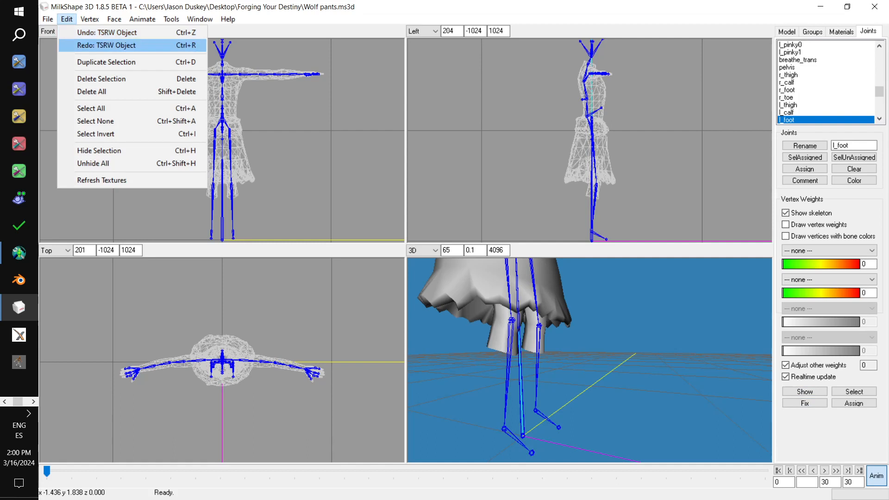
left_click(107, 46)
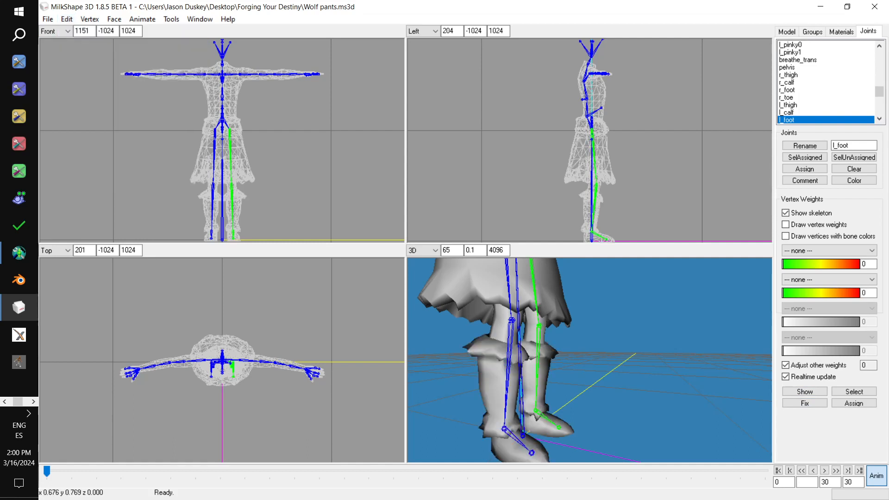
left_click(423, 251)
left_click(423, 251)
left_click_drag(639, 361, 599, 347)
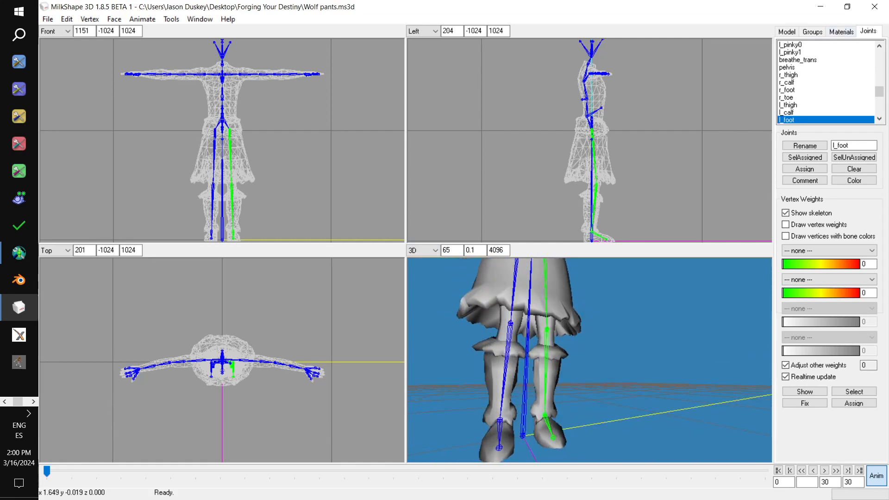
middle_click_drag(678, 167, 664, 157)
right_click(664, 157)
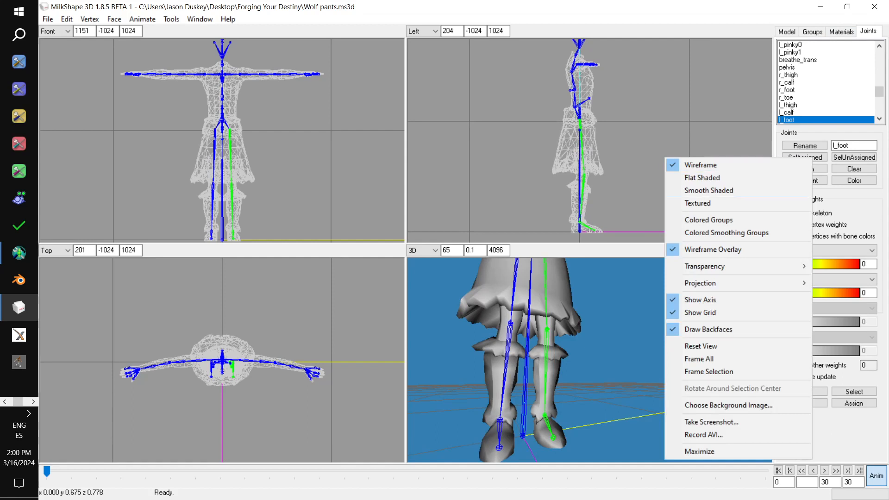
key("Escape")
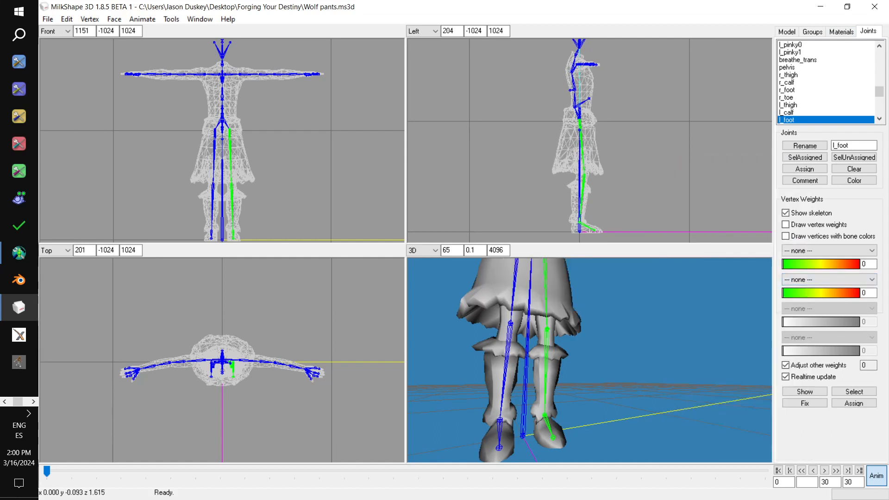
Step: Turn off animation mode and bring the lower half of the skirt up close in the Left view
left_click(876, 475)
middle_click_drag(678, 209, 676, 199)
scroll(675, 199, "up", 6)
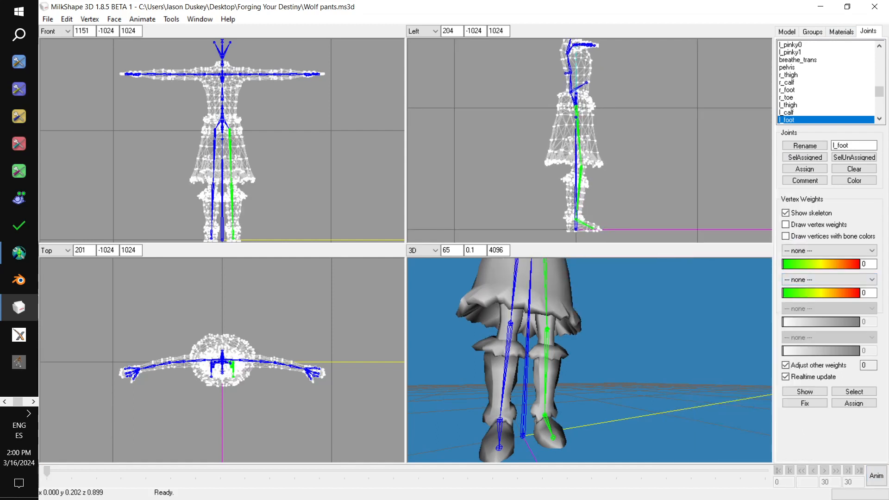
scroll(588, 140, "up", 8)
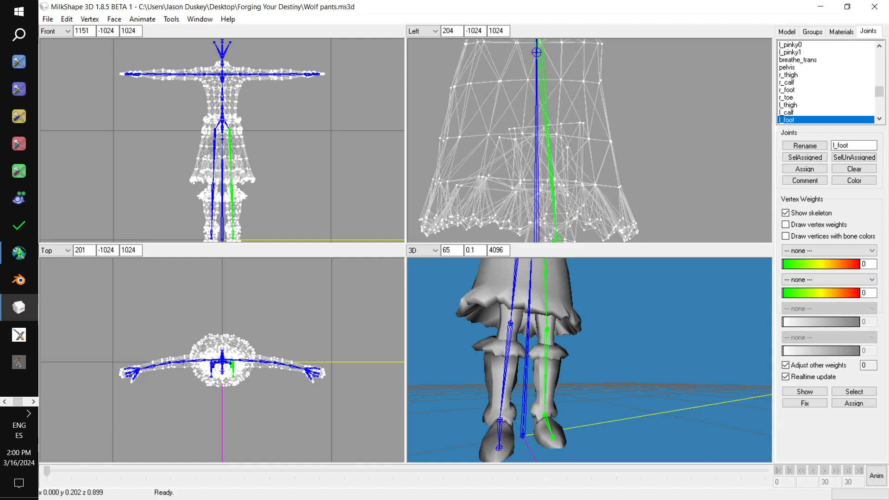
scroll(674, 198, "up", 3)
middle_click_drag(662, 204, 727, 193)
scroll(588, 140, "up", 3)
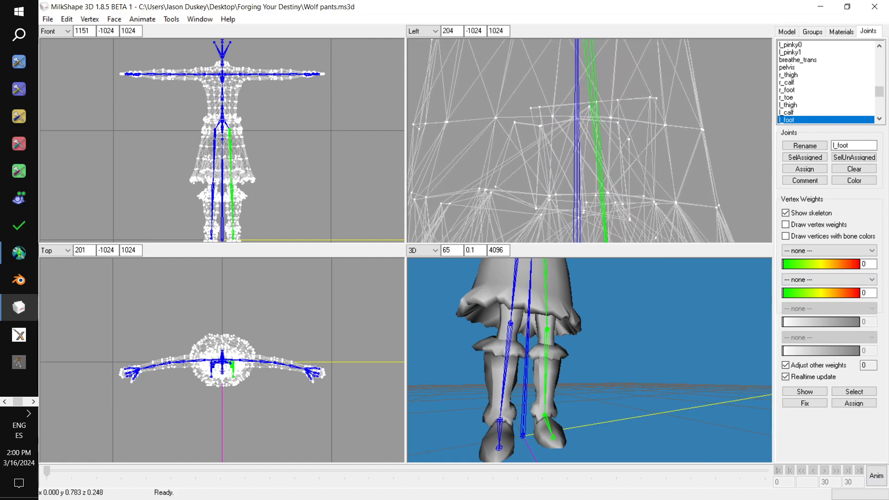
Step: Select the body's leg-top vertices under the skirt in the Left view, try deleting them, and undo the deletion
left_click(786, 32)
left_click(805, 56)
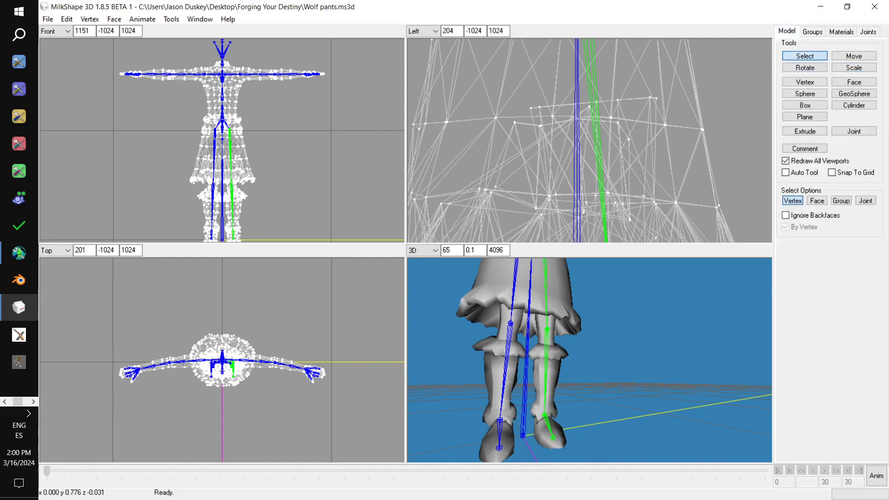
left_click_drag(524, 92, 545, 110)
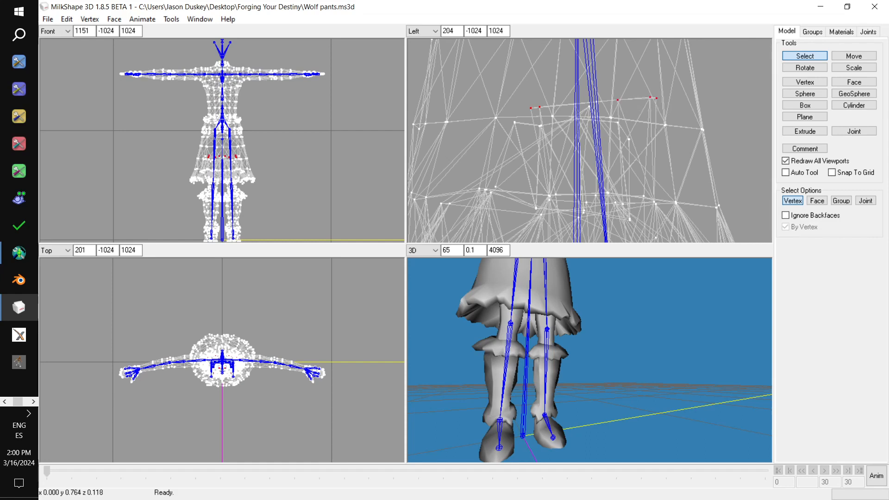
scroll(589, 141, "up", 3)
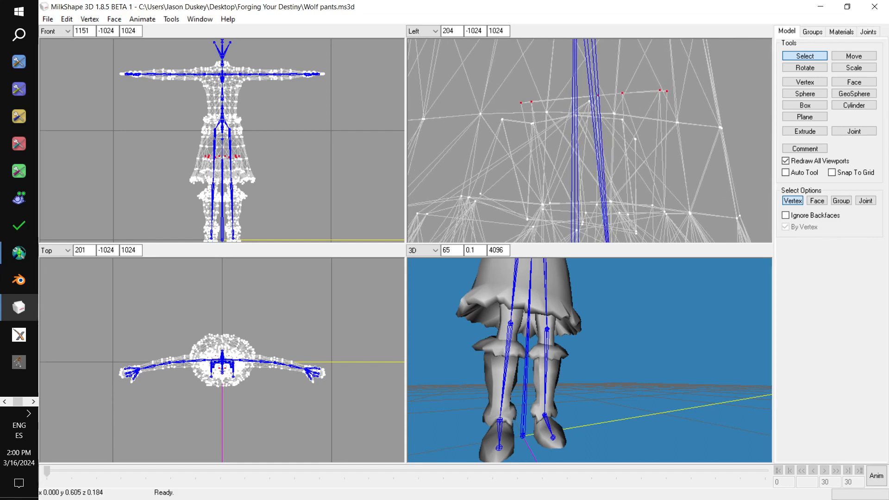
left_click_drag(590, 371, 635, 334)
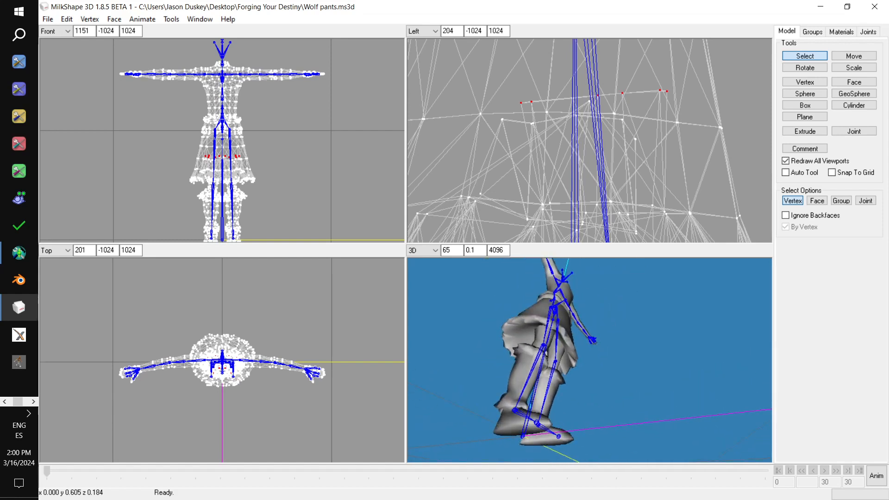
key("Delete")
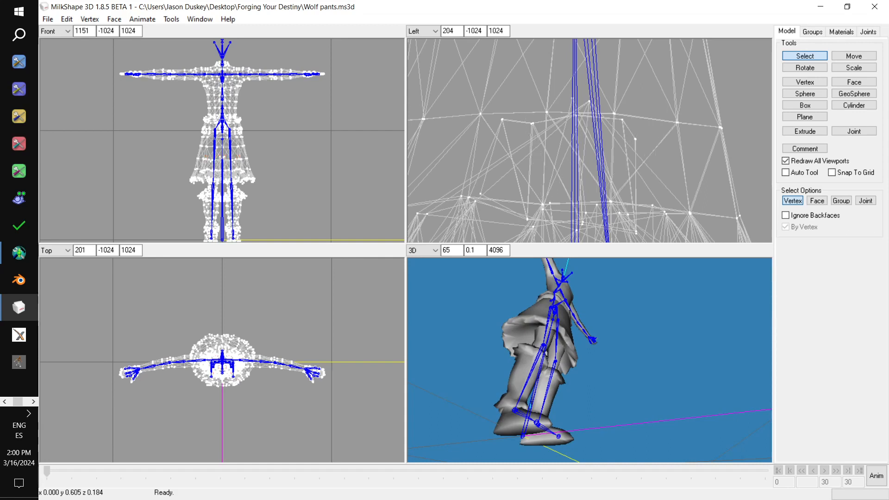
scroll(590, 360, "up", 6)
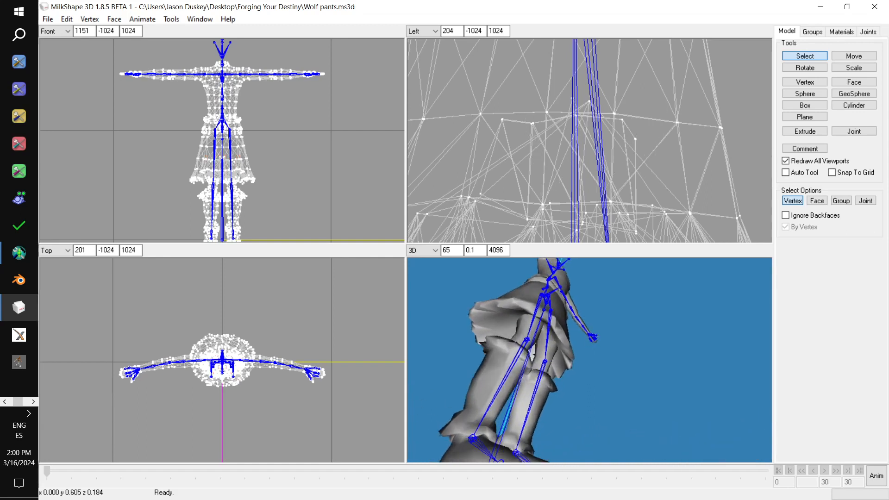
mouse_move(590, 360)
left_mouse_down("ctrl")
mouse_move(636, 351)
mouse_move(542, 351)
mouse_move(627, 343)
mouse_move(588, 348)
left_mouse_up("ctrl")
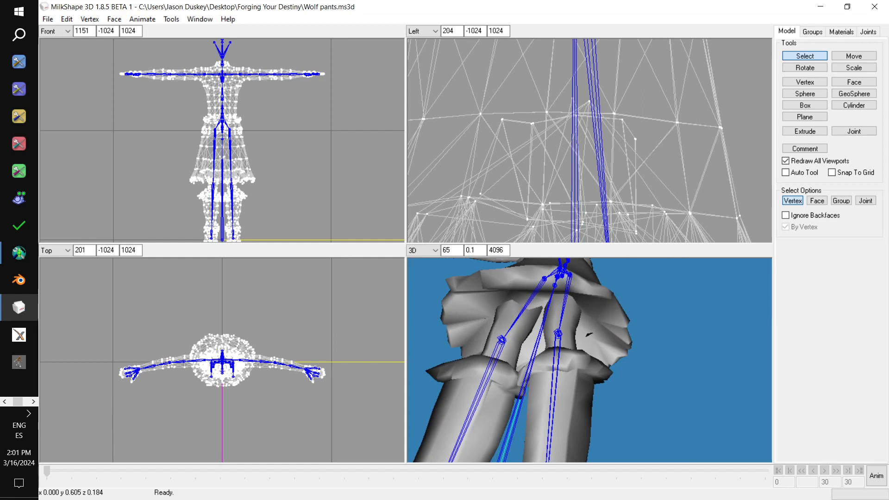
key("ctrl+z")
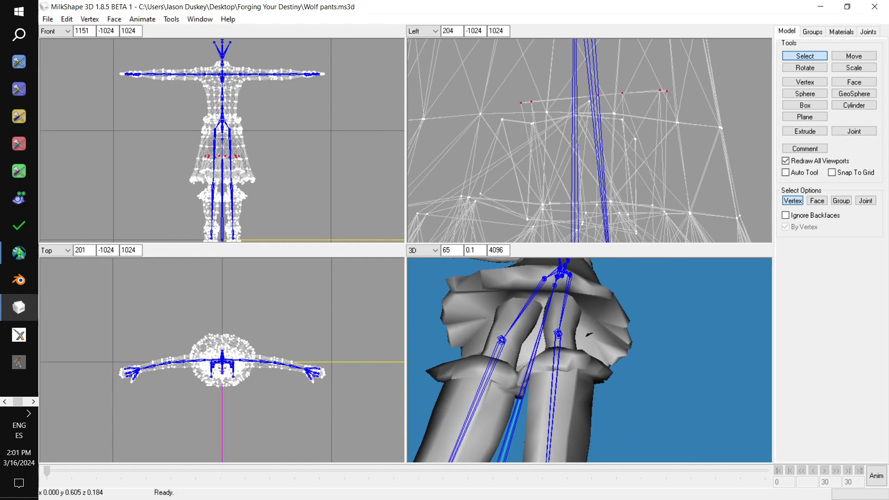
Step: Try to delete only the inner vertices along the body's leg tops, selecting them in the Front view
scroll(294, 172, "up", 5)
left_click_drag(281, 199, 297, 163, "ctrl")
scroll(246, 146, "up", 3)
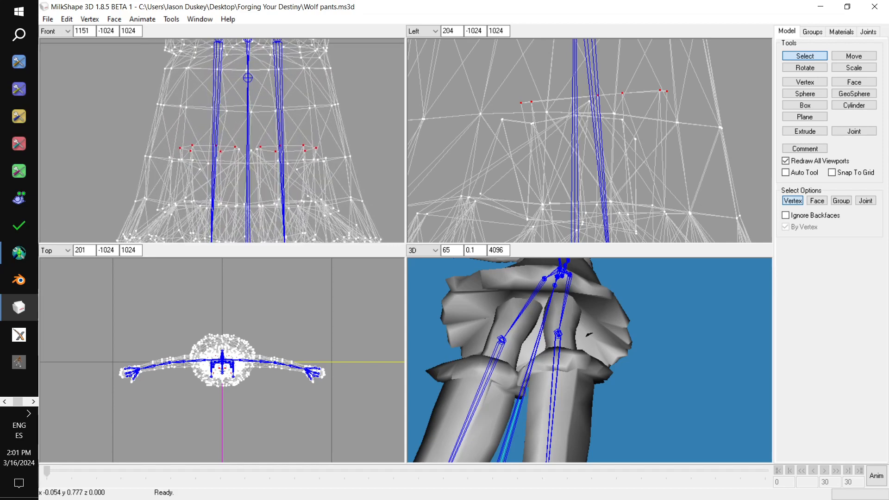
left_click_drag(218, 128, 276, 166)
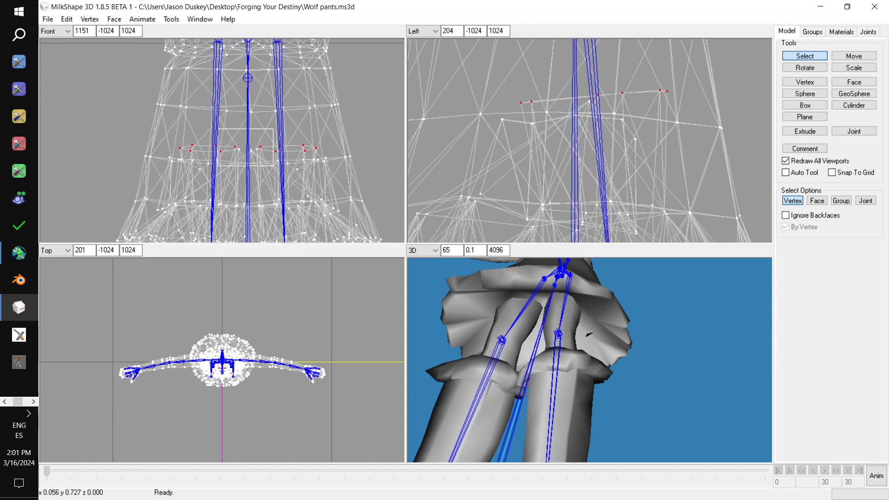
left_click_drag(206, 135, 268, 161)
key("Delete")
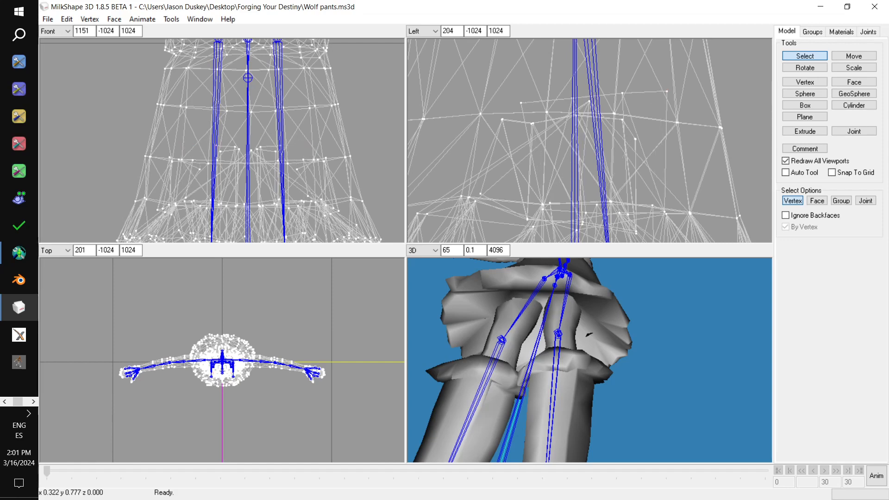
Step: Turn on vertex weight drawing and select the r_thigh joint to show its influence on the skirt
left_click_drag(583, 361, 609, 345)
scroll(591, 359, "down", 5)
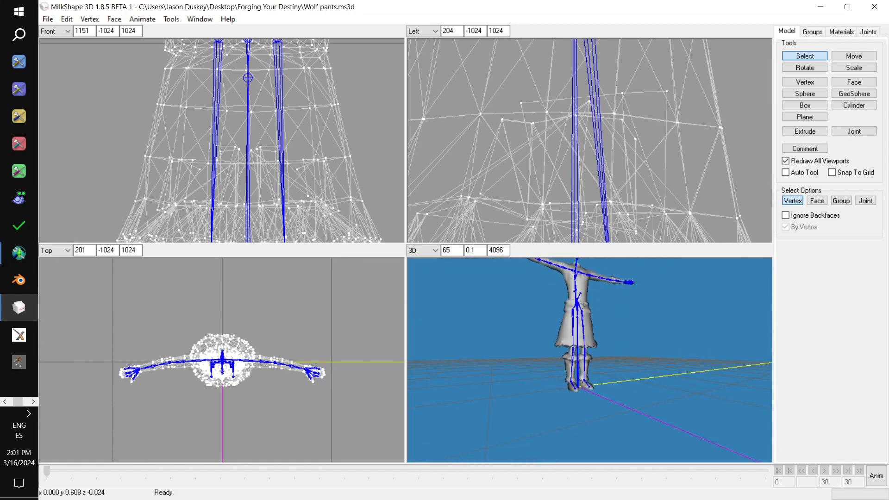
left_click_drag(571, 199, 670, 40, "ctrl")
left_click(868, 32)
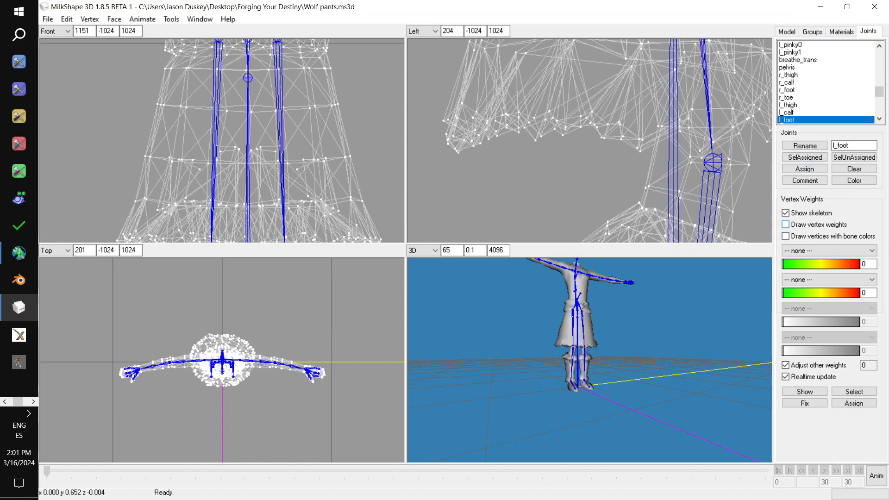
left_click(786, 224)
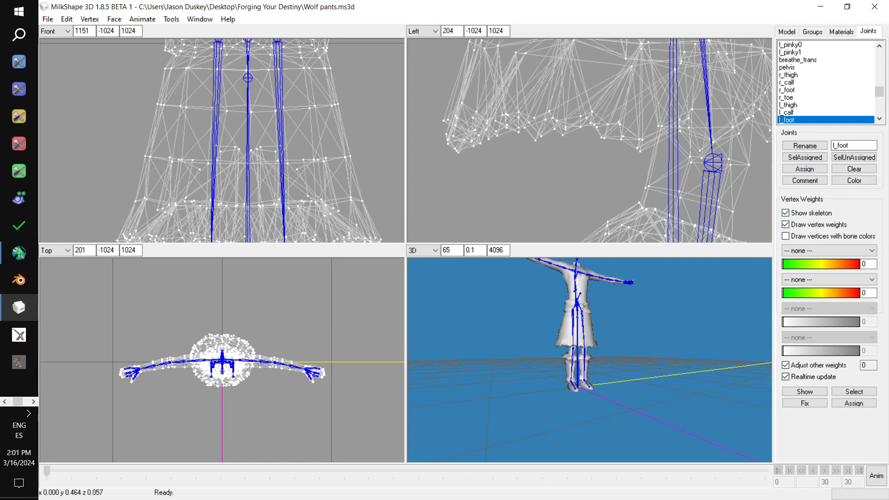
left_click(788, 74)
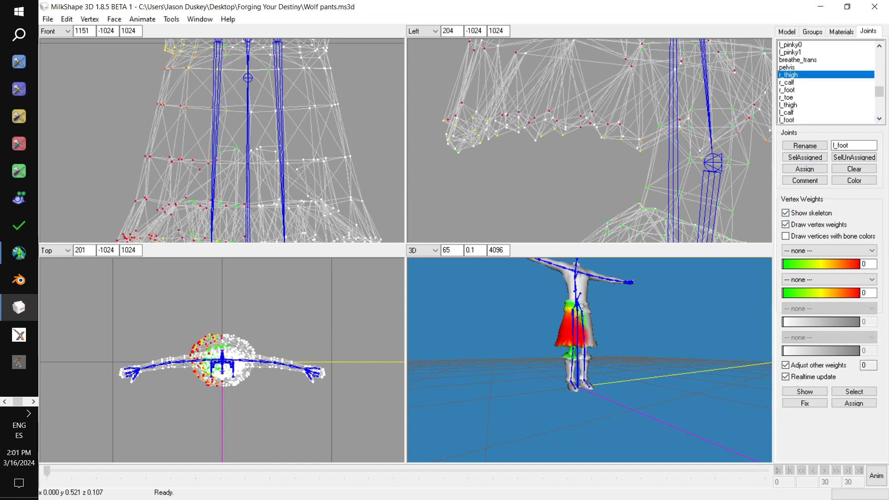
double_click(789, 75)
Step: Select the r_calf joint and examine its vertex weights on the skirt hem and right boot in 3D
left_click_drag(578, 361, 604, 349)
scroll(643, 343, "up", 5)
left_click(788, 82)
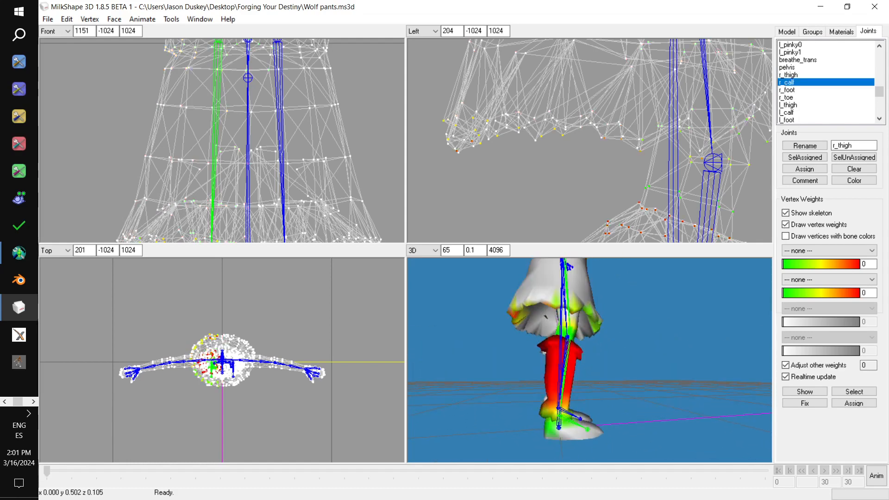
left_click_drag(604, 349, 648, 338)
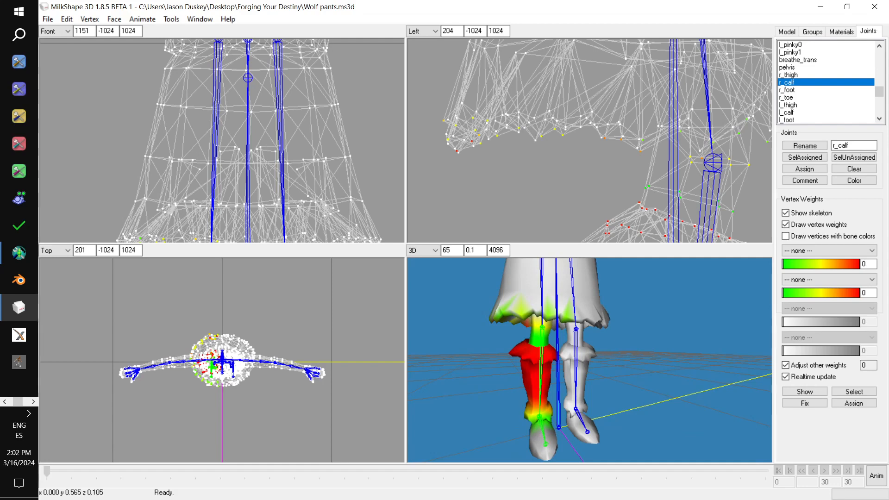
Step: Hide the boots group and the body group so that only the skirt remains with the skeleton
left_click(812, 32)
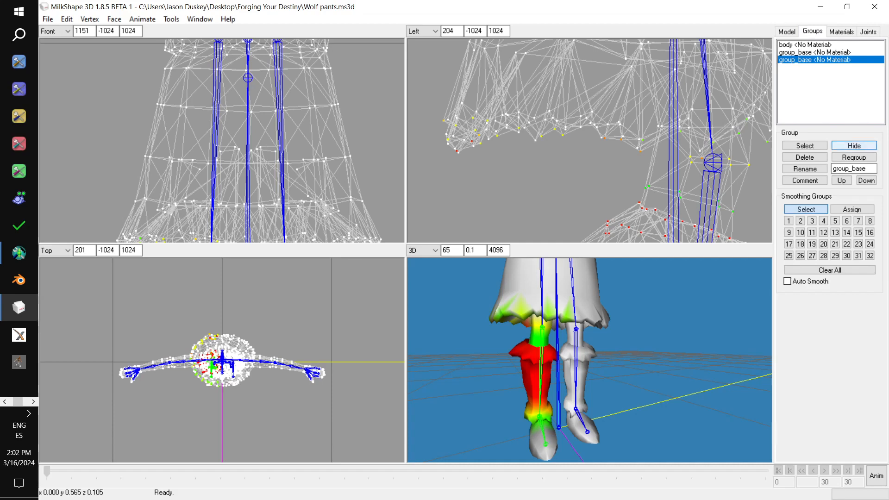
left_click(854, 145)
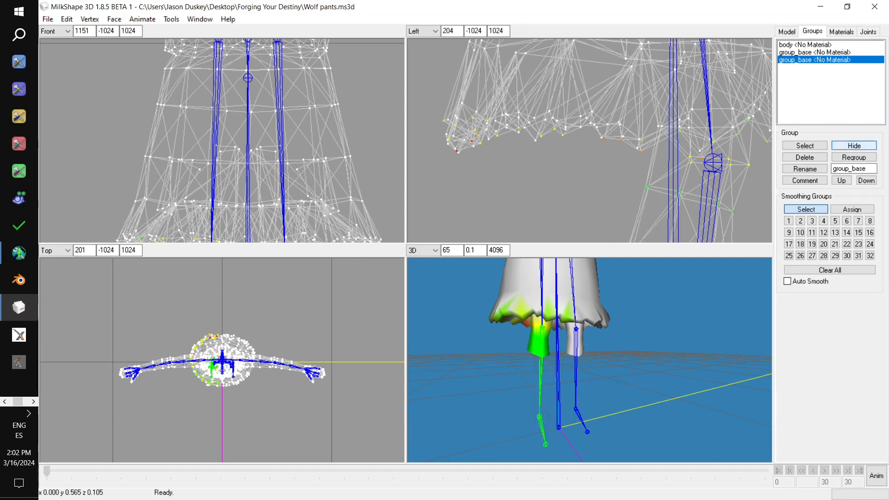
left_click(829, 52)
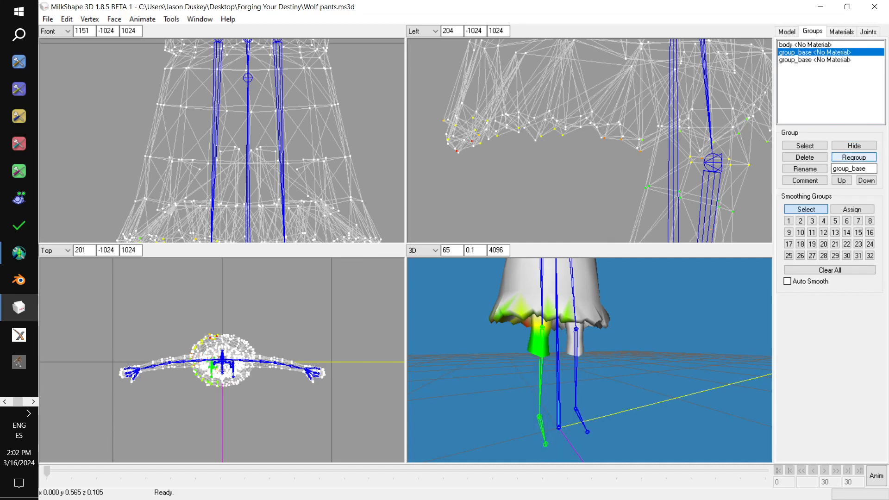
left_click(854, 146)
left_click(855, 145)
left_click(855, 145)
left_click(854, 146)
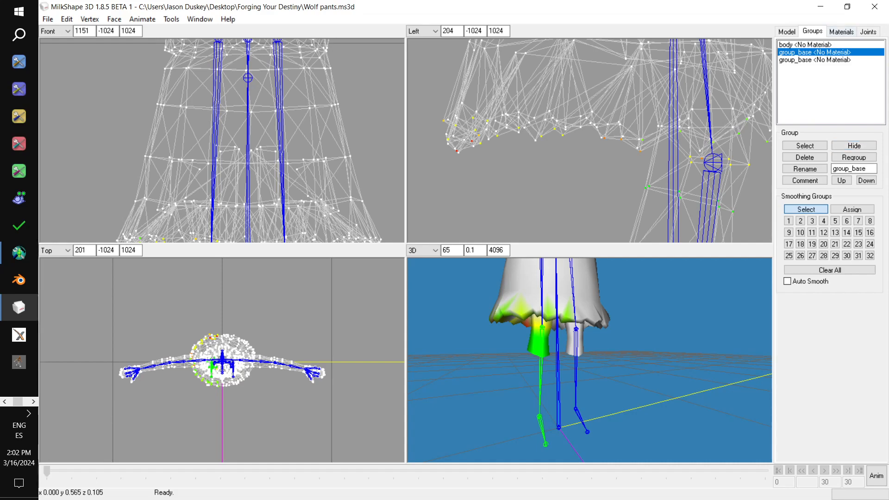
left_click(805, 44)
left_click(854, 145)
Step: Turn off vertex weight drawing and select the r_thigh joint, with the skirt's hem close up in the Front view
left_click(868, 32)
left_click(785, 225)
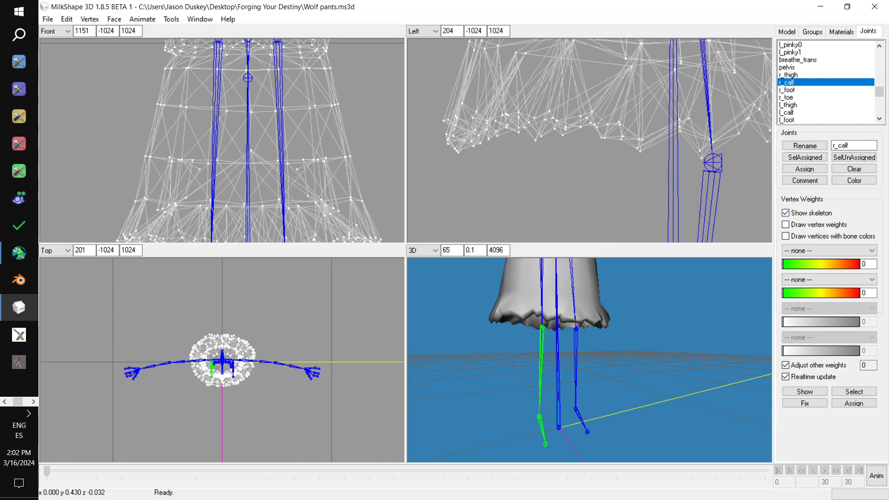
scroll(219, 184, "up", 1)
middle_click_drag(219, 184, 233, 83)
scroll(222, 141, "up", 2)
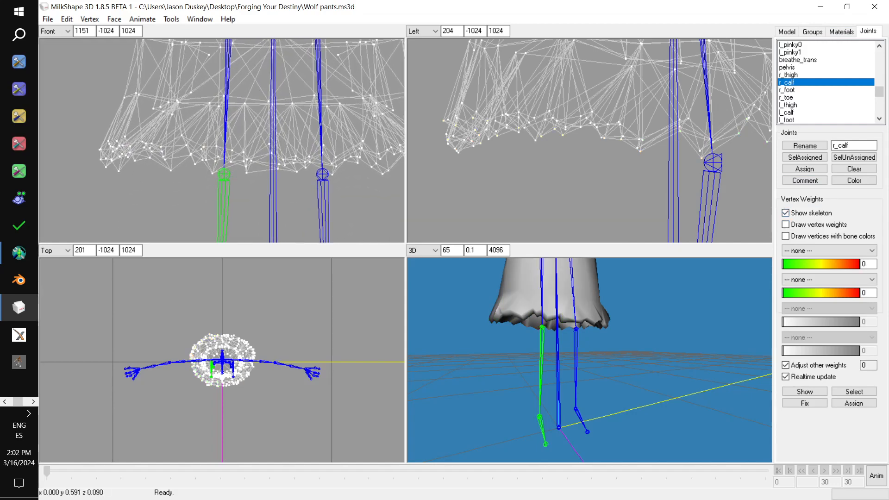
double_click(789, 75)
scroll(222, 140, "up", 2)
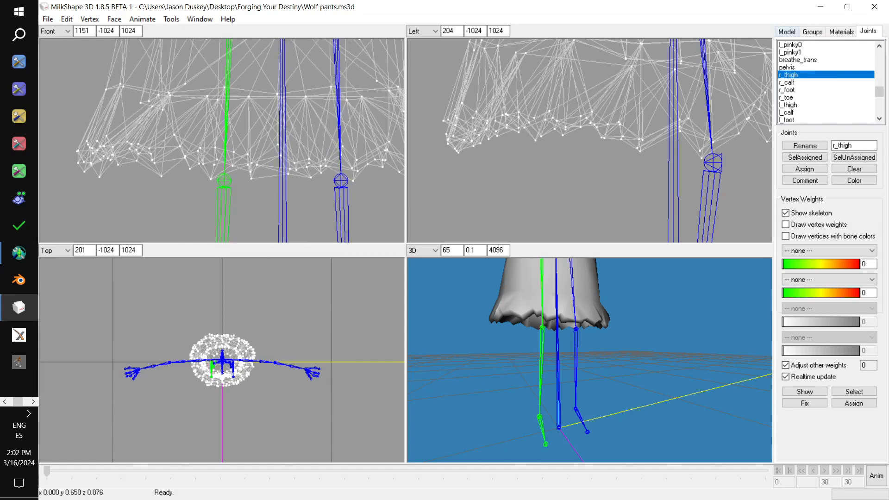
Step: Select the skirt's hem vertices on the right-leg side and assign them to the r_thigh joint
left_click(786, 32)
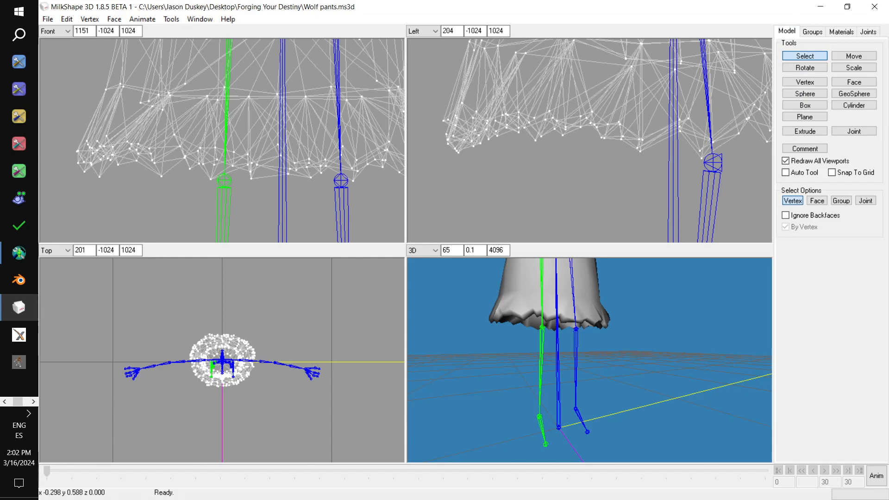
left_click_drag(64, 123, 266, 201)
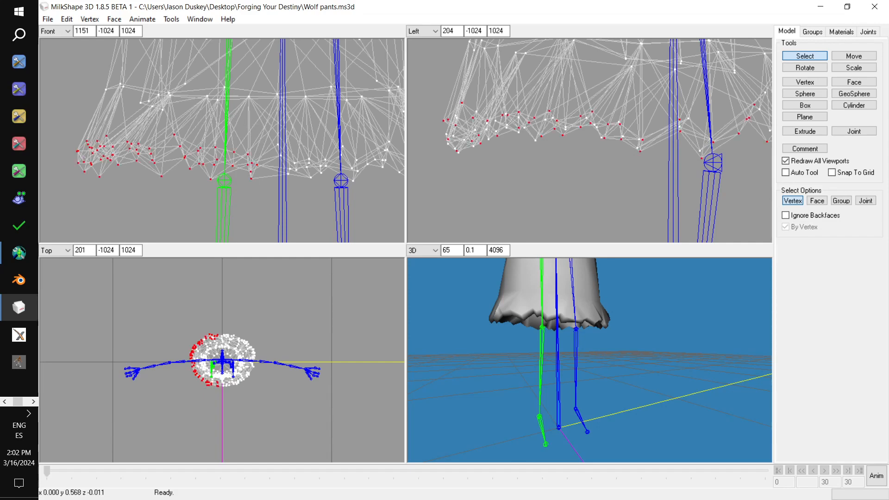
left_click(868, 32)
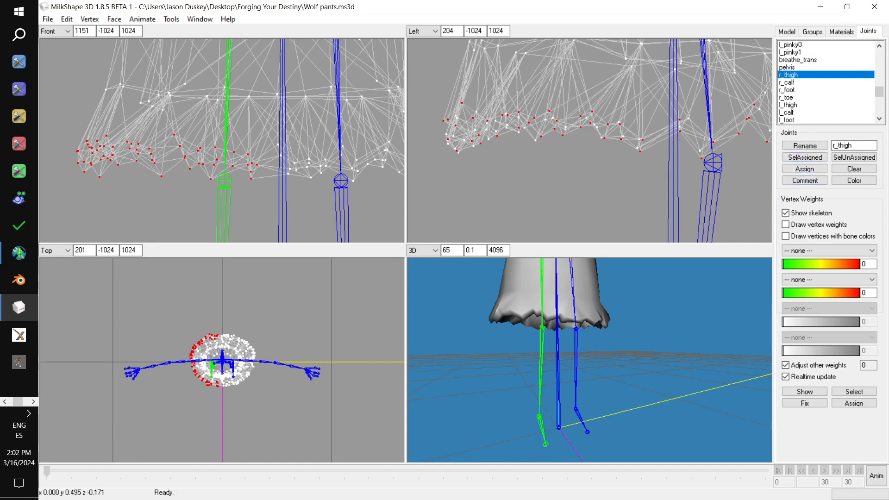
Step: Clear the selection and select the skirt vertices in a strip between the two thigh bones, at the hem and along the centre line
left_click_drag(344, 178, 216, 180, "ctrl")
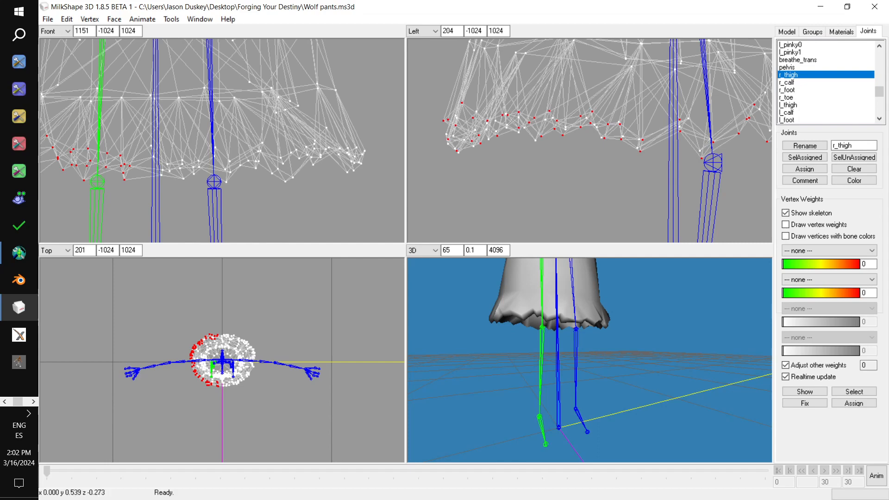
left_click_drag(278, 181, 336, 187, "ctrl")
left_click(319, 194)
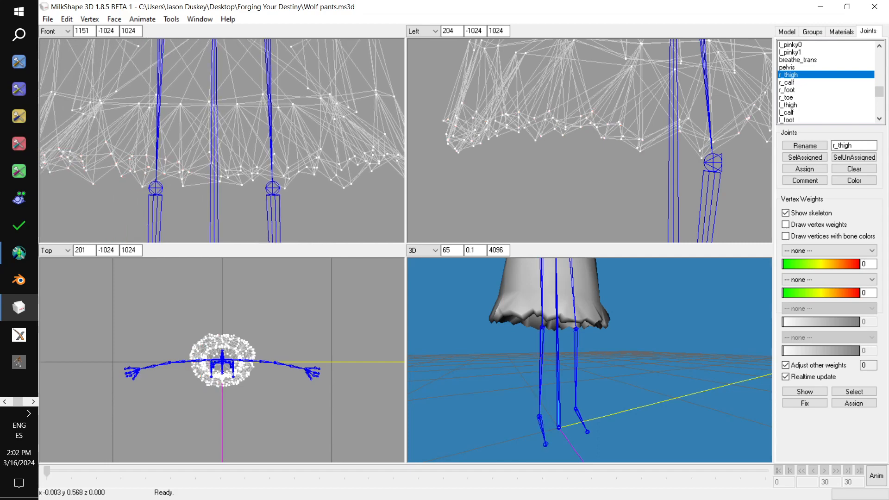
left_click_drag(179, 101, 260, 206)
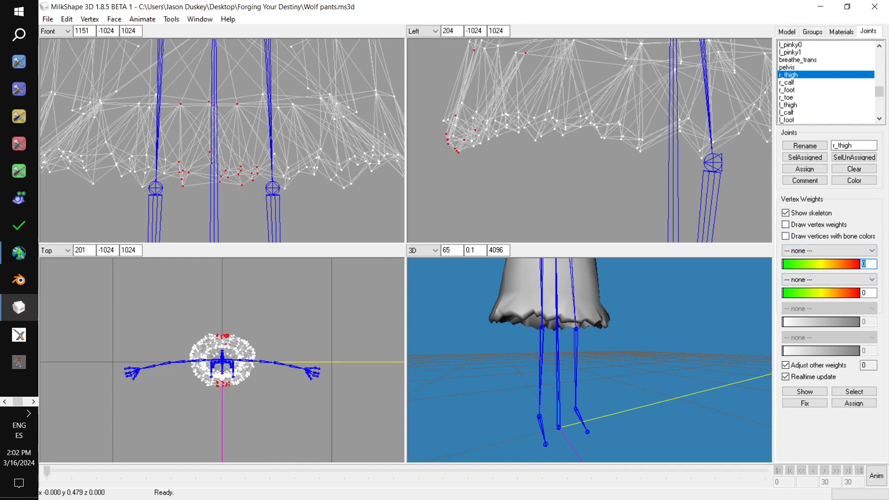
scroll(222, 141, "up", 3)
left_click_drag(204, 73, 246, 140, "shift")
scroll(222, 140, "down", 1)
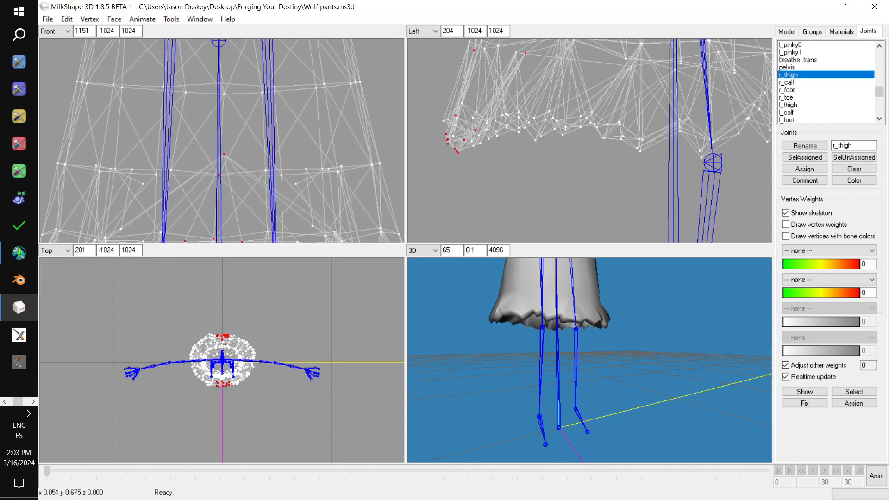
left_click_drag(199, 79, 215, 176)
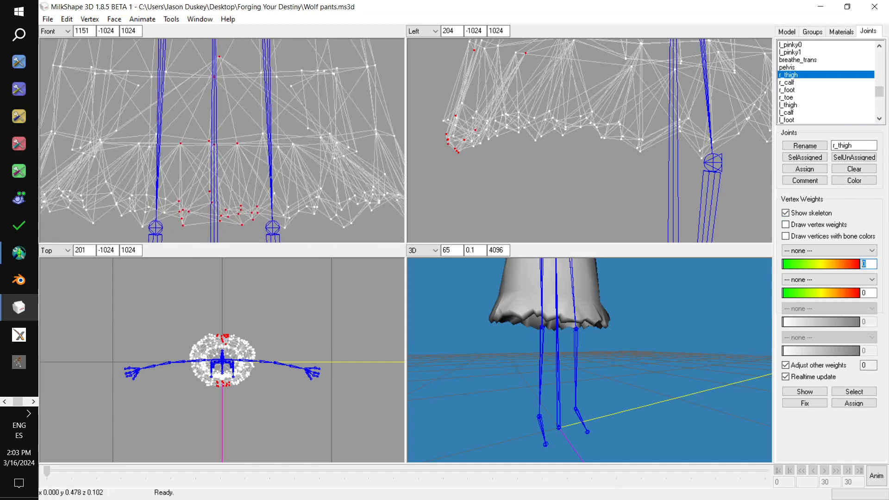
Step: Assign the selected centre vertices to r_thigh and l_thigh with a weight of 50 each
left_click(829, 250)
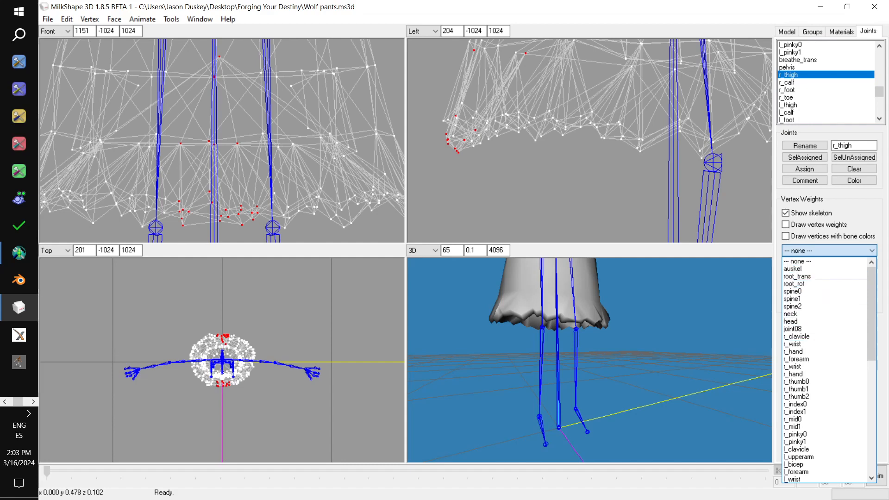
scroll(828, 366, "down", 6)
left_click(828, 442)
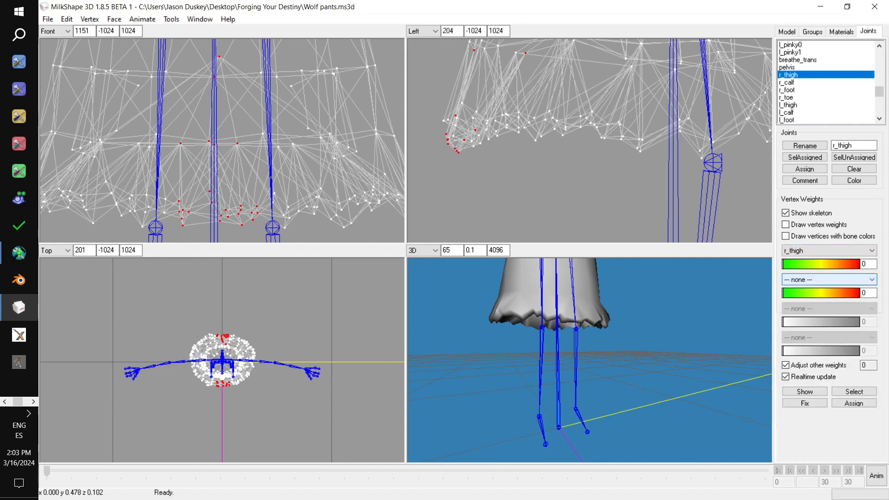
left_click(829, 279)
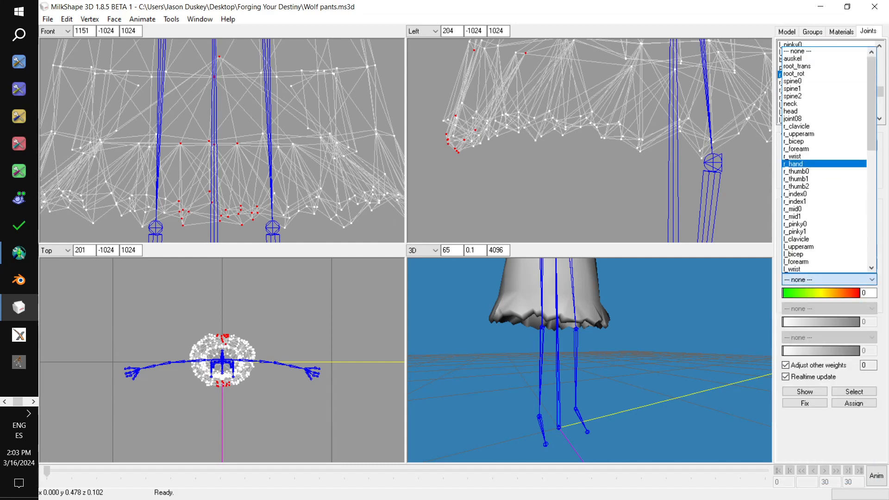
scroll(824, 209, "down", 2)
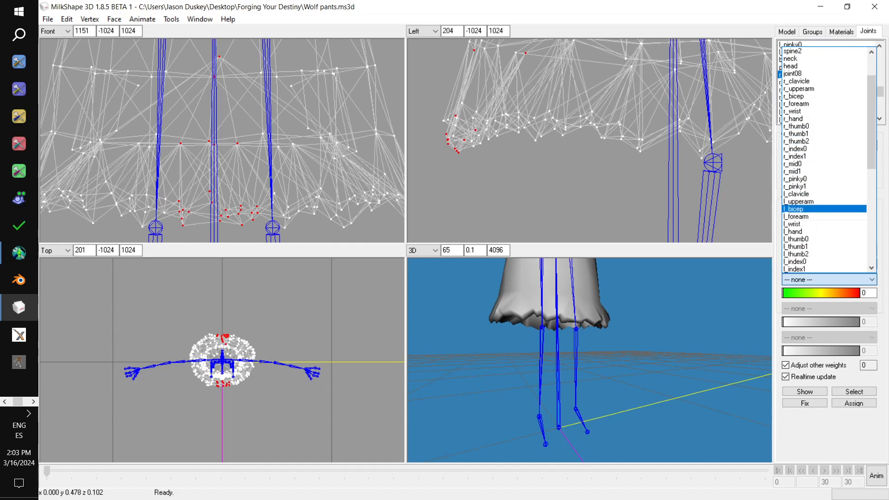
scroll(824, 209, "down", 9)
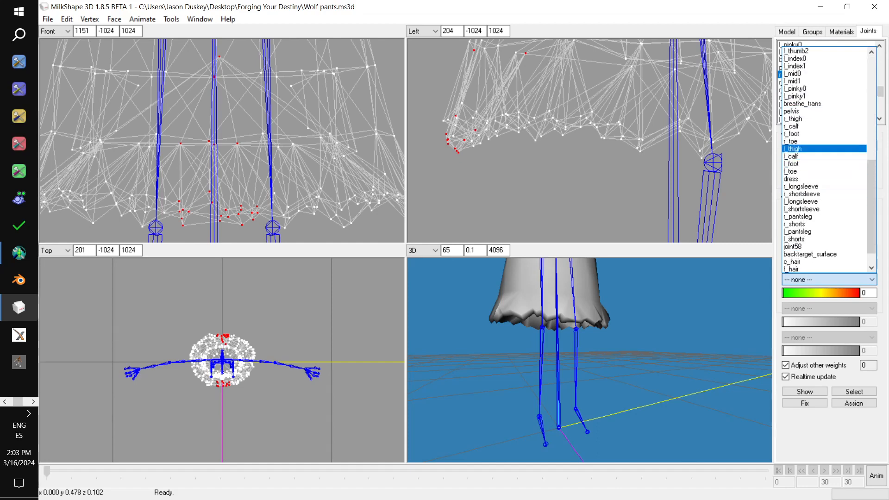
left_click(805, 149)
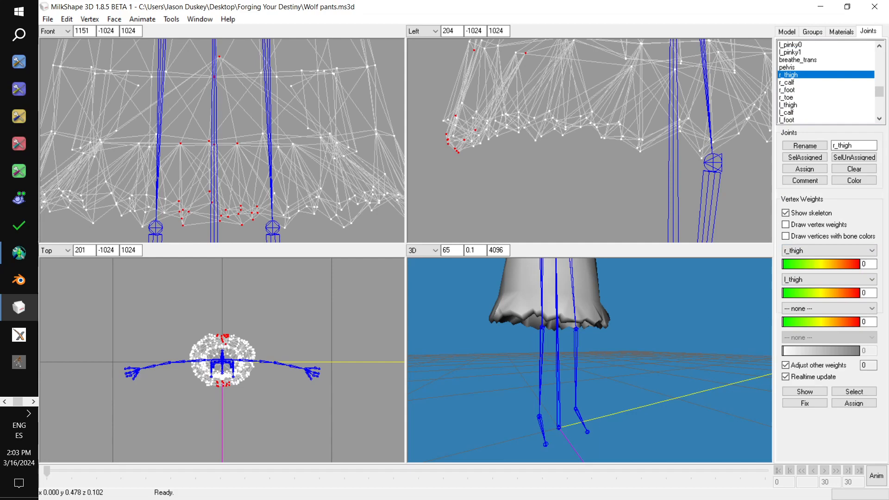
double_click(864, 264)
double_click(864, 293)
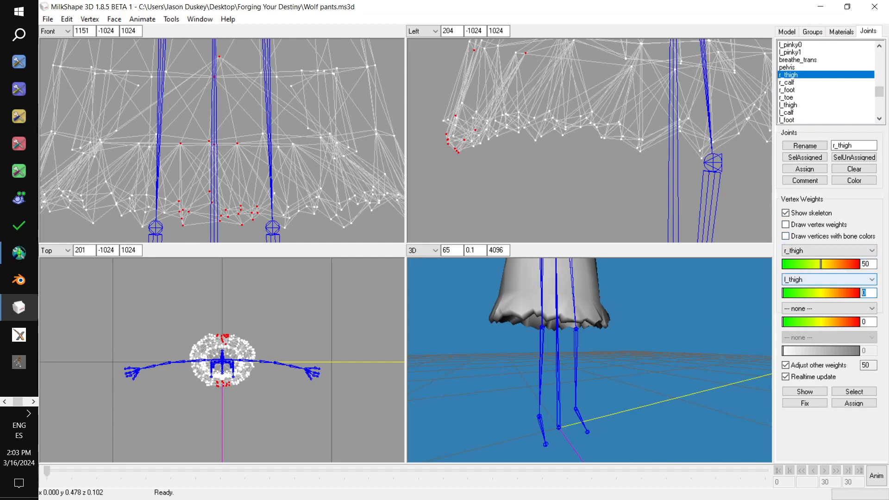
type("50")
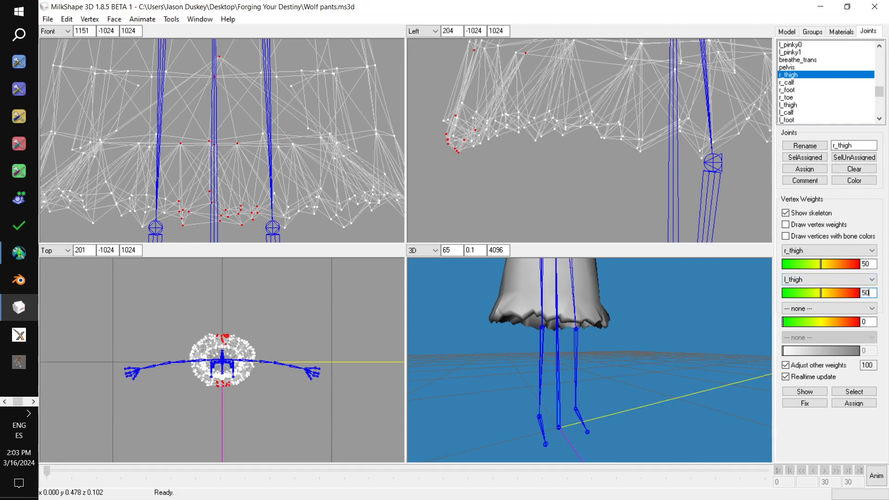
left_click(854, 404)
Step: Select the l_thigh joint and assign the skirt's hem vertices on the left-leg side to it
left_click(787, 105)
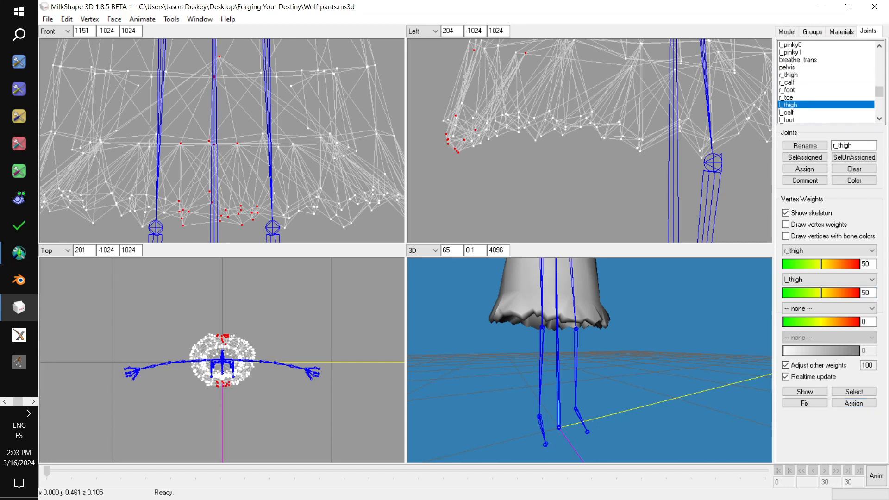
double_click(788, 105)
middle_click_drag(224, 187, 164, 139)
left_click_drag(204, 129, 368, 203)
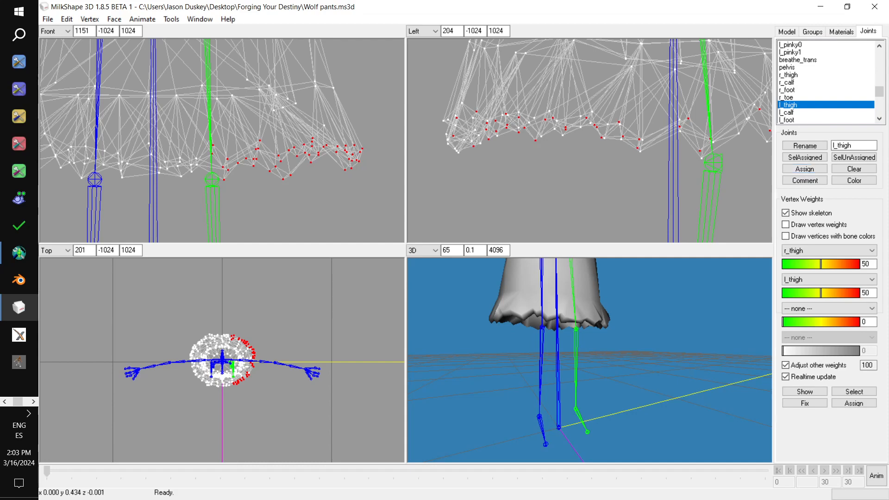
Step: Show the boots and body groups with the skirt again and save the model file
left_click(786, 236)
mouse_move(686, 361)
left_mouse_down()
mouse_move(563, 331)
mouse_move(698, 320)
mouse_move(648, 339)
left_mouse_up()
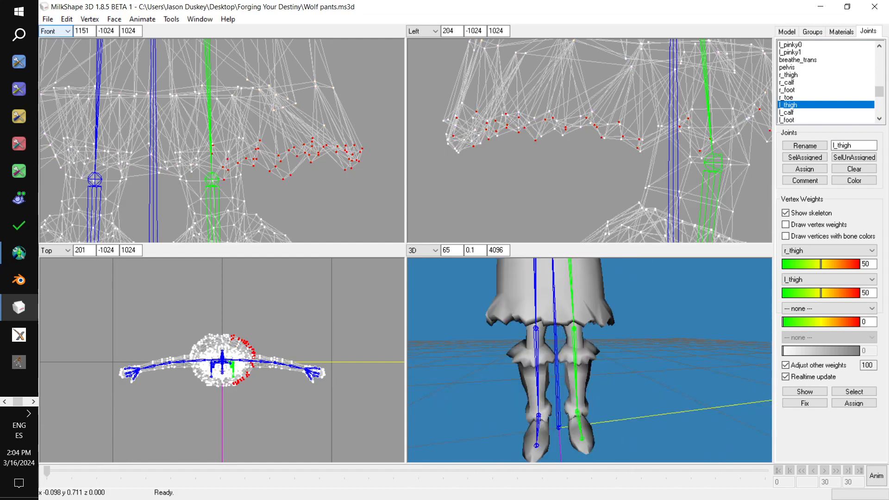
left_click(48, 19)
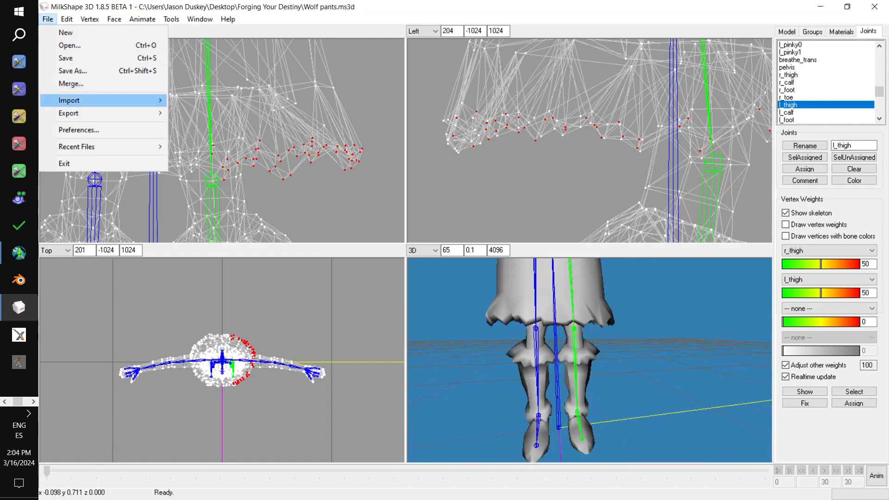
mouse_move(69, 113)
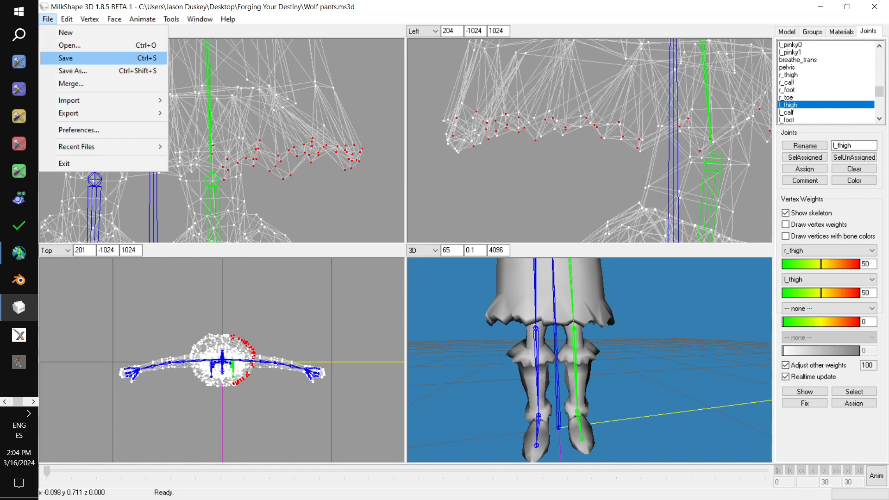
left_click(66, 58)
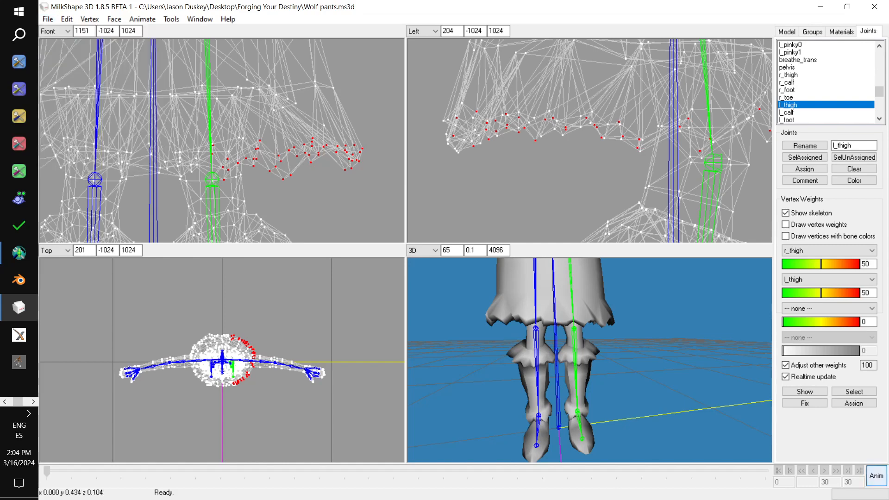
Step: Turn on animation mode and select the r_thigh joint for a pose test
left_click(877, 476)
left_click_drag(621, 370, 680, 341)
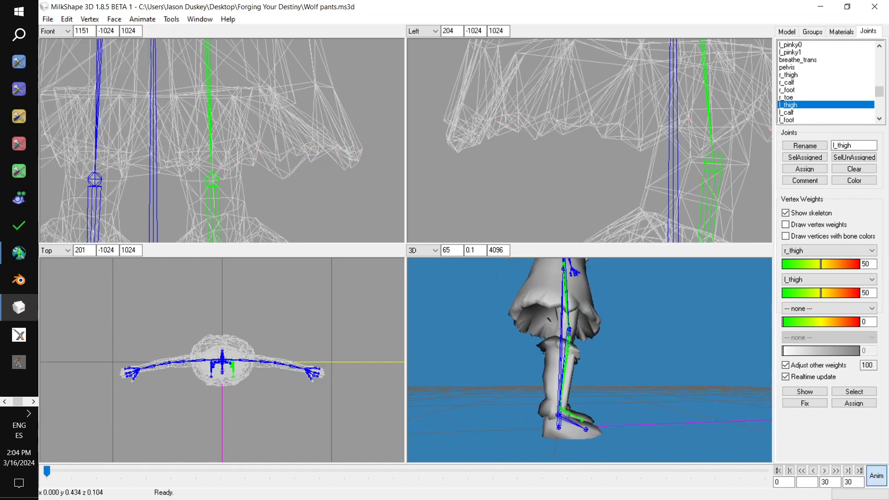
left_click(788, 82)
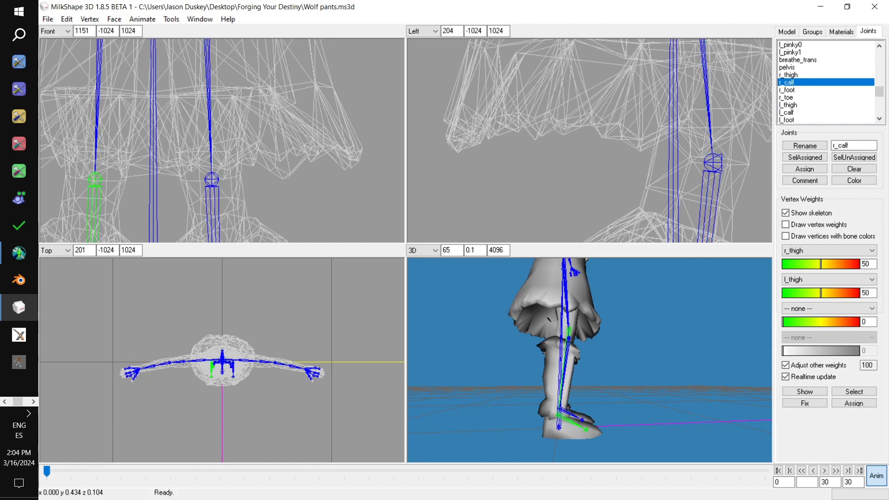
left_click(788, 75)
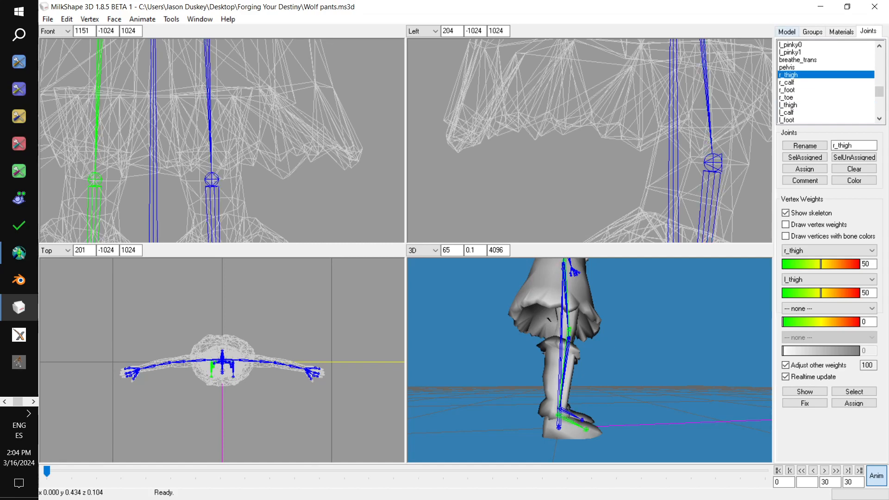
left_click(786, 32)
Step: Rotate the r_thigh joint to swing the right leg forward and backward, and undo the backward swing
left_click(804, 67)
left_click_drag(703, 114, 685, 142, "ctrl")
mouse_move(588, 354)
left_mouse_down()
mouse_move(655, 356)
mouse_move(588, 350)
left_mouse_up()
left_click_drag(690, 178, 672, 198)
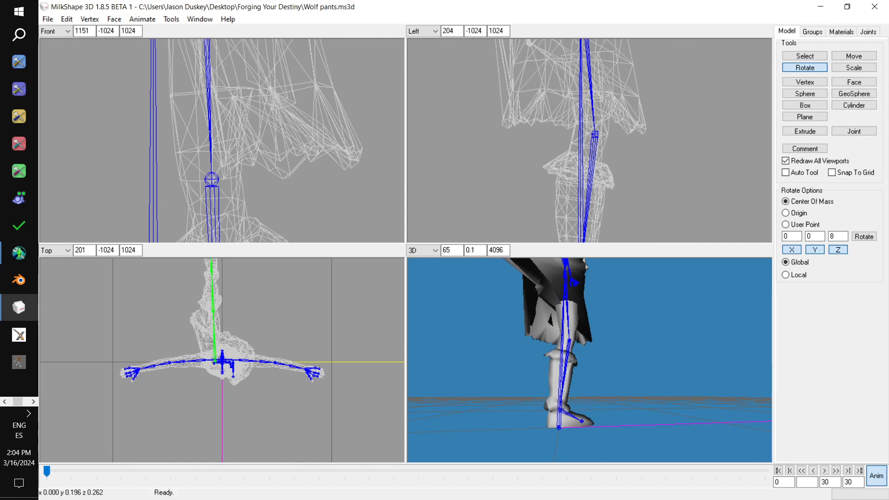
key("ctrl+z")
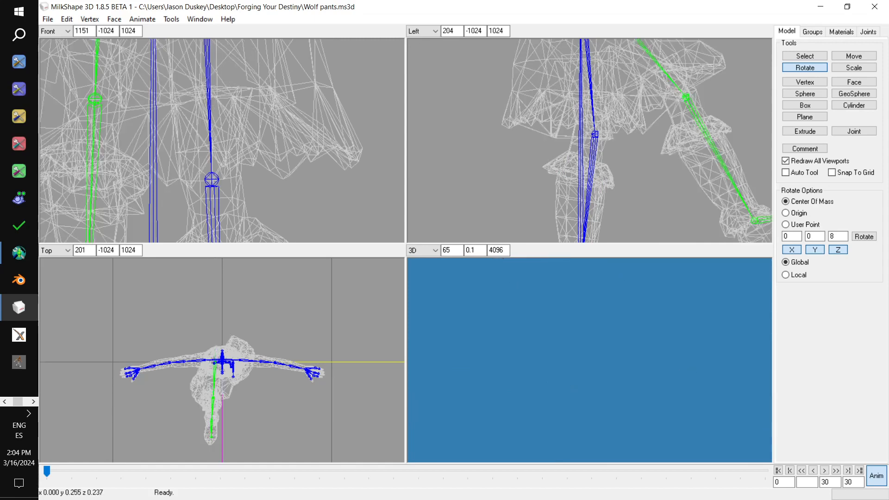
Step: With the whole model framed in the 3D view, swing the right leg higher around r_thigh and undo the rotations
right_click(632, 74)
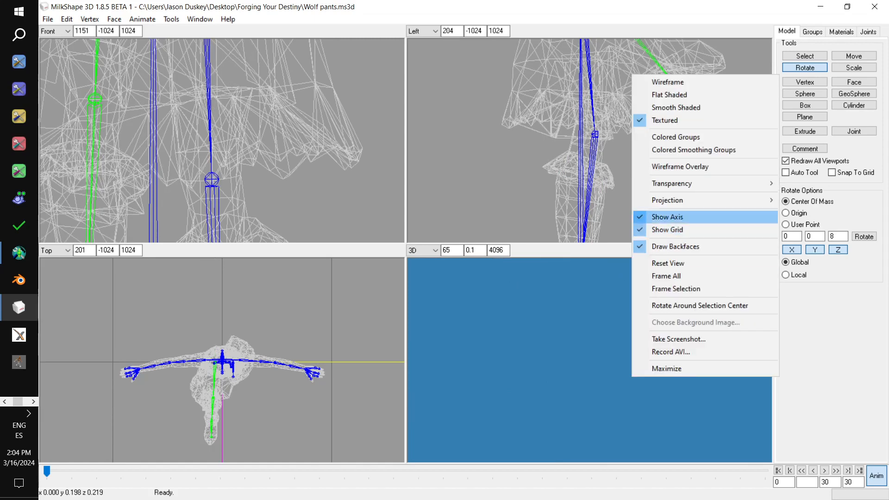
left_click(665, 276)
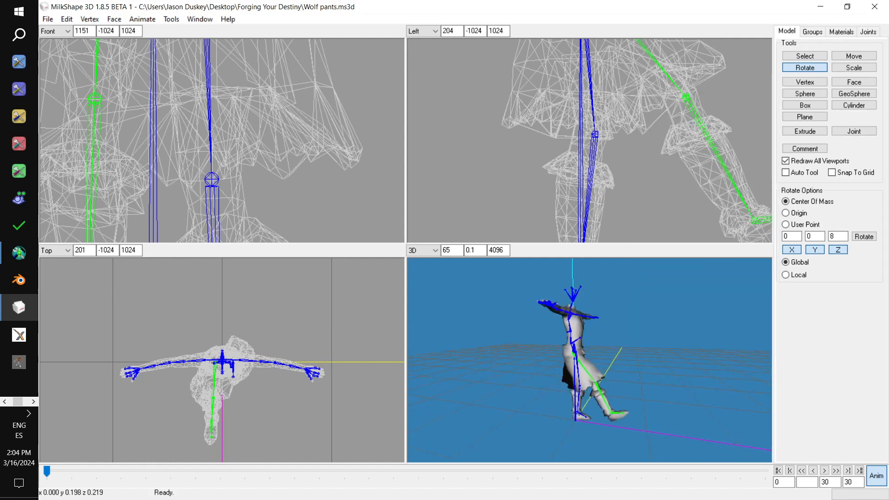
left_click_drag(570, 404, 560, 404)
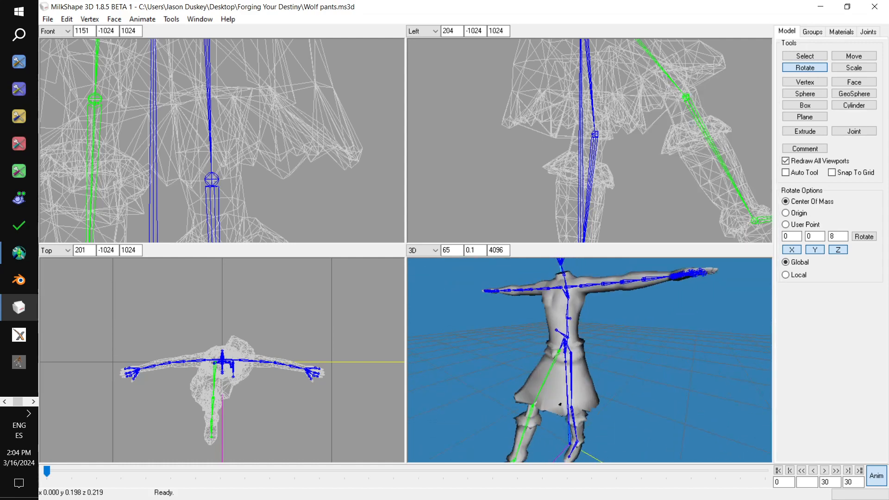
mouse_move(679, 218)
left_mouse_down()
mouse_move(685, 210)
mouse_move(677, 227)
mouse_move(674, 206)
left_mouse_up()
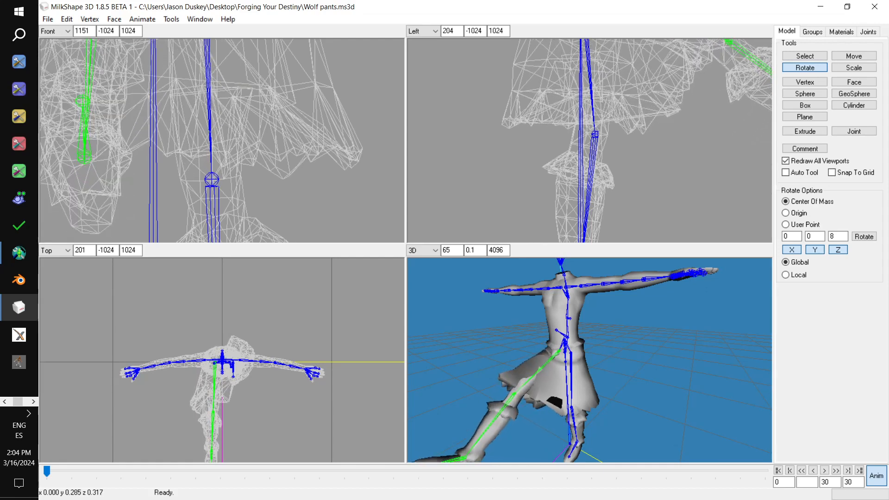
key("ctrl+z")
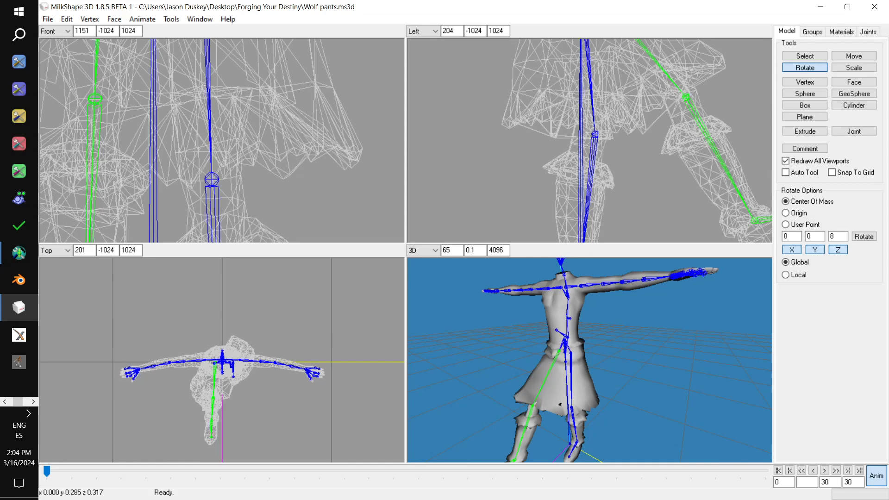
key("ctrl+z")
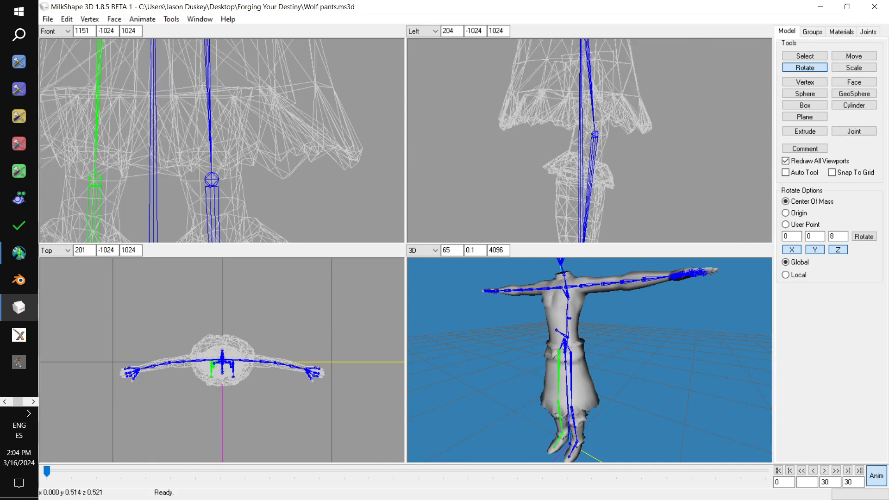
Step: Rotate the r_thigh joint in the Left view so the right leg and skirt swing forward
left_click(868, 32)
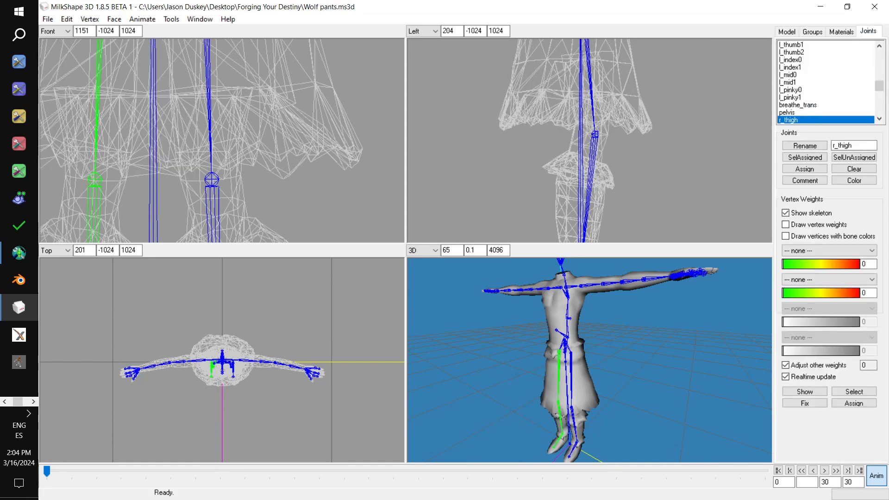
left_click_drag(677, 151, 700, 146)
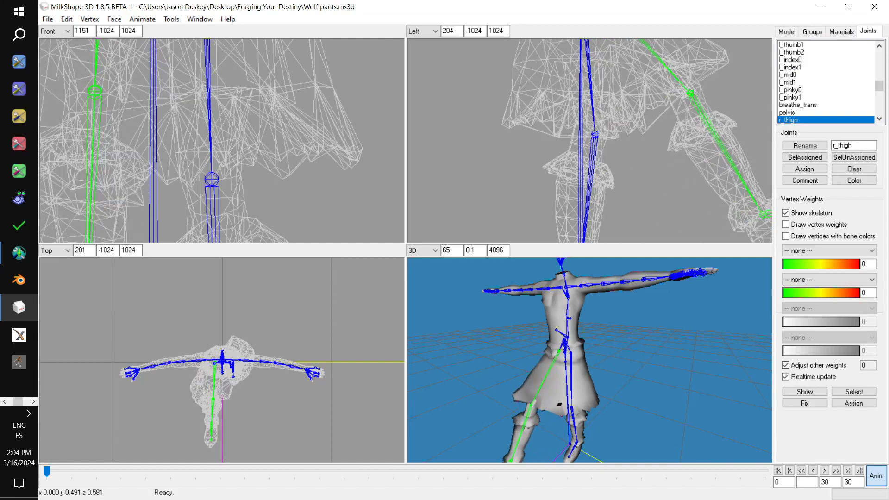
Step: Select the r_calf joint and rotate it in the Left view to test how the right lower leg bends
scroll(826, 82, "down", 3)
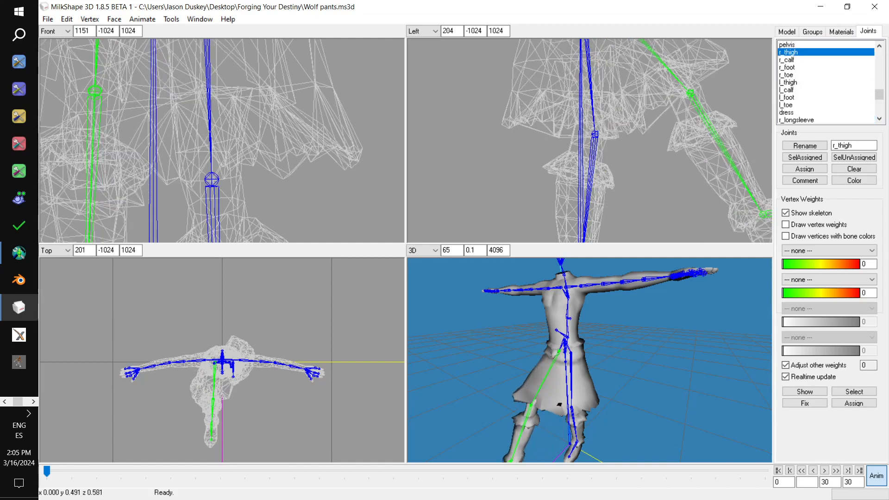
double_click(787, 59)
left_click_drag(674, 158, 574, 92, "ctrl")
mouse_move(700, 121)
left_mouse_down()
mouse_move(670, 142)
mouse_move(693, 112)
mouse_move(684, 144)
mouse_move(688, 103)
mouse_move(680, 148)
mouse_move(688, 109)
mouse_move(683, 143)
mouse_move(685, 126)
left_mouse_up()
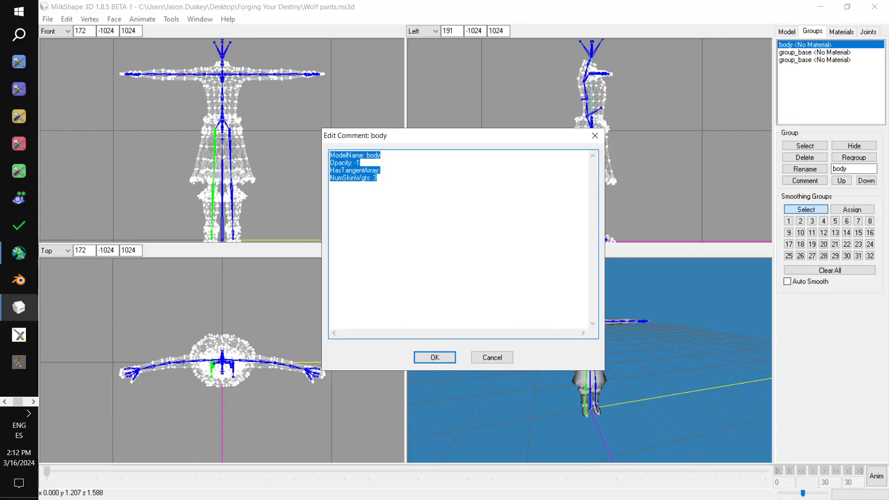
Step: Give the first group_base group the body group's comment text with ModelName body_alpha, and rename the group body_alpha
left_click(435, 357)
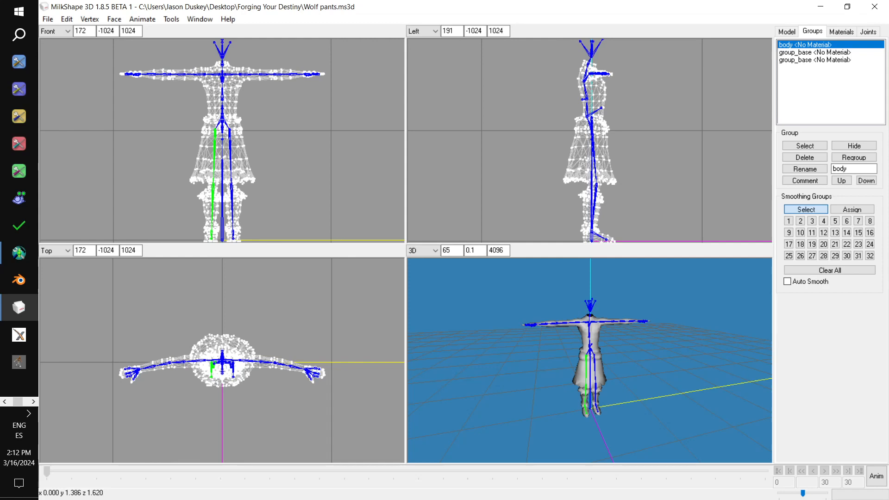
left_click(805, 51)
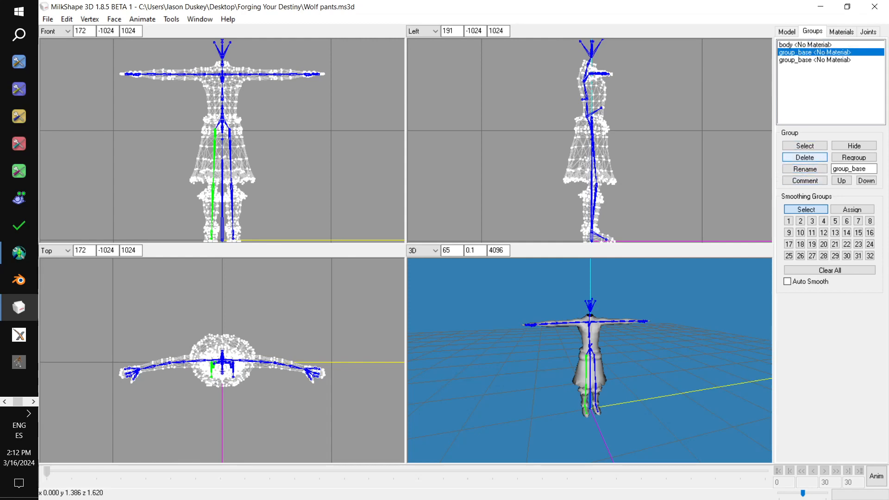
left_click(804, 145)
left_click(804, 145)
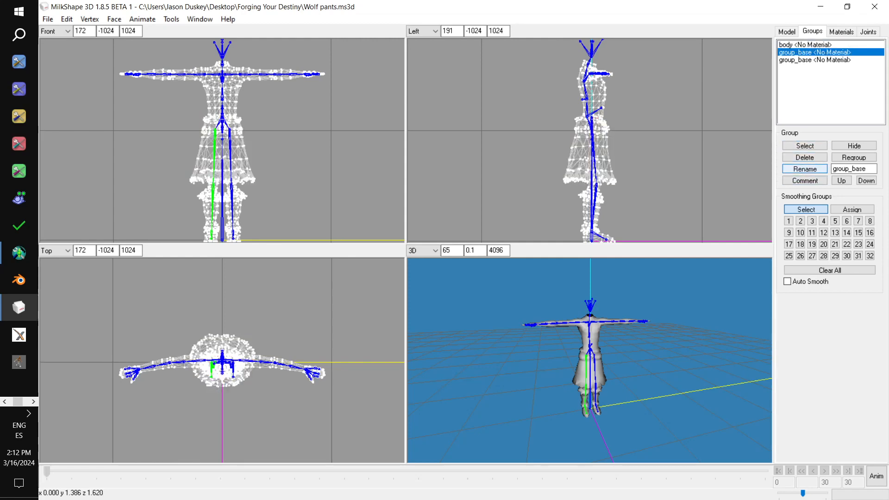
left_click(805, 181)
type("ModelName: body Opacity: -1 HasTangentArray: NumSkinWgts: 3")
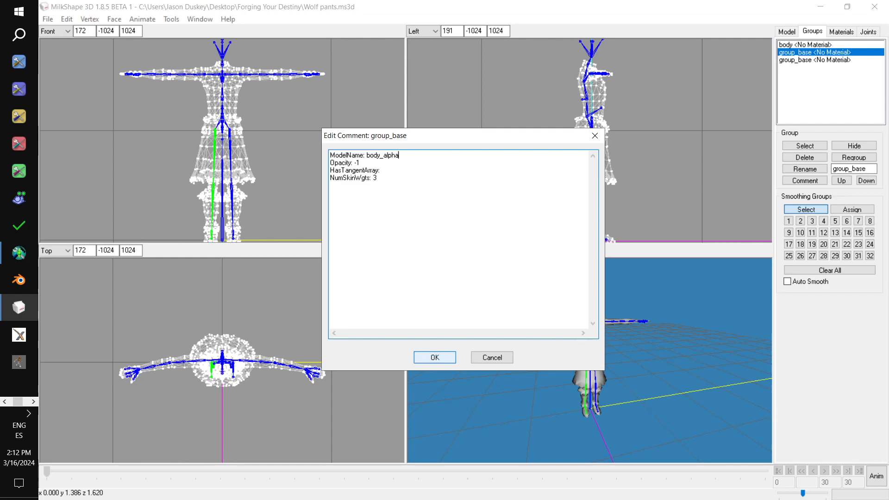
left_click(434, 357)
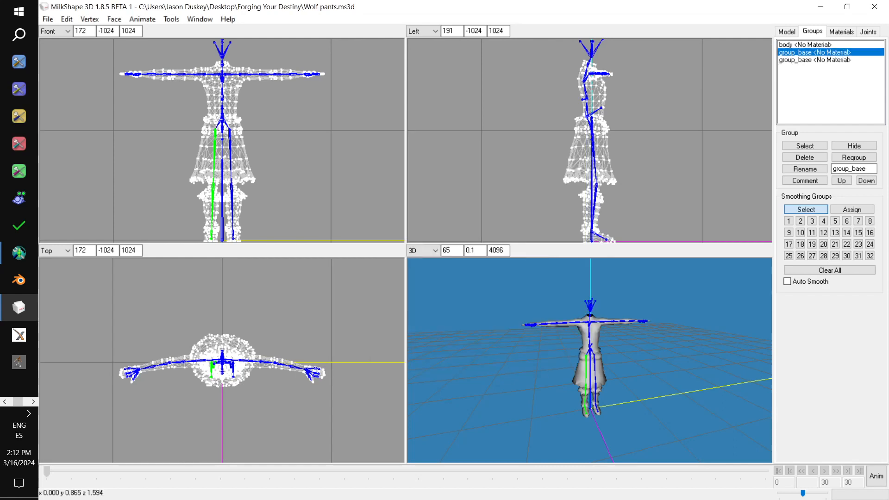
left_click_drag(868, 169, 769, 157)
type("body_a")
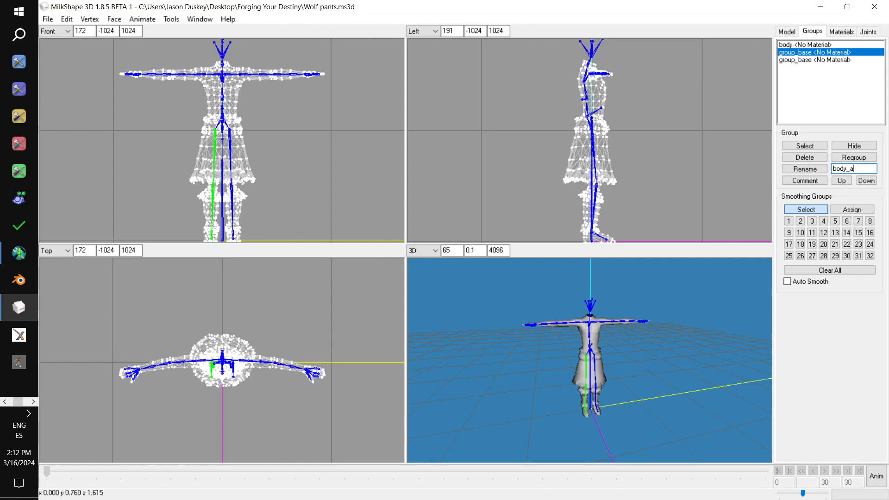
left_click(805, 168)
Step: Give the remaining group_base group the same comment text with ModelName boots, and rename the group boots
left_click(815, 60)
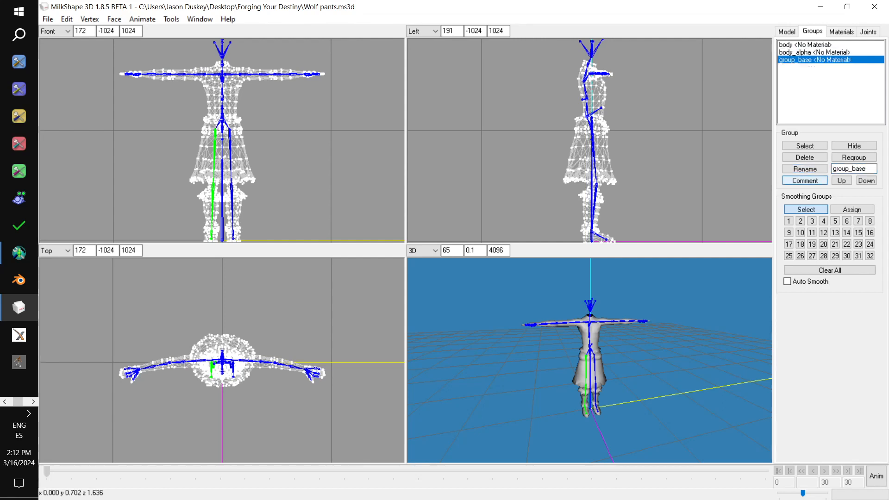
left_click(804, 180)
type("ModelName: body Opacity: -1 HasTangentArray: NumSkinWgts: 3")
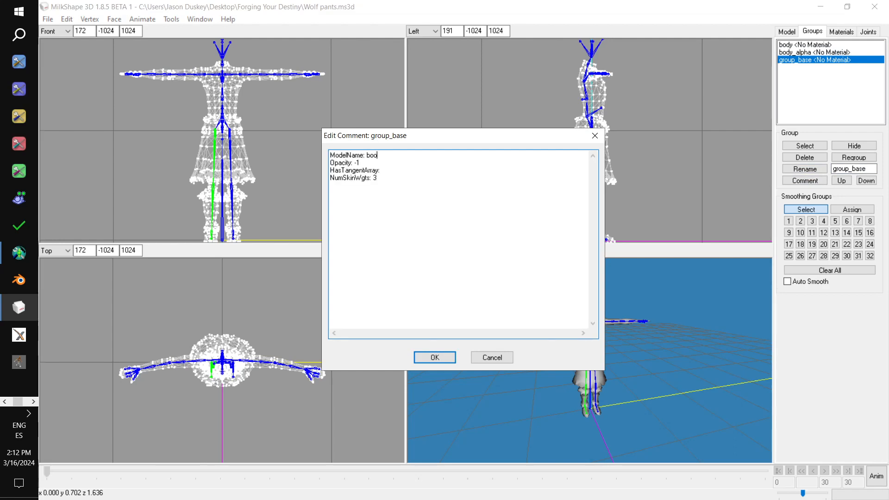
left_click(435, 358)
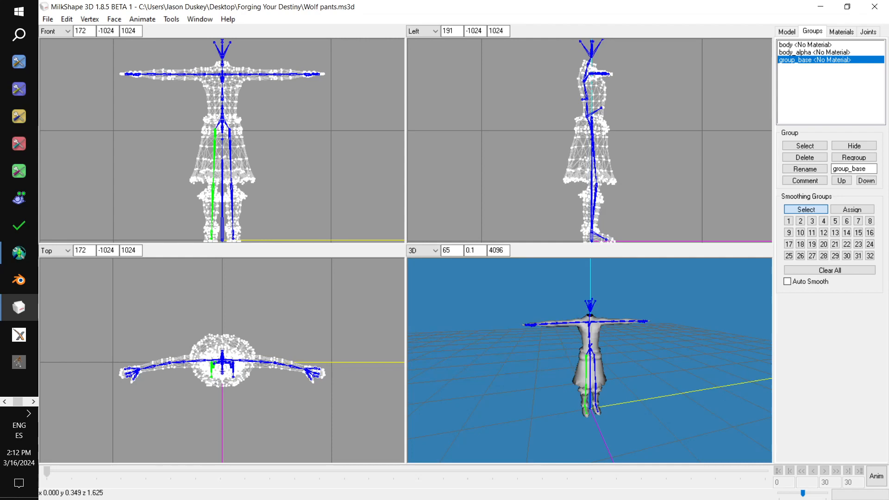
double_click(849, 169)
type("boots")
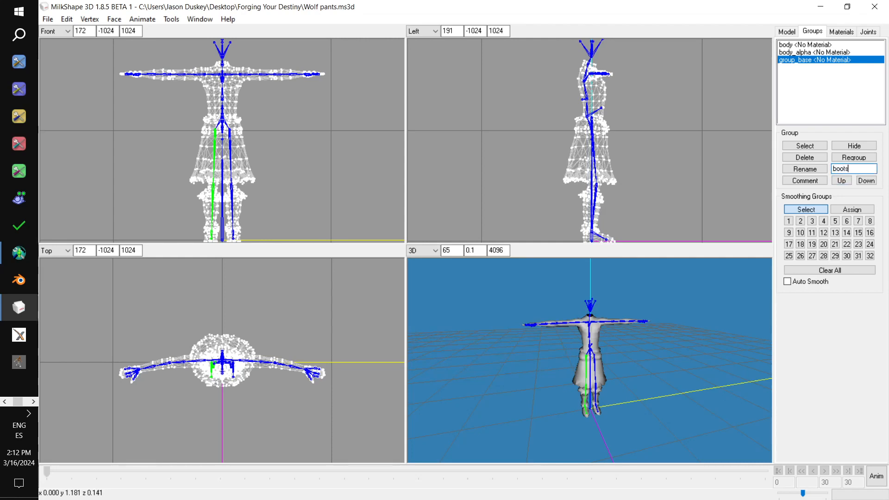
left_click(805, 169)
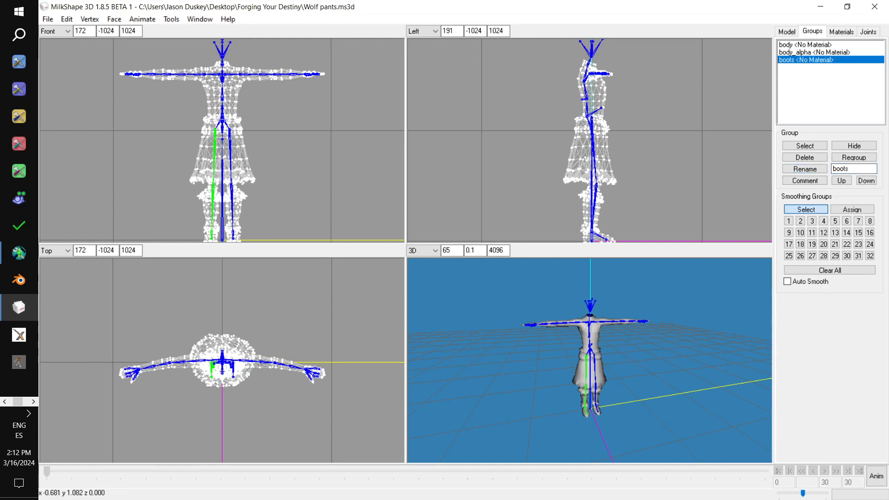
Step: Save the wolf pants model and export it with the Sims2 UniMesh Exporter, overwriting workshop-wolfpants.simpe
left_click(48, 19)
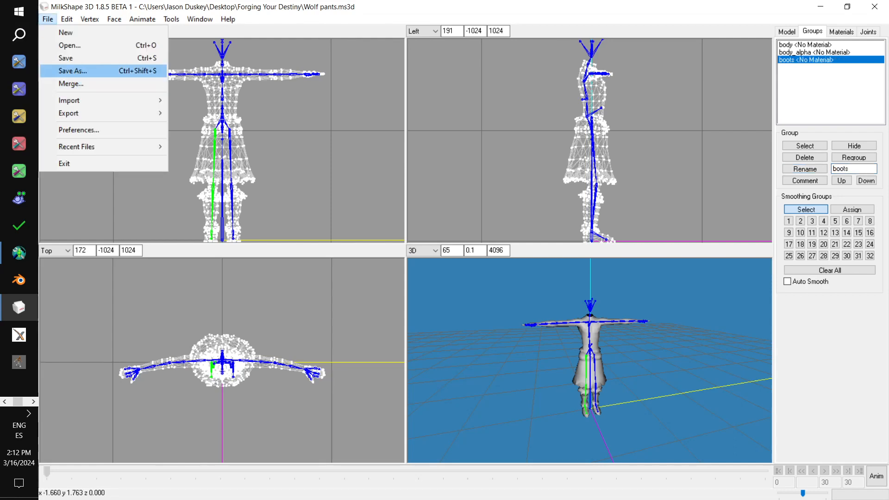
left_click(65, 58)
left_click(47, 19)
mouse_move(69, 114)
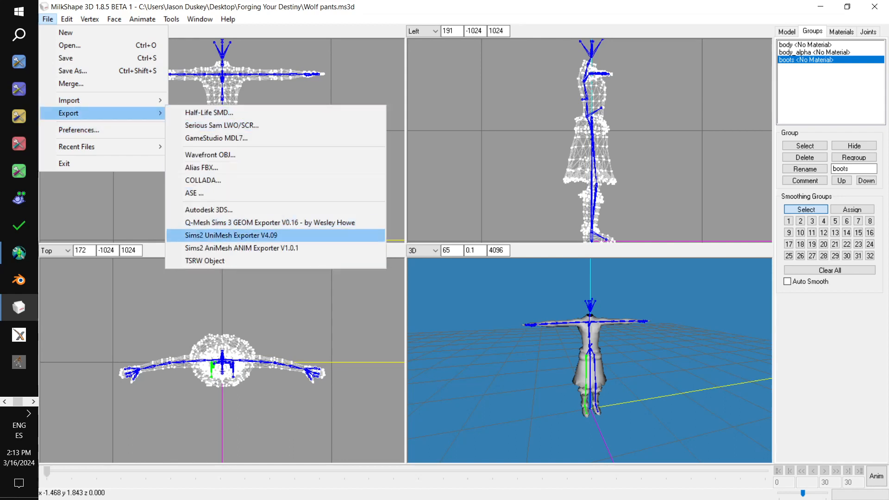
left_click(231, 235)
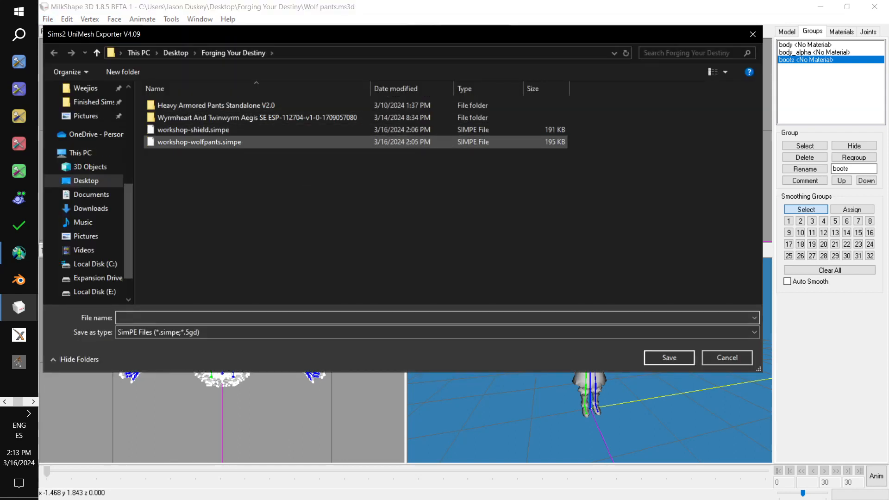
left_click(230, 142)
left_click(669, 358)
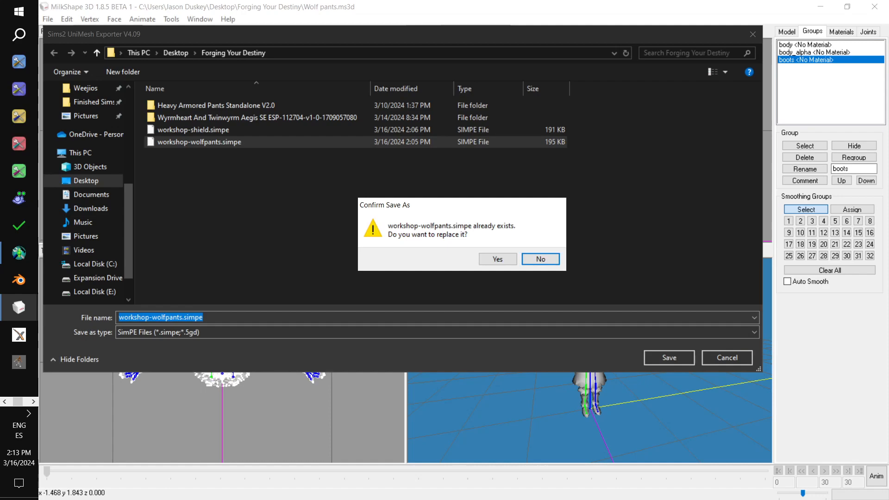
left_click(497, 259)
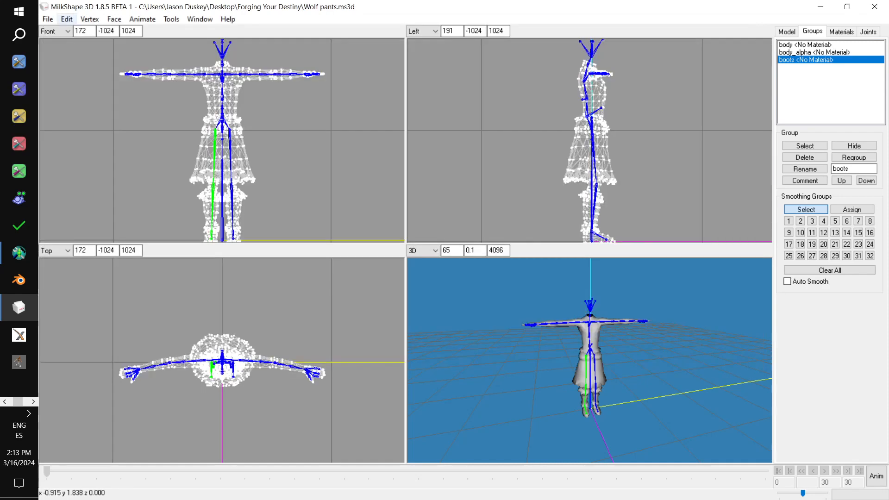
Step: Open the Shield.ms3d model from the Forging Your Destiny folder
left_click(48, 19)
left_click(69, 45)
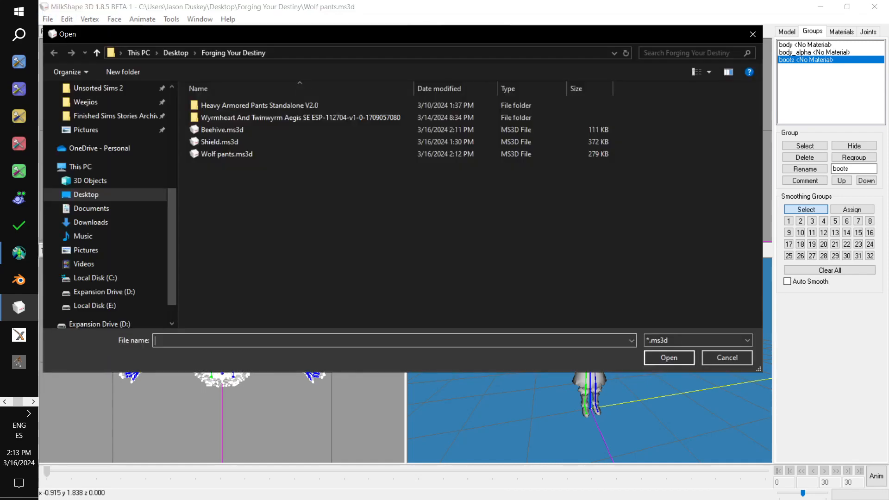
double_click(219, 141)
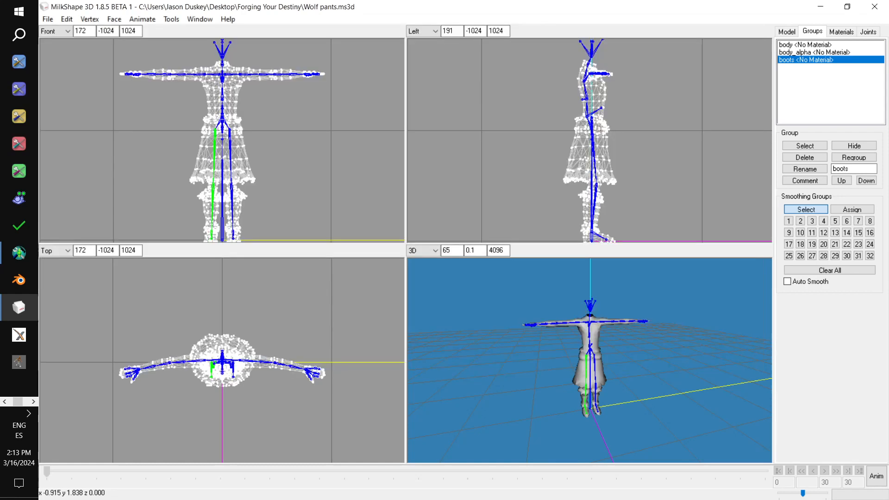
Step: Give the Gold group a comment with ModelName frame, Opacity -1, HasTangentArray and NumSkinWgts 3, and rename the group frame
left_click(818, 44)
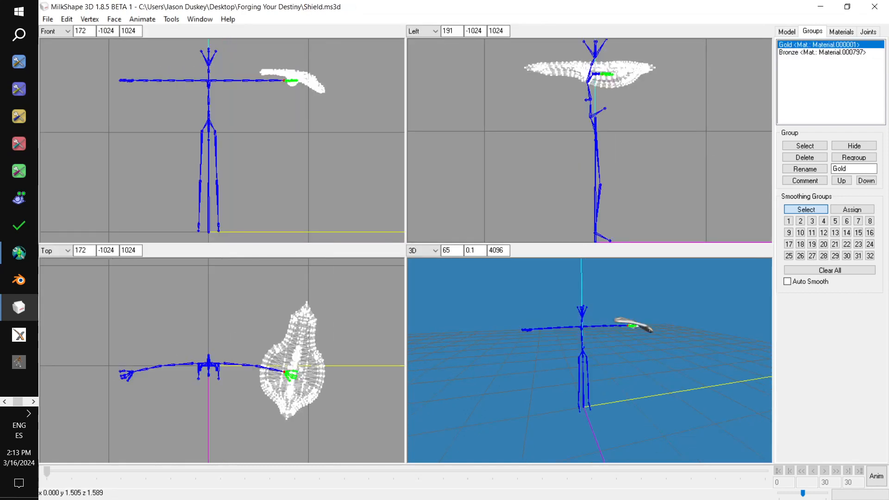
left_click(804, 145)
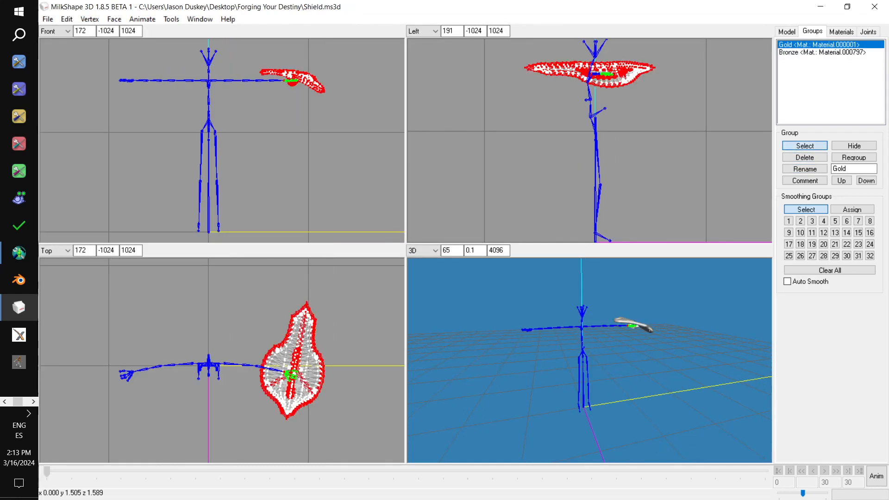
left_click(804, 146)
left_click(804, 180)
type("ModelName: body Opacity: -1 HasTangentArray: NumSkinWgts: 3")
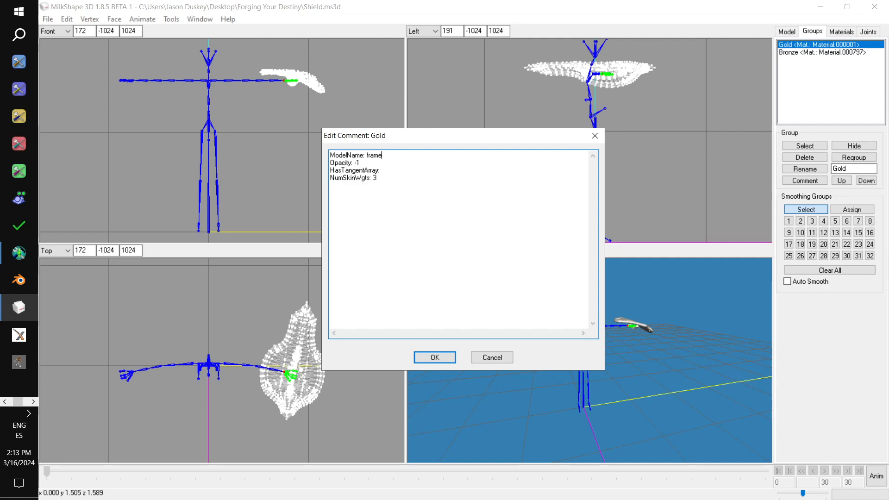
key("Return")
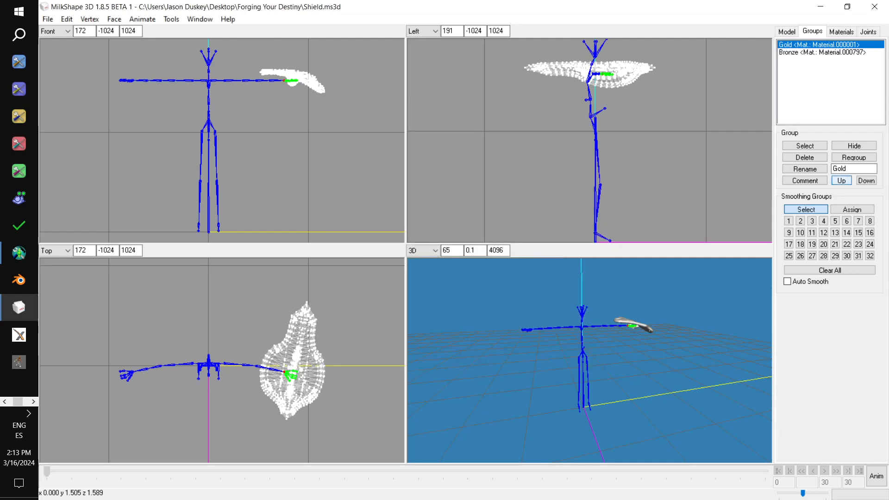
left_click_drag(852, 169, 585, 115)
type("f")
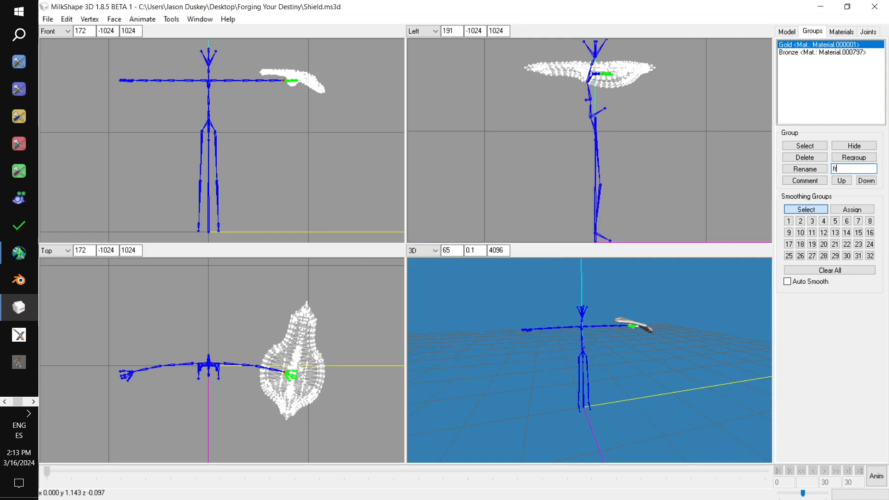
left_click(805, 169)
Step: Paste the comment text into the Bronze group, replace its ModelName, and rename the group lens
left_click(821, 51)
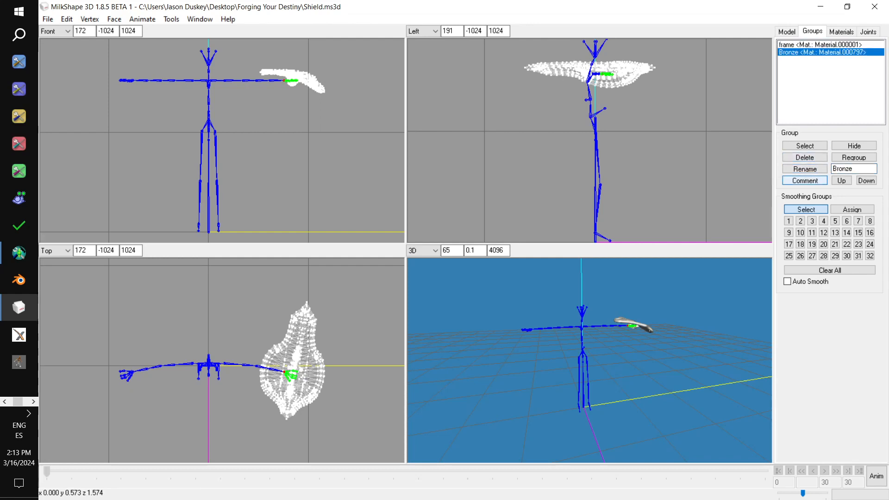
left_click(805, 180)
type("ModelName: body Opacity: -1 HasTangentArray: NumSkinWgts: 3")
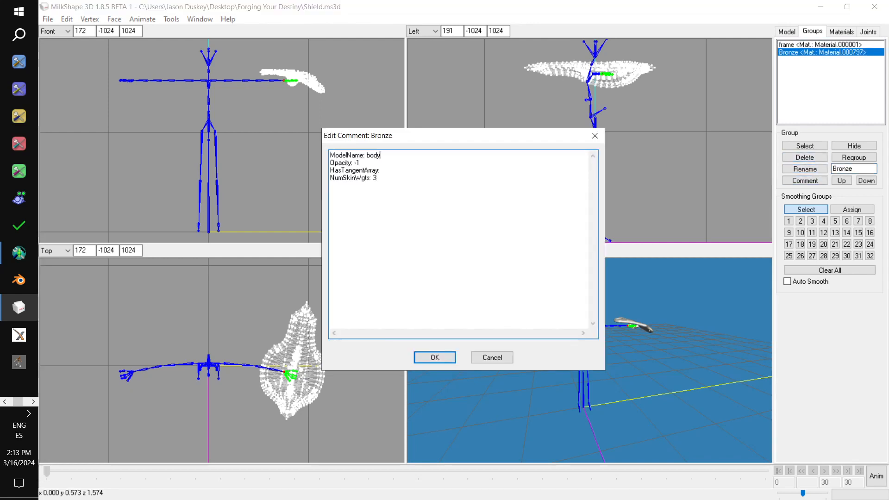
key("BackSpace")
key("BackSpace")
left_click(435, 357)
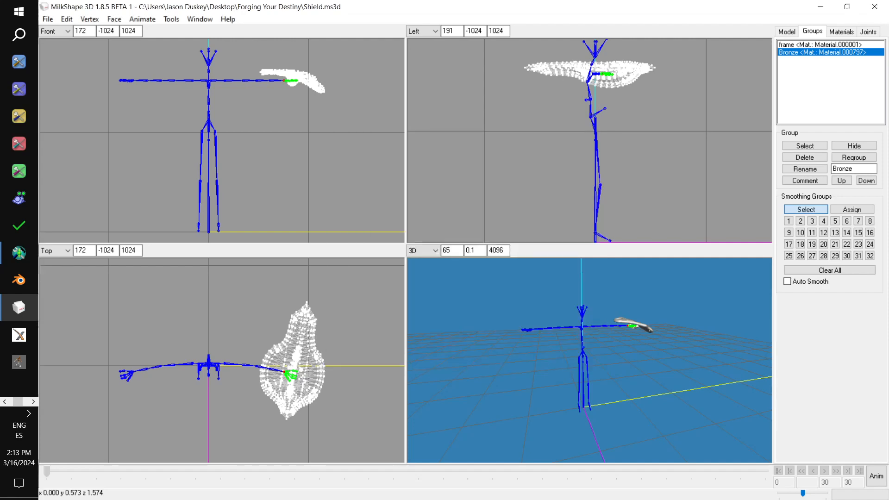
left_click_drag(862, 169, 608, 109)
type("lens")
left_click(804, 169)
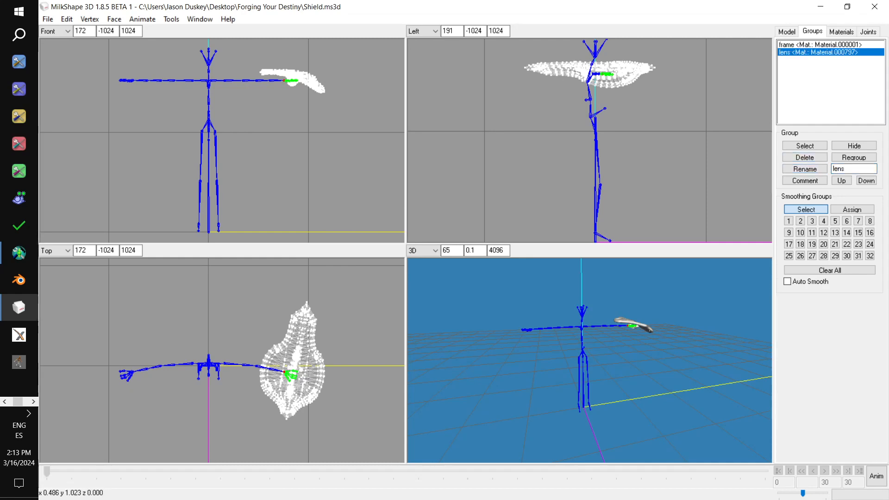
Step: Save the shield model and export it with the Sims2 UniMesh Exporter, overwriting workshop-shield.simpe
left_click(48, 19)
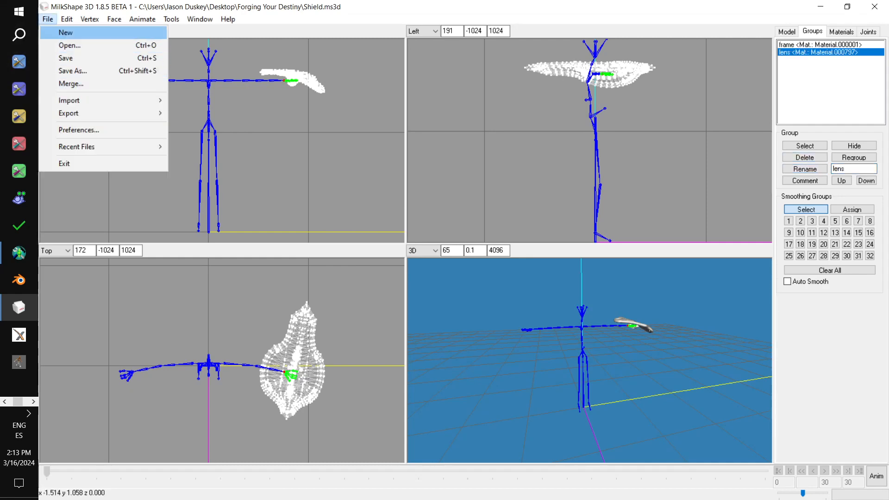
left_click(68, 58)
left_click(48, 19)
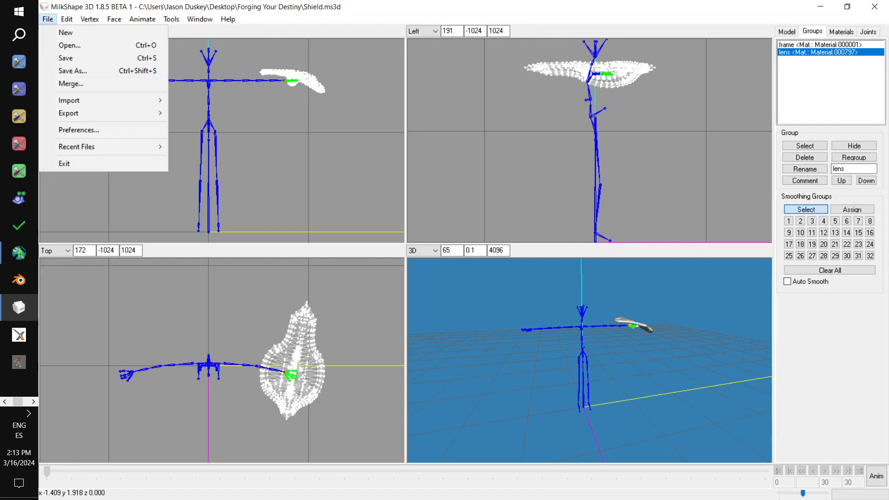
mouse_move(69, 113)
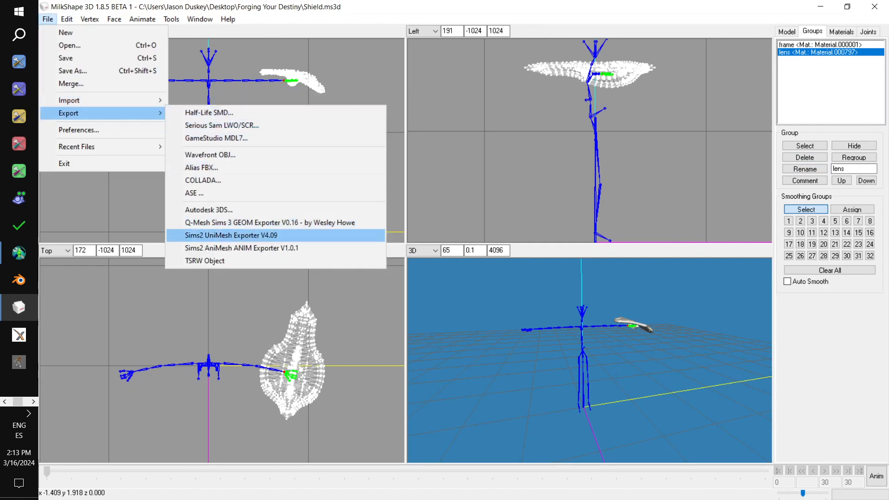
left_click(231, 235)
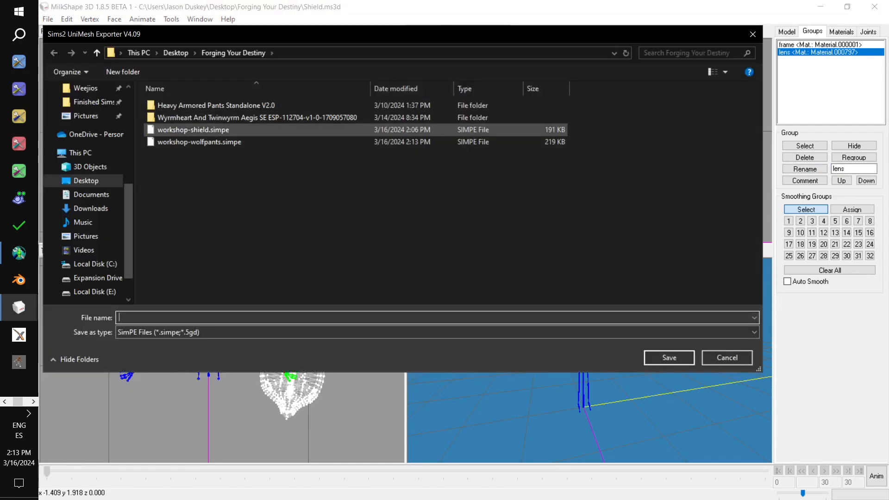
left_click(194, 130)
key("Return")
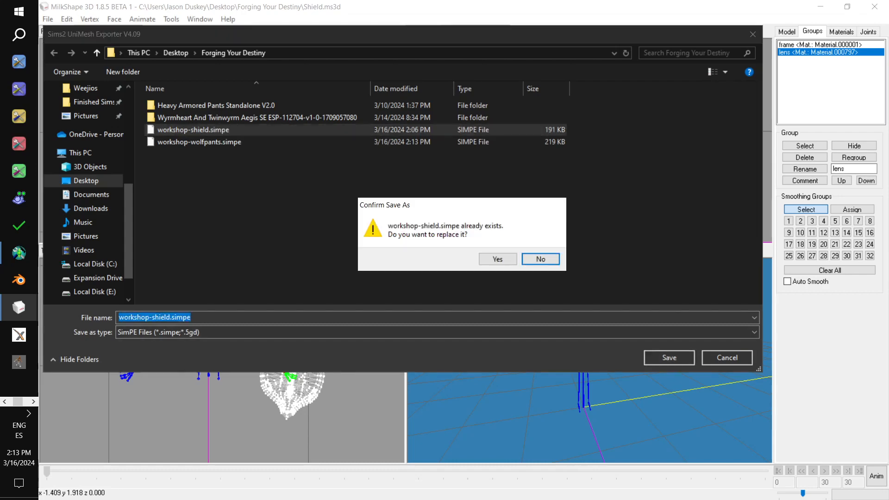
key("y")
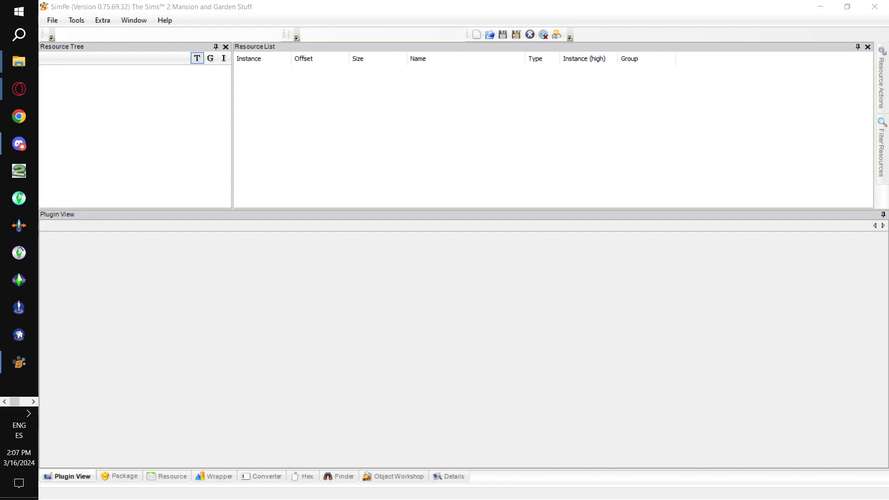
Step: In SimPE's Object Workshop, open MESH_nixnivis_amturtleneckjacket.package from the Midnight Remastered WIP folder
left_click(393, 476)
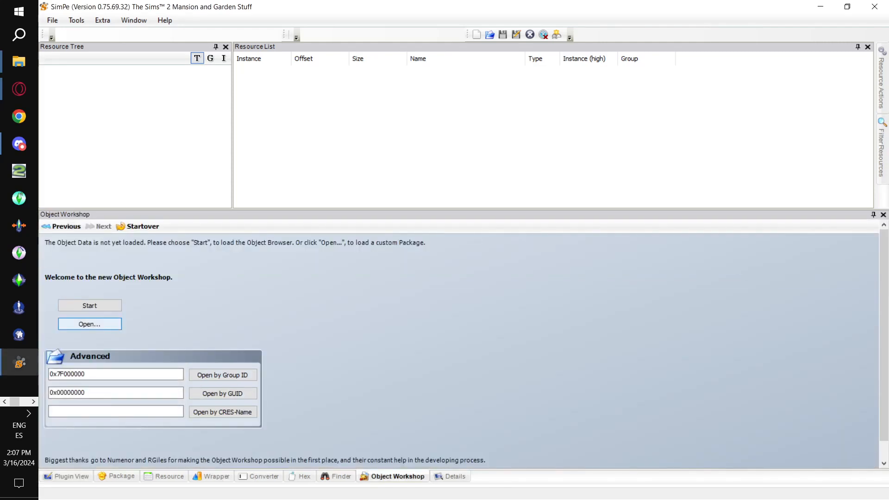
left_click(90, 324)
scroll(106, 113, "up", 4)
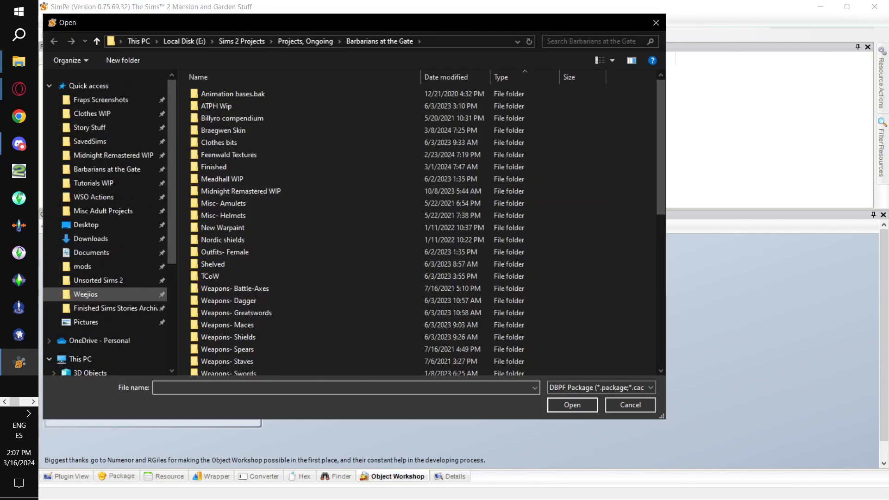
left_click(107, 170)
scroll(296, 213, "down", 9)
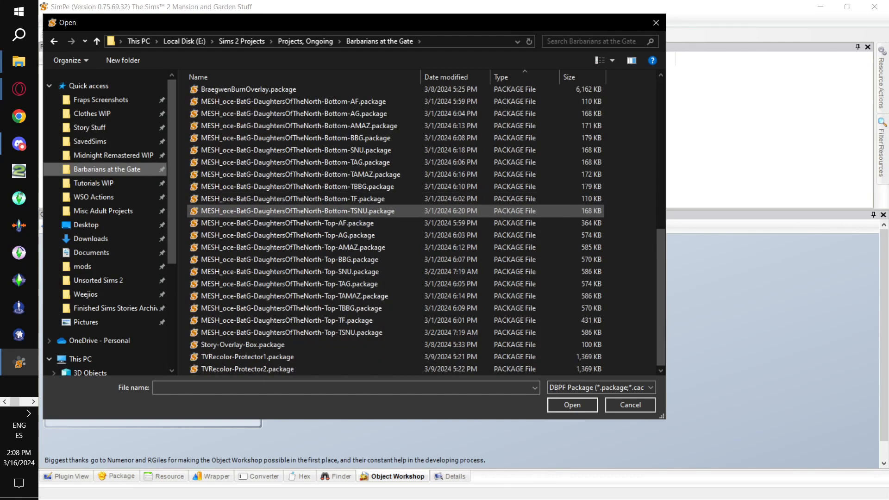
scroll(296, 210, "up", 8)
scroll(296, 210, "down", 5)
scroll(296, 185, "up", 3)
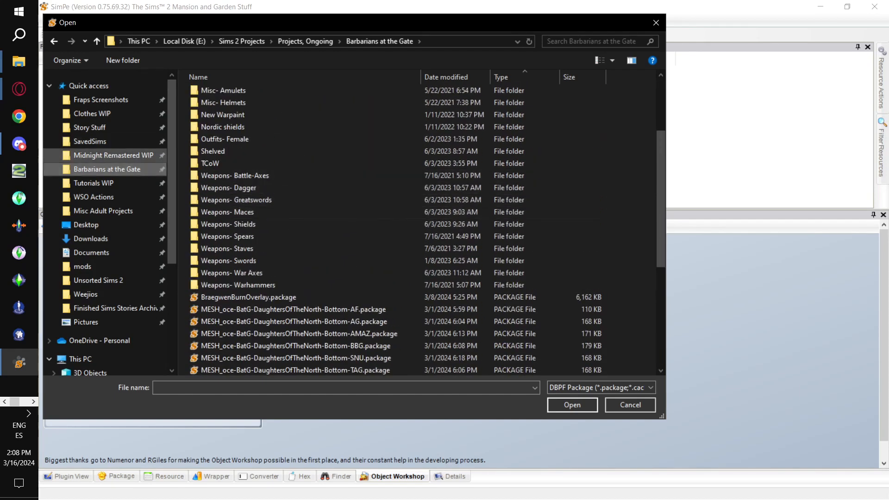
left_click(106, 155)
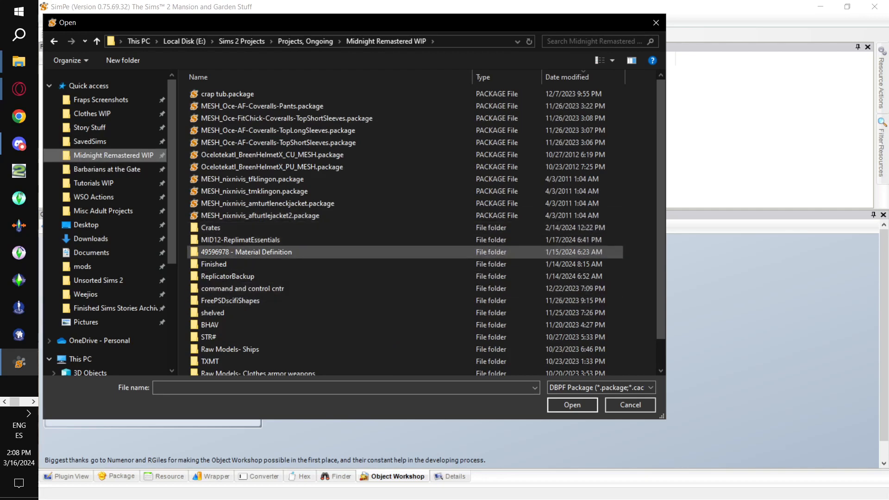
left_click(324, 203)
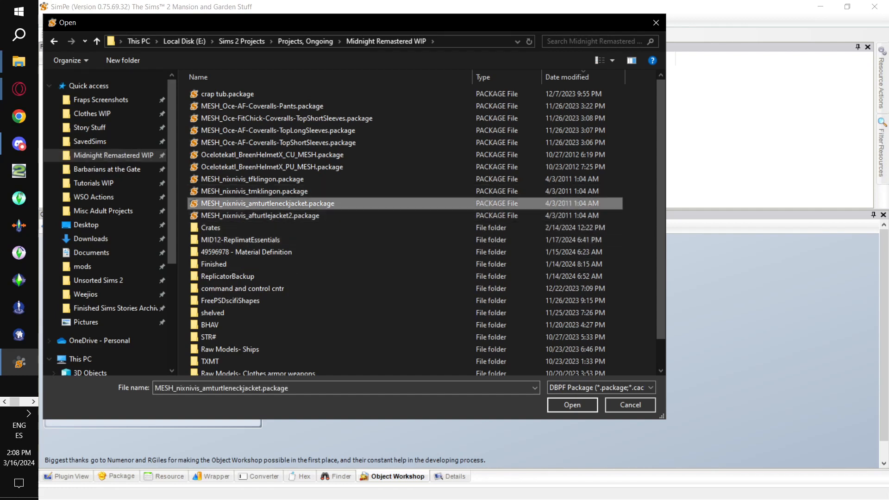
left_click(573, 405)
Step: Clone the jacket mesh with the model name workshop-wolfpants and update the resource names to match
left_click(100, 226)
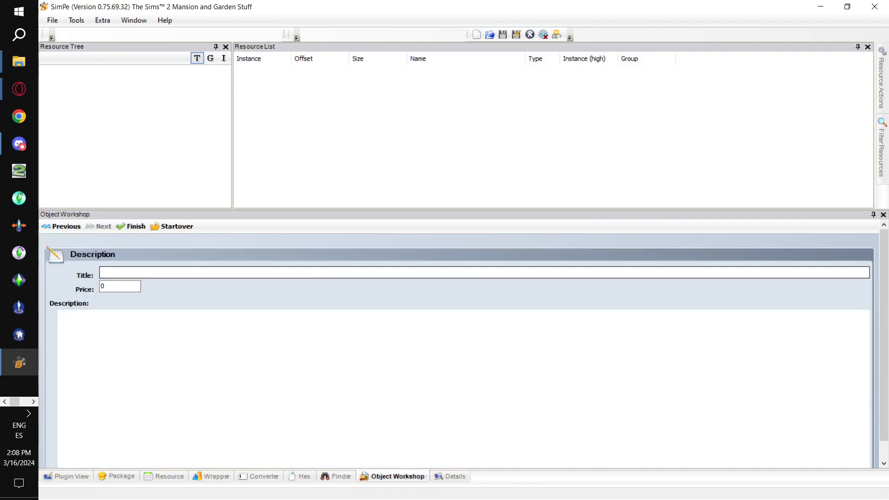
left_click(131, 226)
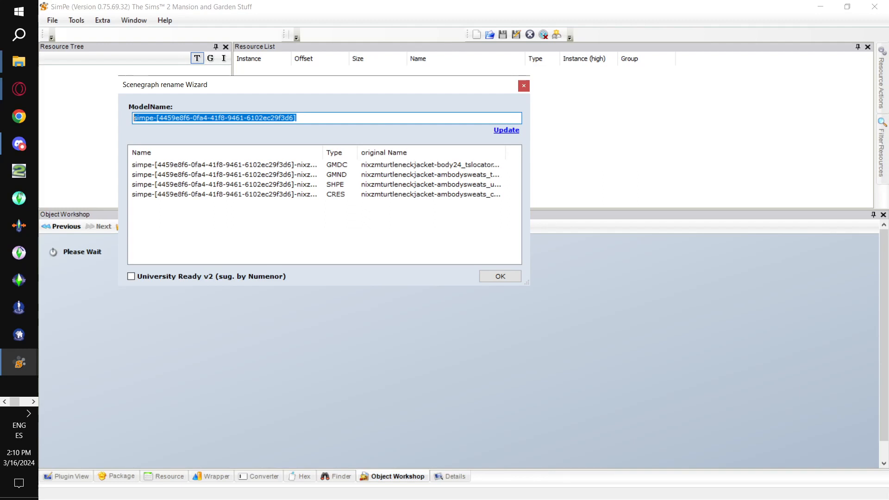
type("worksho")
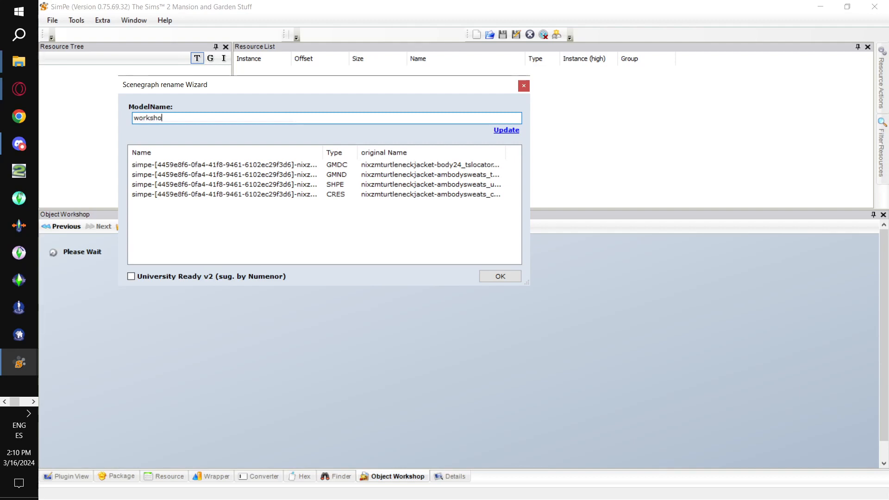
type("p-wolfpants")
left_click(506, 130)
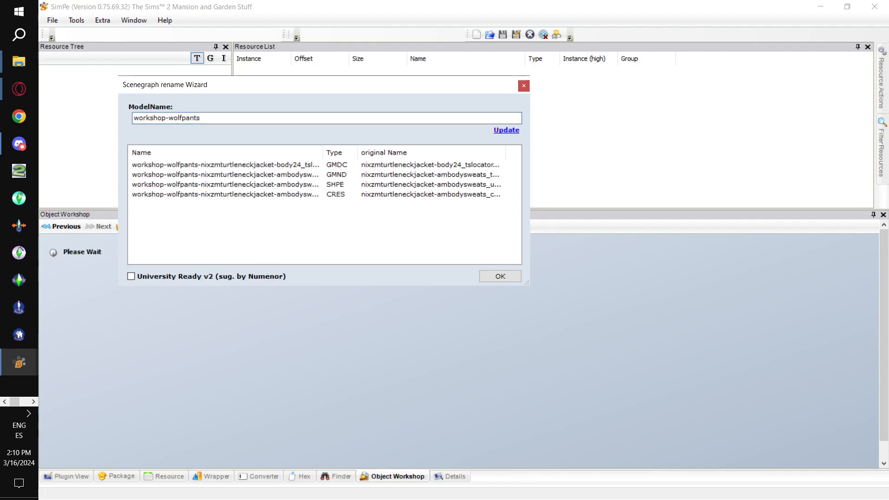
left_click(500, 276)
Step: Save the cloned package as Worskhop-Wolfpants in the Forging Your Destiny folder on the desktop
scroll(88, 227, "up", 4)
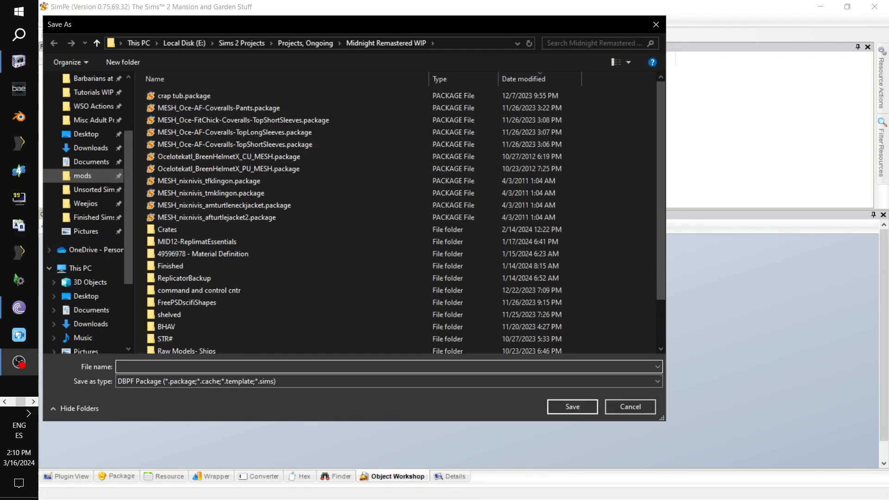
left_click(86, 226)
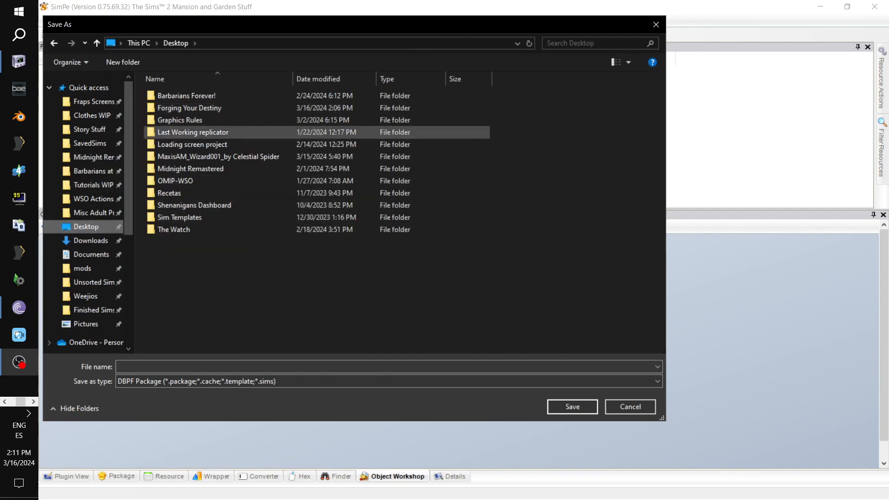
double_click(180, 120)
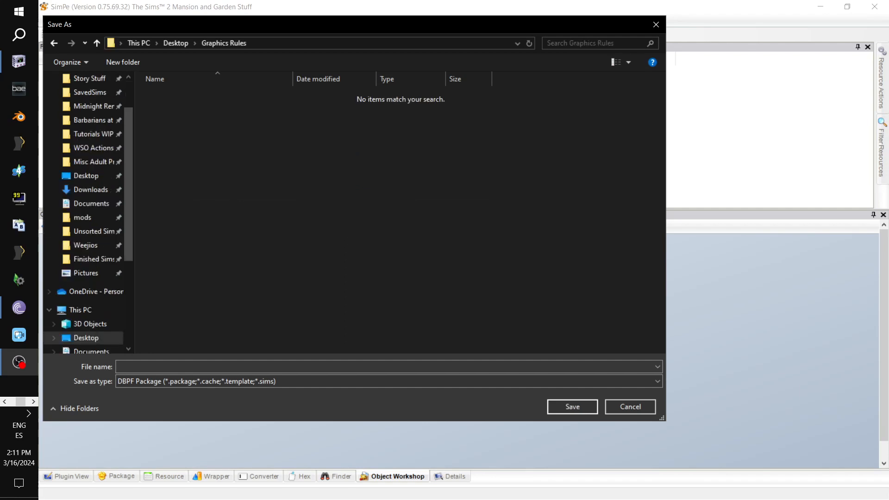
key("alt+Left")
double_click(179, 108)
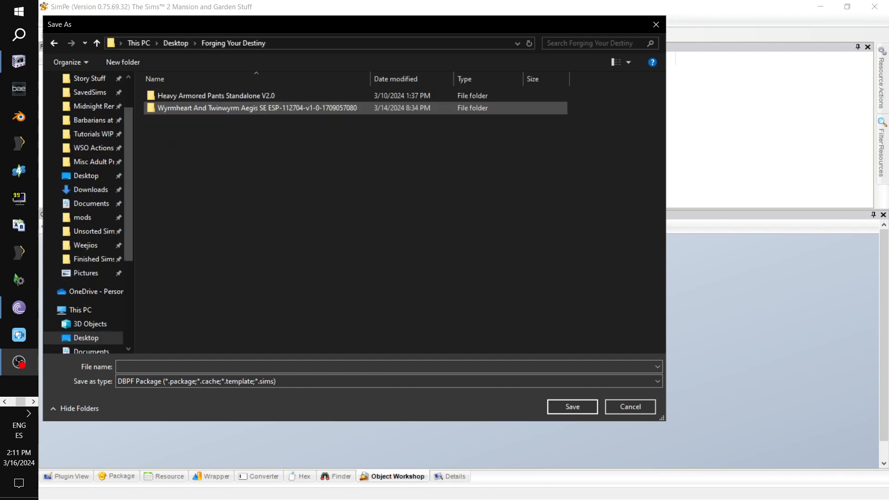
left_click(180, 367)
type("Worskh")
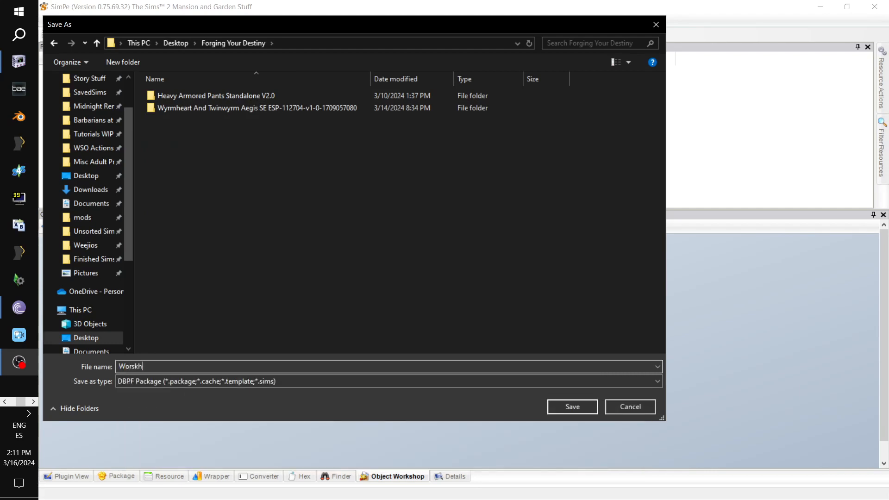
type("op-Wolfpants")
key("Return")
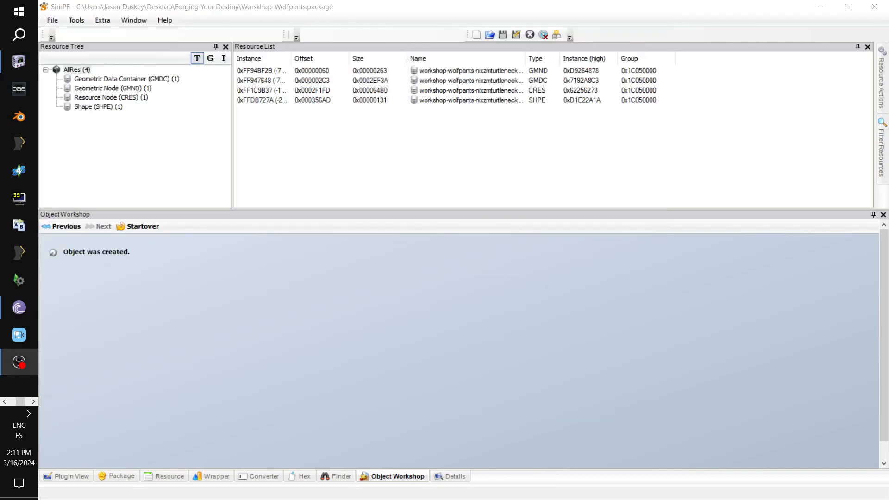
Step: Replace the package's Geometric Data Container resource with workshop-wolfpants.simpe and reload it
left_click(67, 477)
left_click(127, 79)
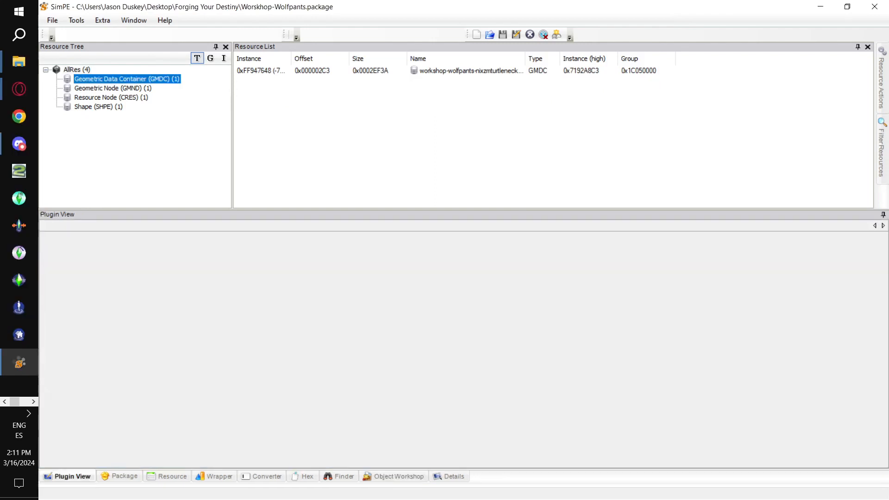
left_click(308, 71)
right_click(349, 69)
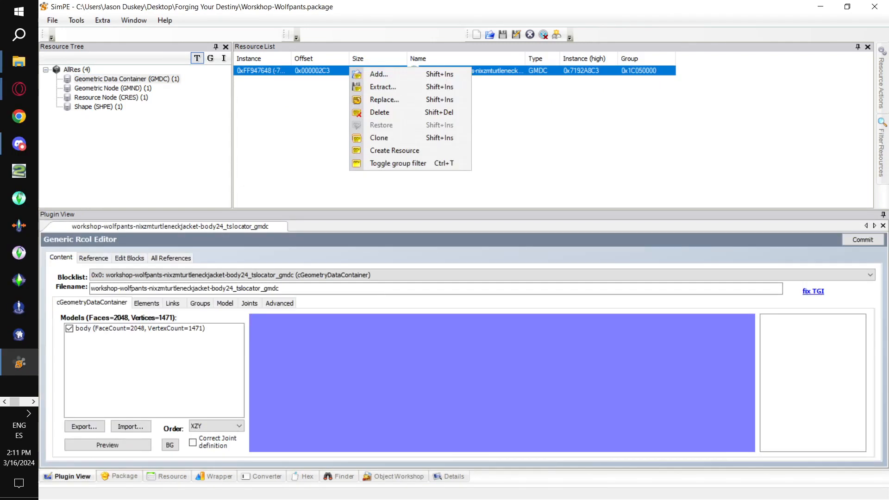
left_click(126, 79)
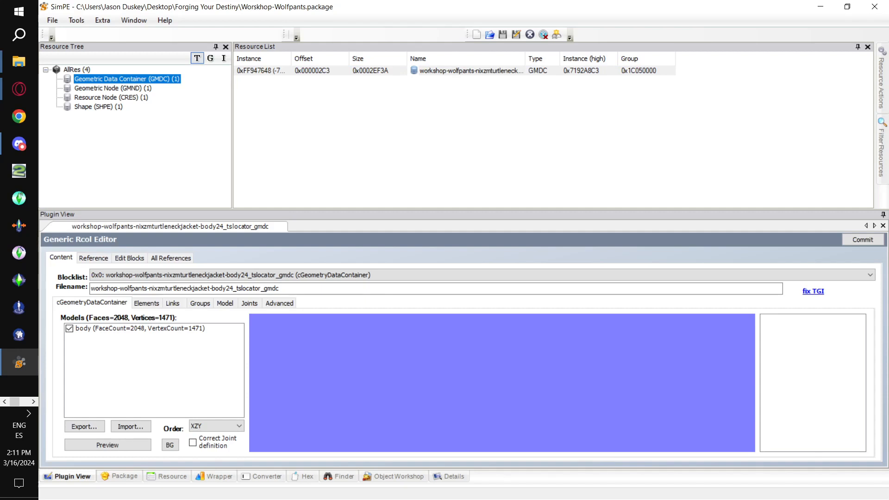
left_click(329, 71)
right_click(263, 70)
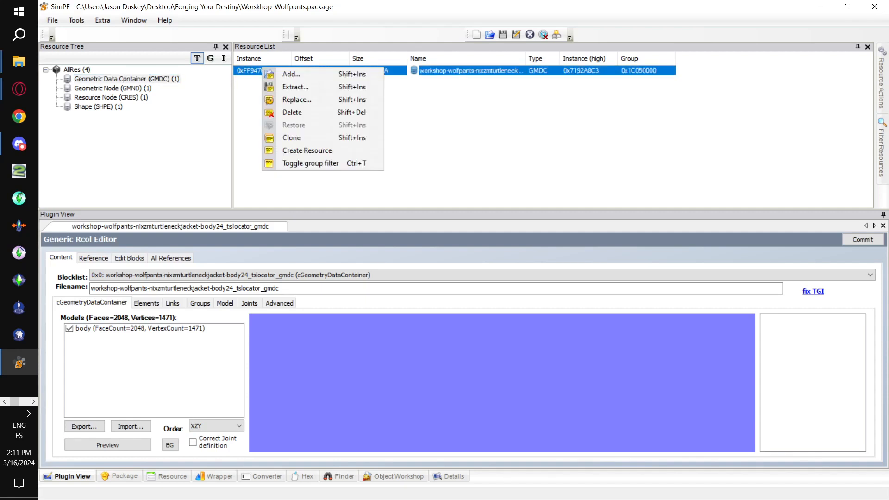
left_click(297, 98)
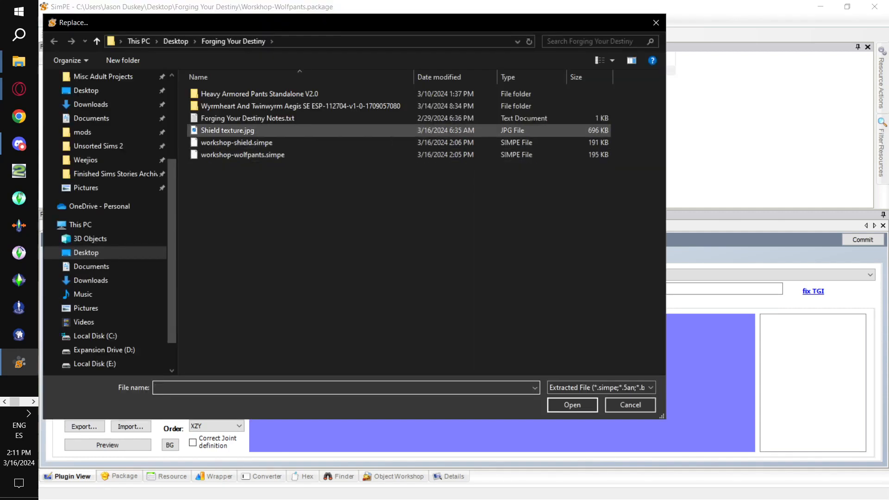
double_click(242, 154)
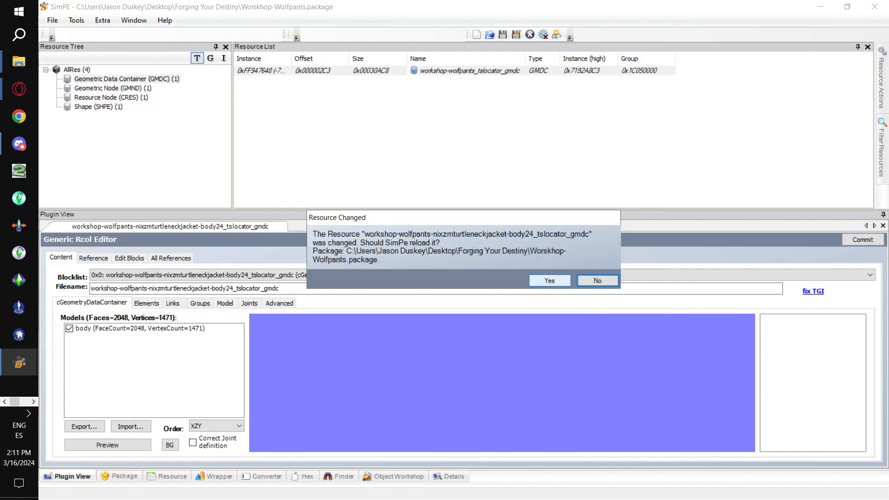
key("Return")
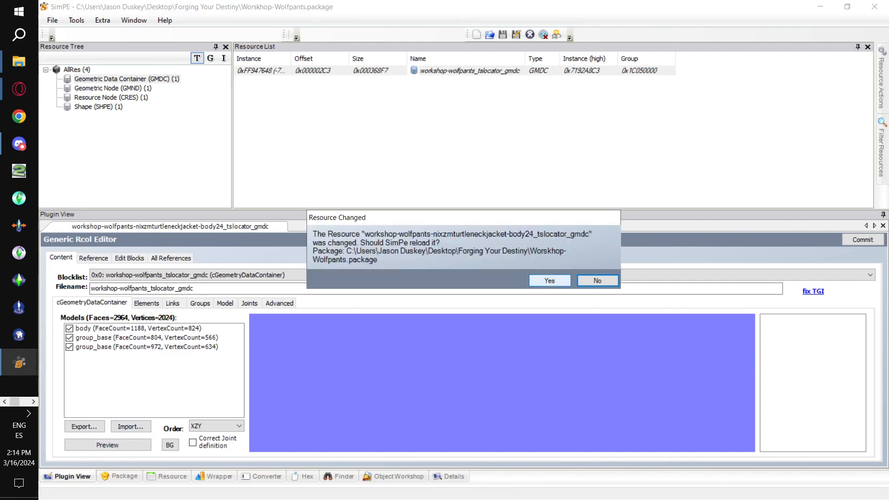
key("Return")
Step: Preview the wolf pants mesh, rotate it slightly to check it, and save the package
left_click(108, 444)
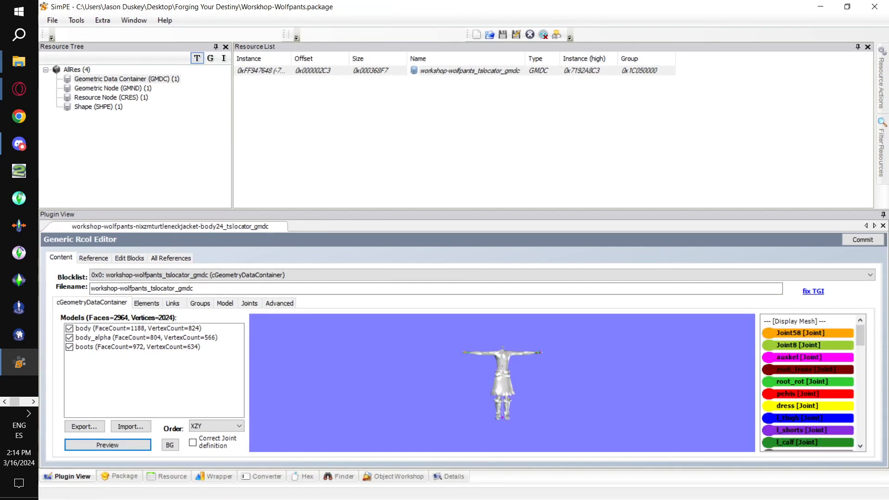
left_click_drag(502, 382, 529, 382)
left_click(53, 20)
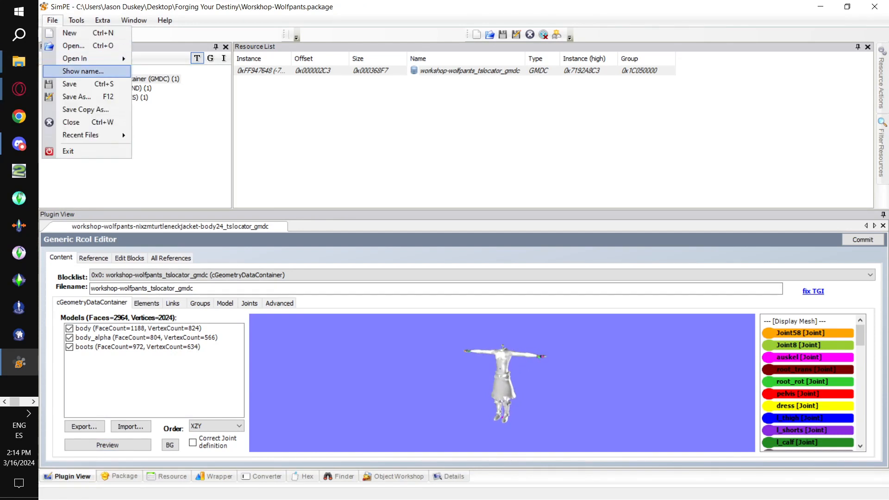
left_click(69, 83)
Step: Start the Object Workshop over and open MESH_oce-Greatsword-Father-RHand.package to clone it for the shield
left_click(393, 476)
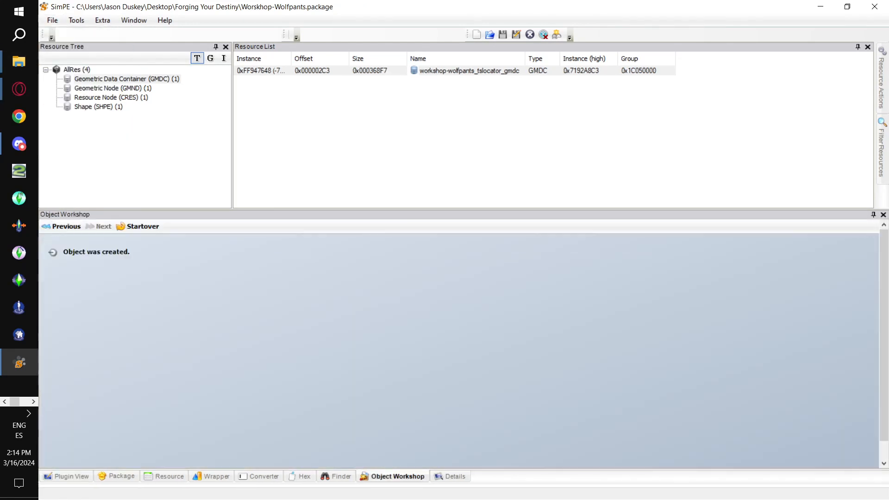
left_click(139, 227)
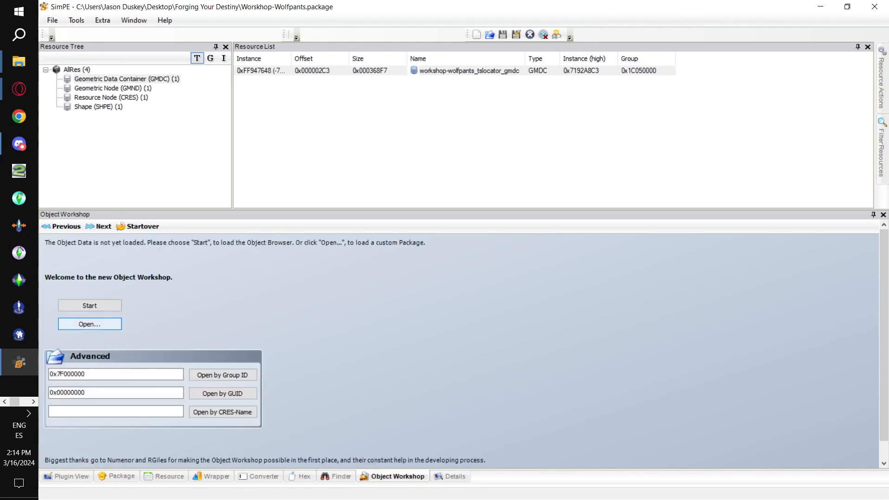
left_click(90, 324)
Step: Save the cloned greatsword package as Worskhop-Shield in the Forging Your Destiny folder on the desktop
scroll(107, 201, "up", 2)
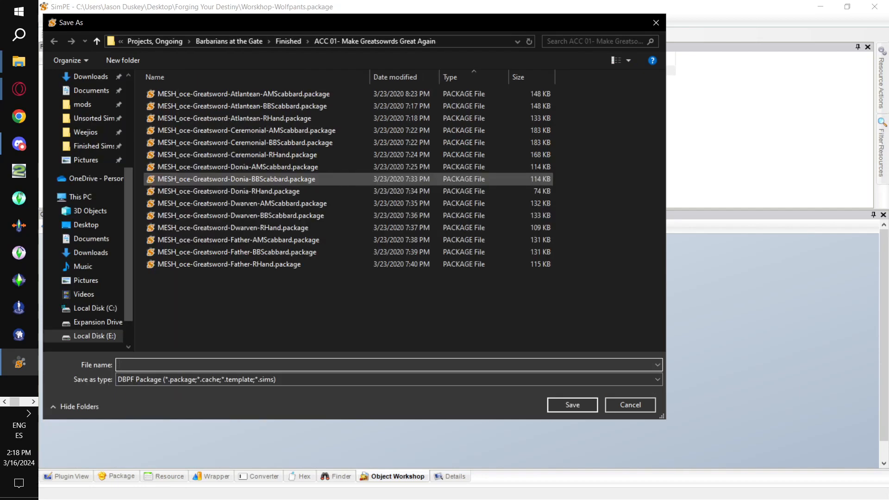
left_click(86, 224)
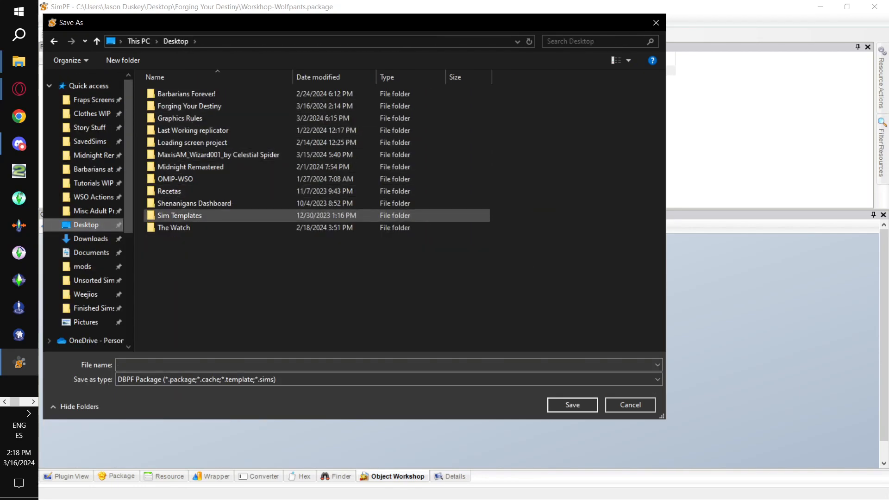
double_click(190, 106)
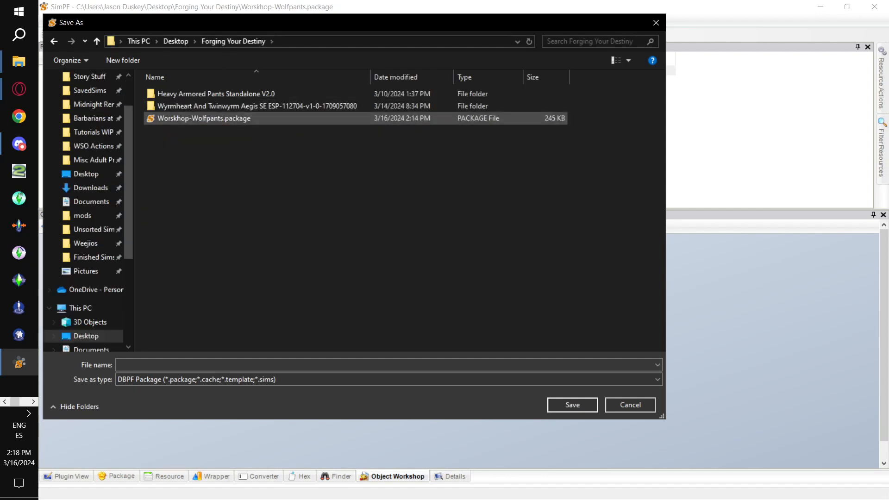
left_click(203, 119)
left_click(153, 365)
left_click_drag(153, 365, 218, 365)
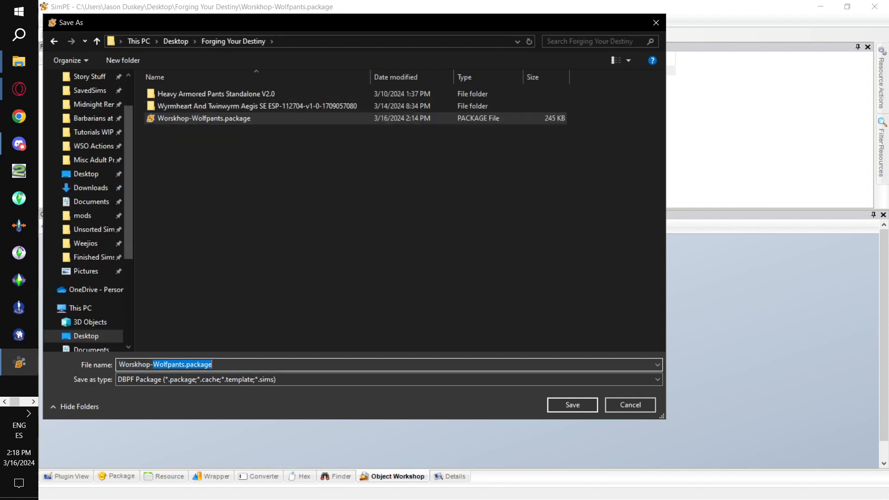
type("Shield")
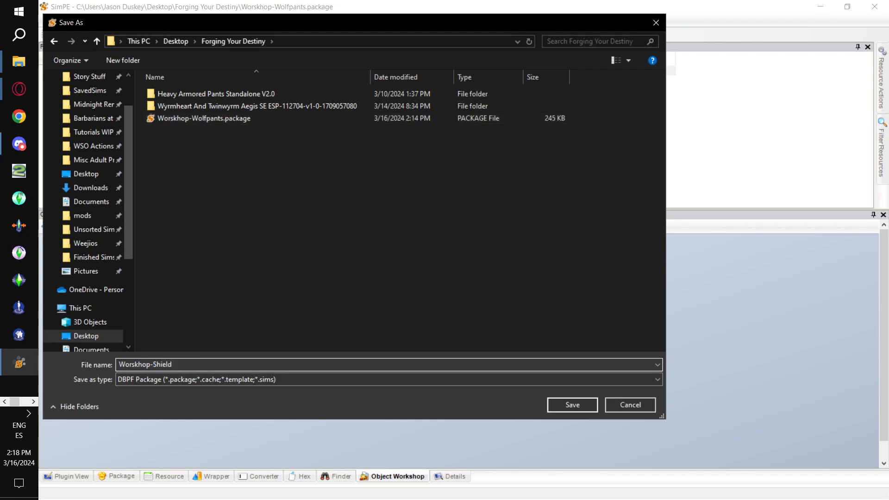
key("Return")
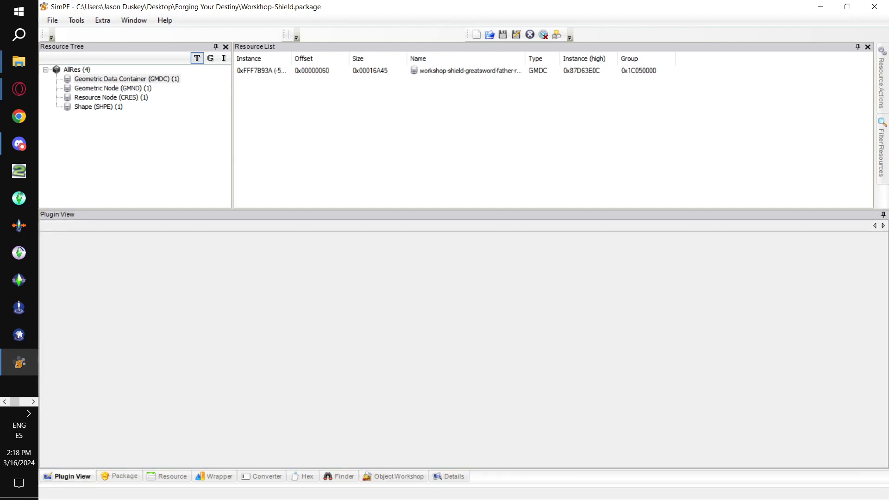
Step: Replace the shield package's Geometric Data Container resource with workshop-shield.simpe and reload it
left_click(126, 79)
left_click(281, 71)
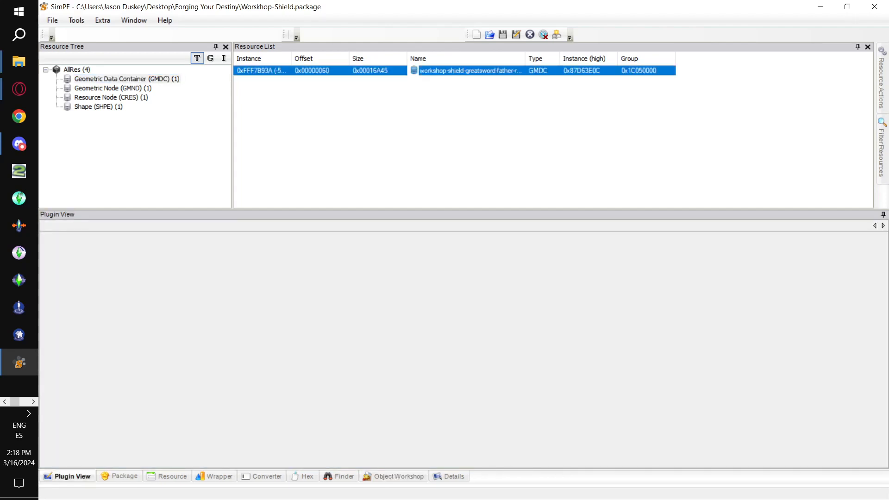
right_click(282, 70)
left_click(317, 102)
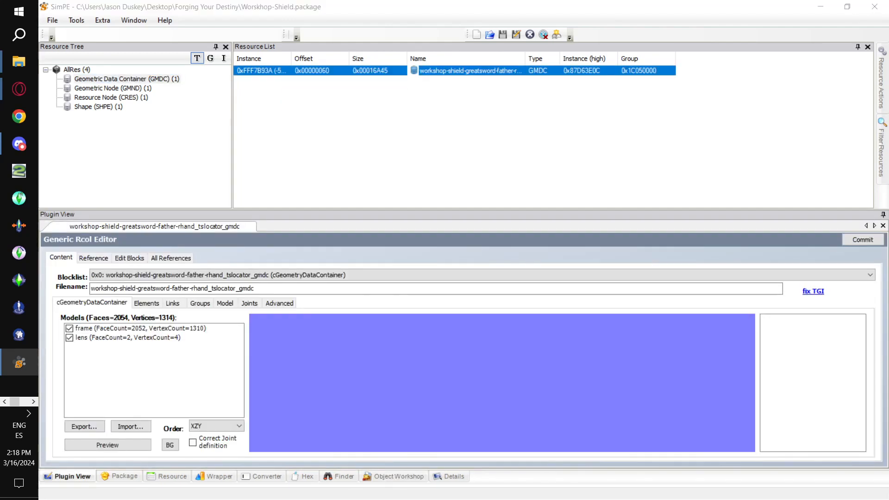
double_click(237, 142)
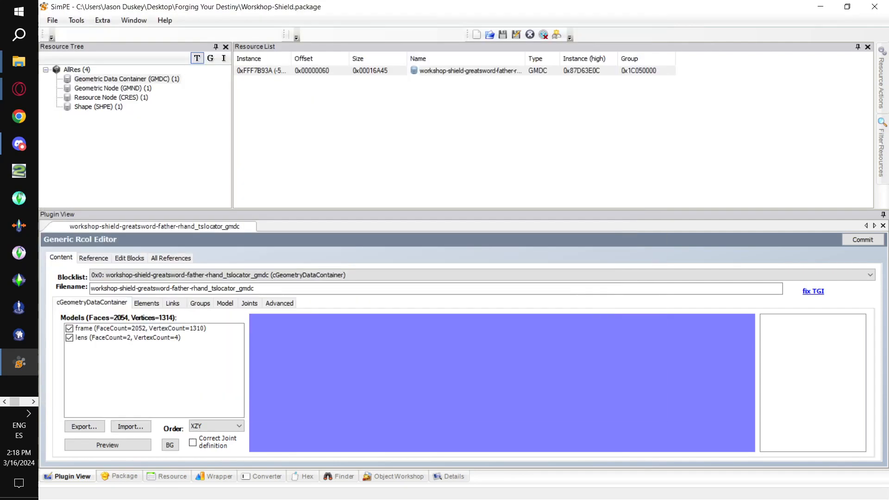
left_click(549, 281)
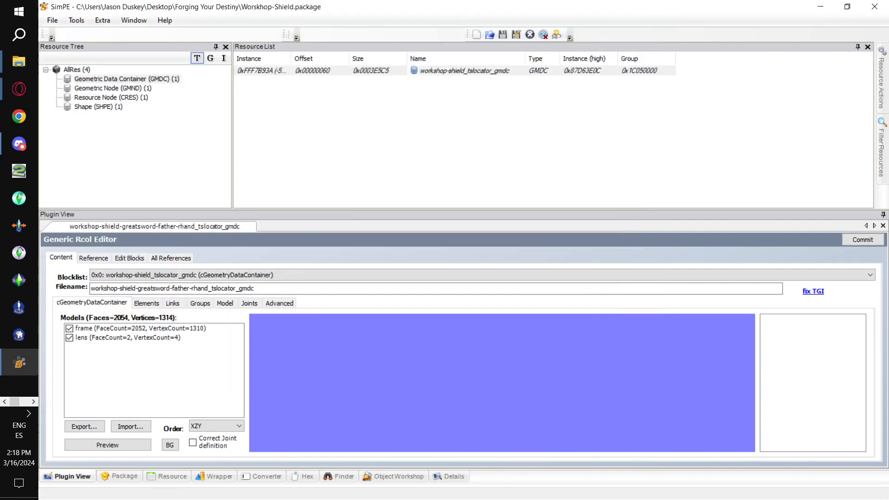
Step: Preview the imported shield mesh and rotate it to check its shape and placement
left_click(107, 445)
left_click(107, 445)
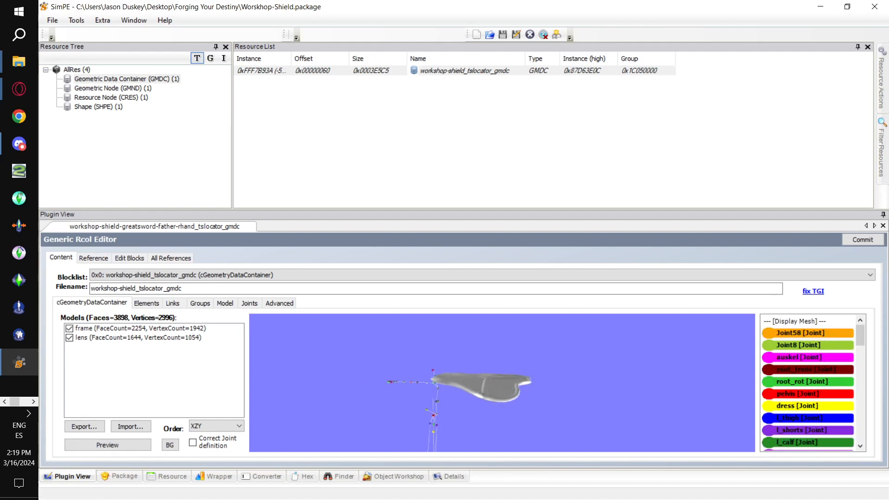
mouse_move(502, 382)
left_mouse_down()
mouse_move(435, 385)
mouse_move(500, 383)
left_mouse_up()
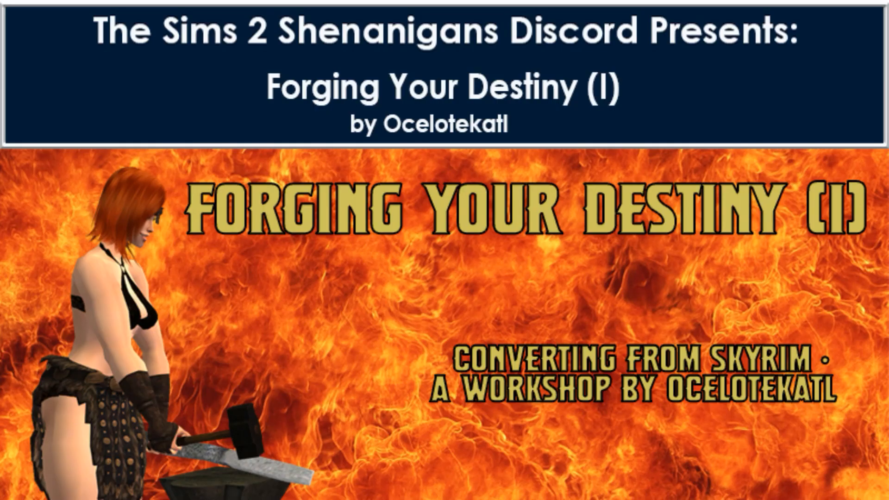